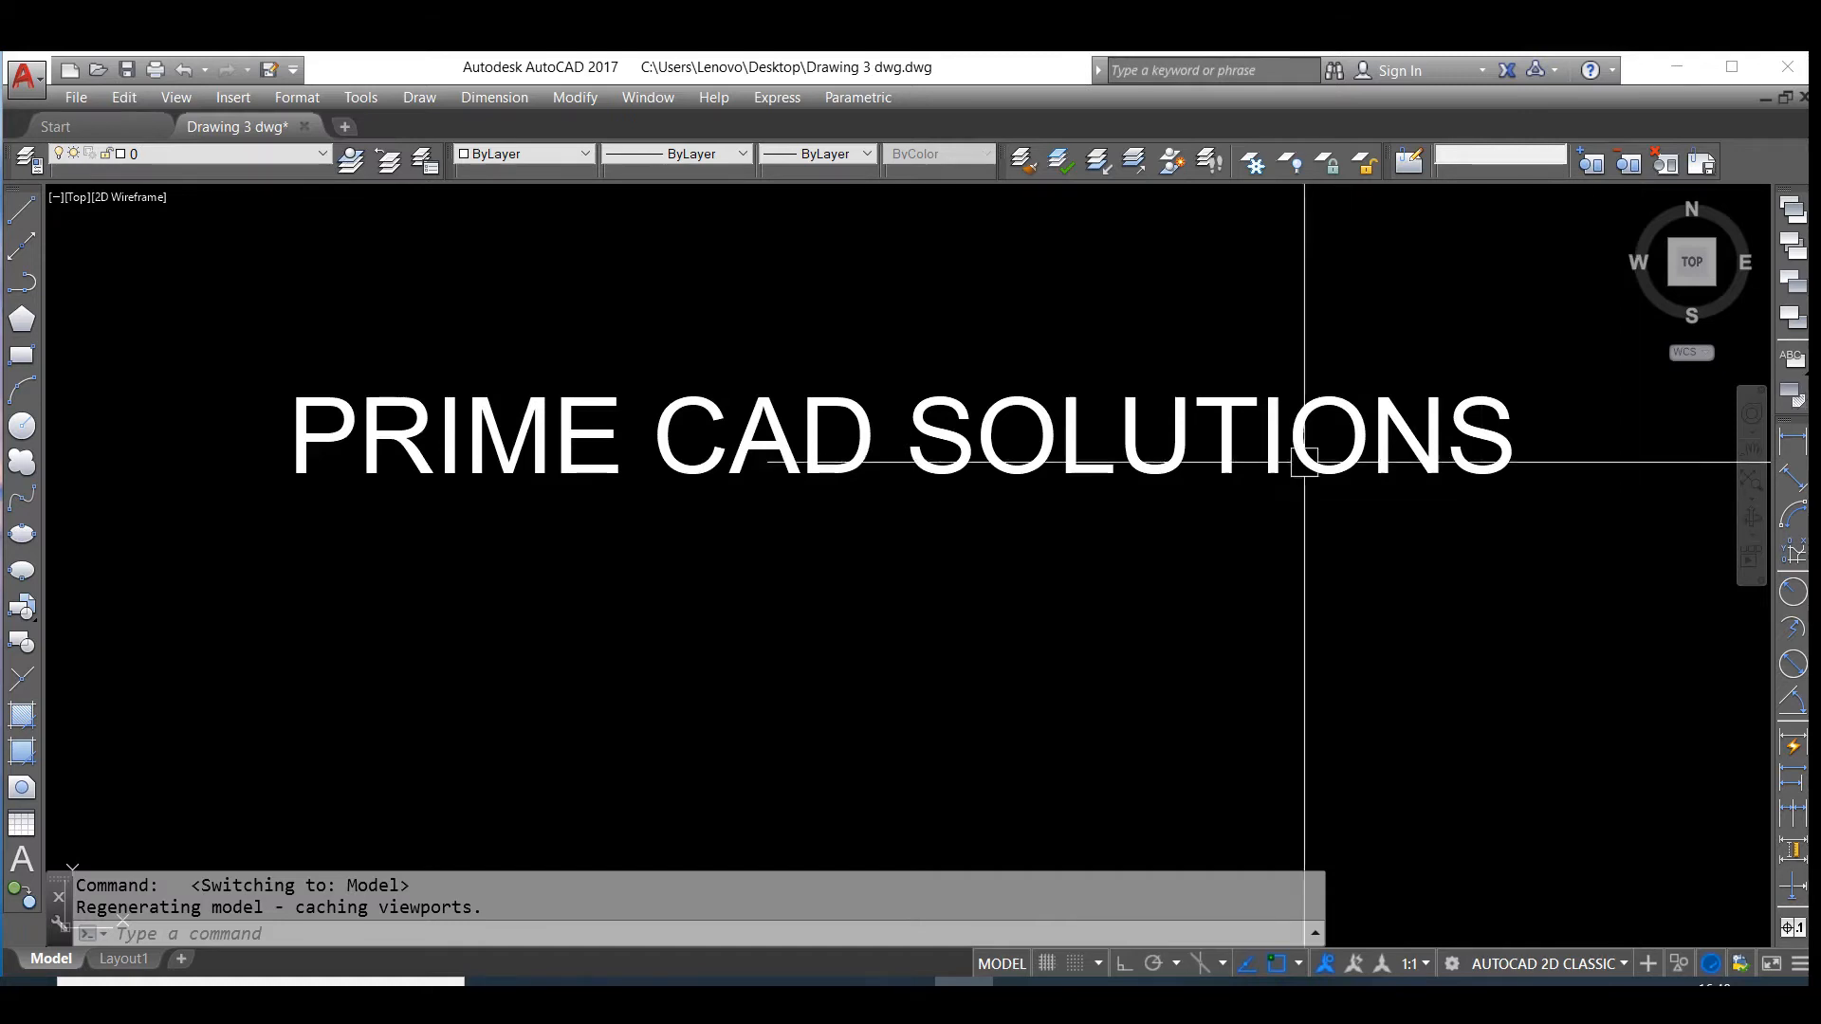
- Switch to Layout1 and open its page setup for modification
{"action": "scroll", "coordinate": [1303, 459], "scroll_direction": "down", "scroll_amount": 8}
{"action": "scroll", "coordinate": [1316, 575], "scroll_direction": "up", "scroll_amount": 8}
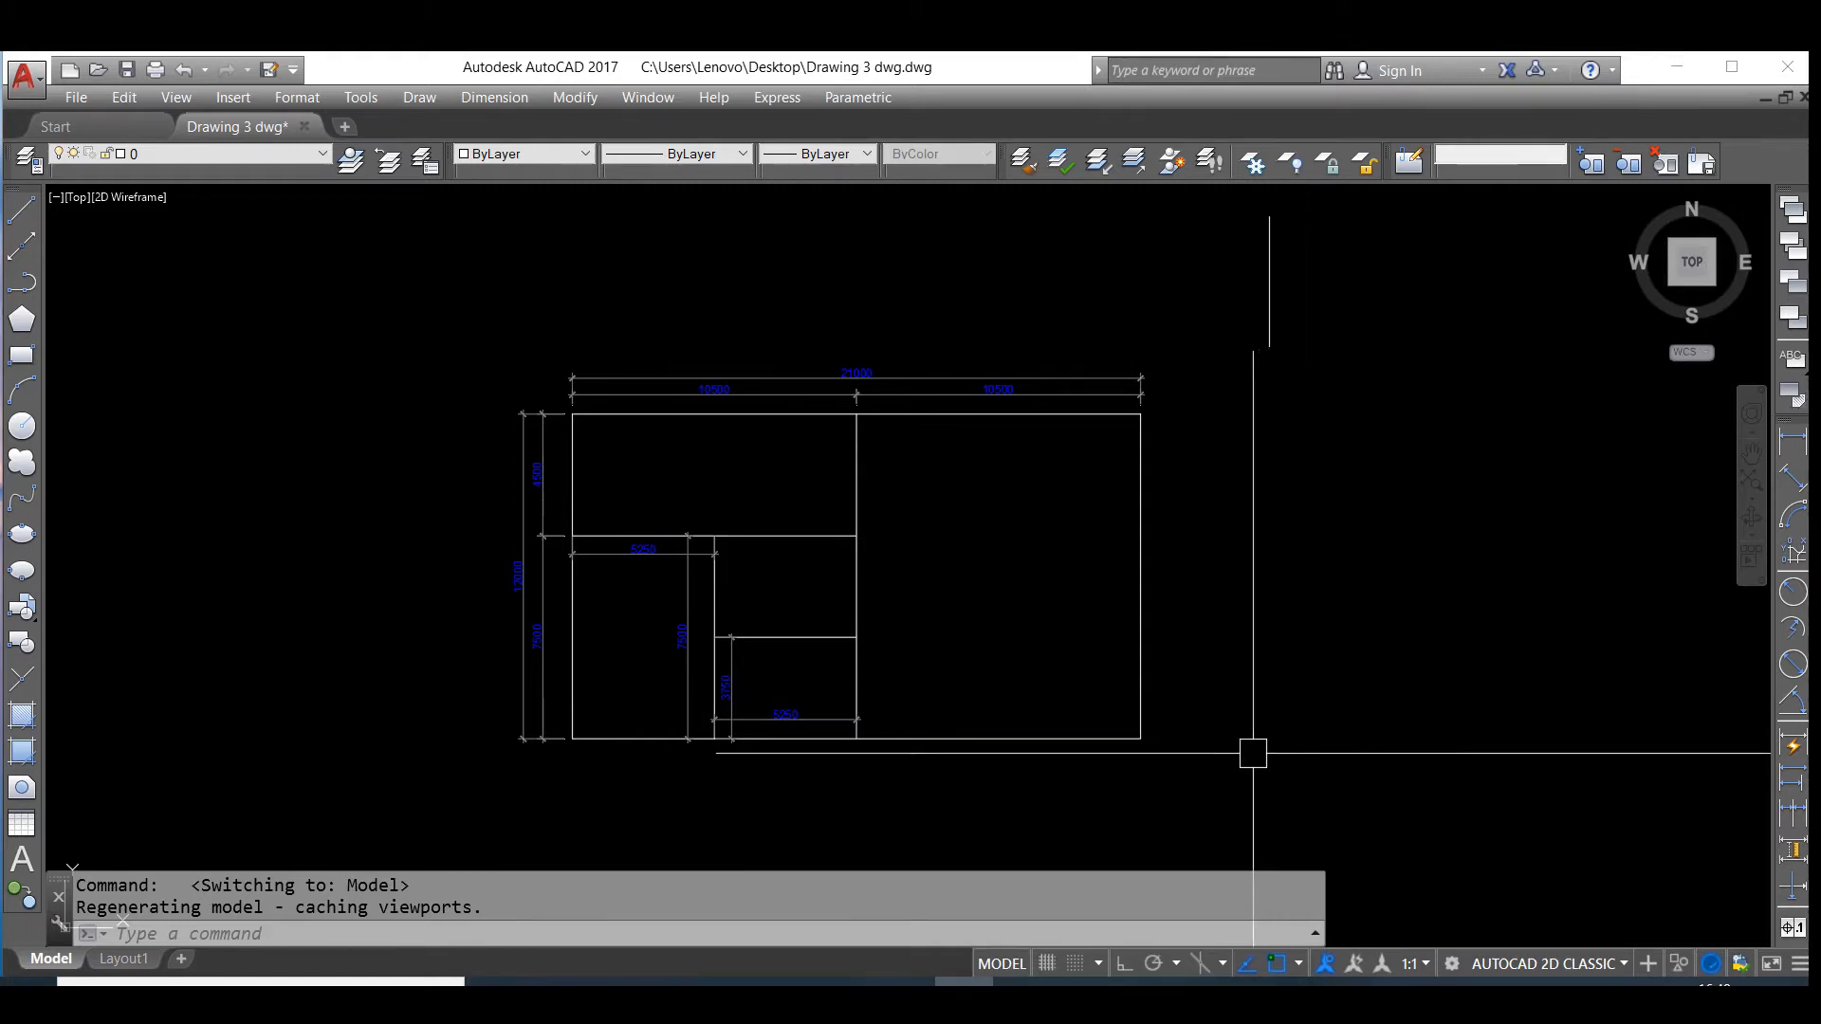
{"action": "left_click", "coordinate": [138, 968]}
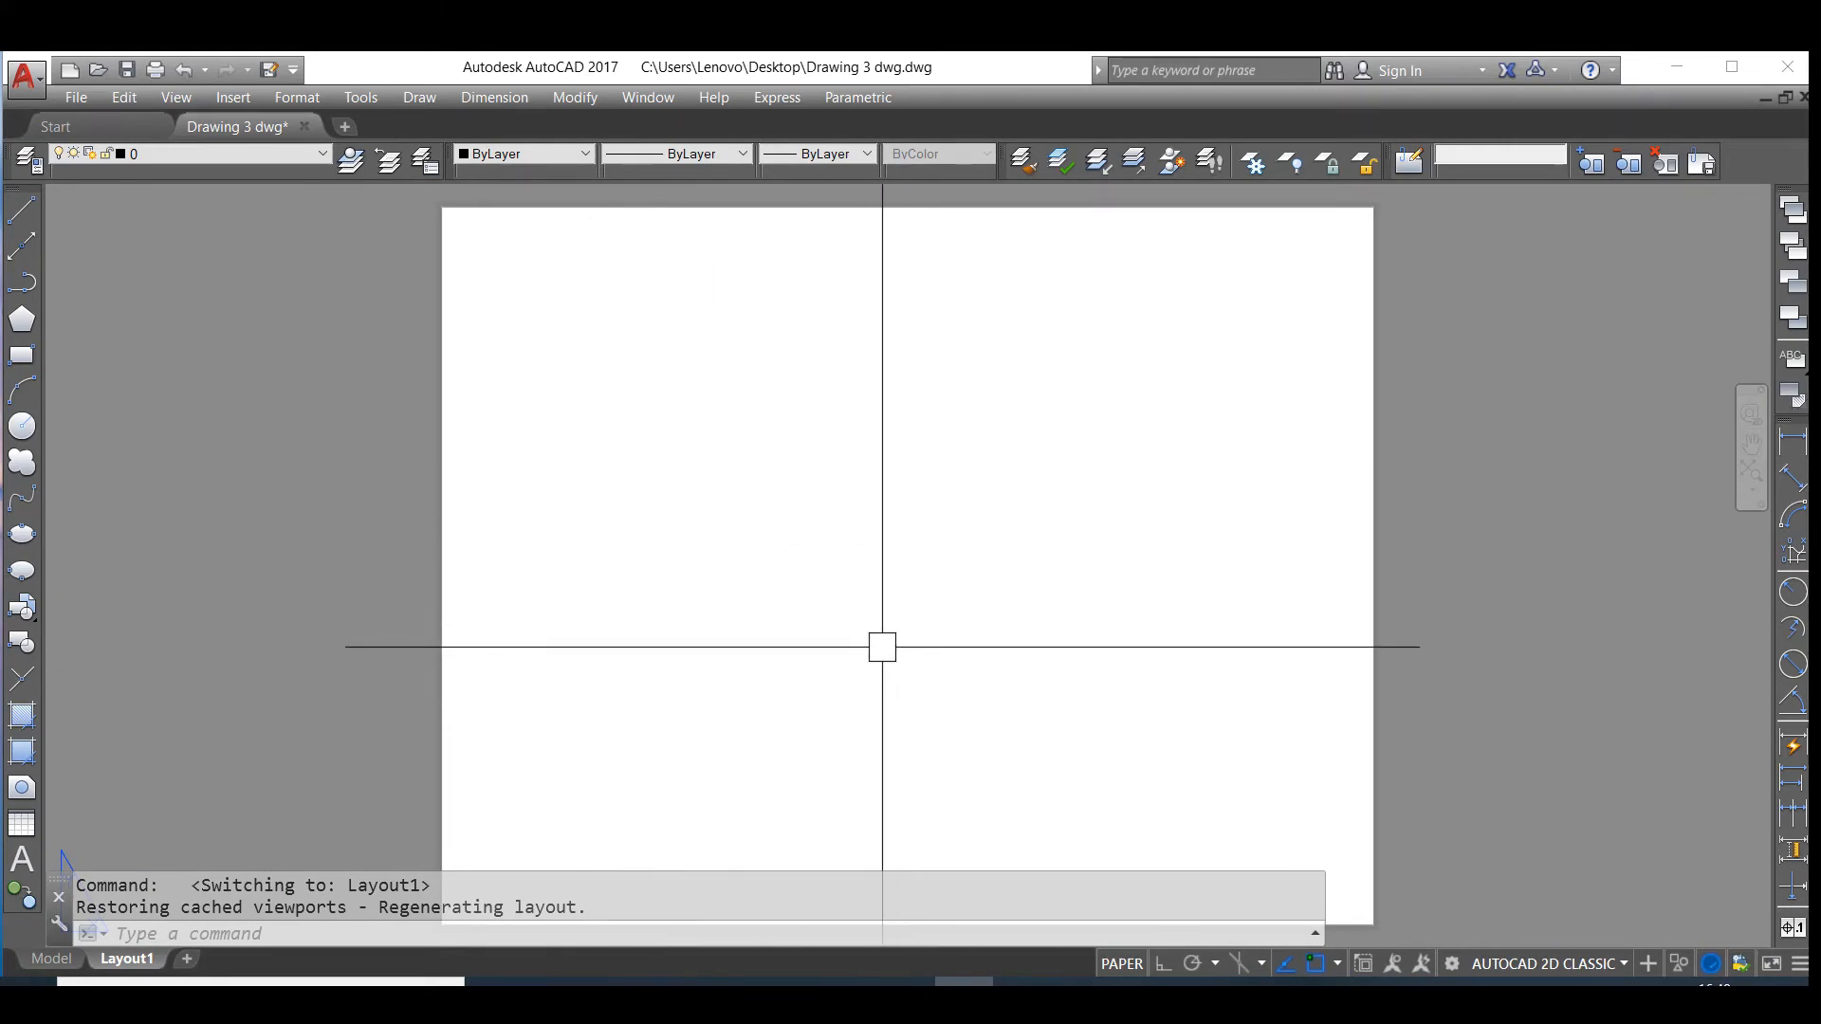
{"action": "right_click", "coordinate": [145, 965]}
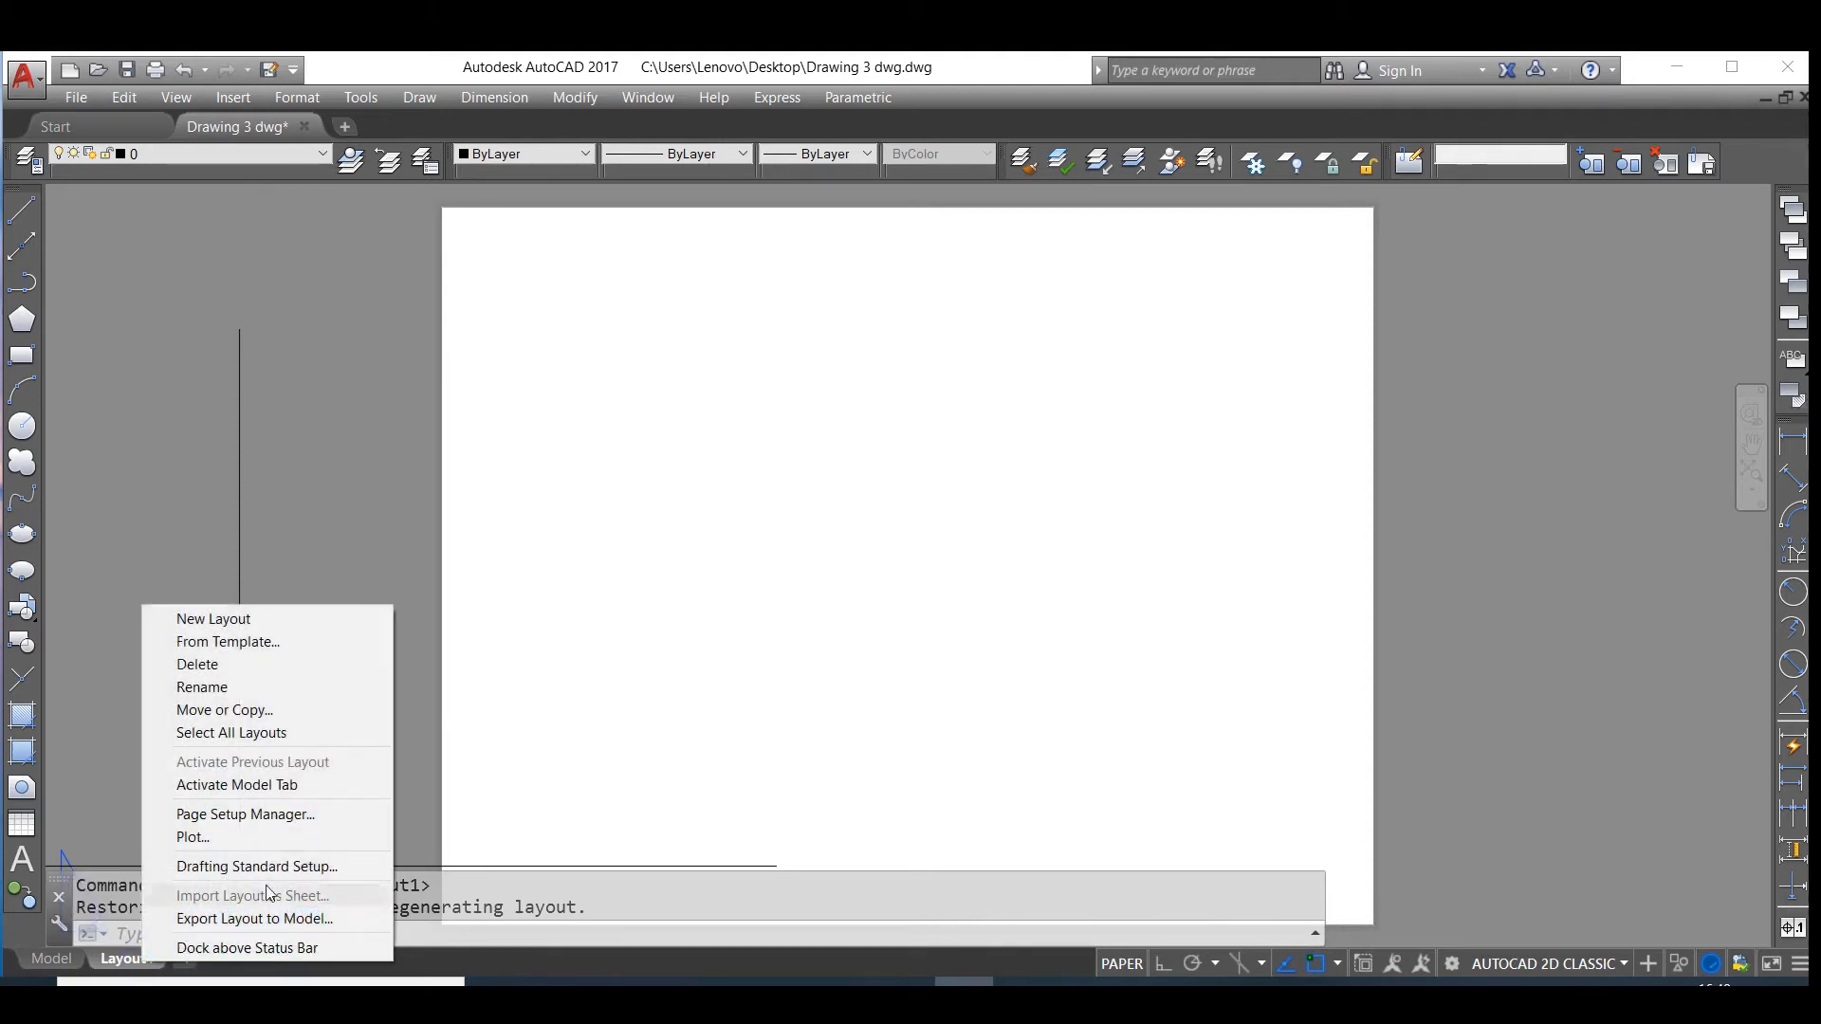
{"action": "left_click", "coordinate": [263, 814]}
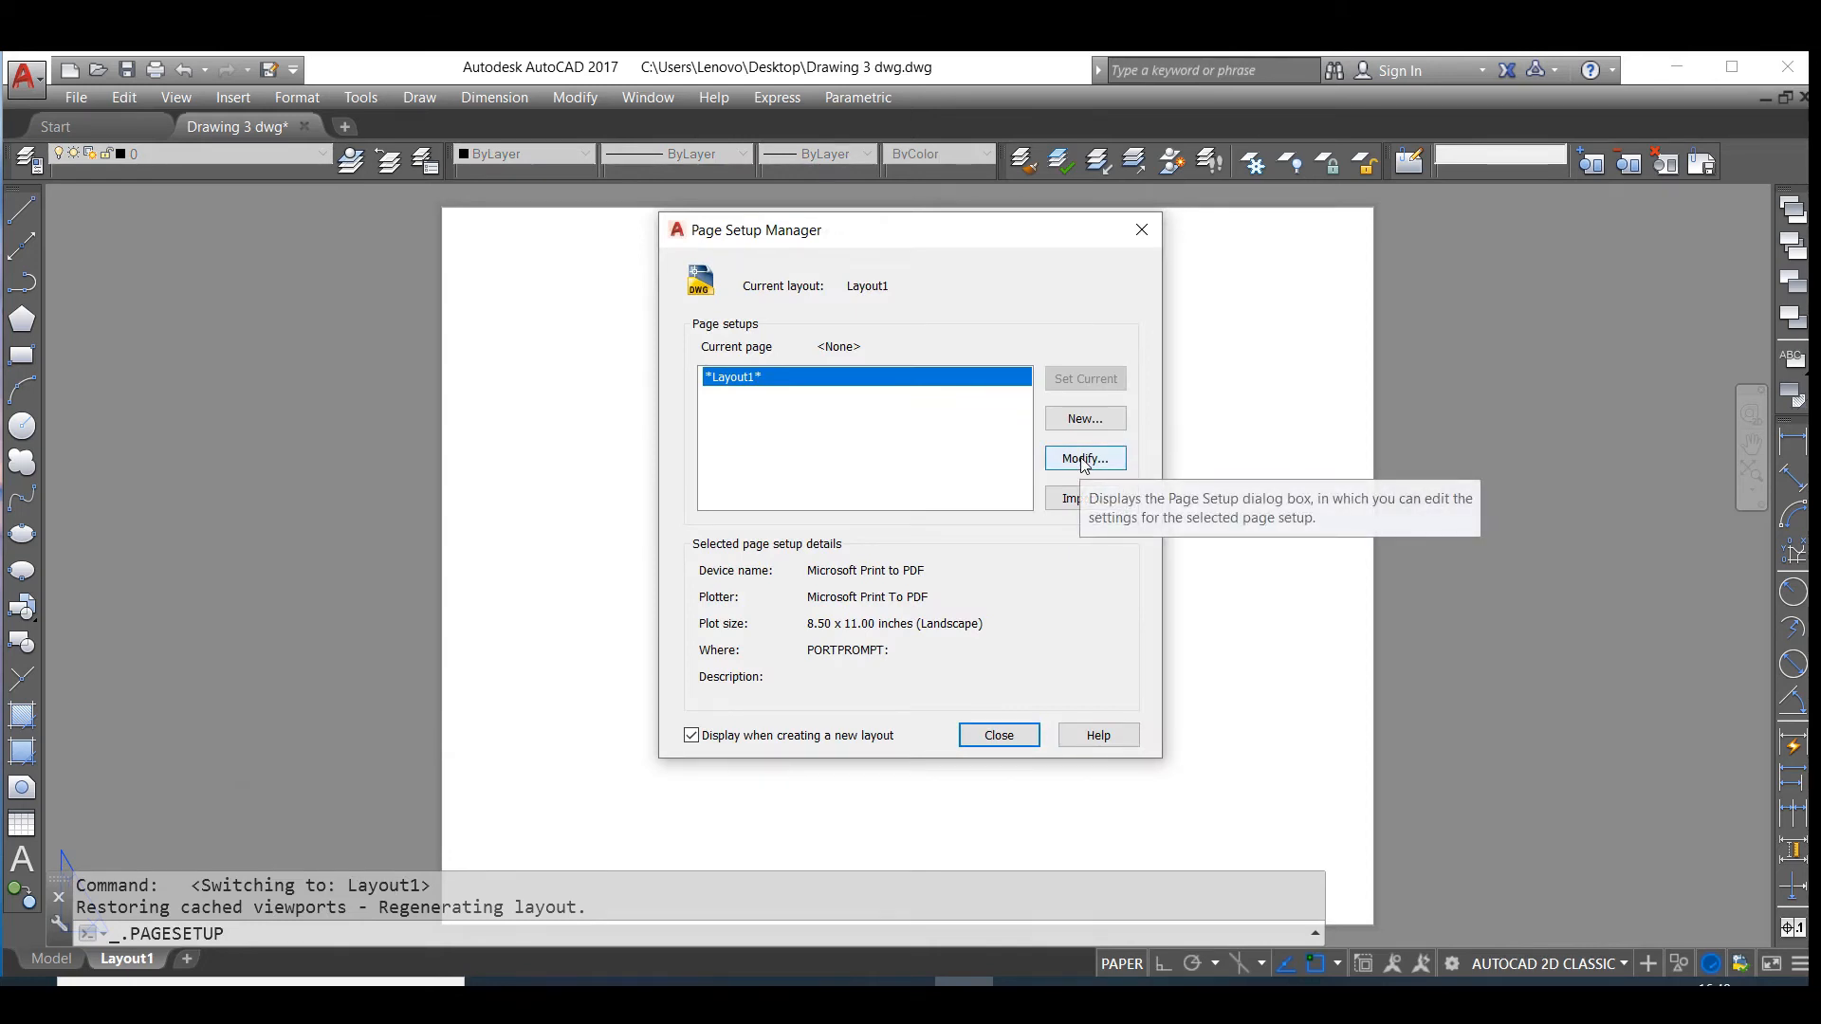
{"action": "left_click", "coordinate": [1084, 459]}
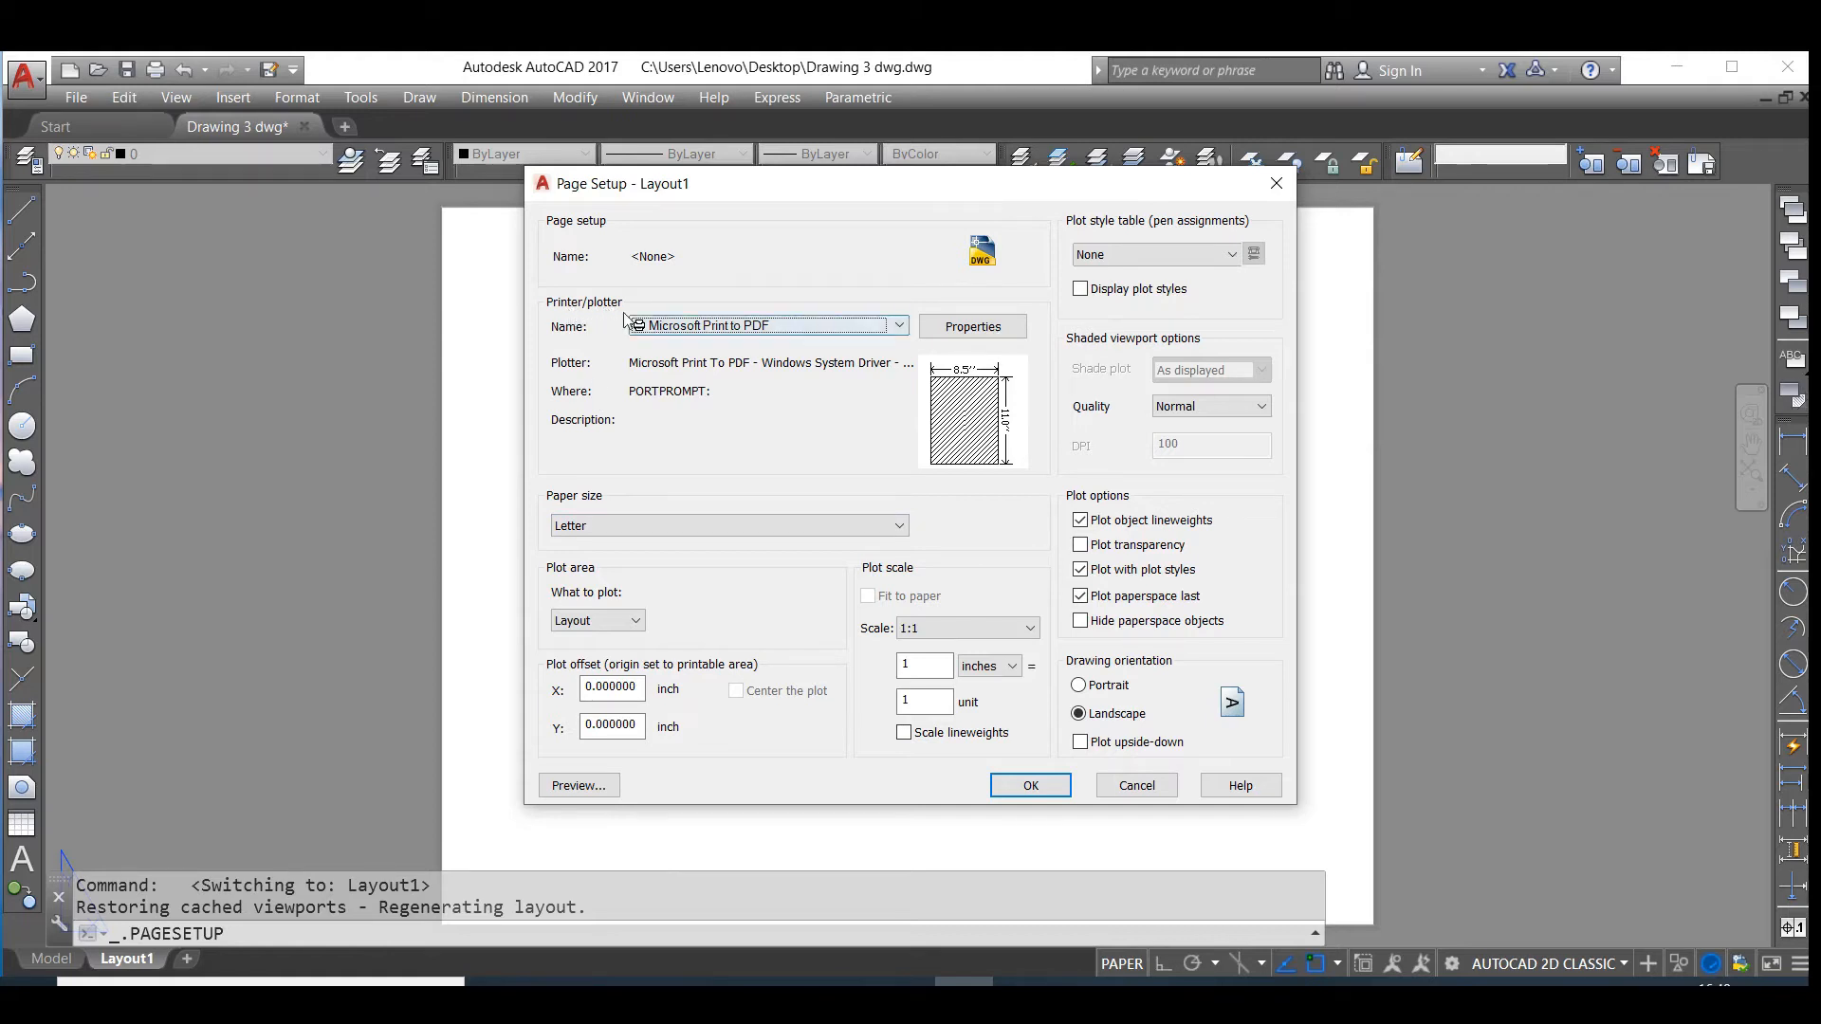
- Set the plotter to AutoCAD PDF (High Quality Print).pc3 and the paper size to ISO A4 (297.00 x 210.00 MM)
{"action": "left_click", "coordinate": [767, 328]}
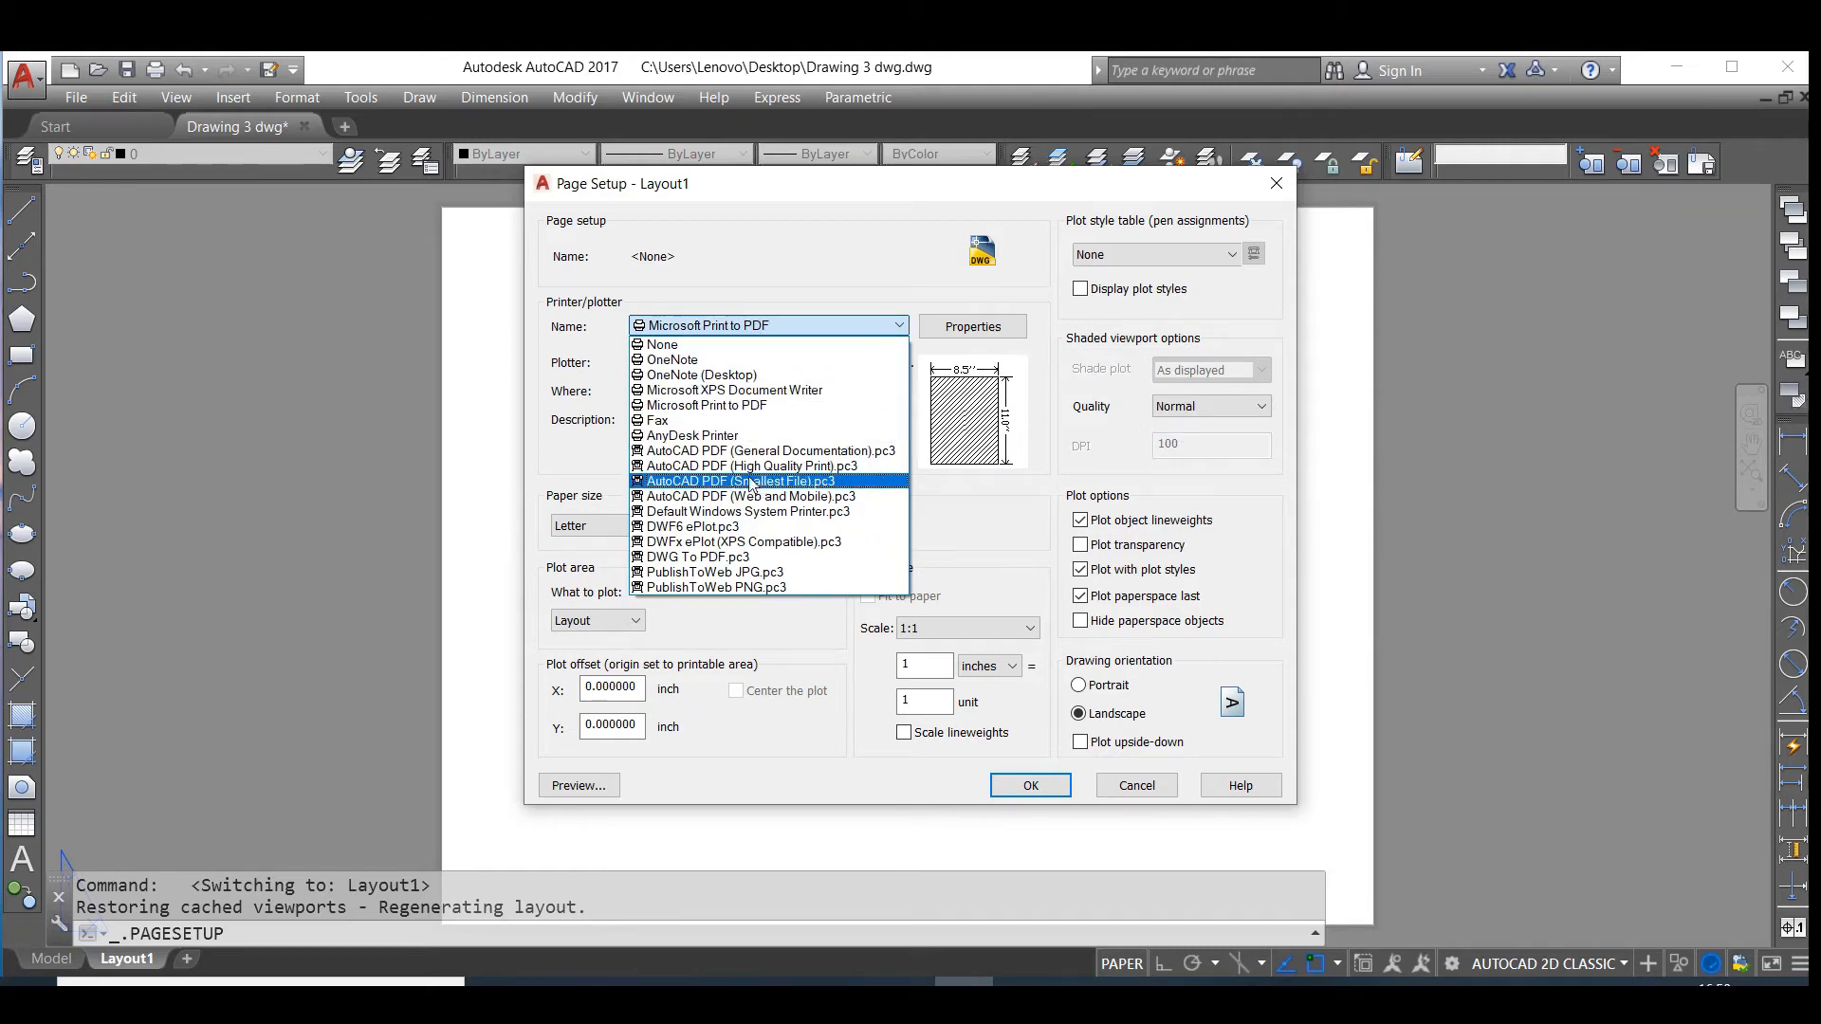
{"action": "left_click", "coordinate": [827, 467]}
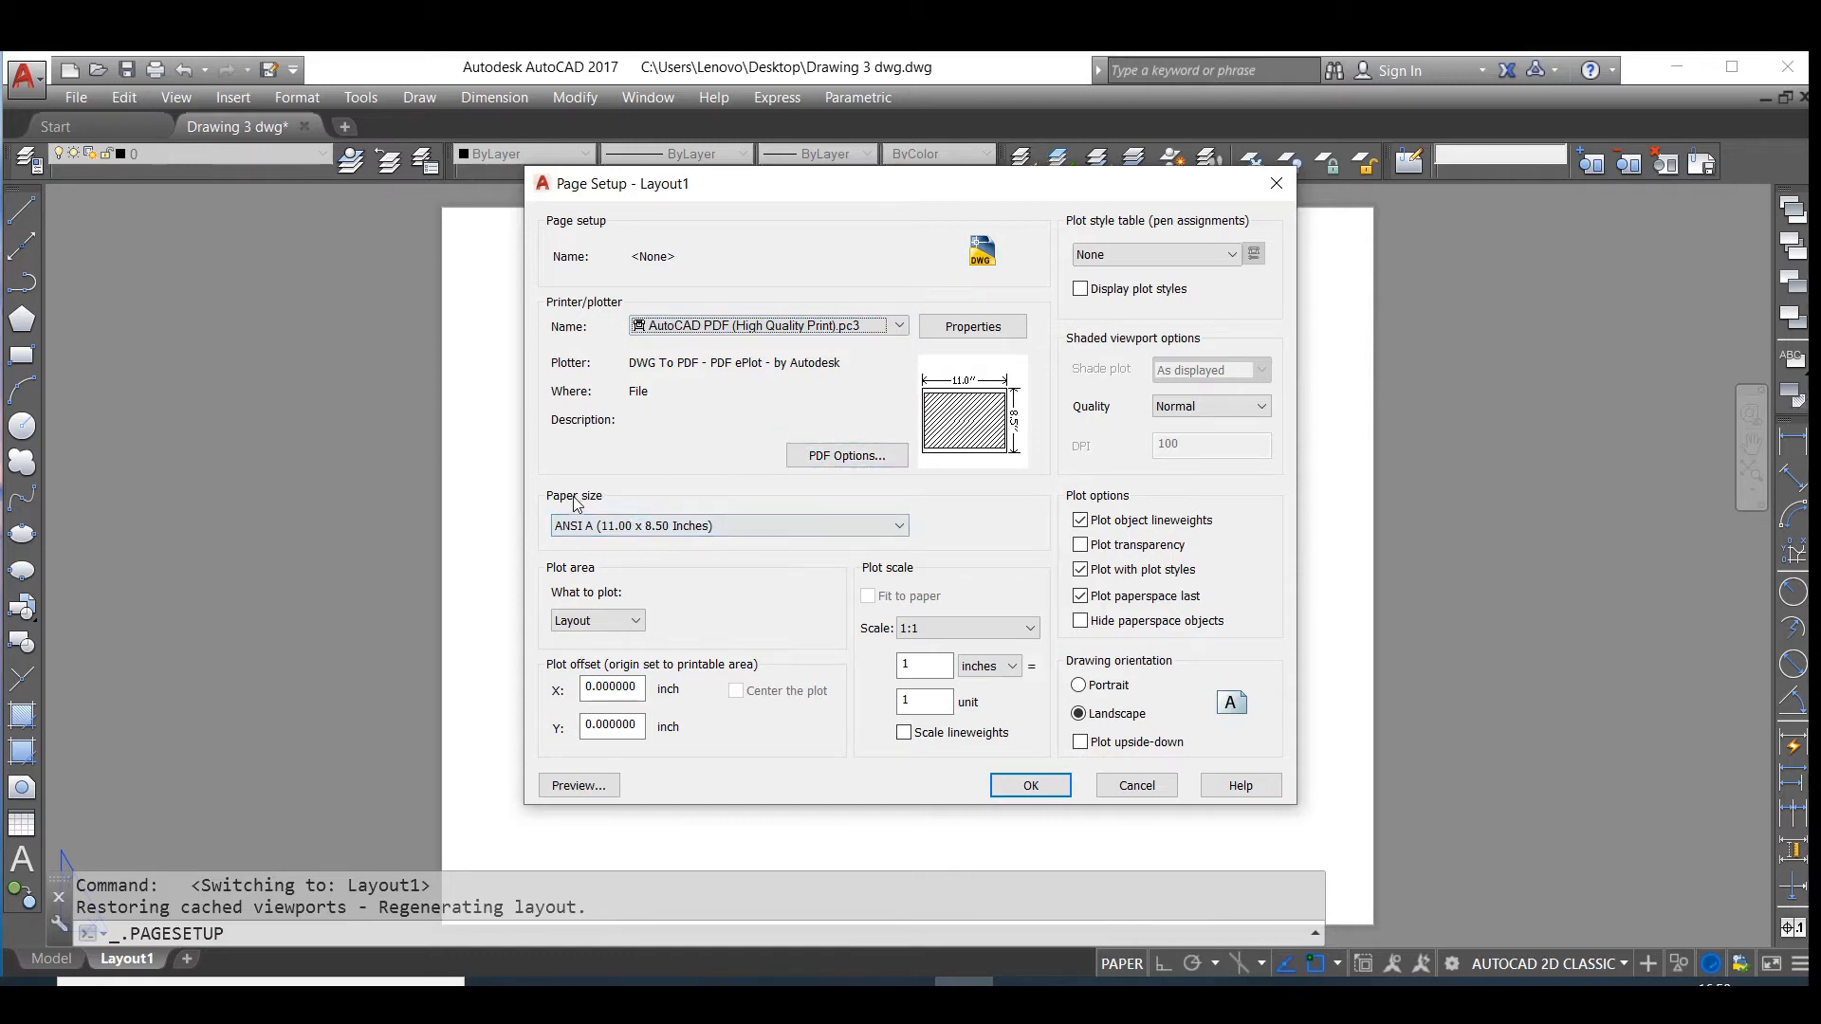
{"action": "left_click", "coordinate": [662, 528]}
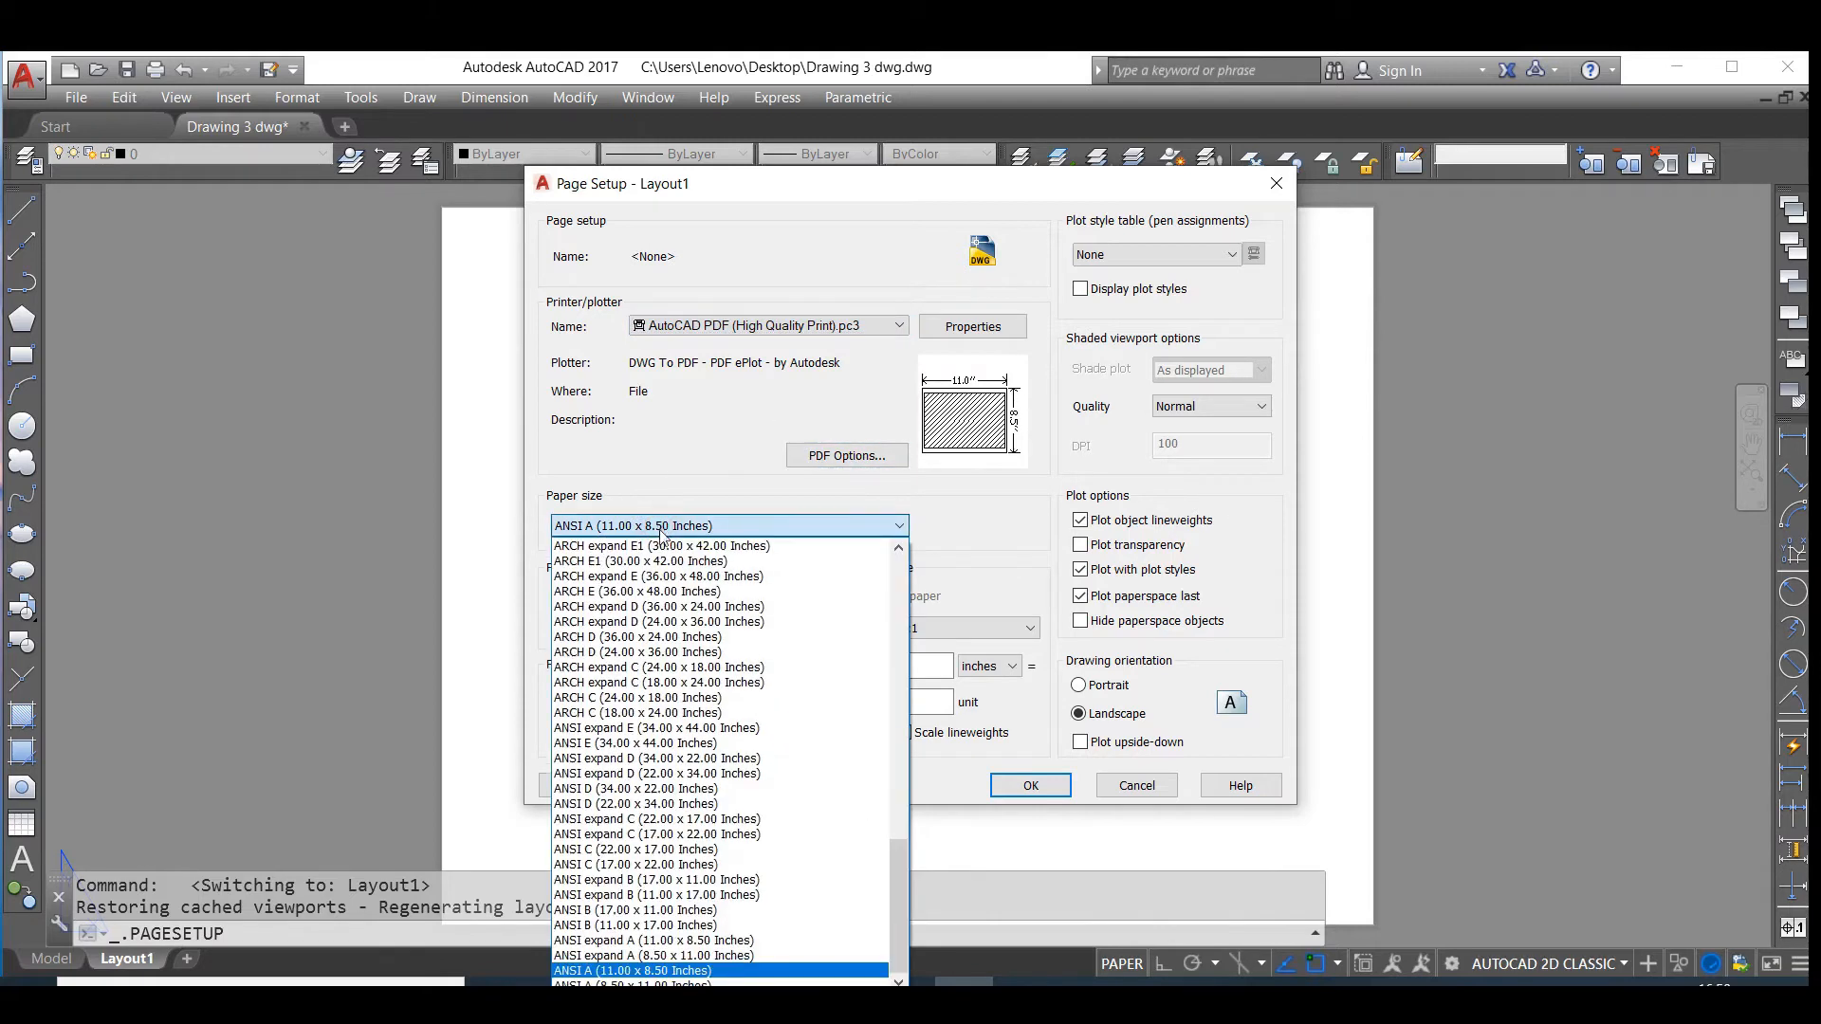
{"action": "scroll", "coordinate": [675, 668], "scroll_direction": "up", "scroll_amount": 3}
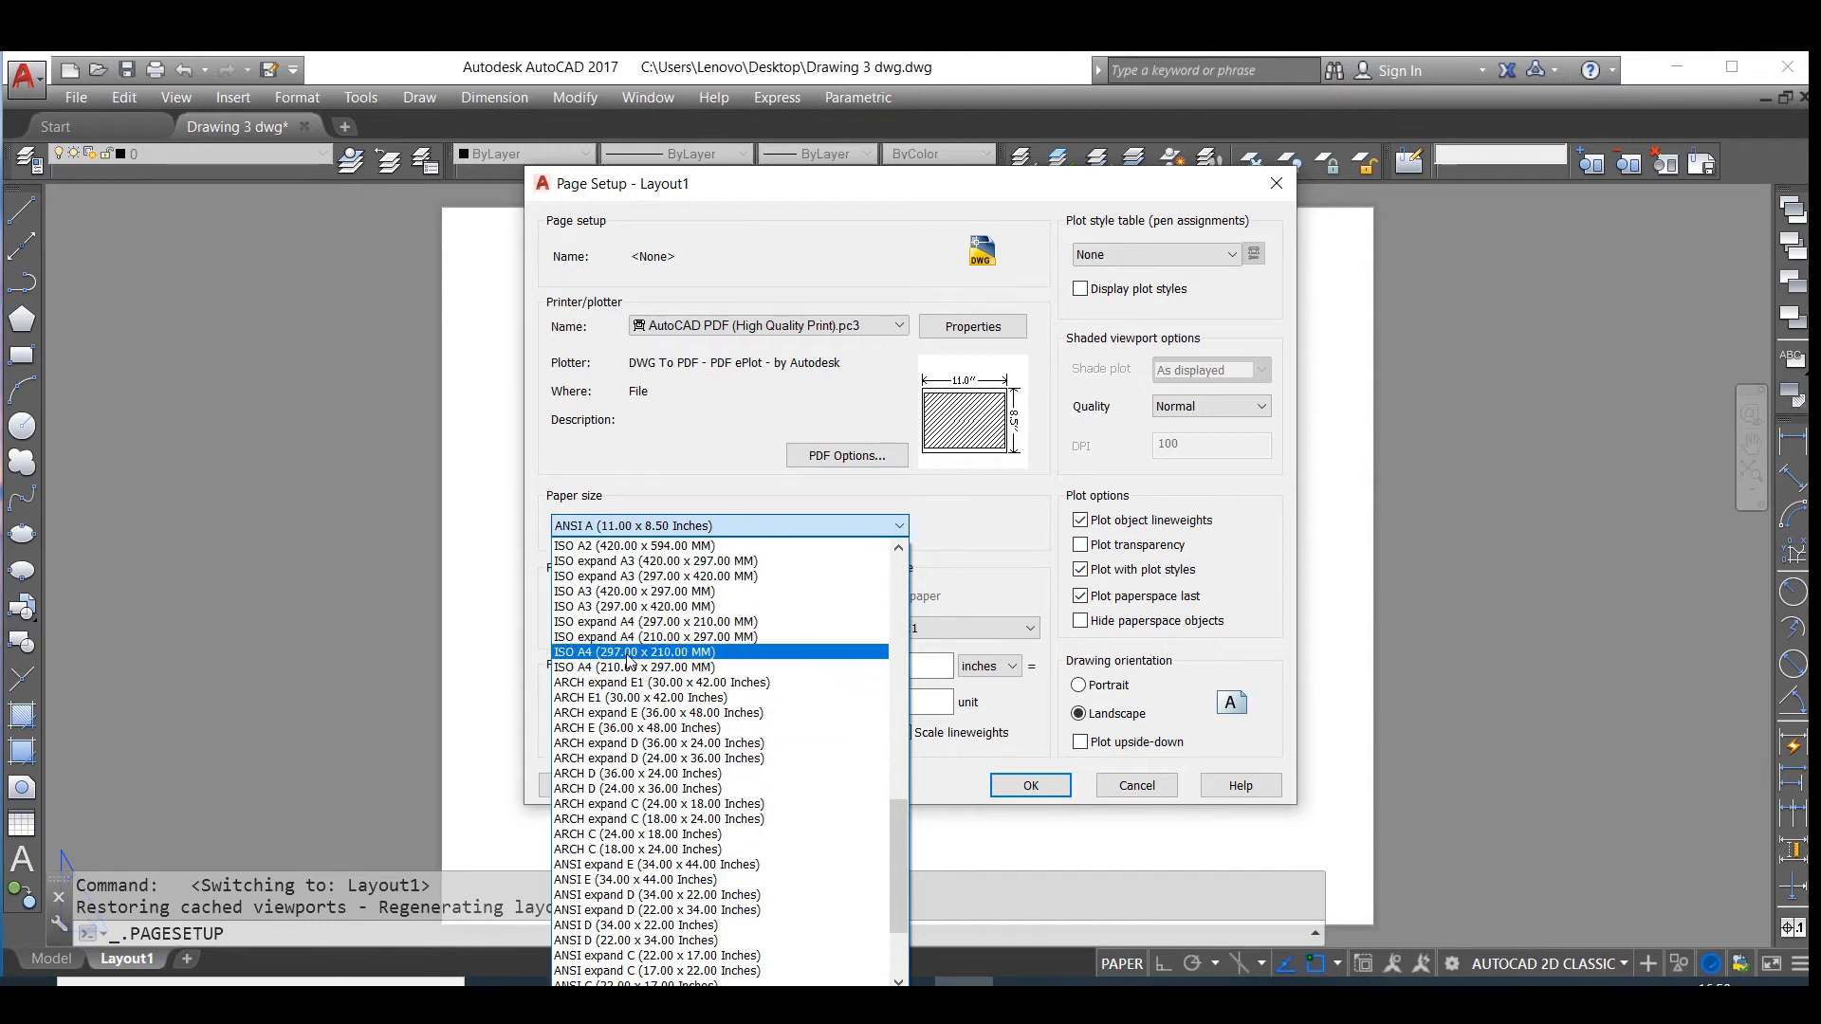
{"action": "left_click", "coordinate": [628, 653]}
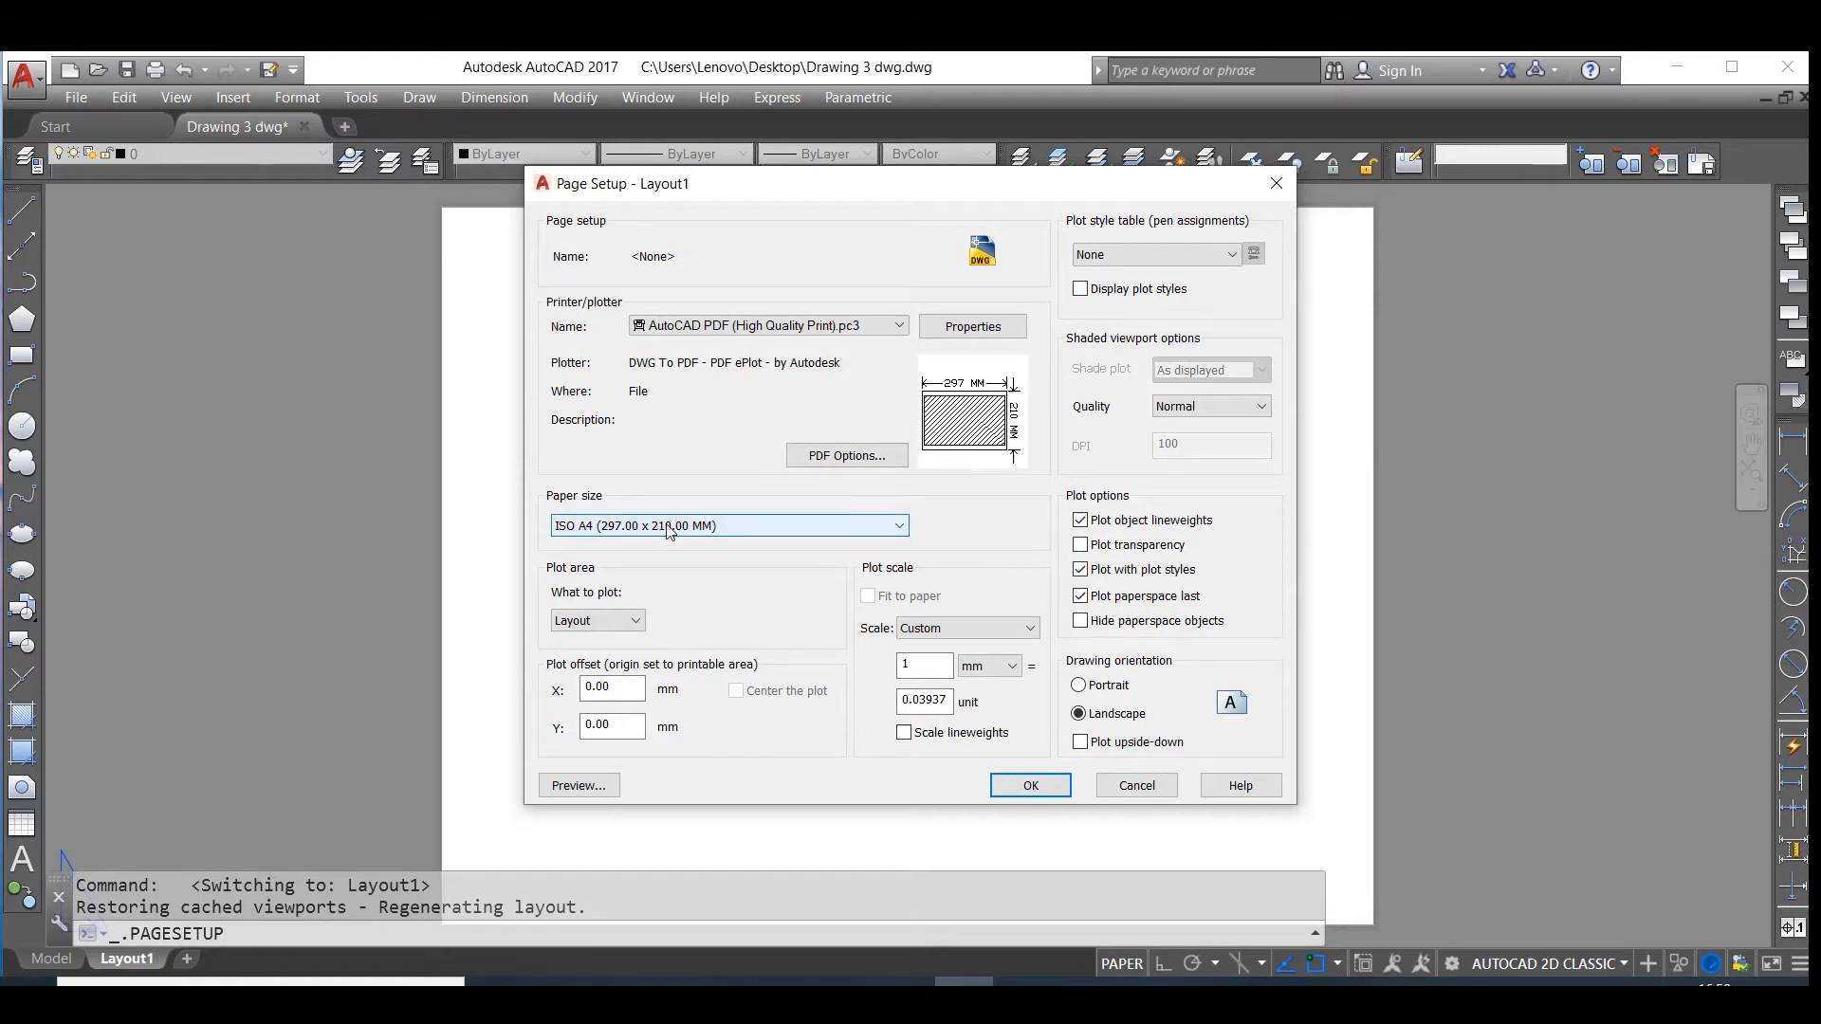
- Keep Layout as the plot area and assign the monochrome.ctb plot style table
{"action": "left_click", "coordinate": [605, 625]}
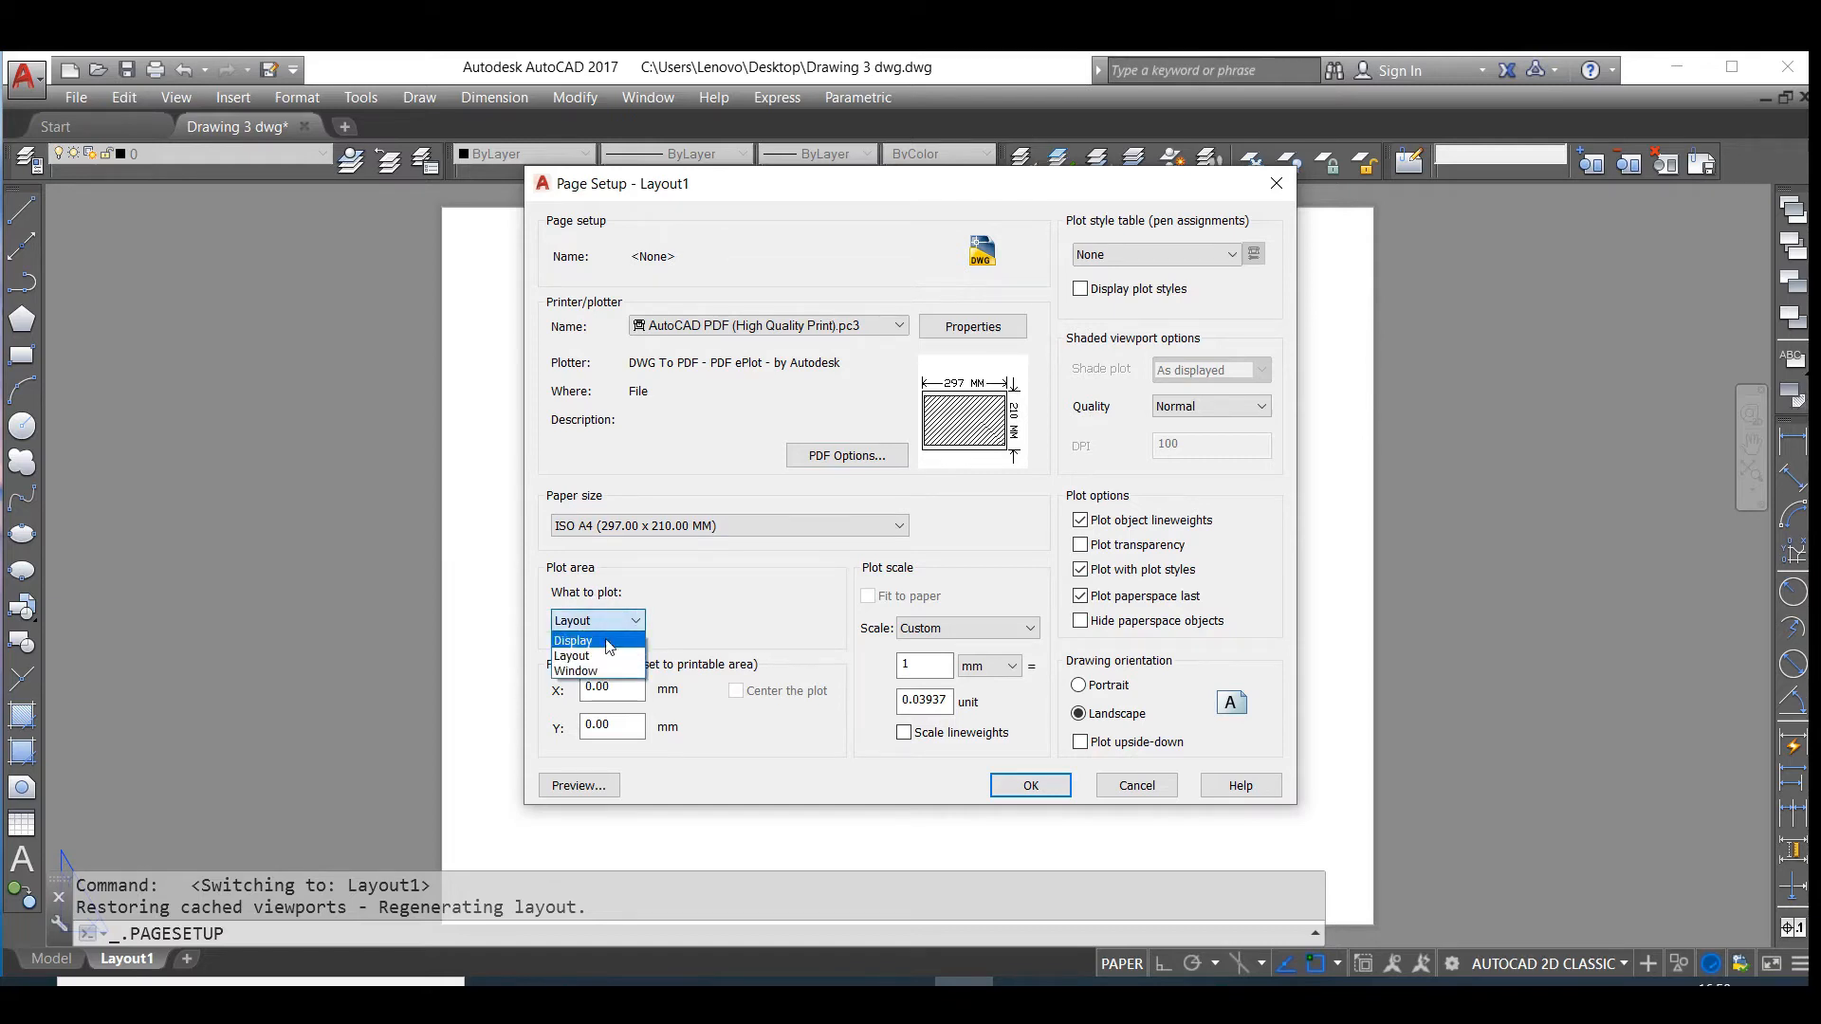
{"action": "left_click", "coordinate": [598, 622]}
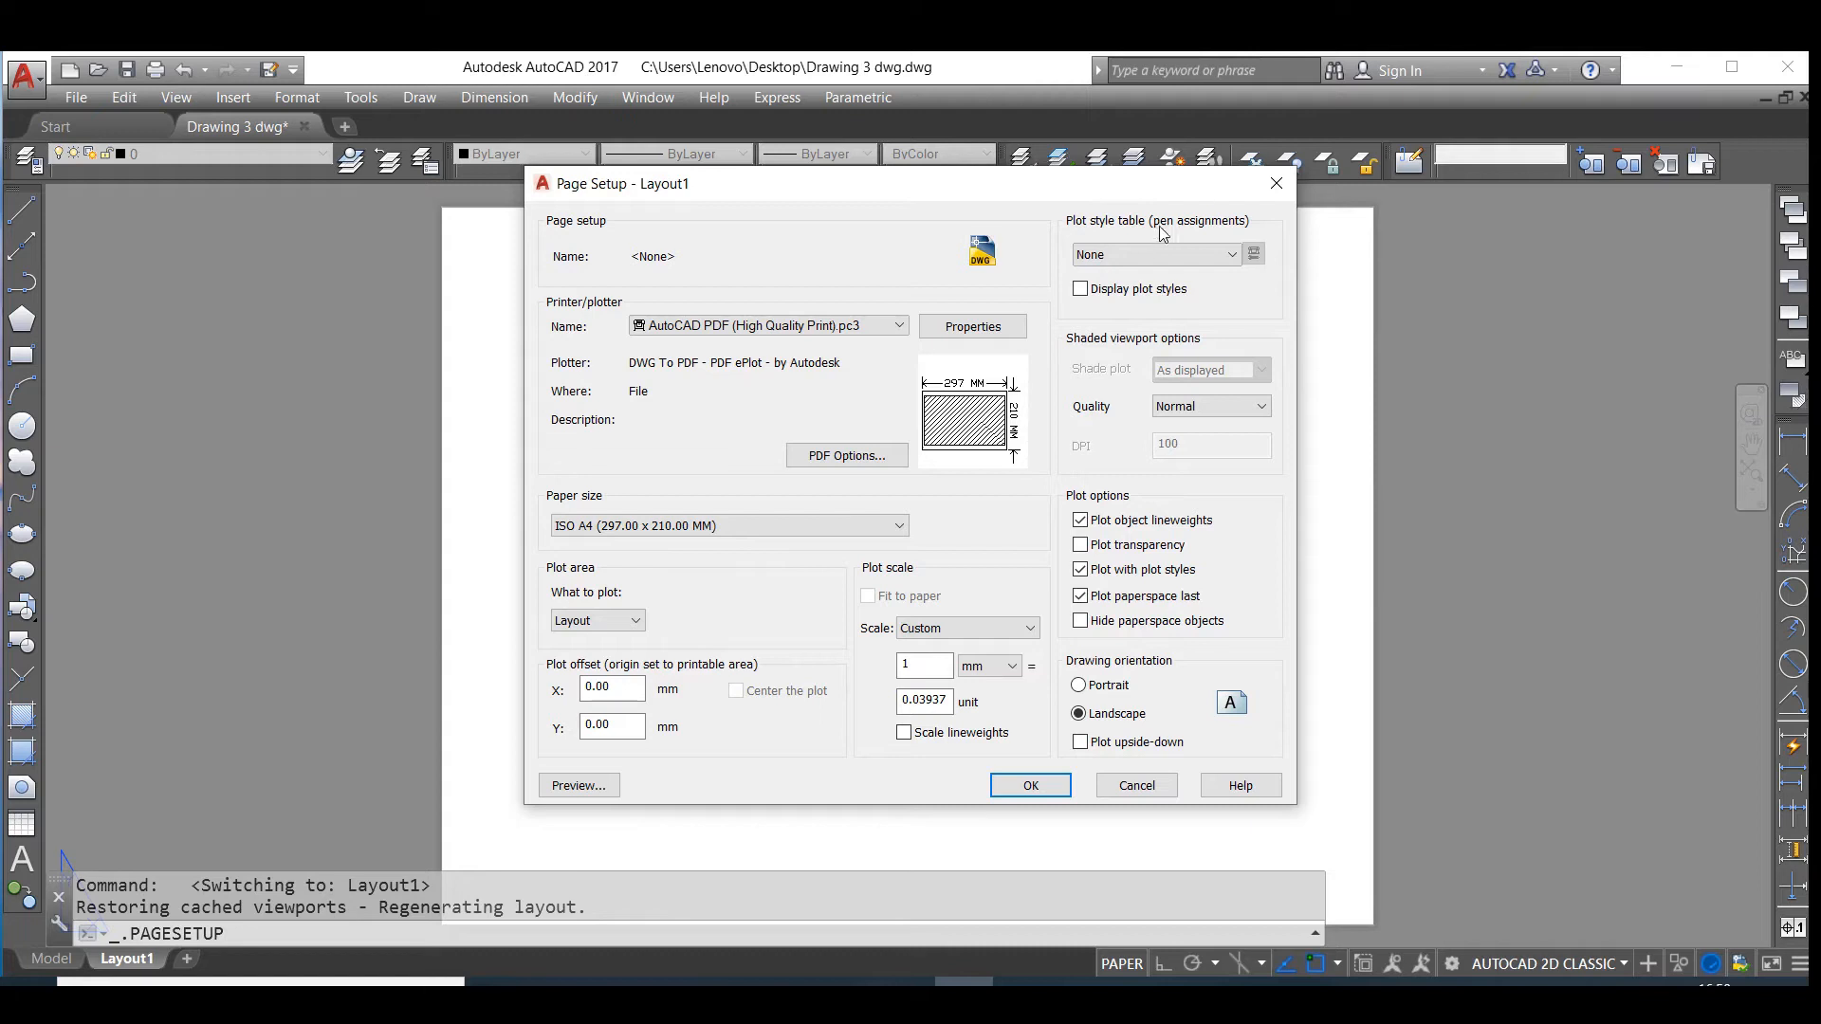
{"action": "left_click", "coordinate": [1136, 257]}
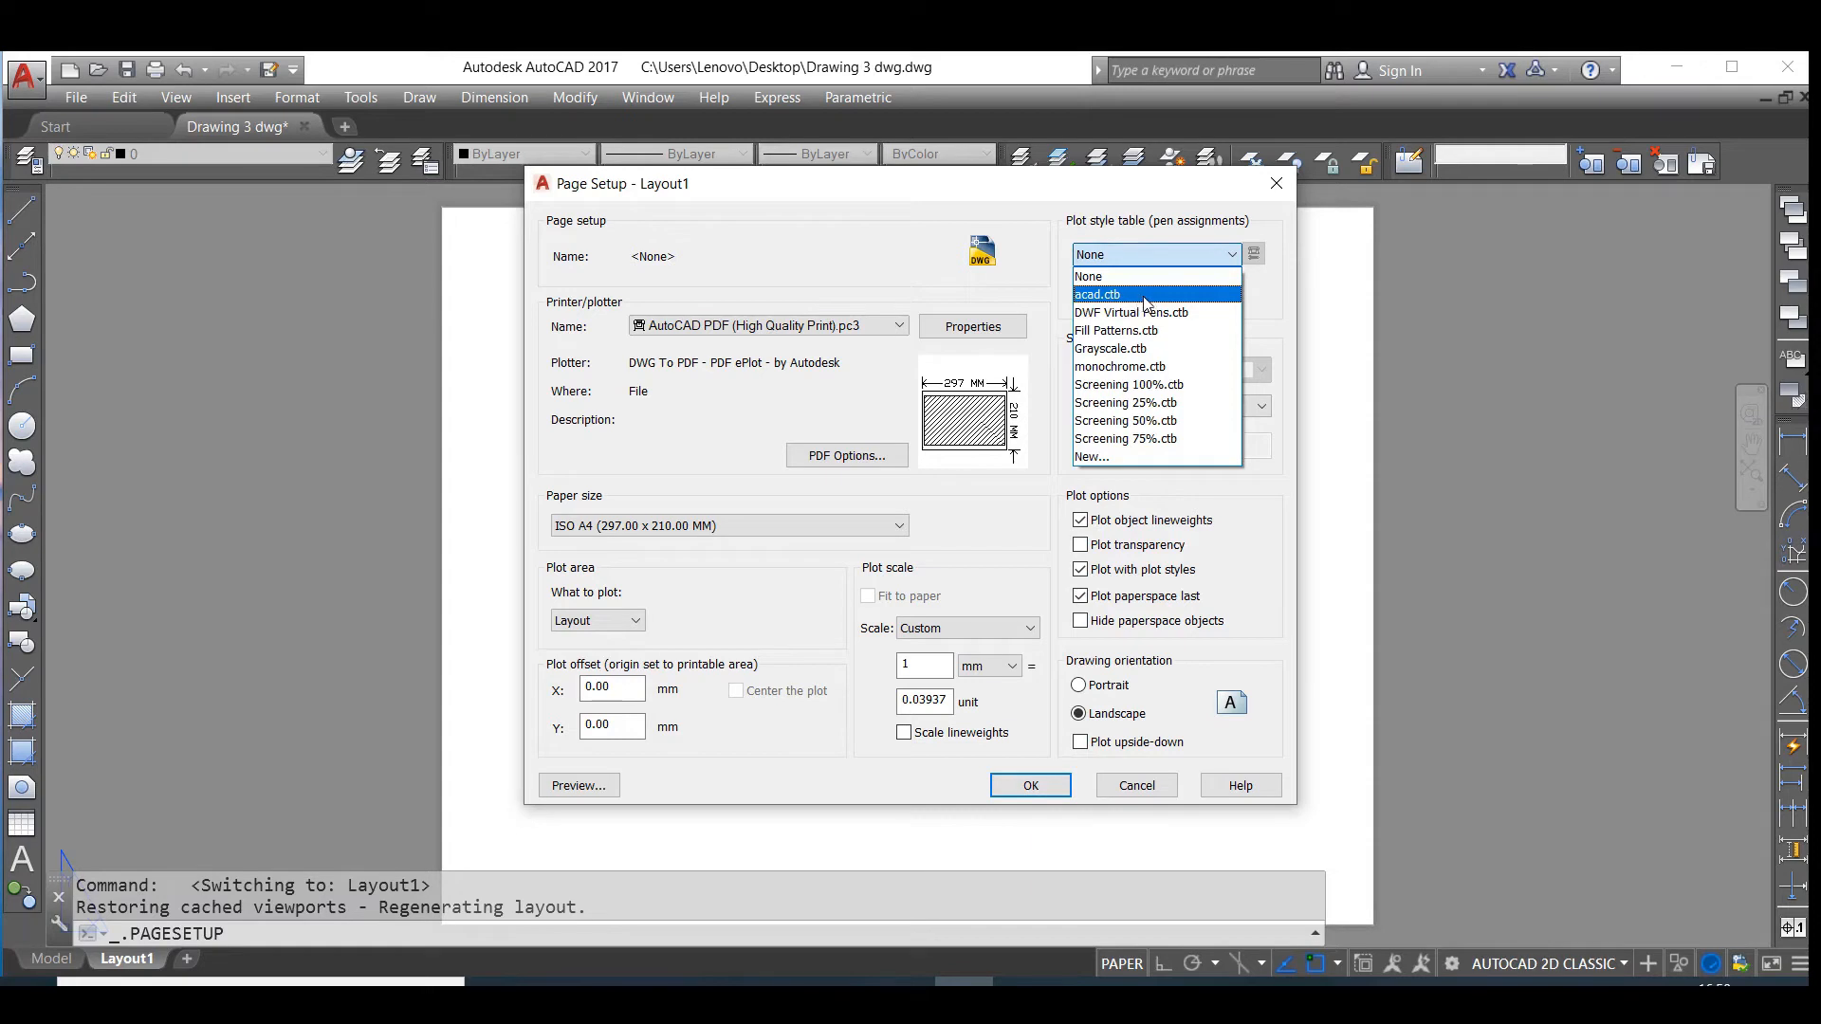
{"action": "left_click", "coordinate": [1132, 367]}
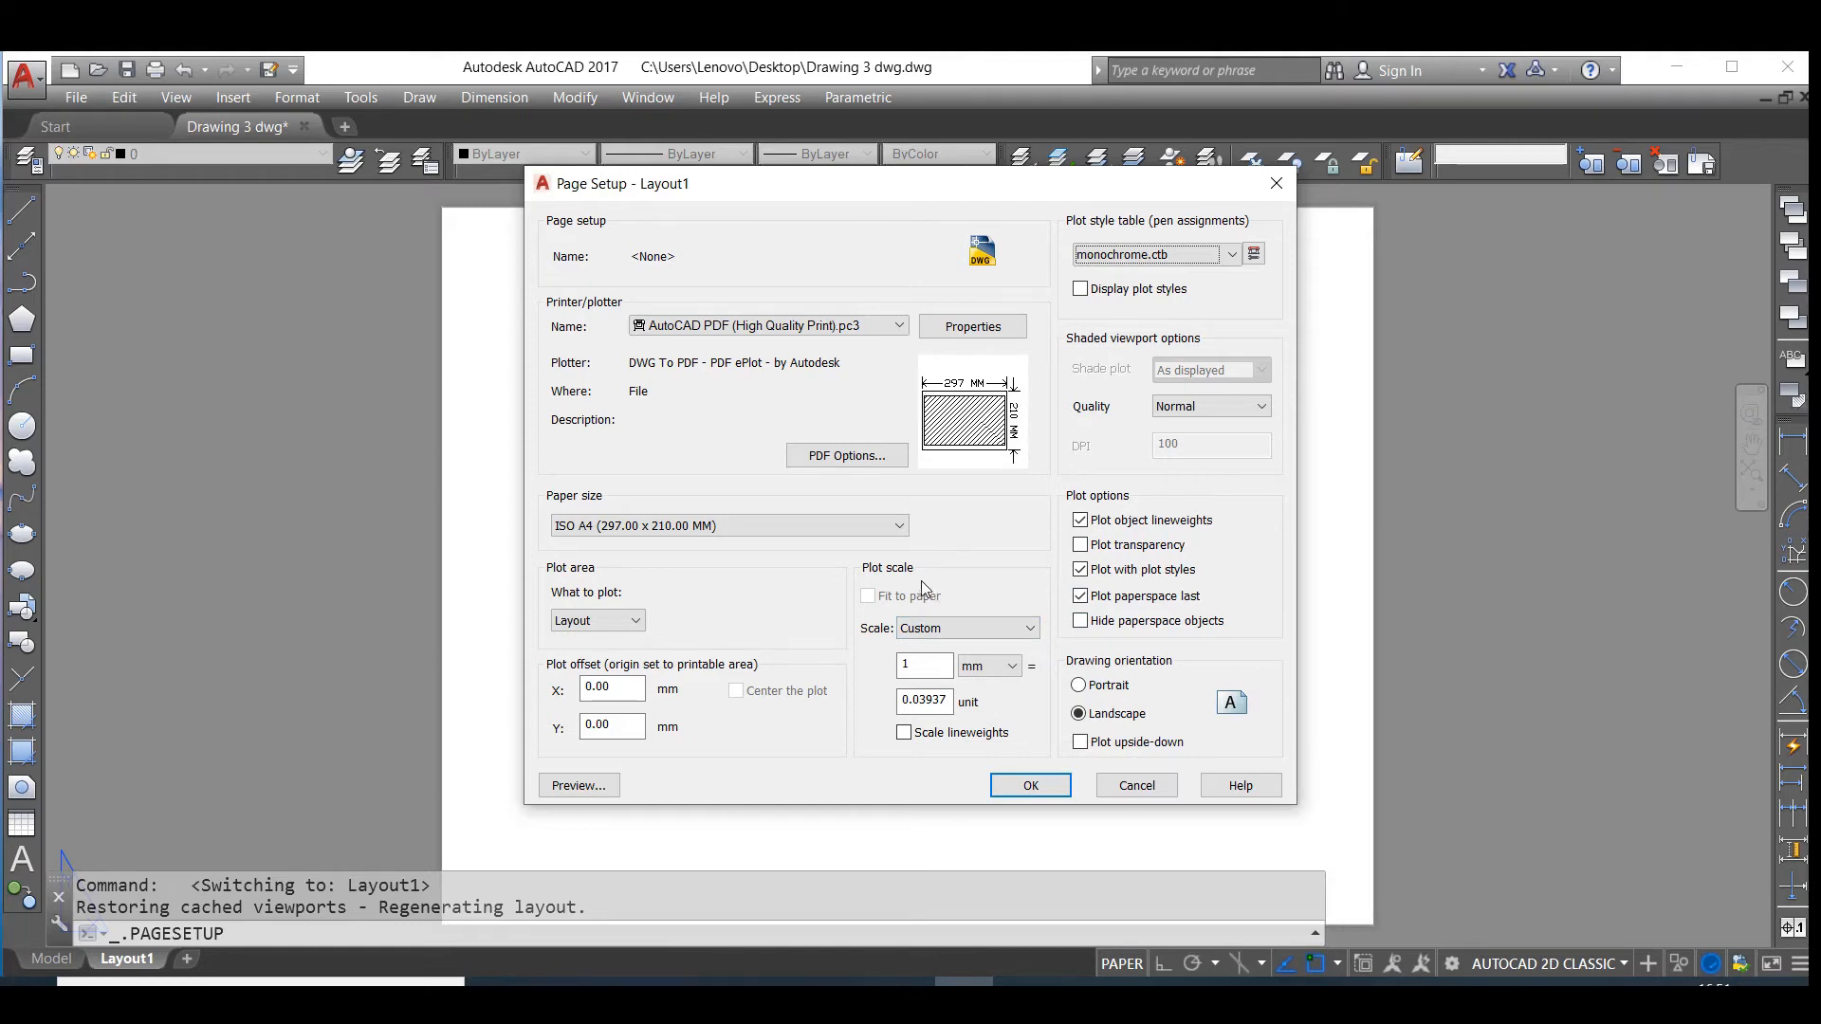
- Set the plot scale to 1:1, then apply the page setup to Layout1 and close the page setup manager
{"action": "left_click", "coordinate": [955, 631]}
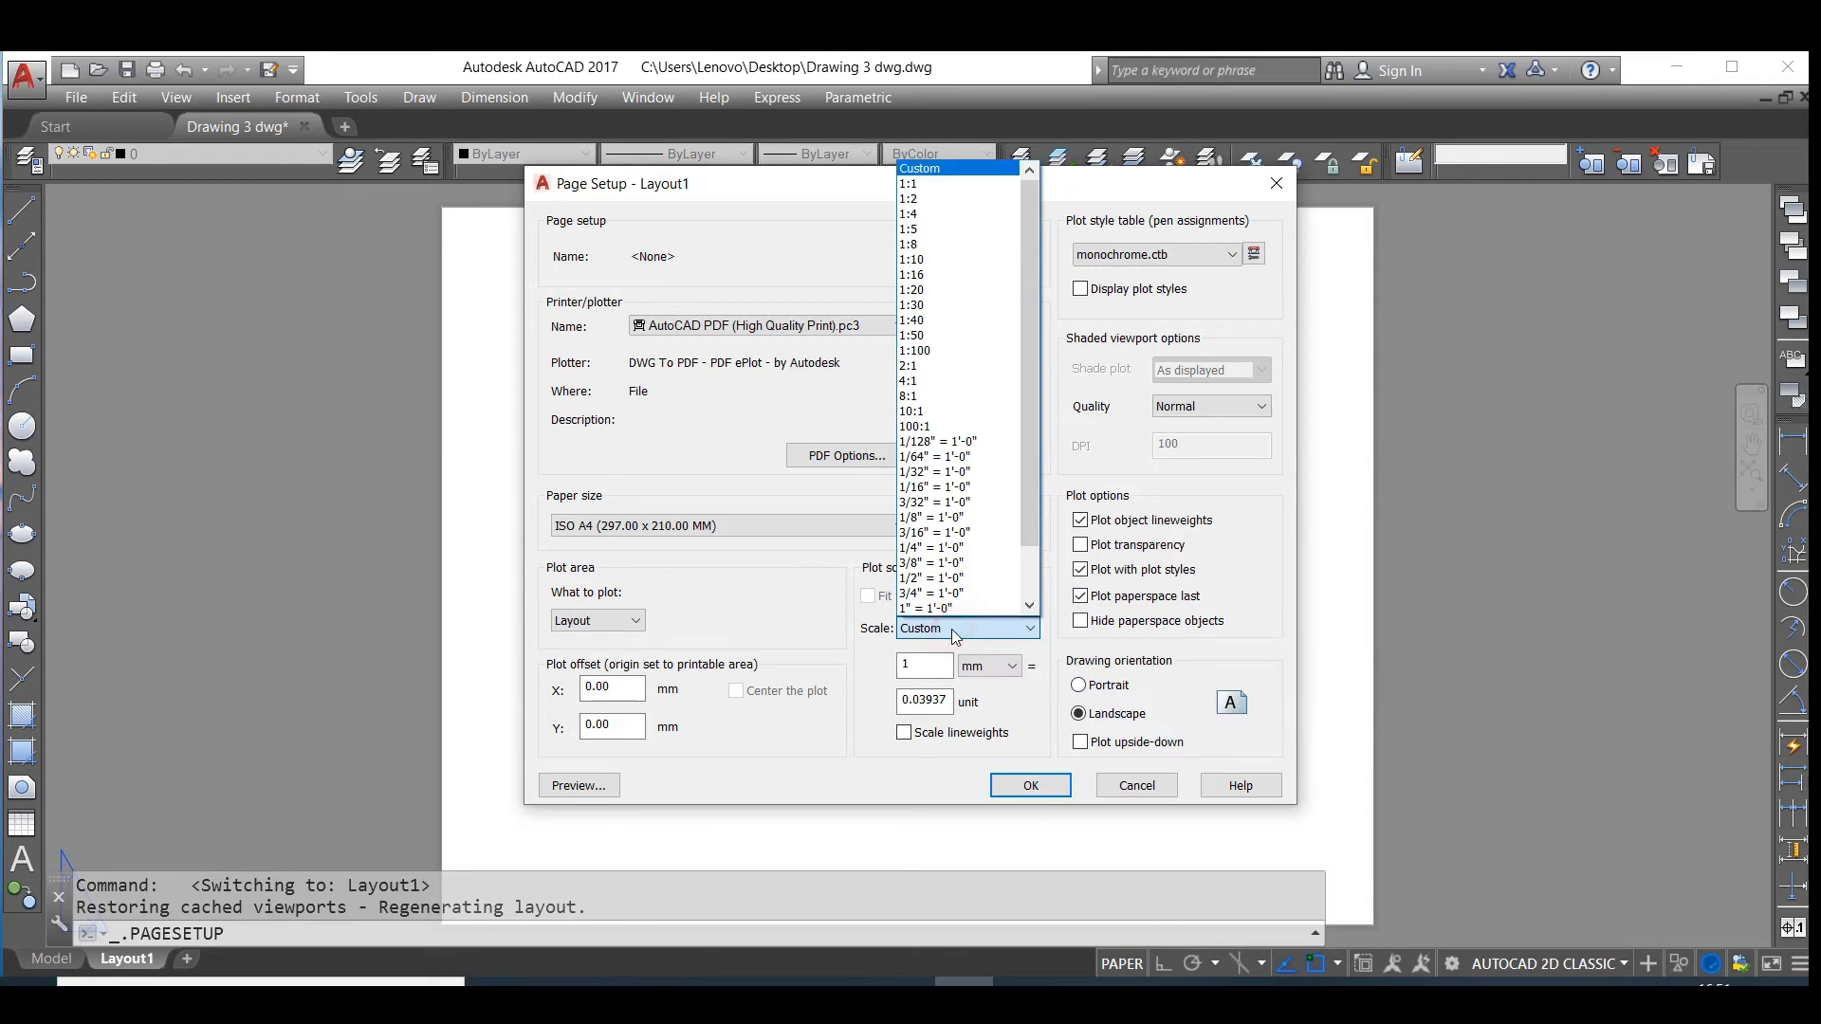
{"action": "left_click", "coordinate": [918, 184]}
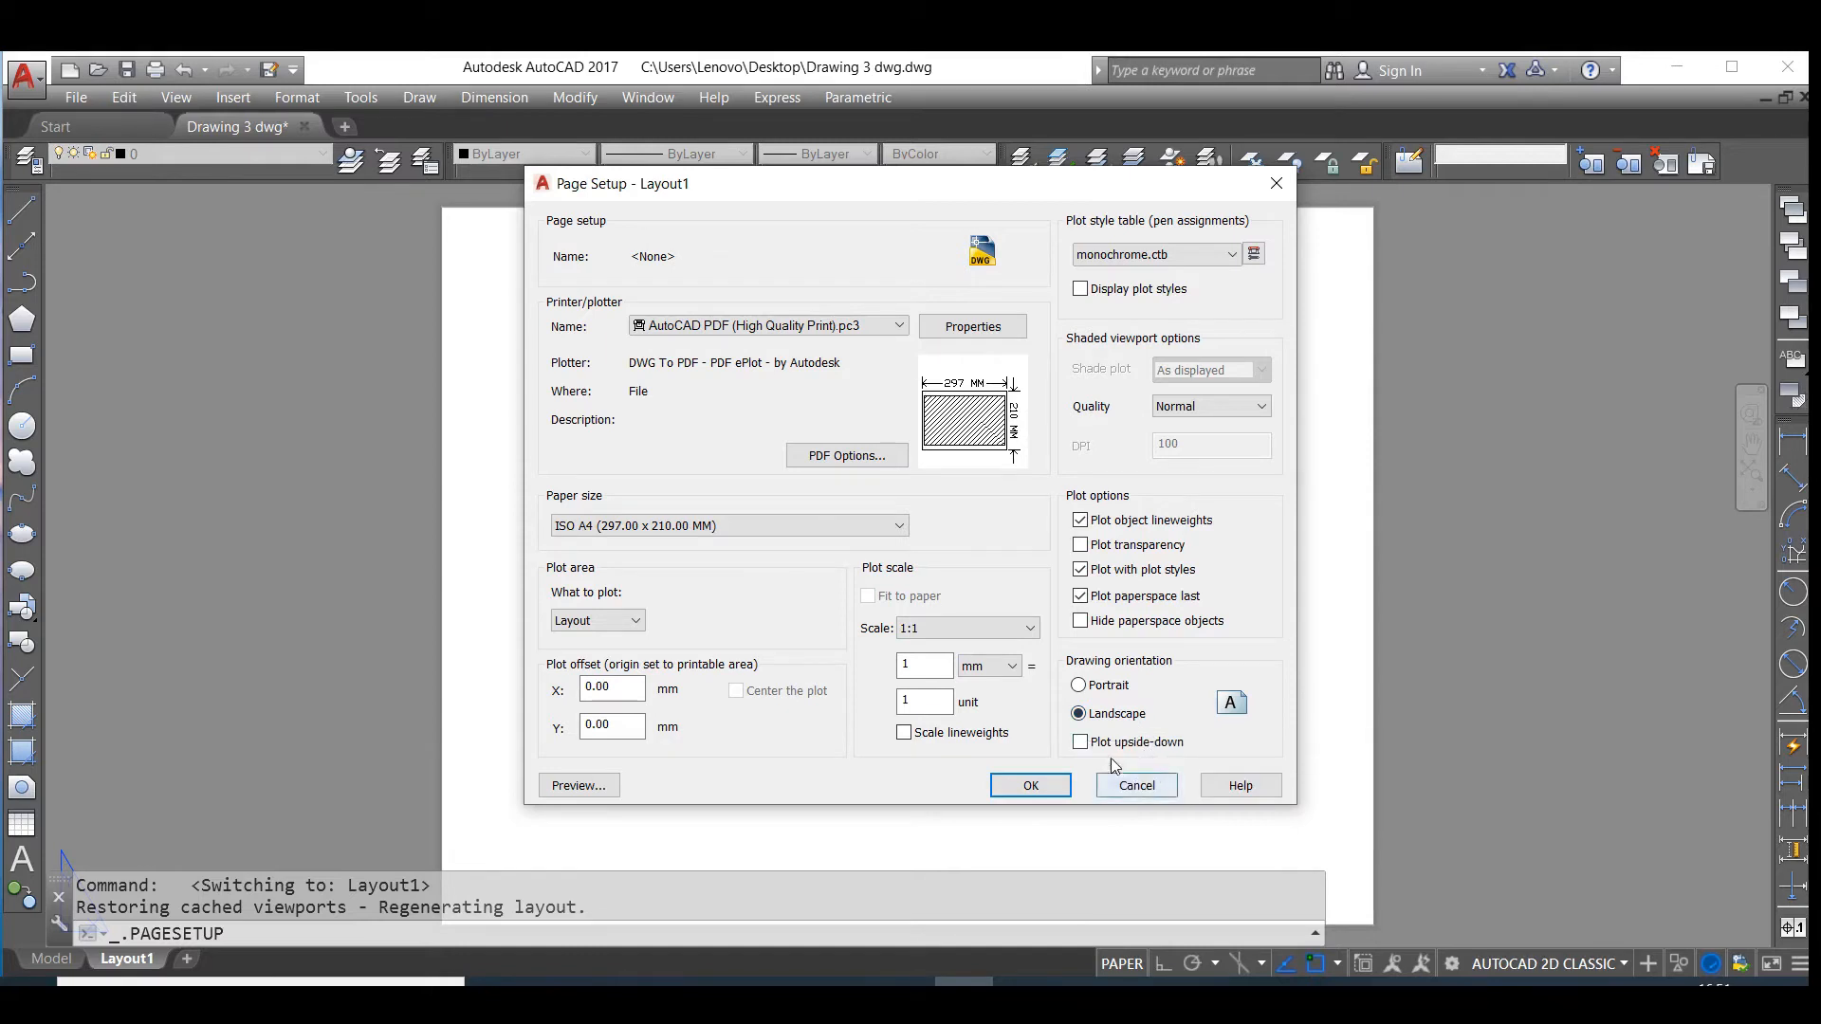
{"action": "left_click", "coordinate": [1057, 791]}
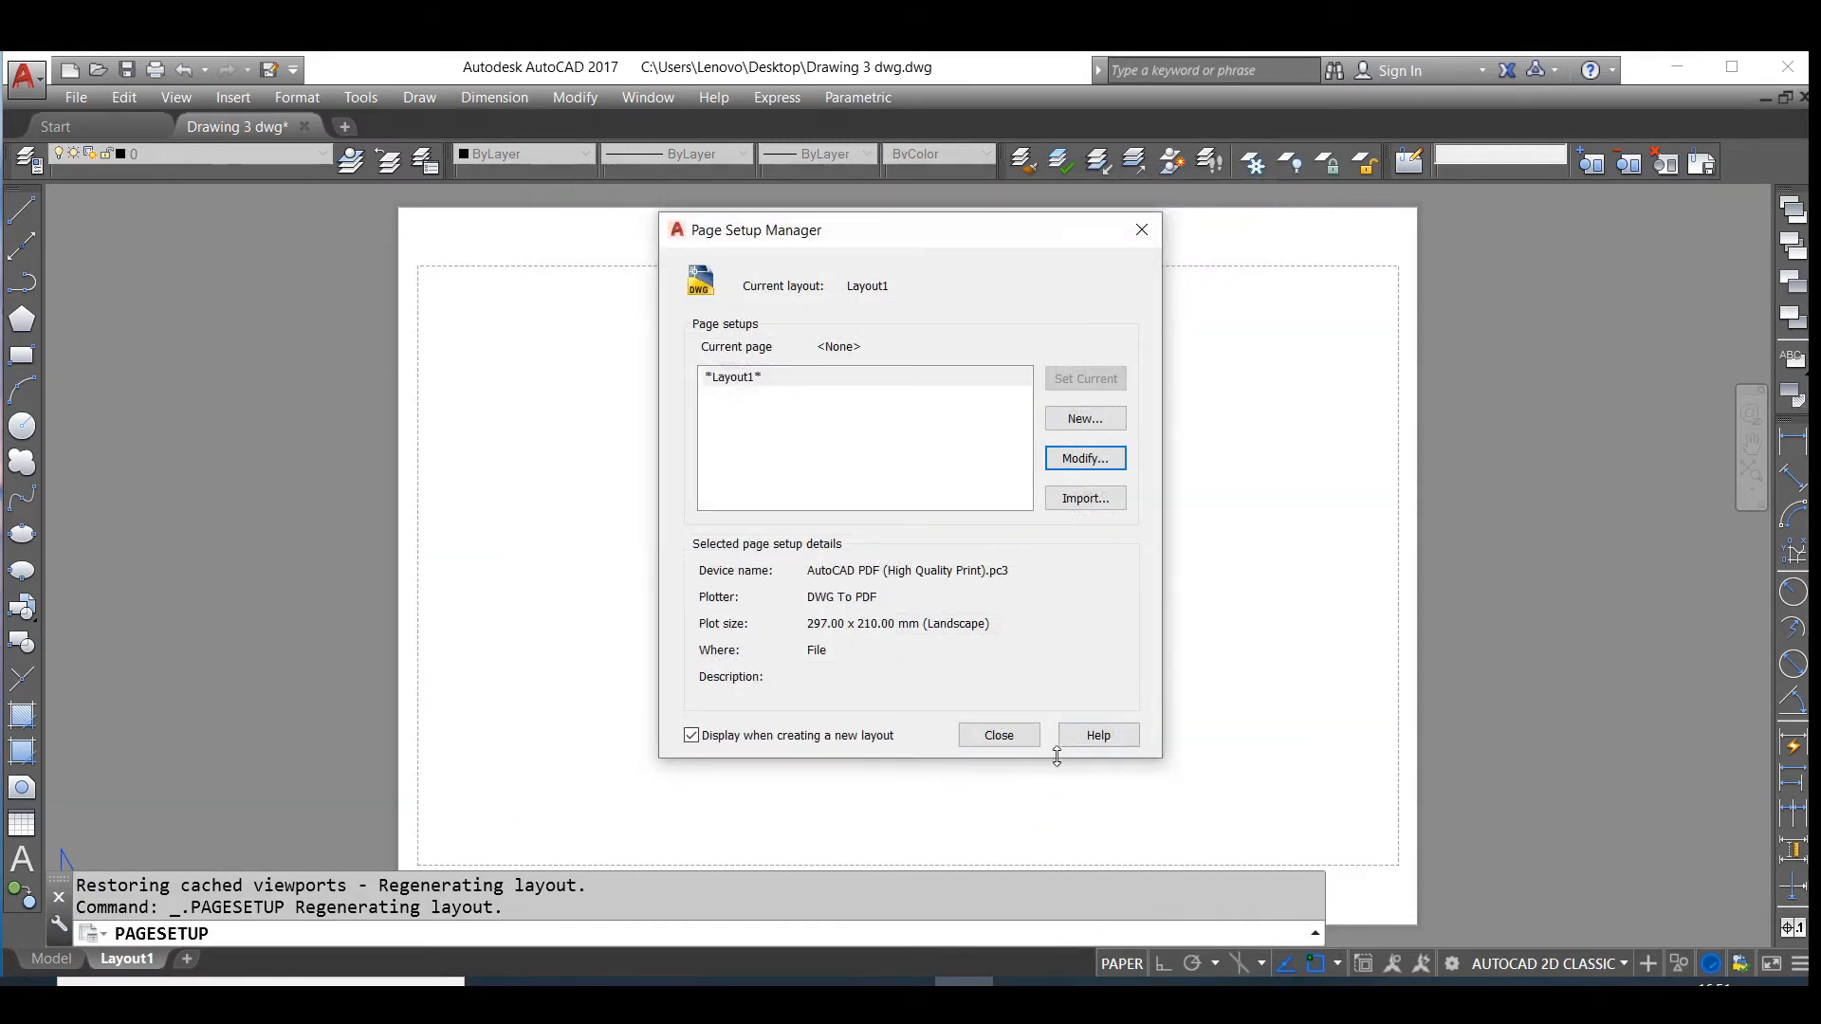
{"action": "left_click", "coordinate": [1008, 741]}
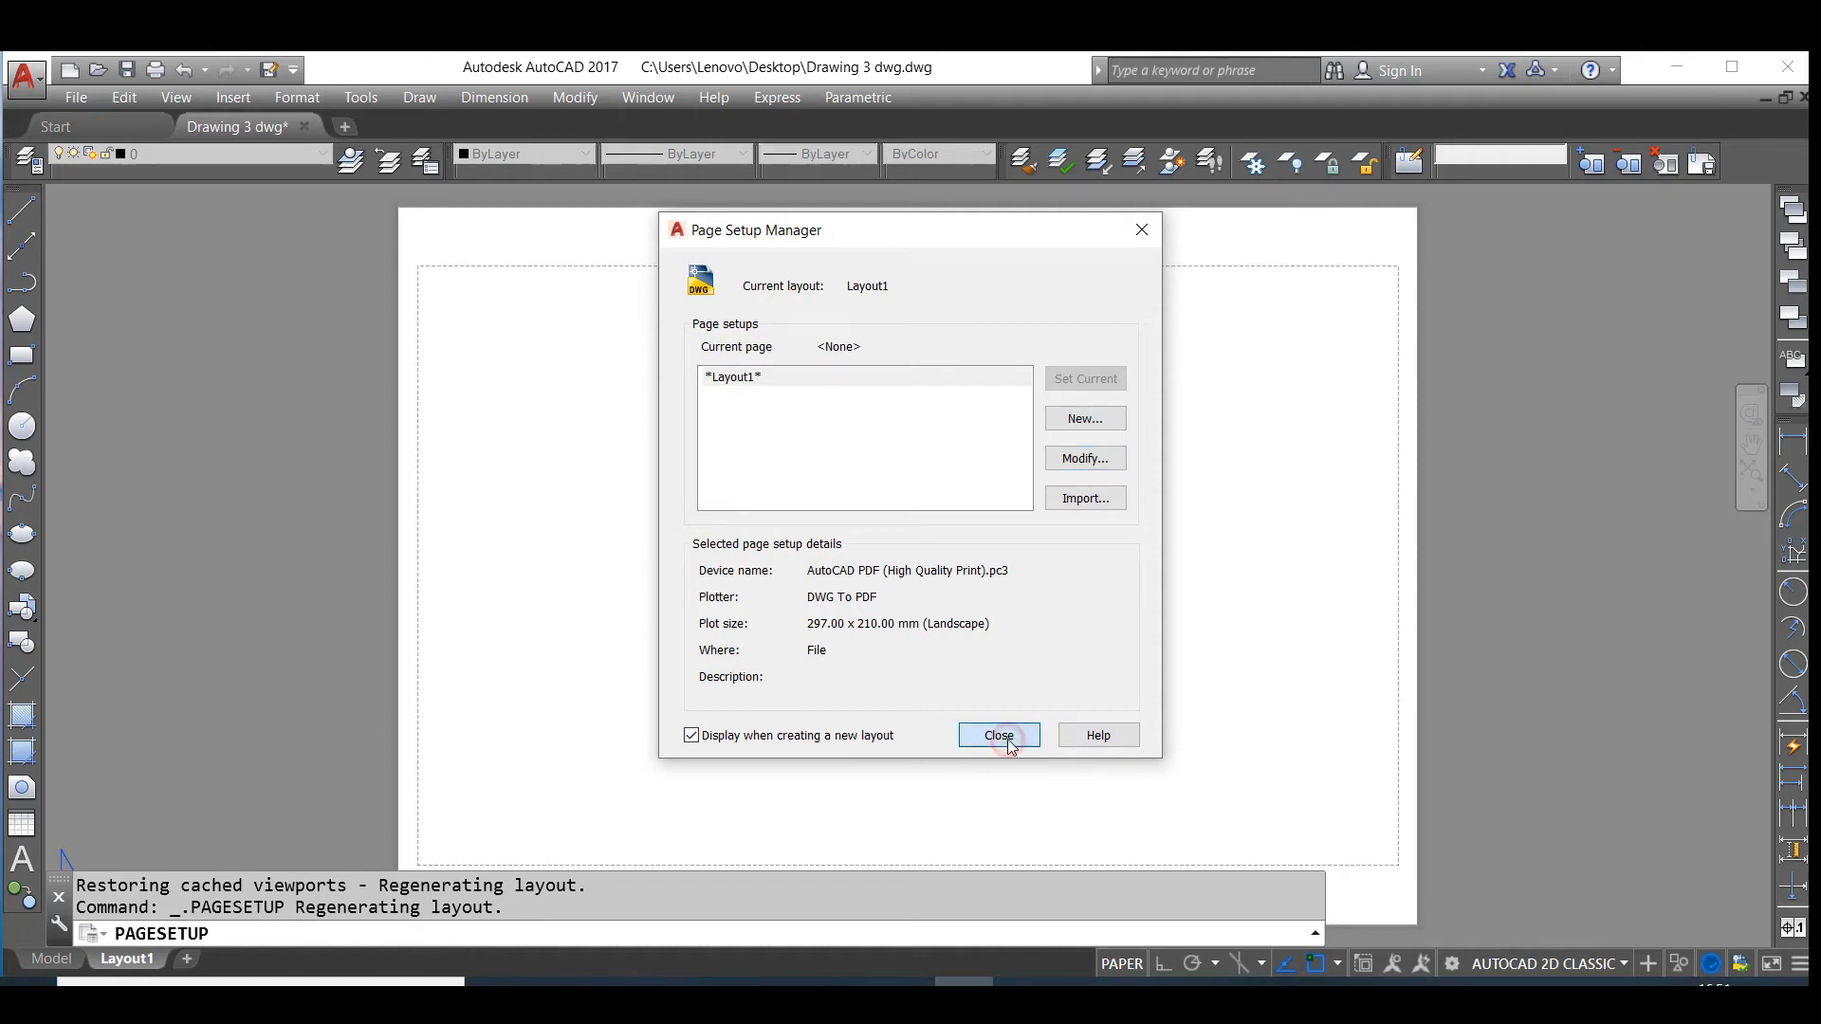
- Add a vertical linear dimension beside the sheet to check the paper's height
{"action": "scroll", "coordinate": [830, 468], "scroll_direction": "down", "scroll_amount": 2}
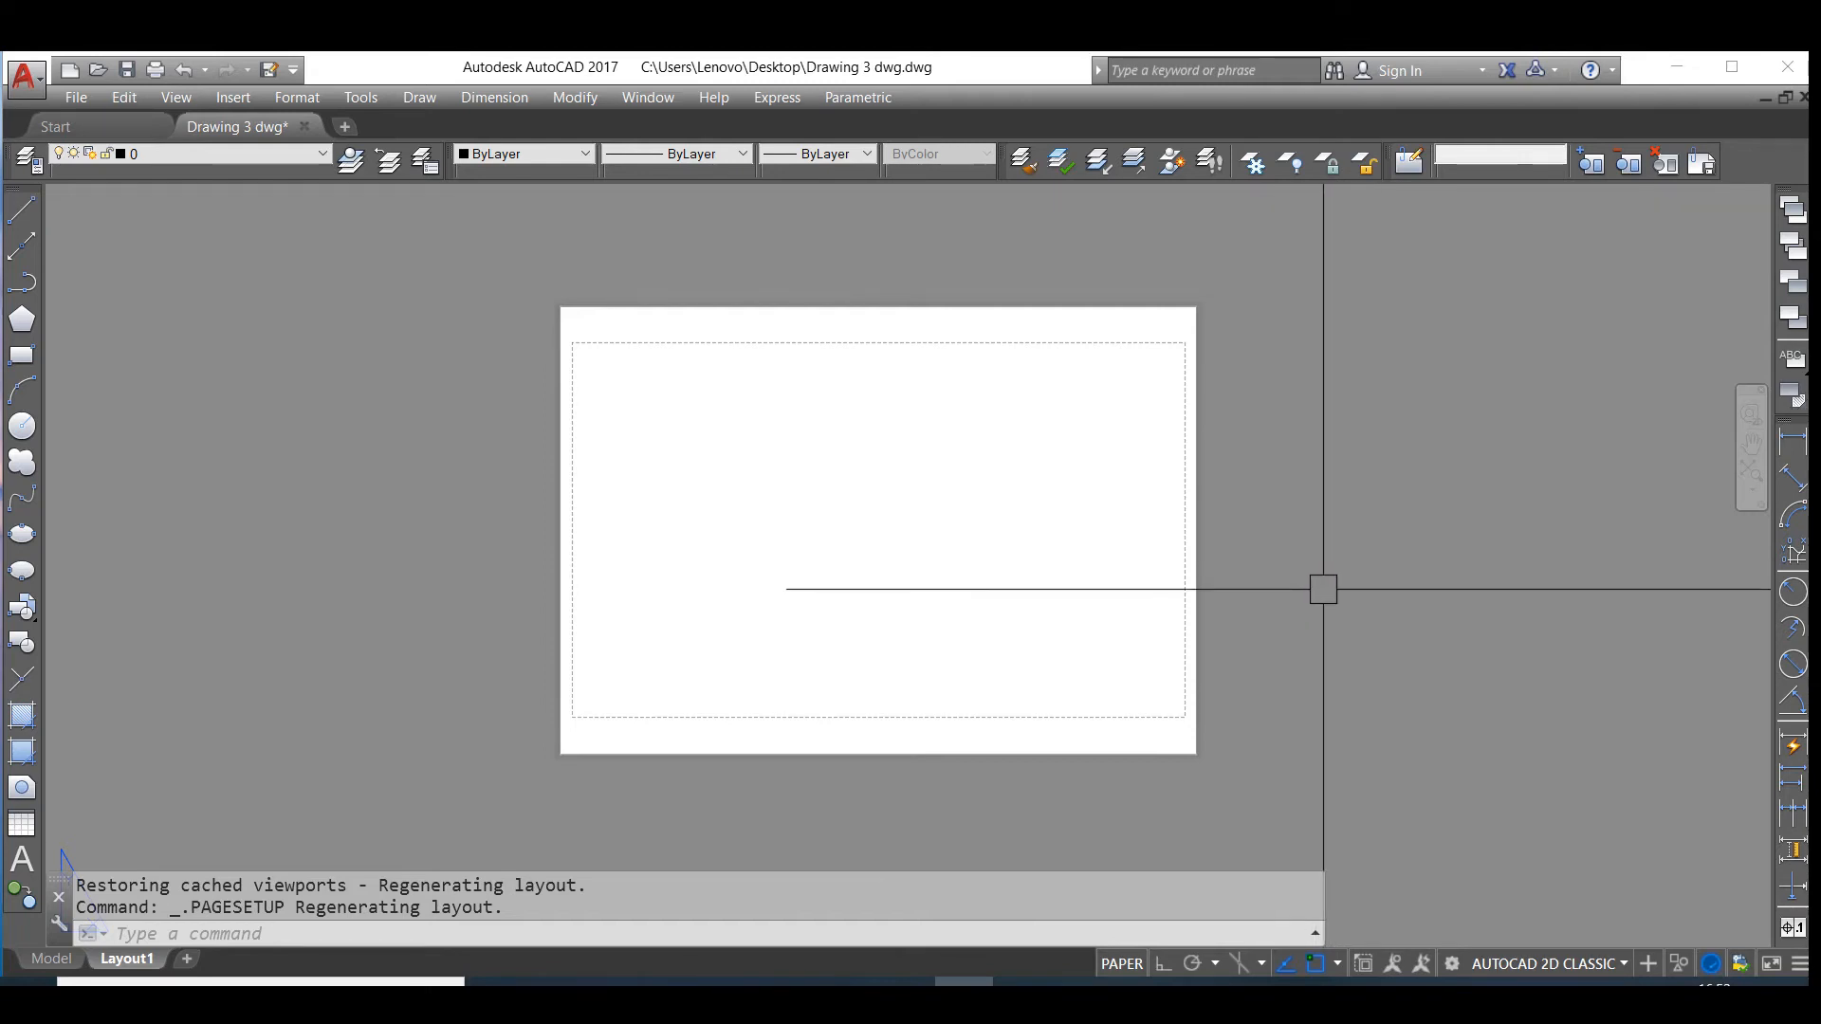
{"action": "type", "text": "dl"}
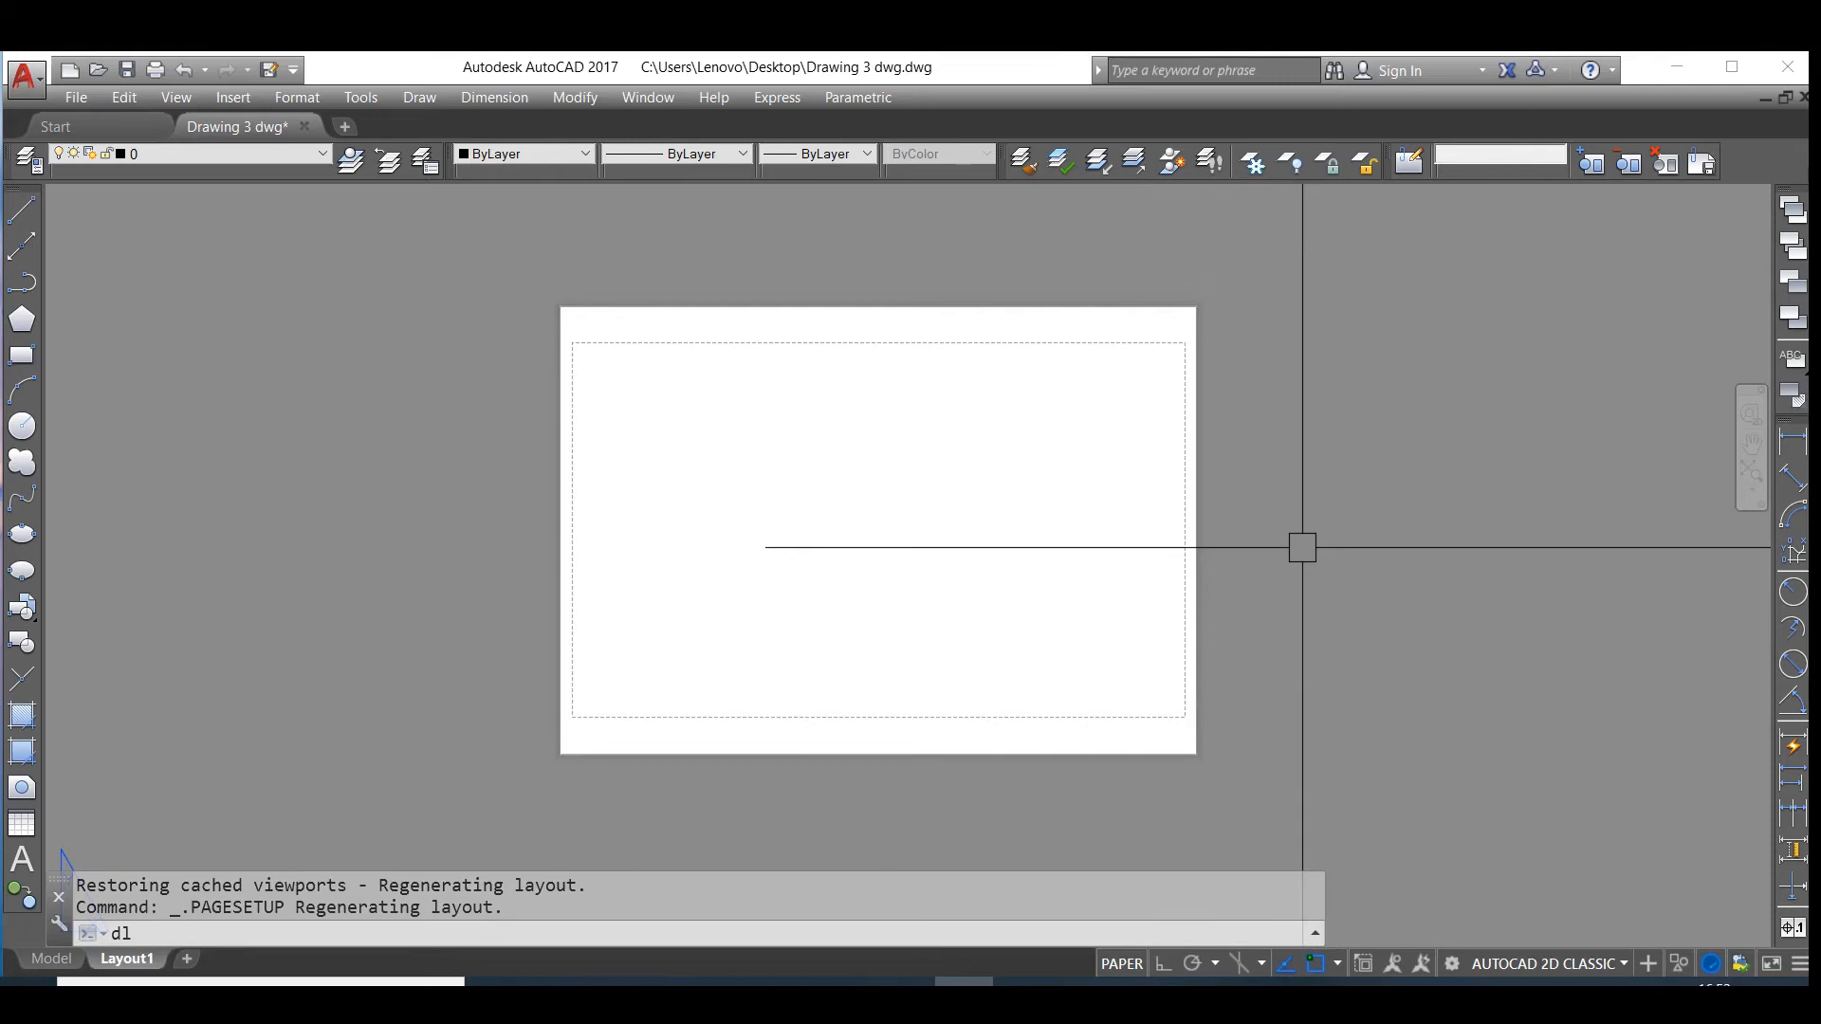
{"action": "type", "text": "i"}
{"action": "key", "text": "Return"}
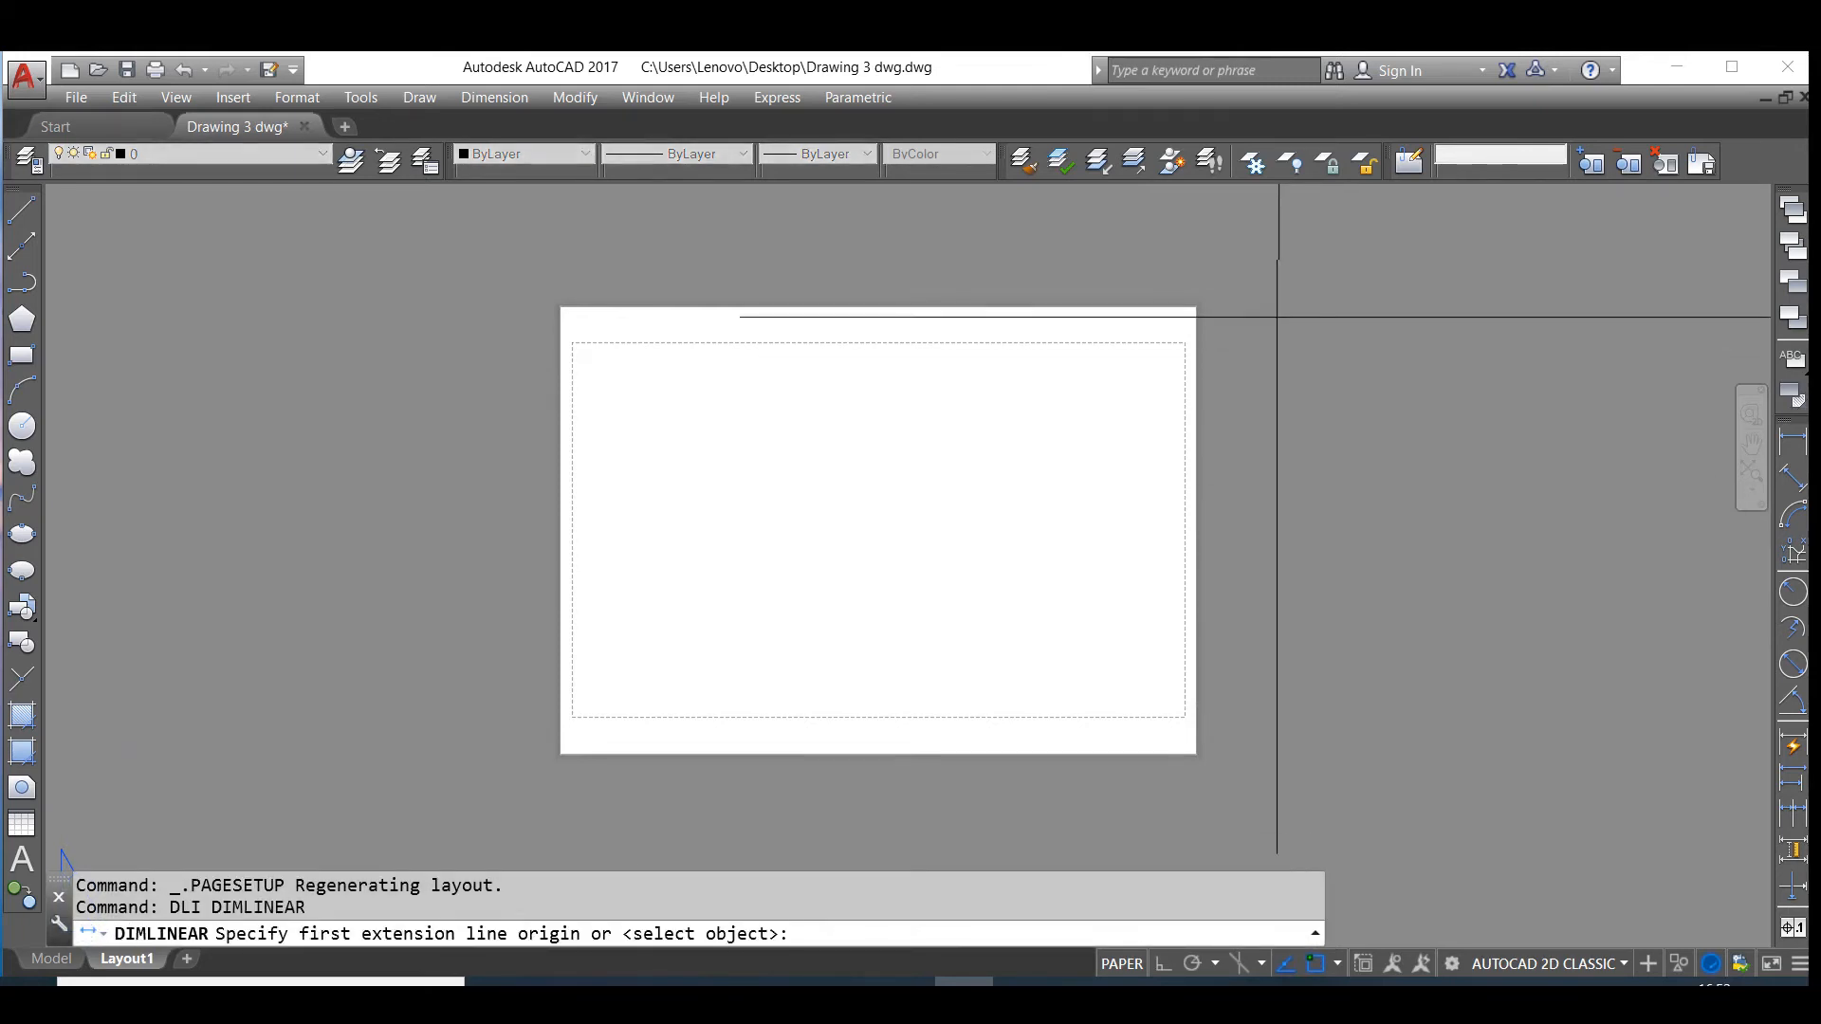
{"action": "left_click", "coordinate": [1277, 306]}
{"action": "left_click", "coordinate": [1278, 761]}
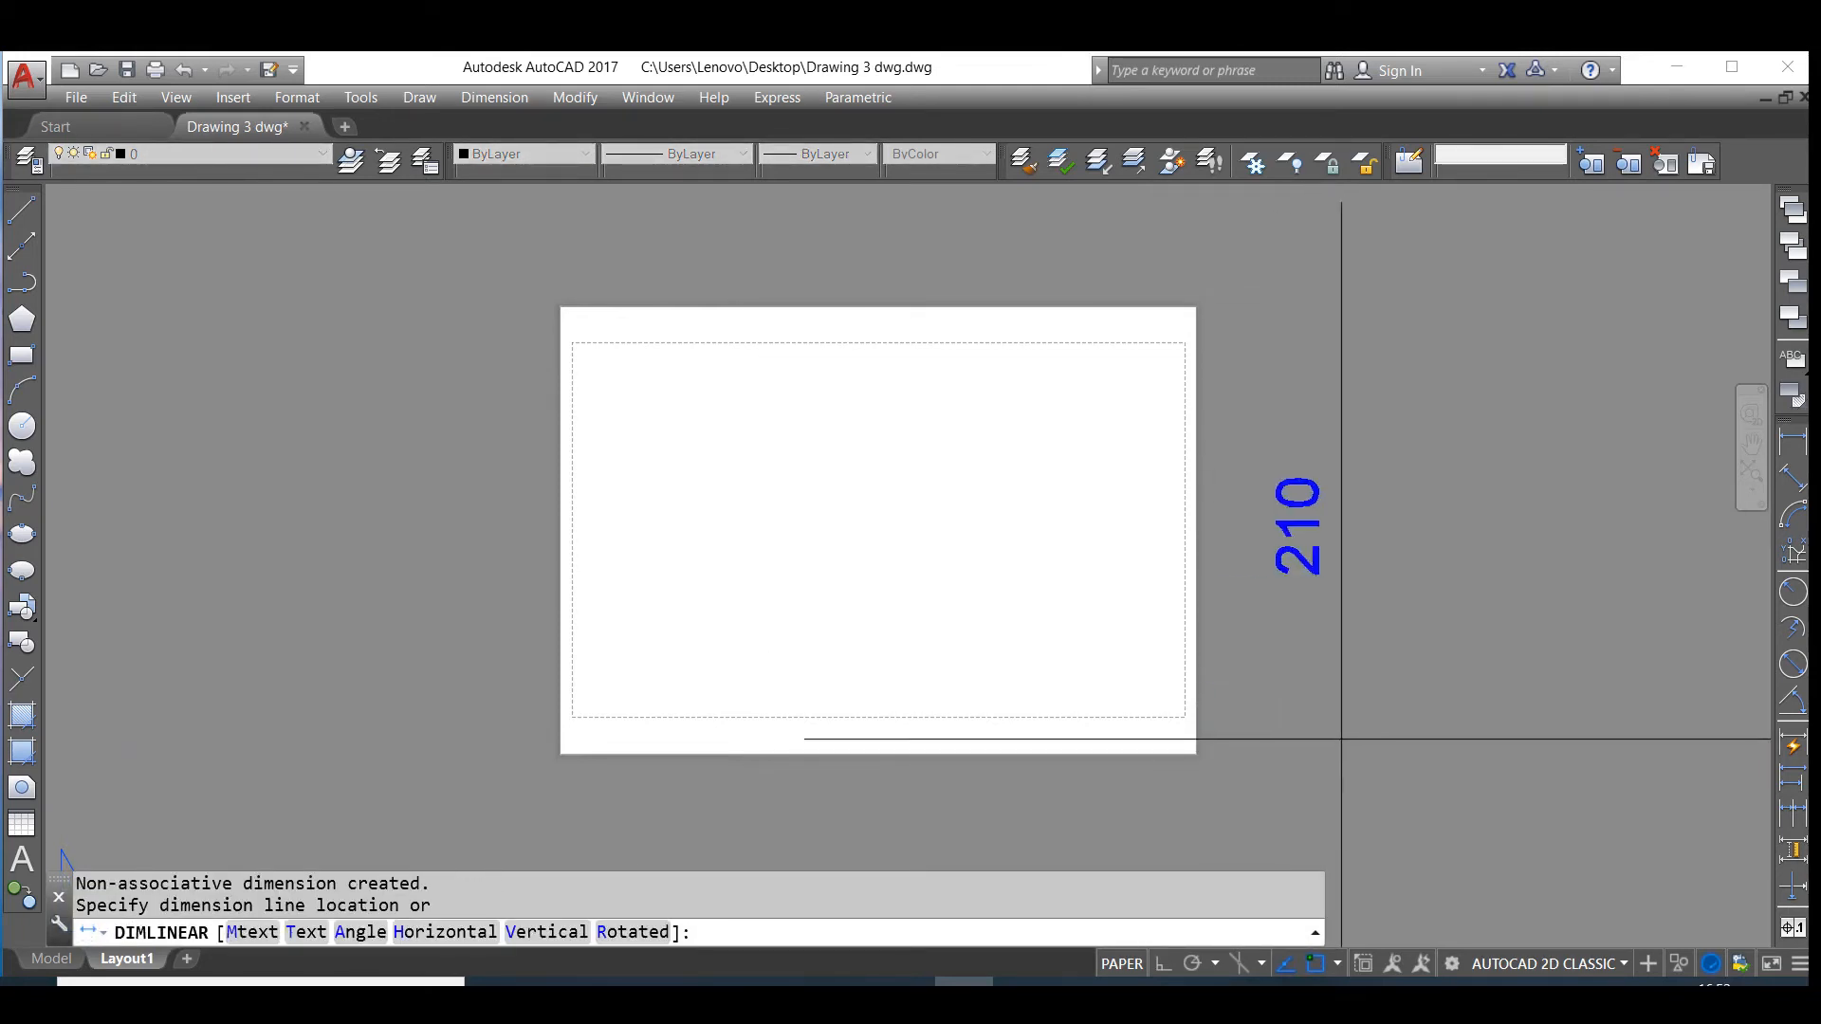
{"action": "left_click", "coordinate": [1345, 537]}
- Add a horizontal linear dimension above the sheet to check the paper's width
{"action": "key", "text": "Return"}
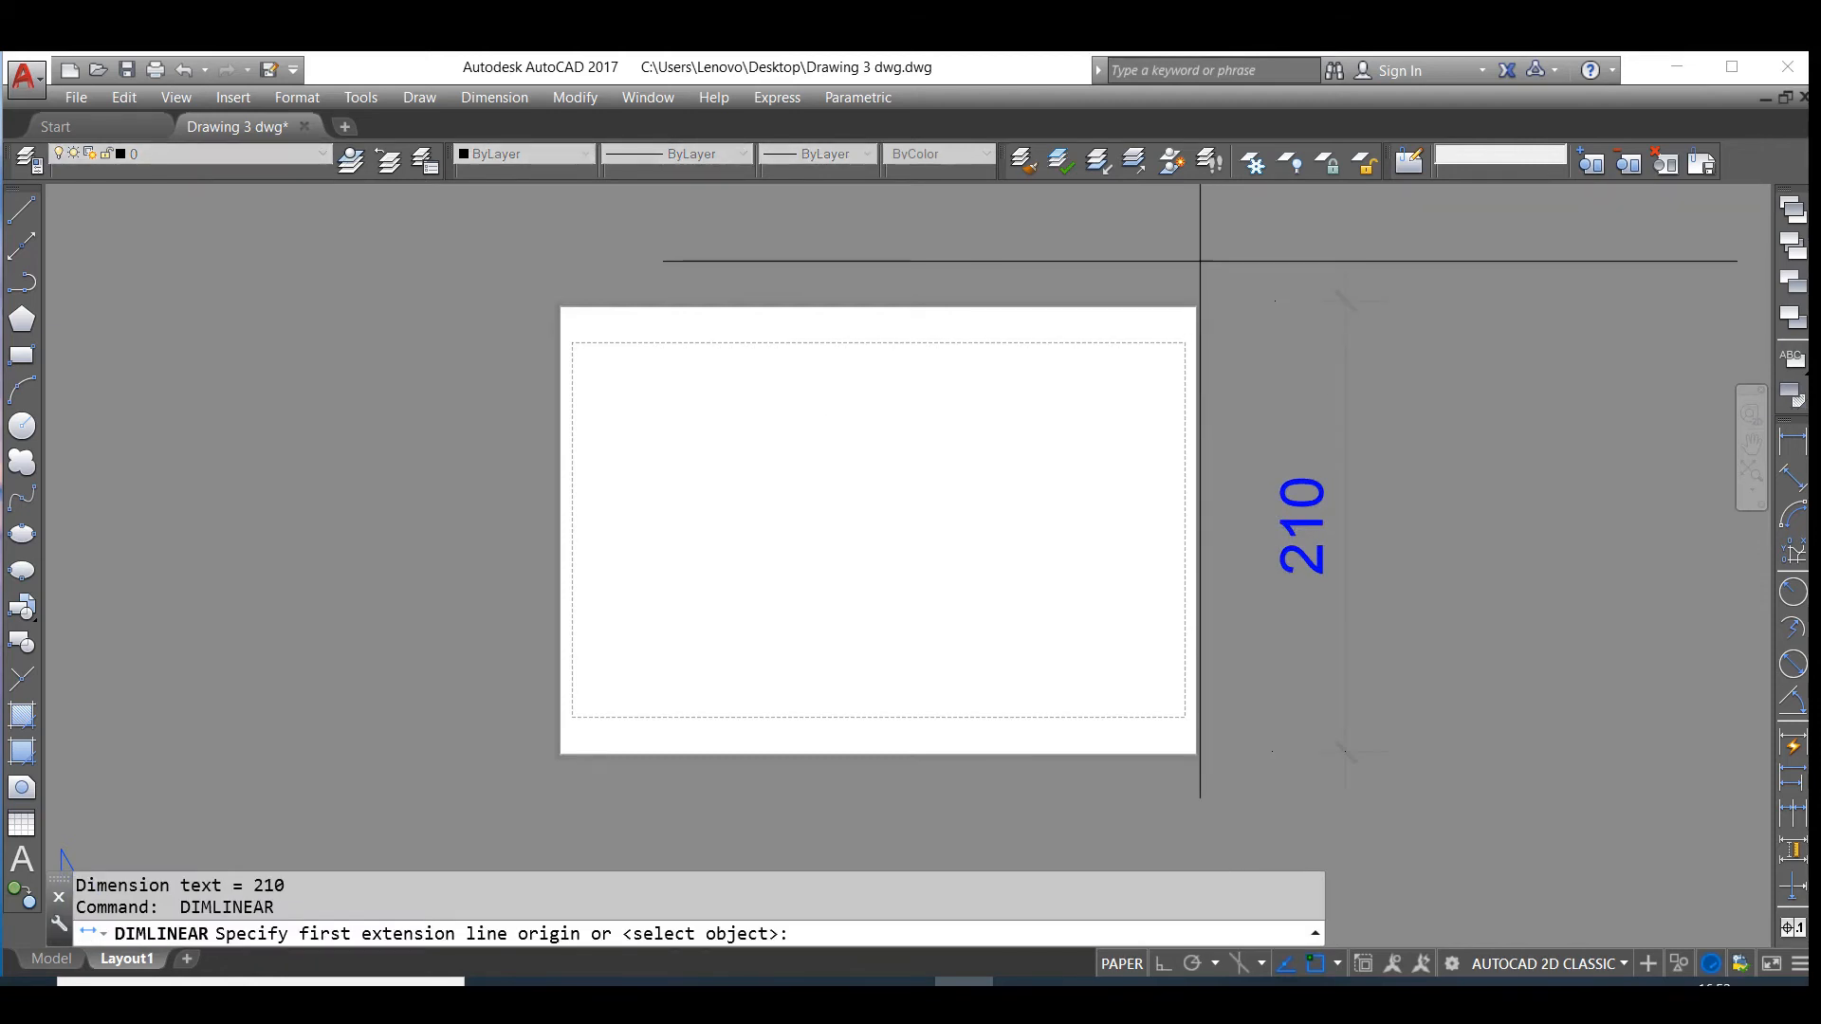
{"action": "left_click", "coordinate": [1200, 261]}
{"action": "left_click", "coordinate": [560, 257]}
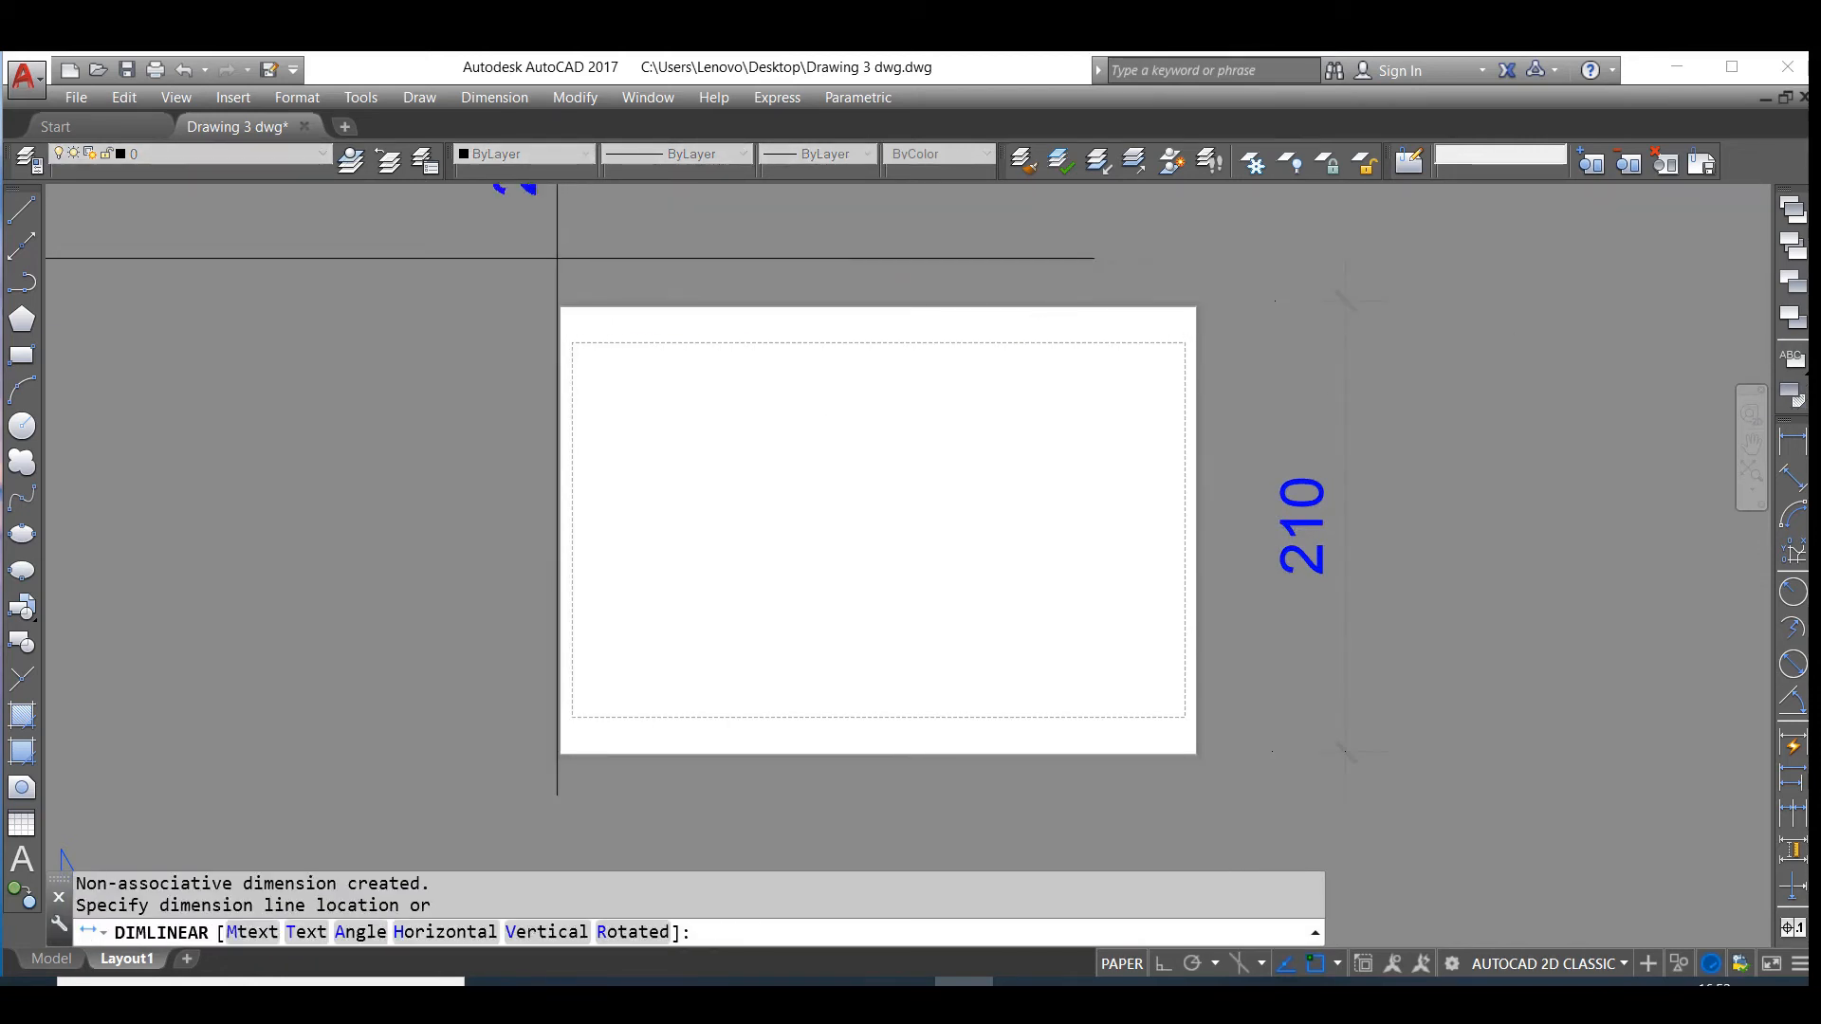
{"action": "left_click", "coordinate": [666, 258]}
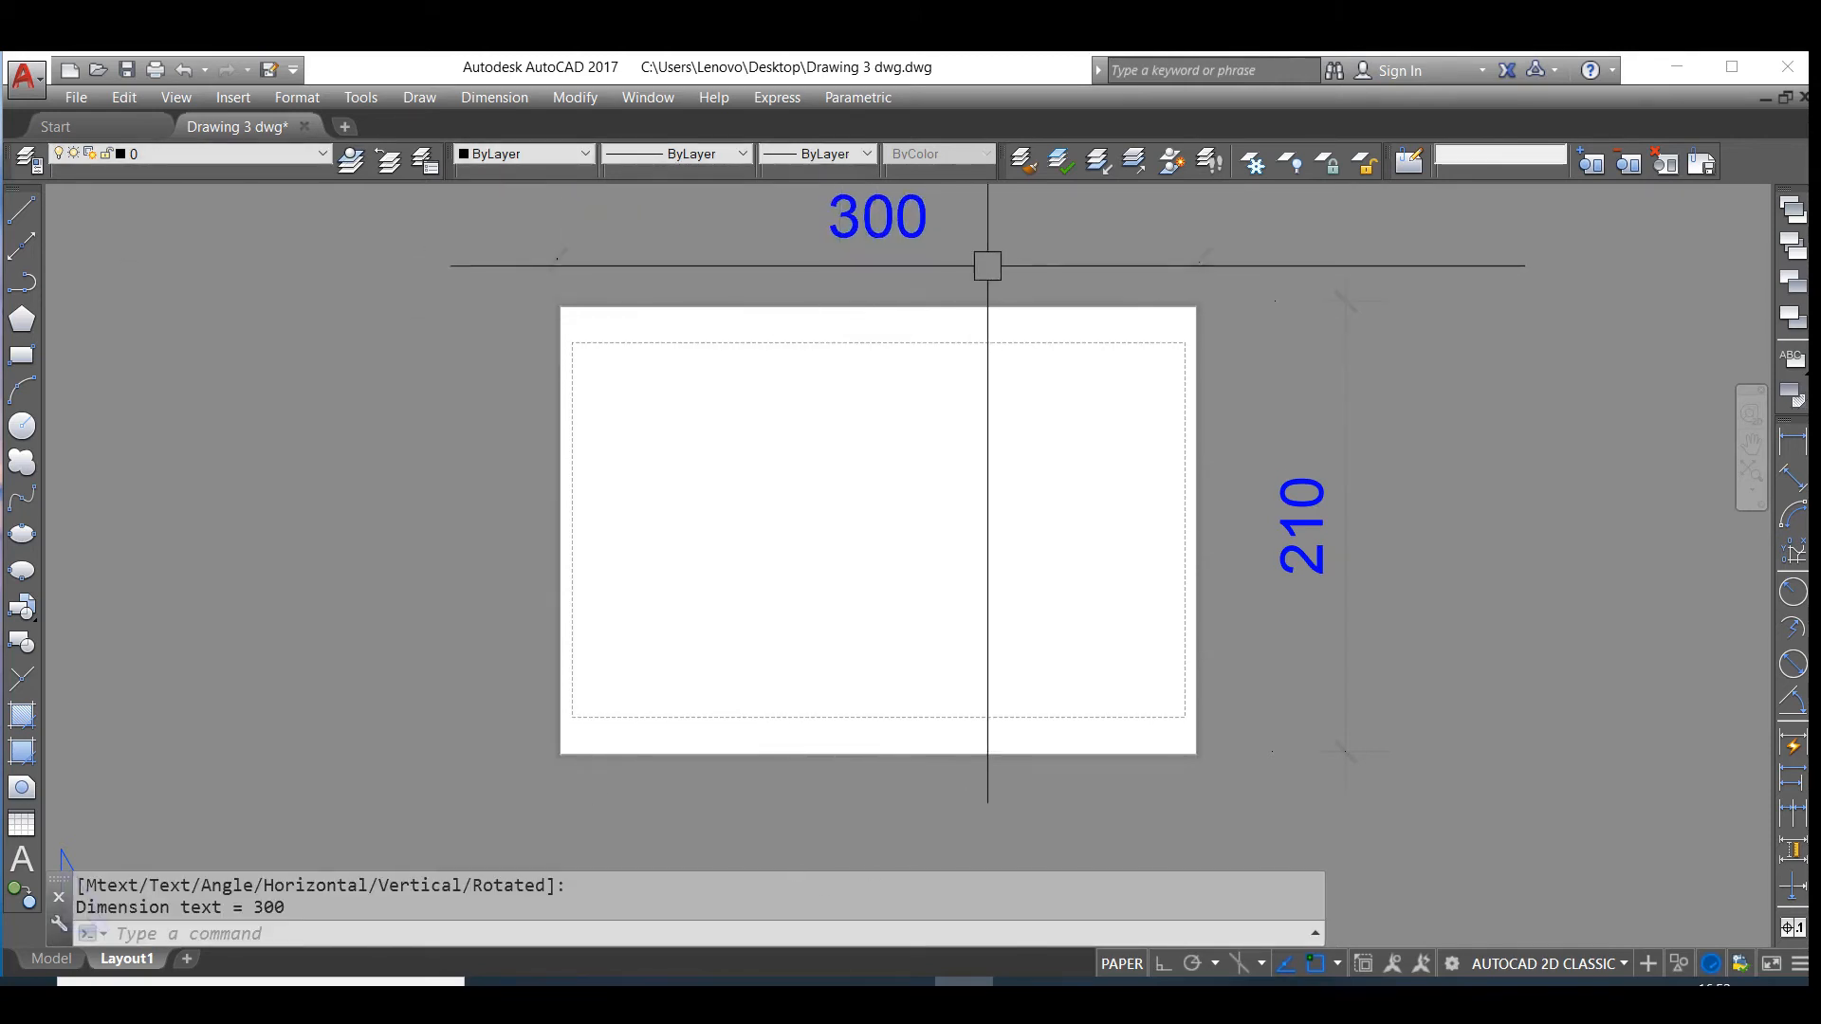
- Delete the two check dimensions around the sheet
{"action": "scroll", "coordinate": [992, 365], "scroll_direction": "down", "scroll_amount": 2}
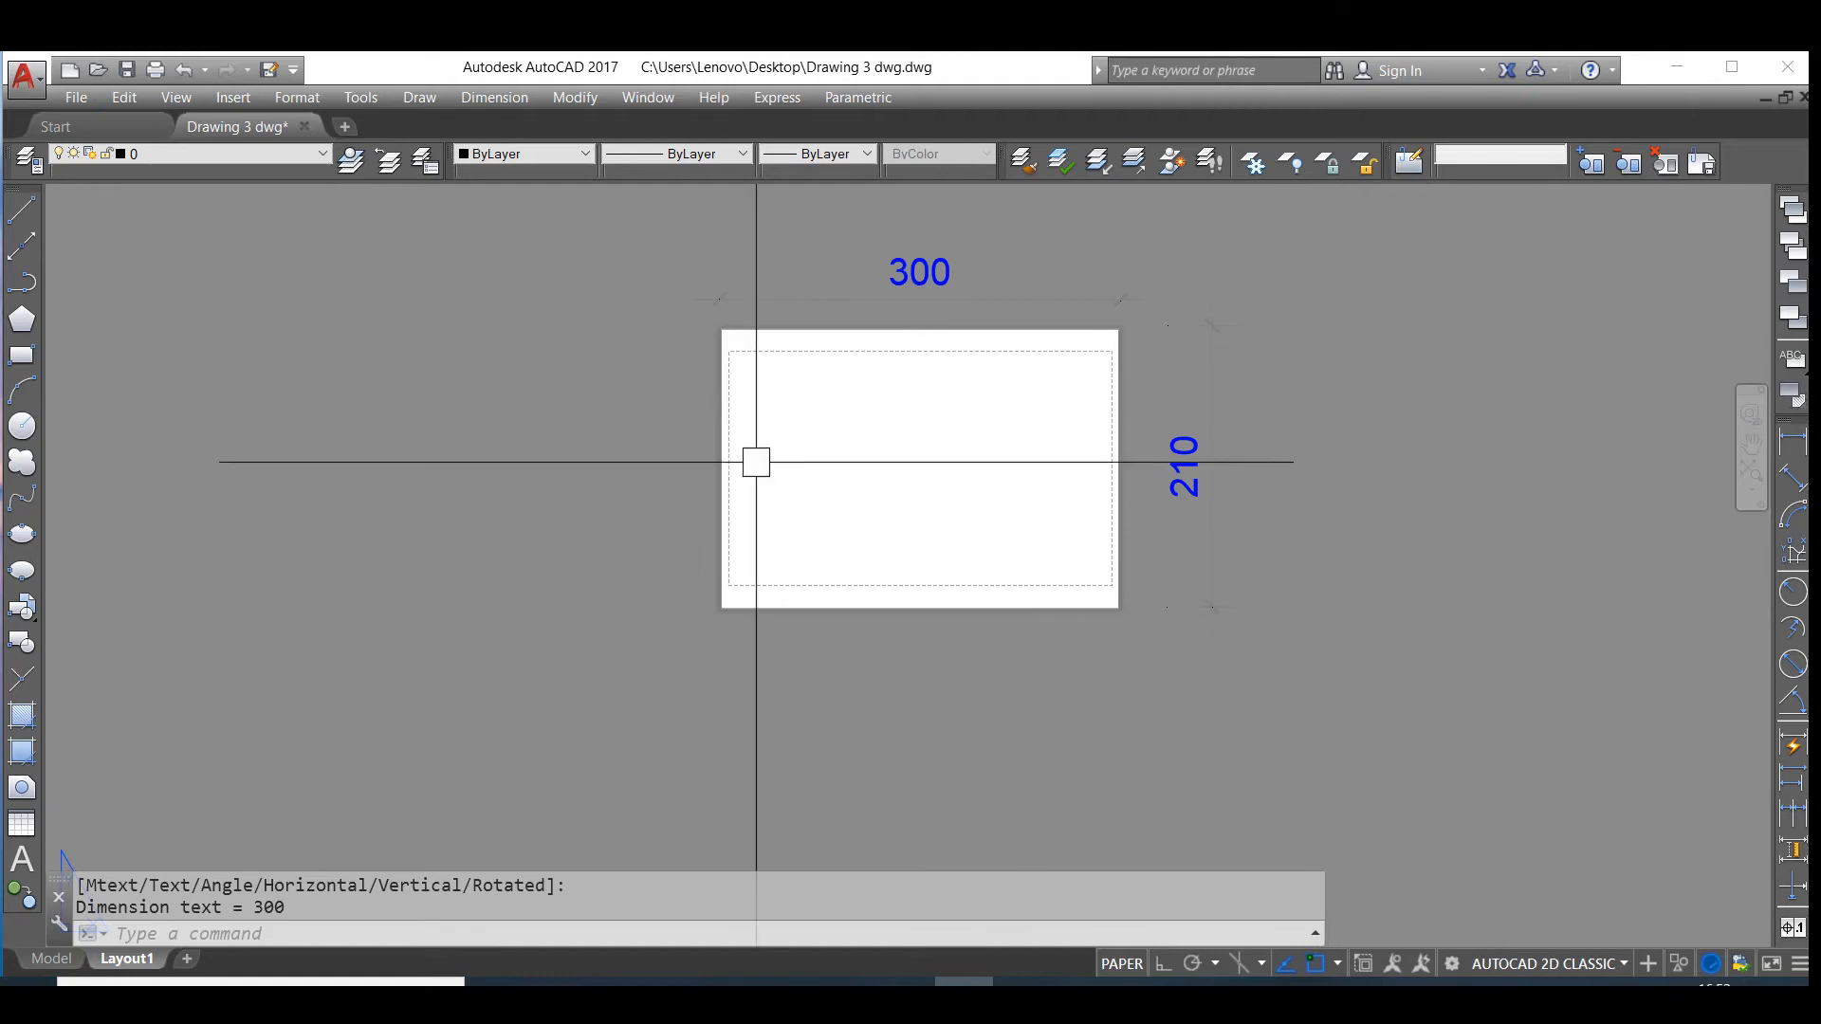
{"action": "left_click", "coordinate": [1211, 473]}
{"action": "left_click", "coordinate": [896, 280]}
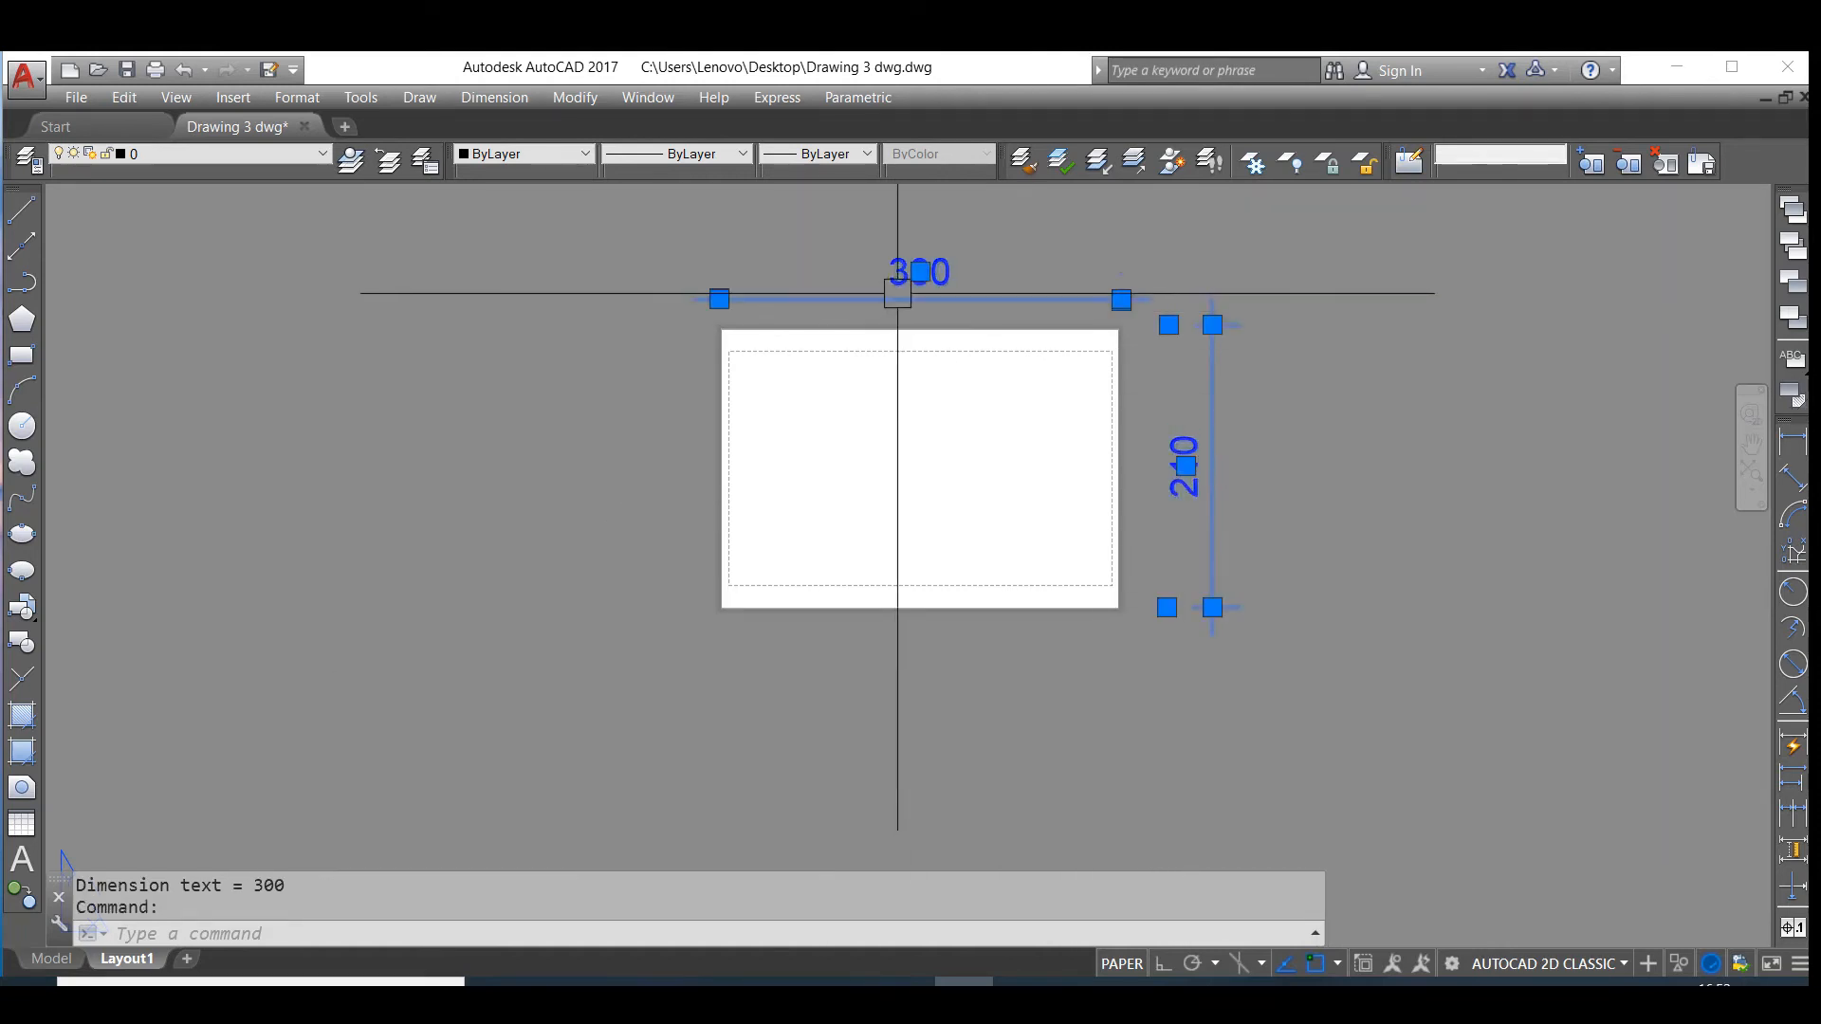
{"action": "key", "text": "Delete"}
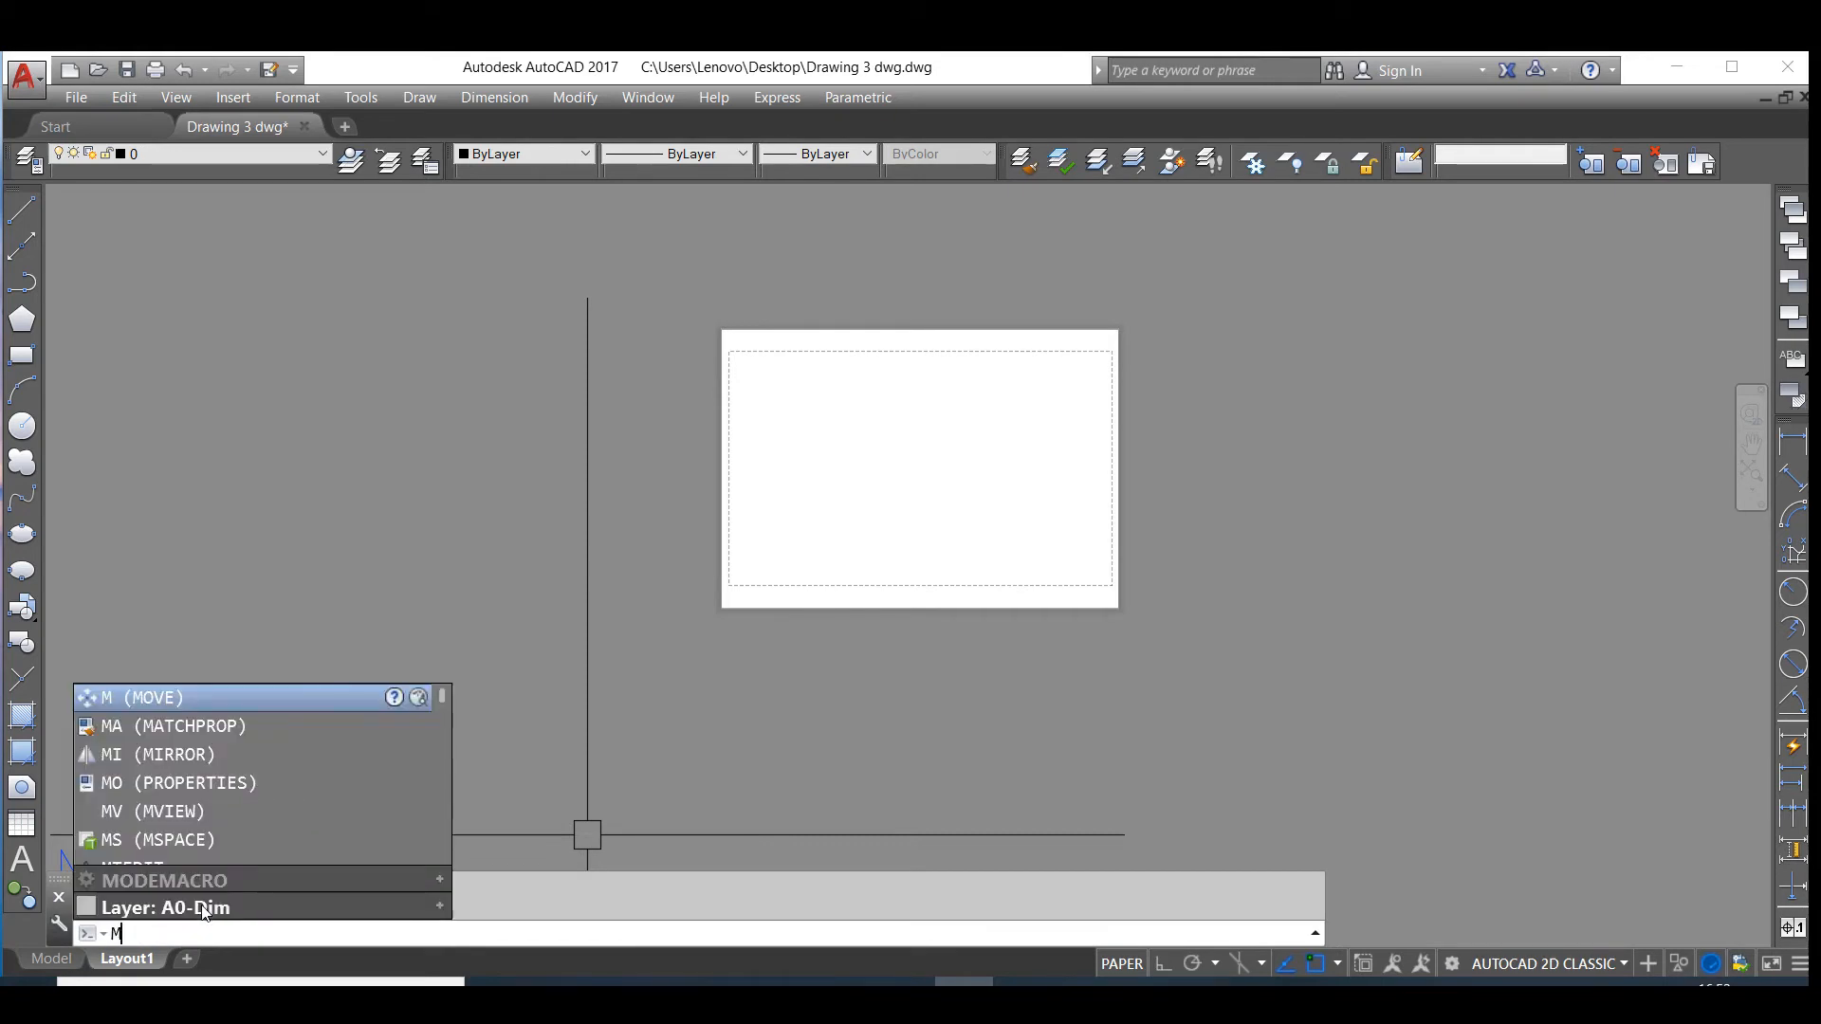
- Create a rectangular MVIEW viewport across the sheet's printable width, leaving a strip free along the sheet's lower edge
{"action": "key", "text": "Return"}
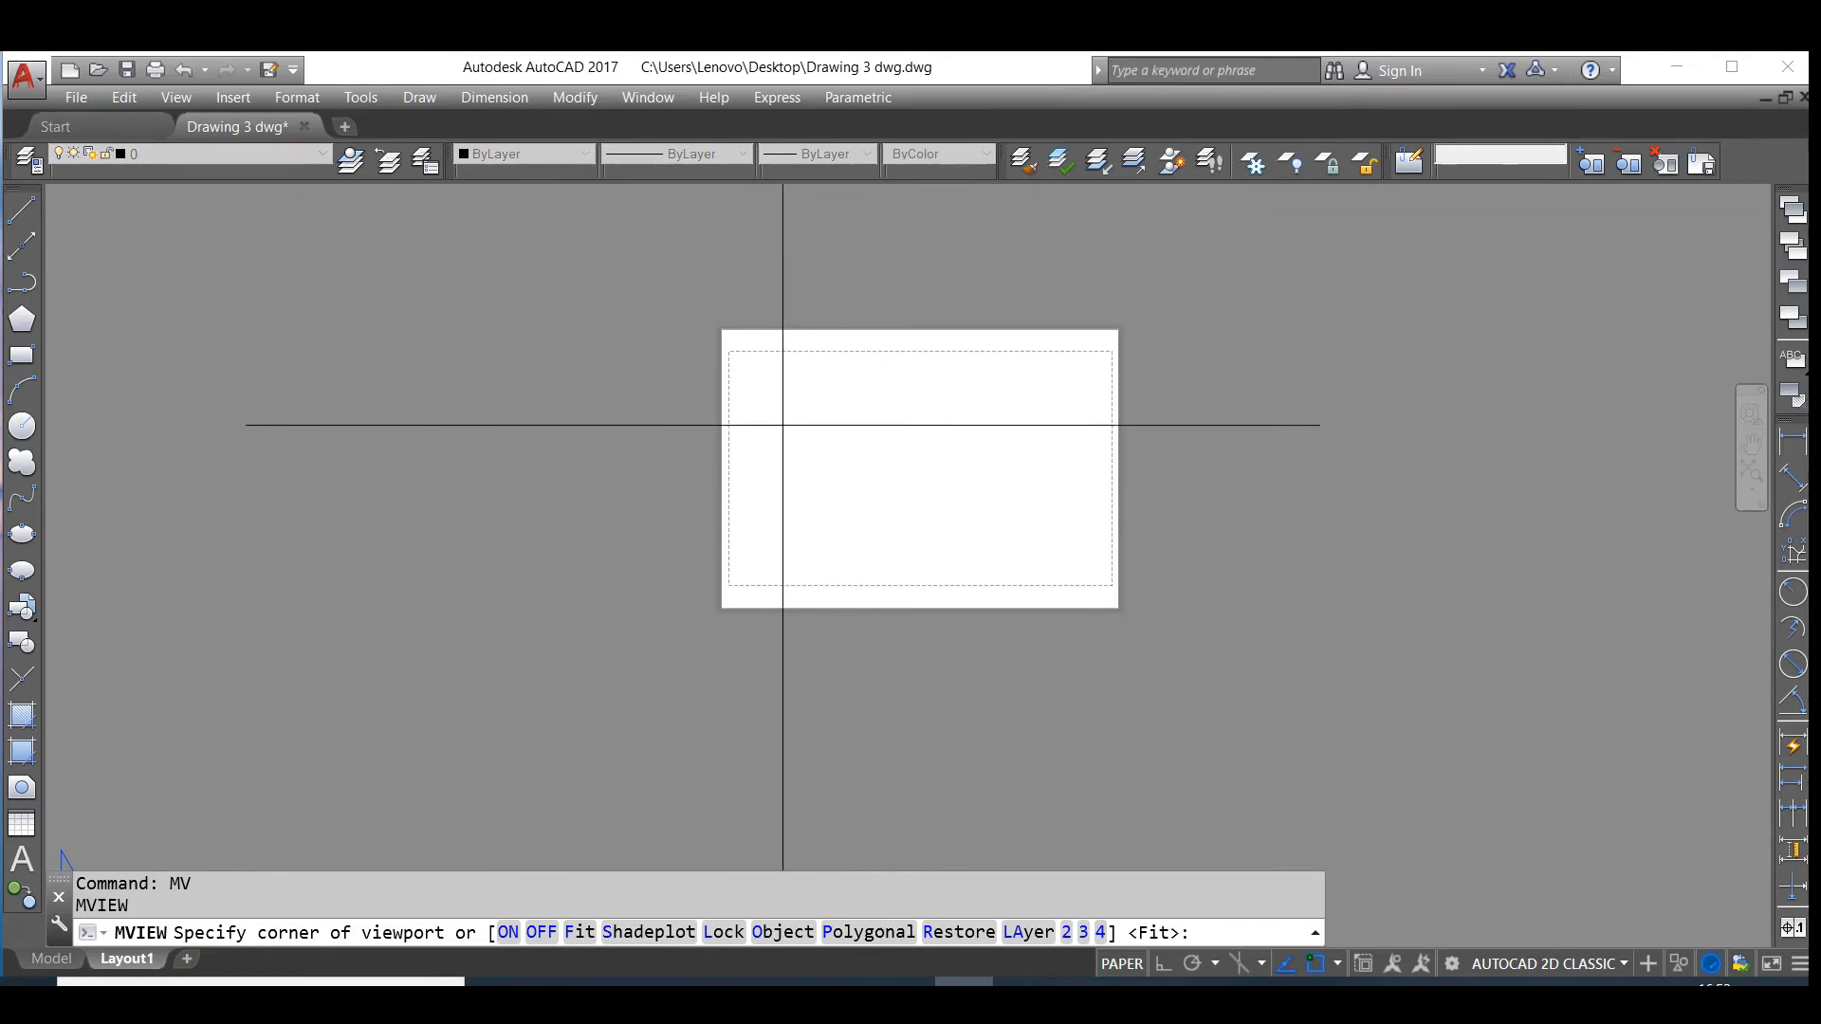
{"action": "scroll", "coordinate": [739, 361], "scroll_direction": "up", "scroll_amount": 10}
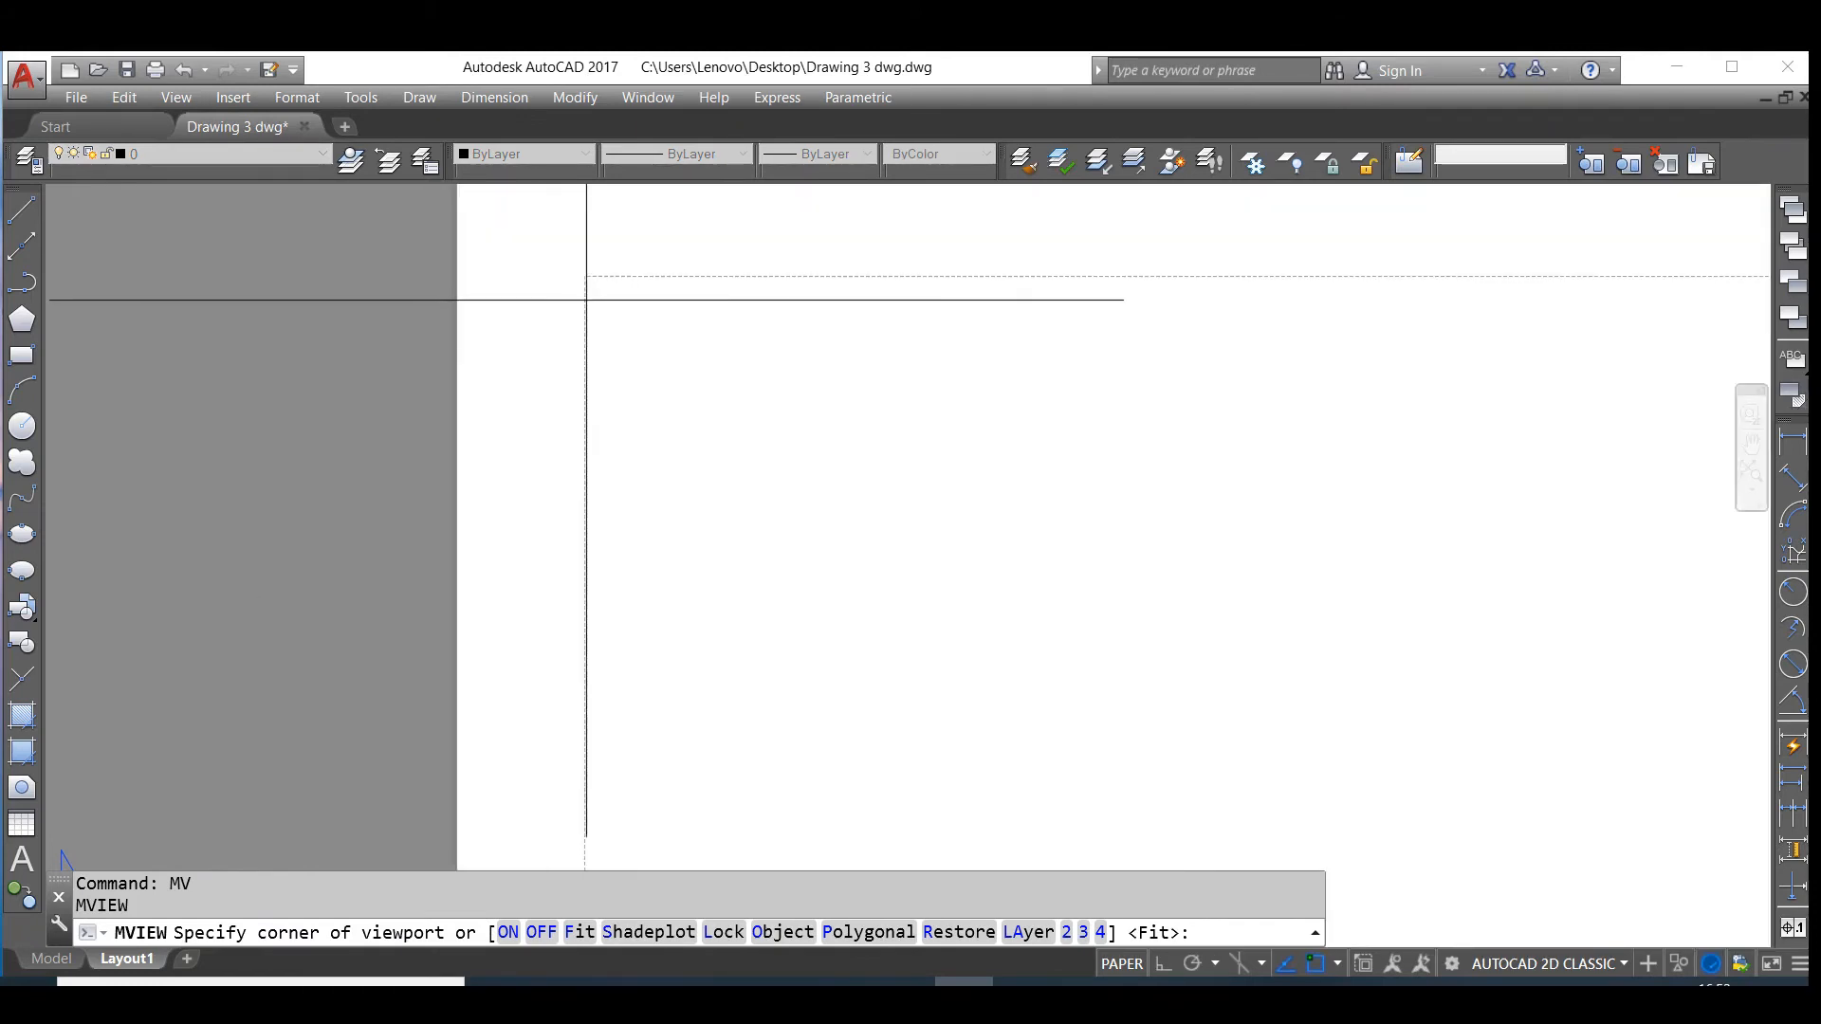
{"action": "left_click", "coordinate": [601, 294]}
{"action": "scroll", "coordinate": [626, 313], "scroll_direction": "down", "scroll_amount": 10}
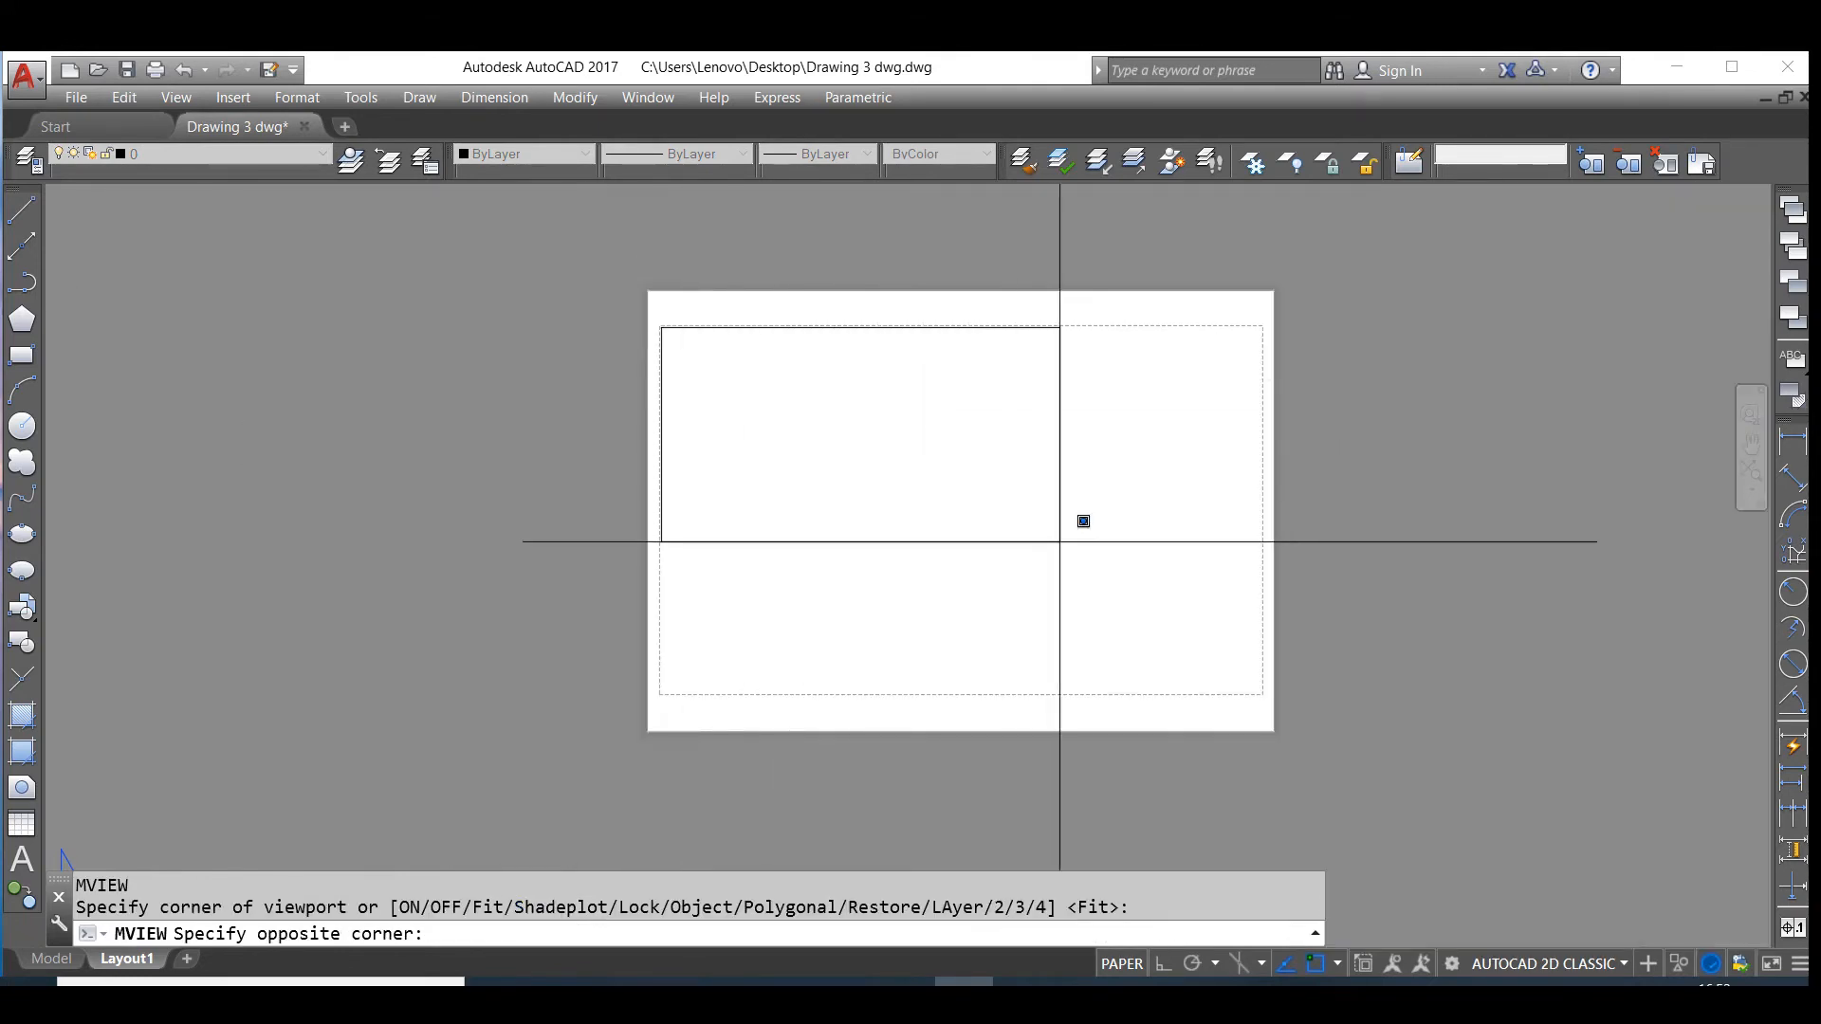
{"action": "scroll", "coordinate": [1252, 610], "scroll_direction": "up", "scroll_amount": 2}
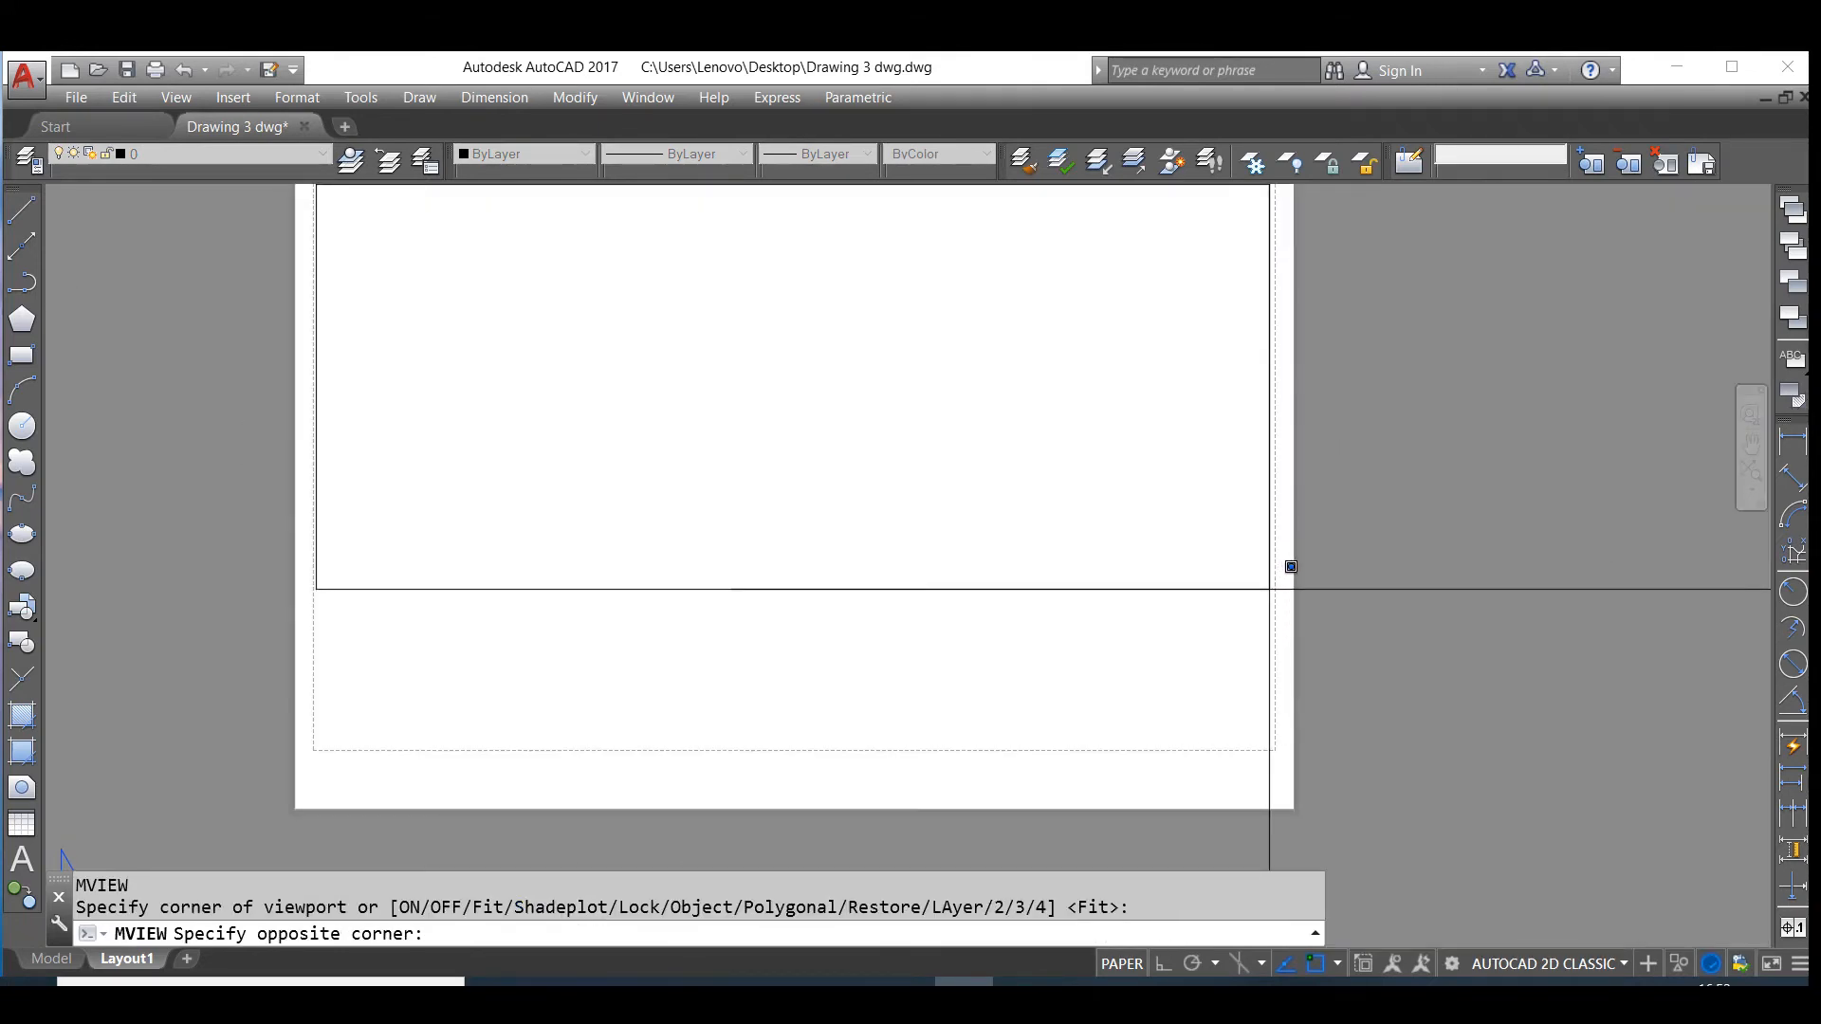
{"action": "left_click", "coordinate": [1269, 589]}
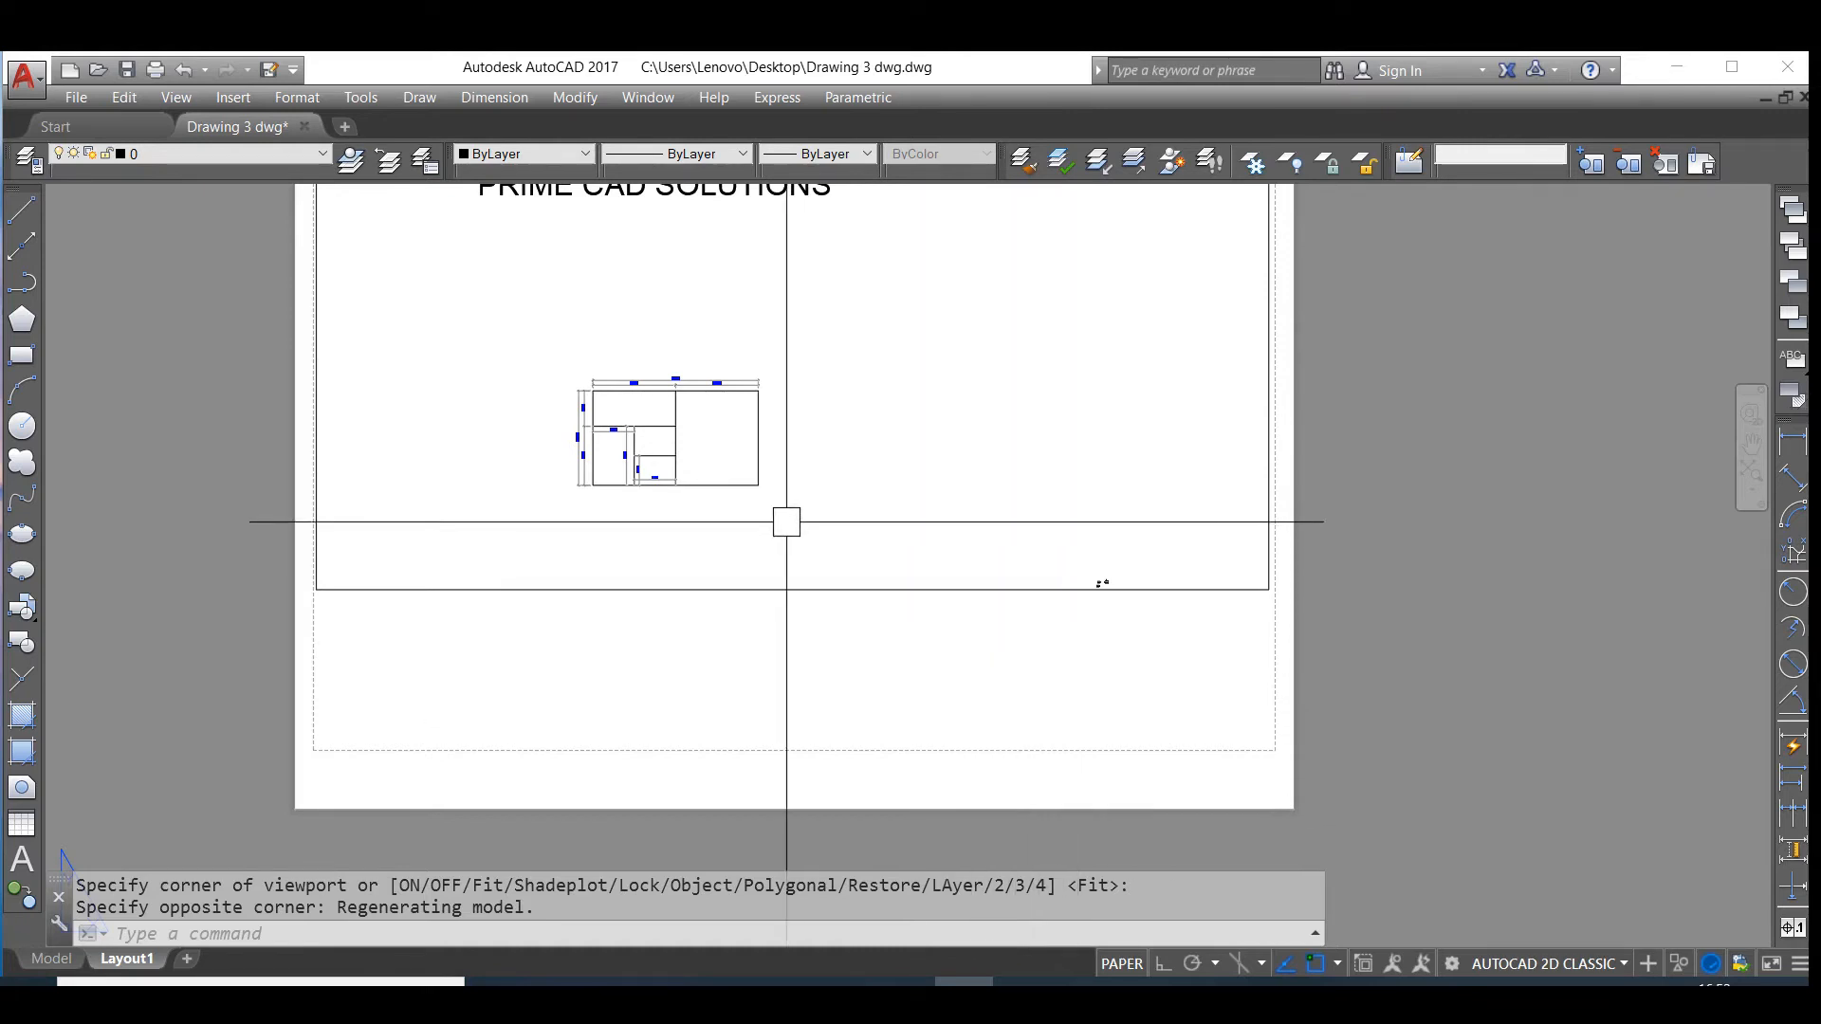
- Activate model space inside the new viewport containing the floor plan
{"action": "scroll", "coordinate": [932, 567], "scroll_direction": "down", "scroll_amount": 2}
{"action": "scroll", "coordinate": [732, 471], "scroll_direction": "up", "scroll_amount": 2}
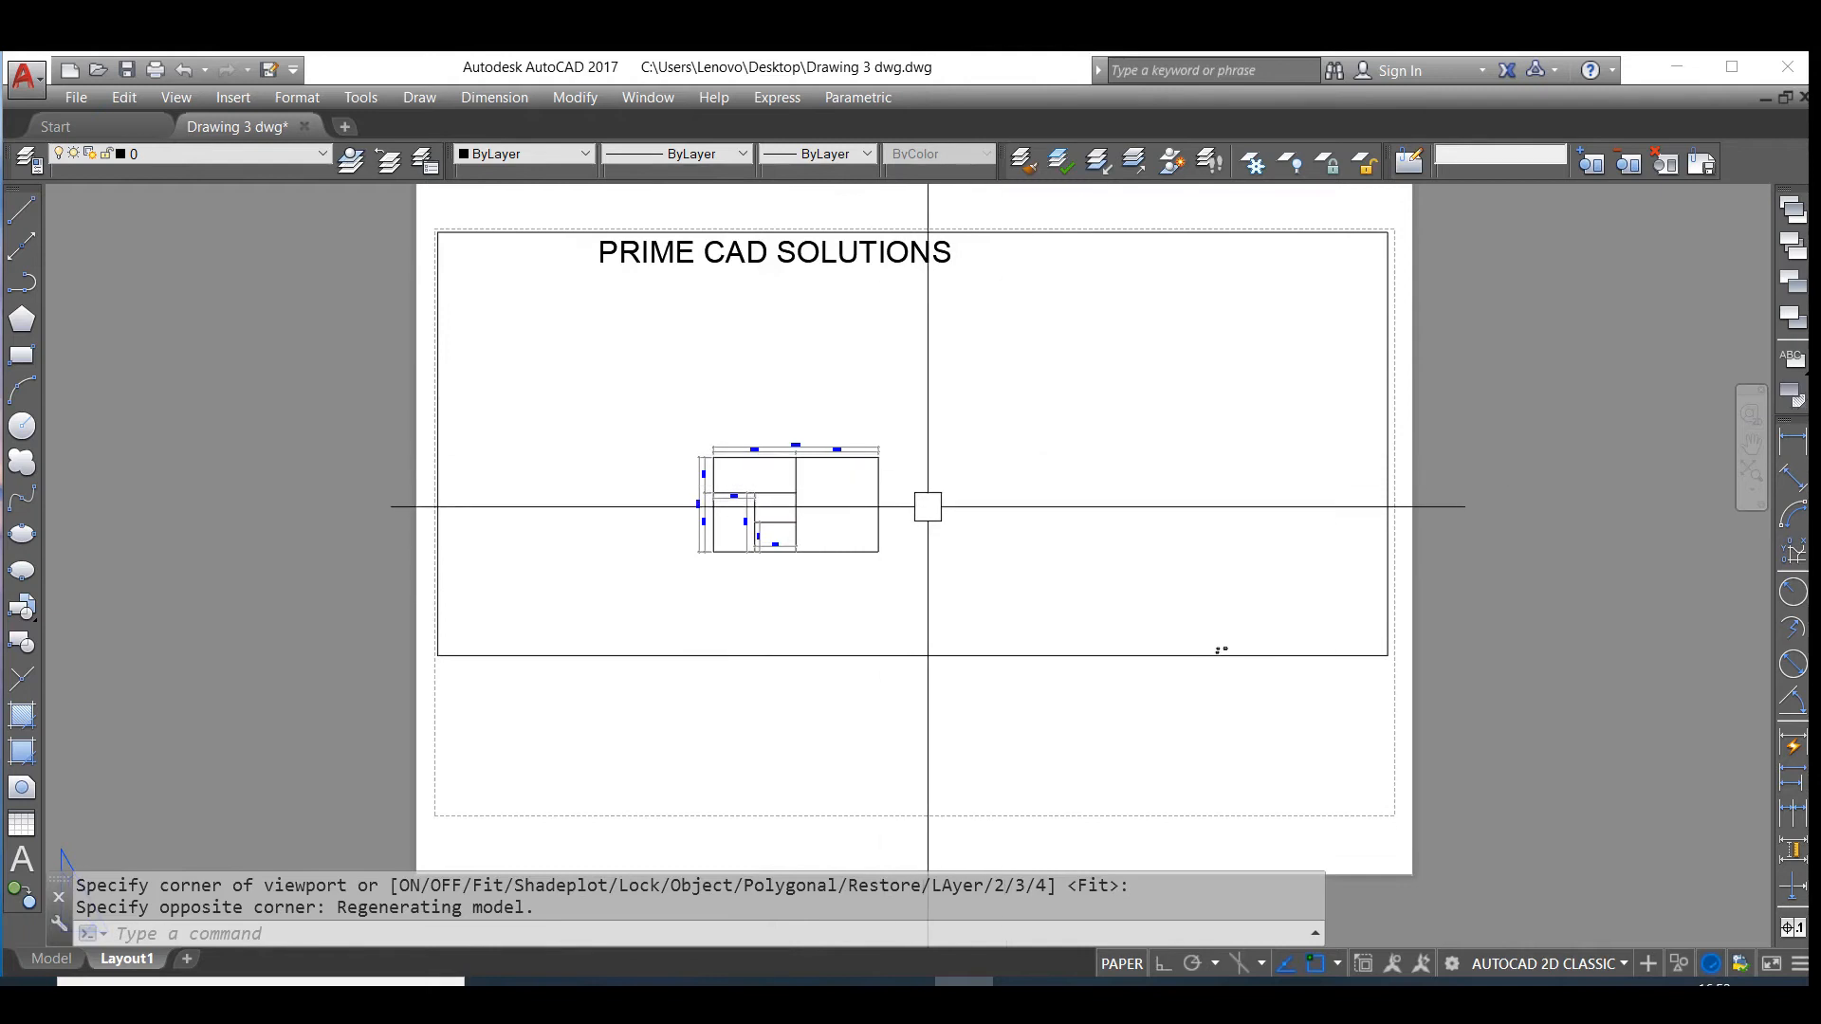
{"action": "double_click", "coordinate": [968, 497]}
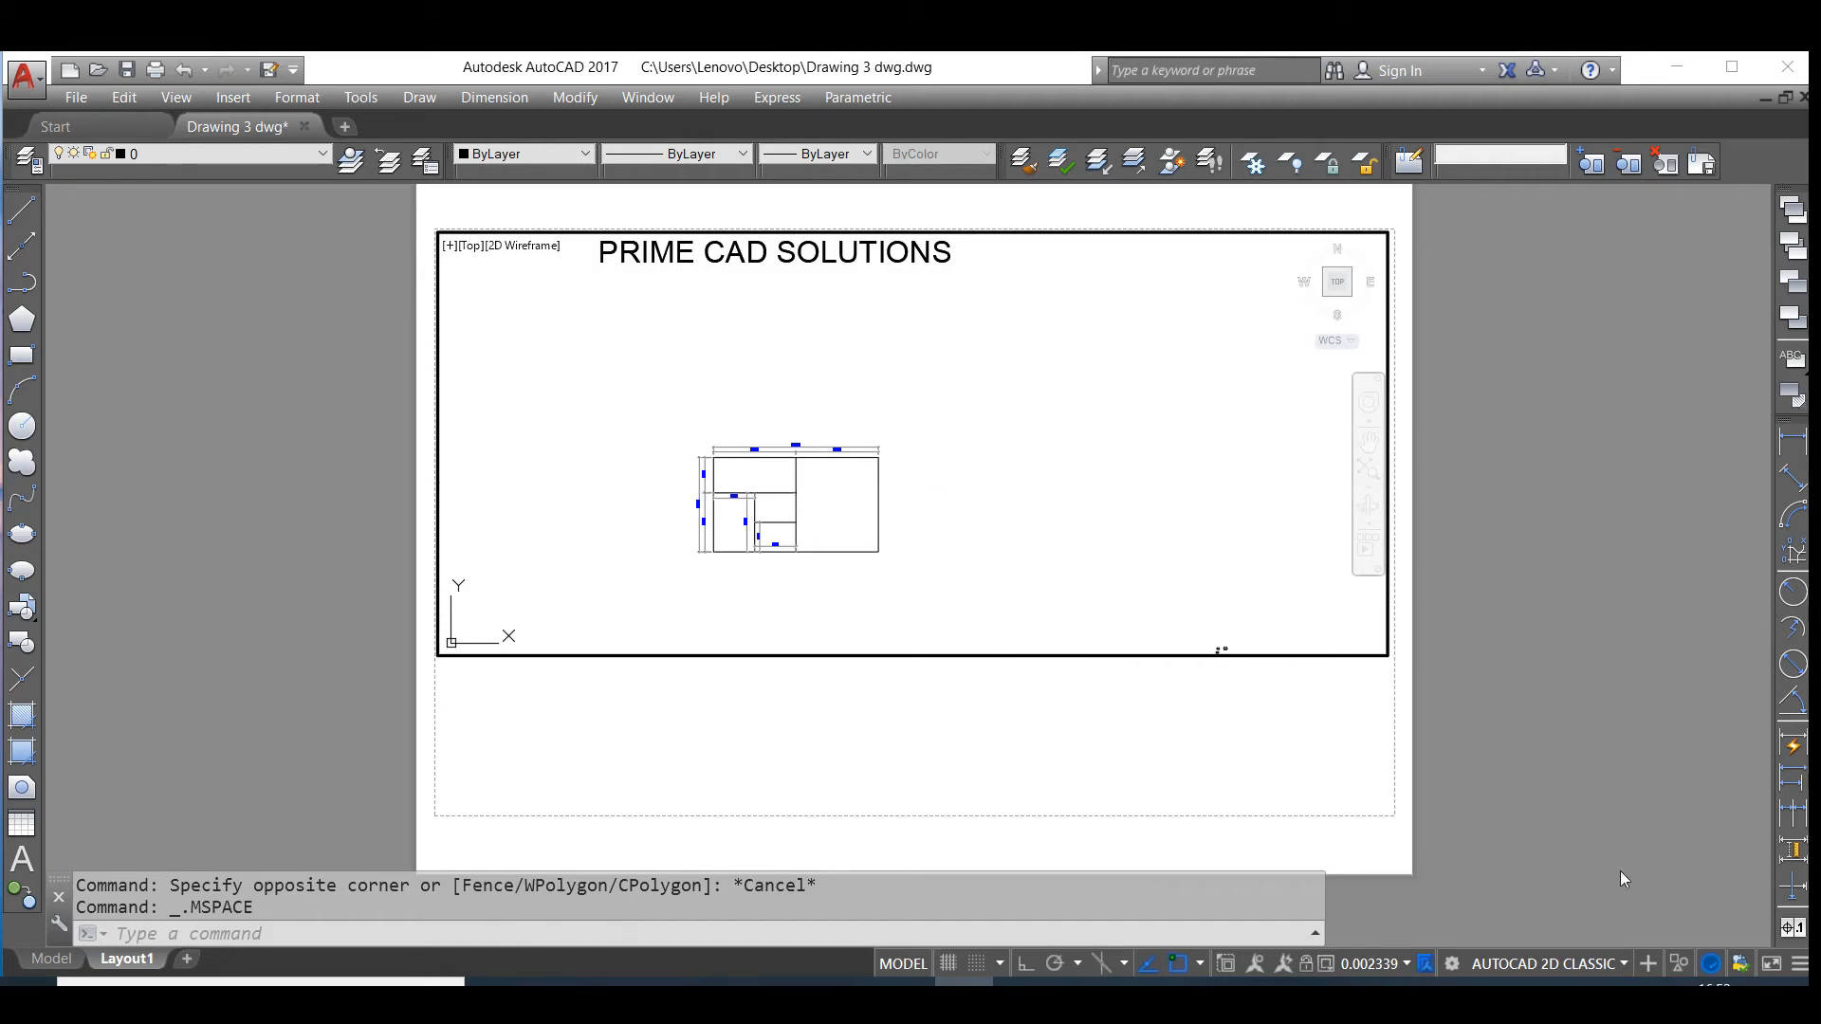
- Set the viewport scale to 1:100 and pan the floor plan so its full width fits inside the viewport
{"action": "left_click", "coordinate": [1393, 970]}
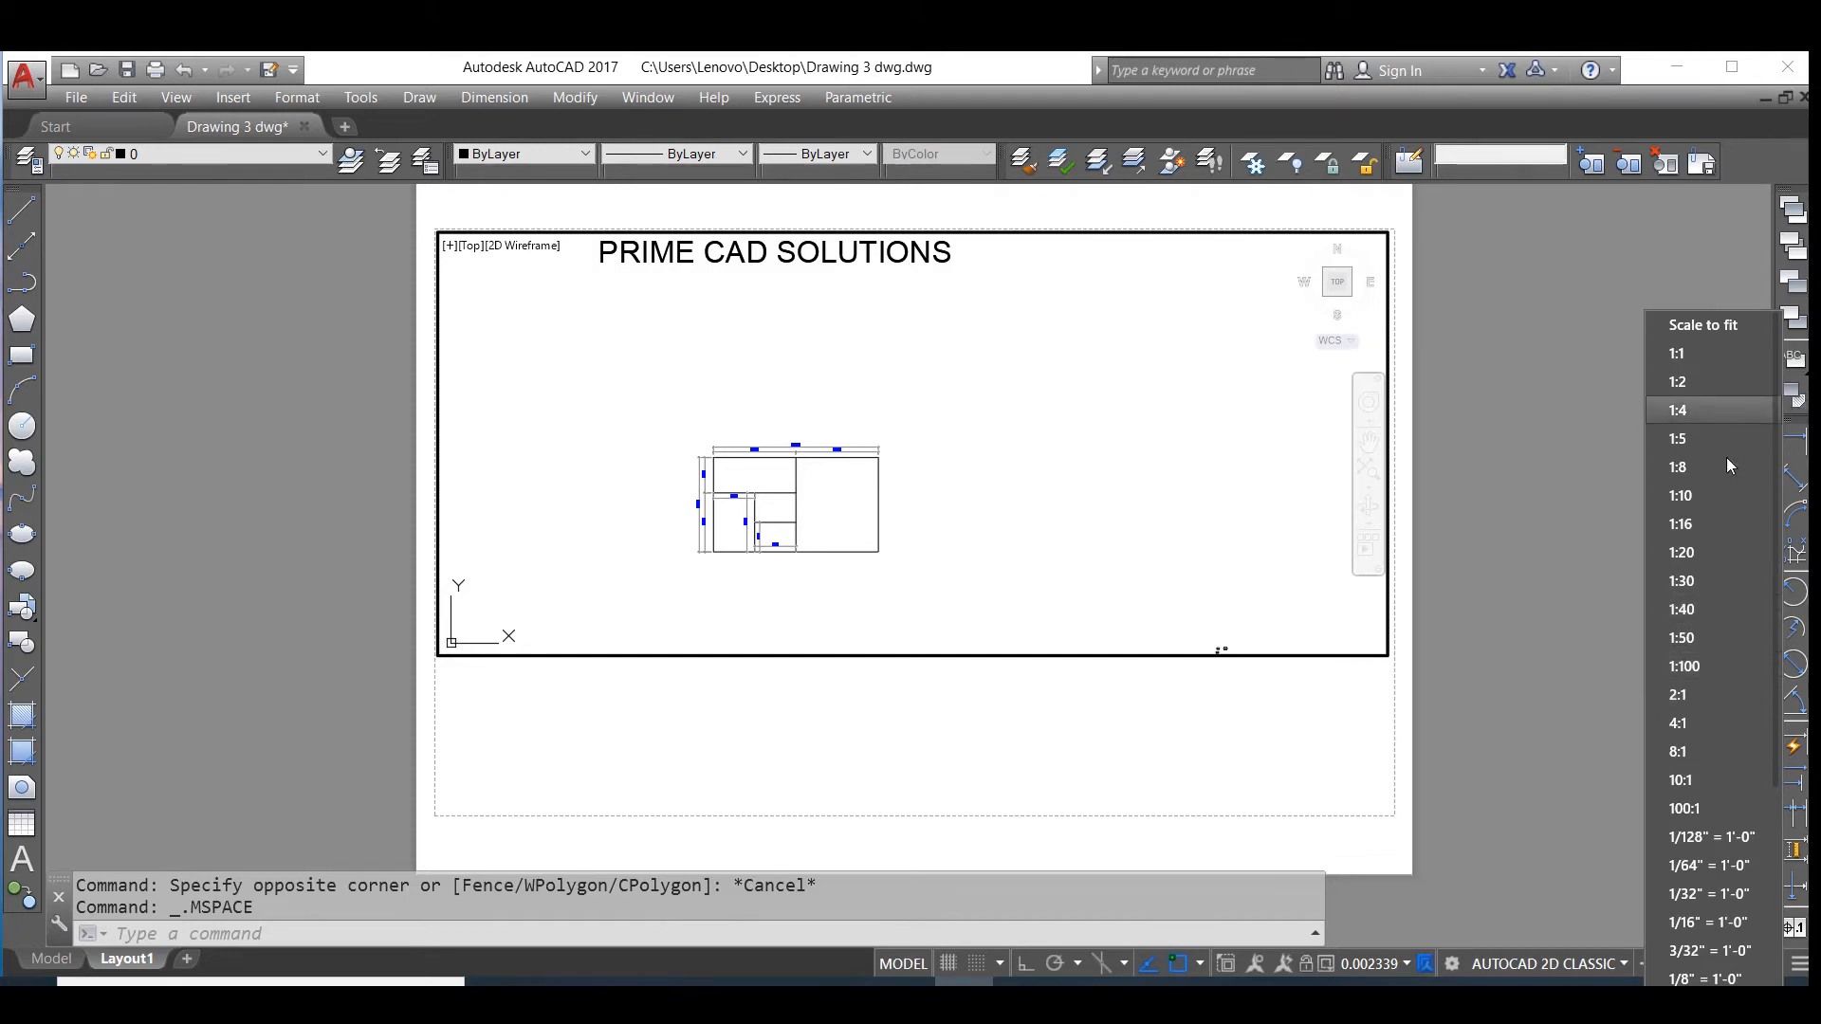
{"action": "left_click", "coordinate": [1693, 668]}
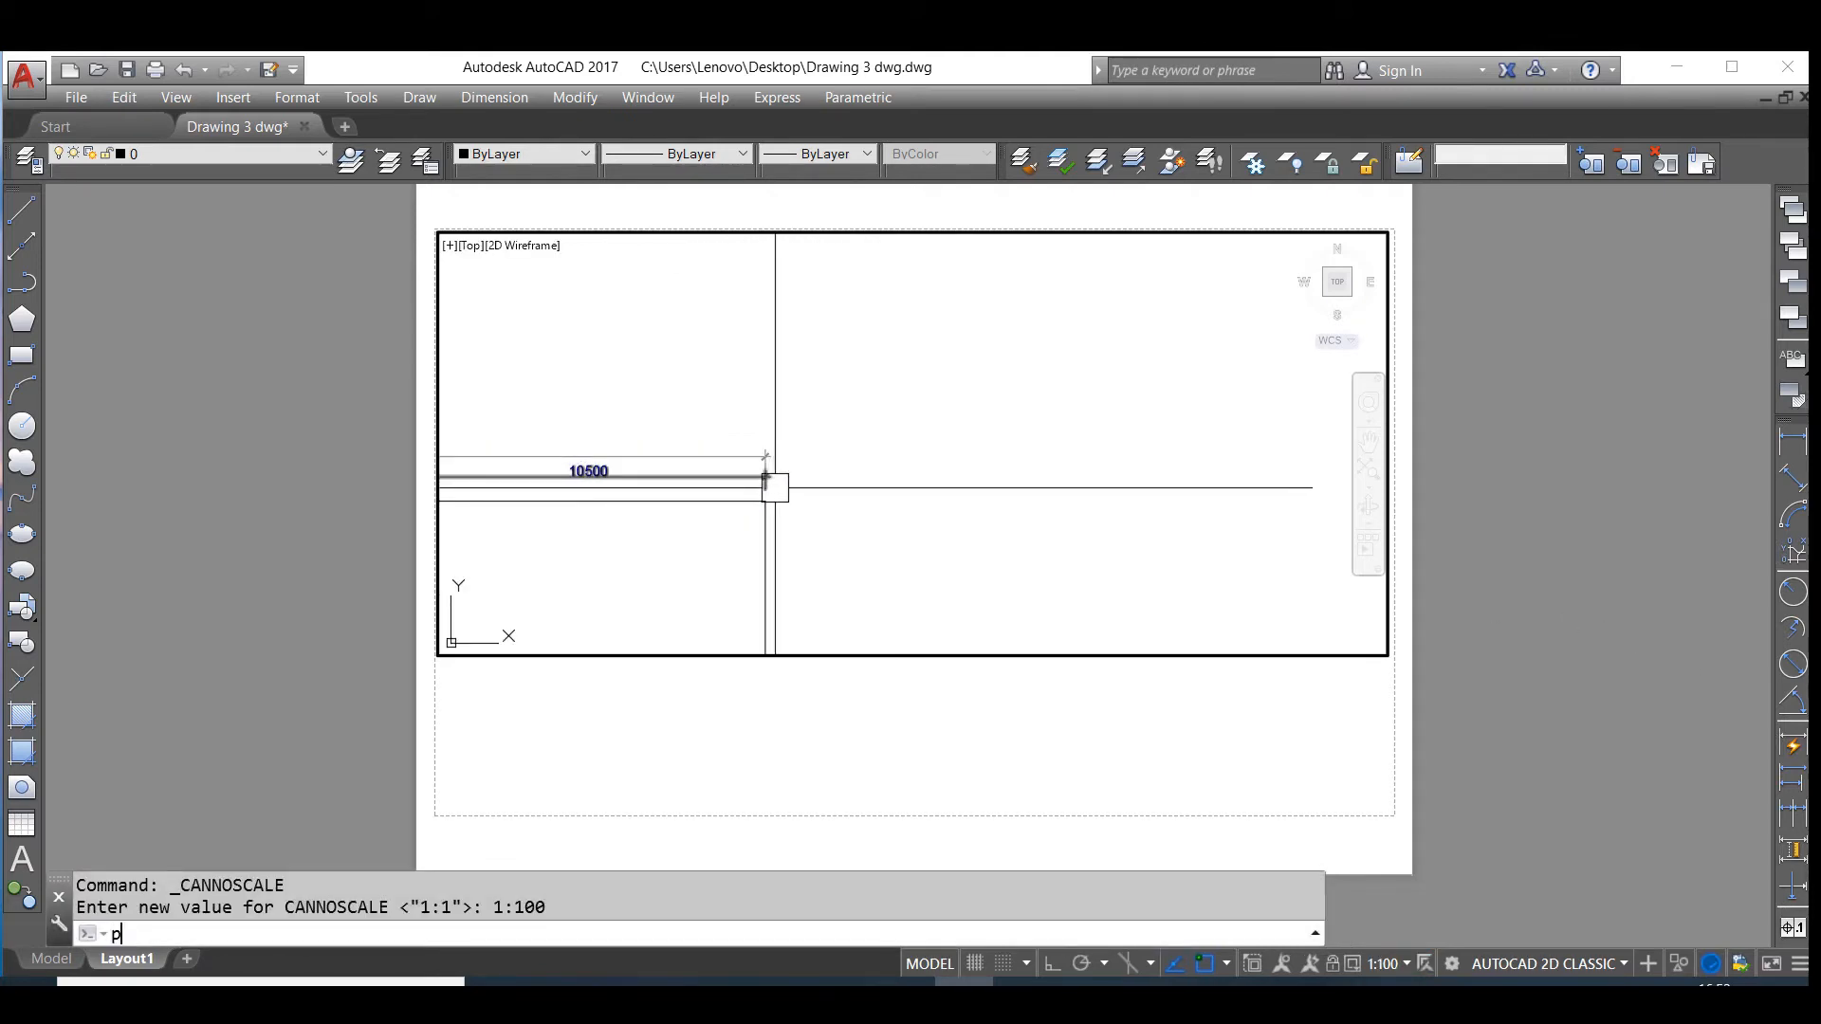
{"action": "type", "text": "P"}
{"action": "key", "text": "Return"}
{"action": "mouse_move", "coordinate": [781, 496]}
{"action": "left_mouse_down"}
{"action": "mouse_move", "coordinate": [992, 443]}
{"action": "mouse_move", "coordinate": [1142, 370]}
{"action": "left_mouse_up"}
{"action": "left_click_drag", "start_coordinate": [977, 492], "coordinate": [1084, 467]}
{"action": "right_click", "coordinate": [1084, 467]}
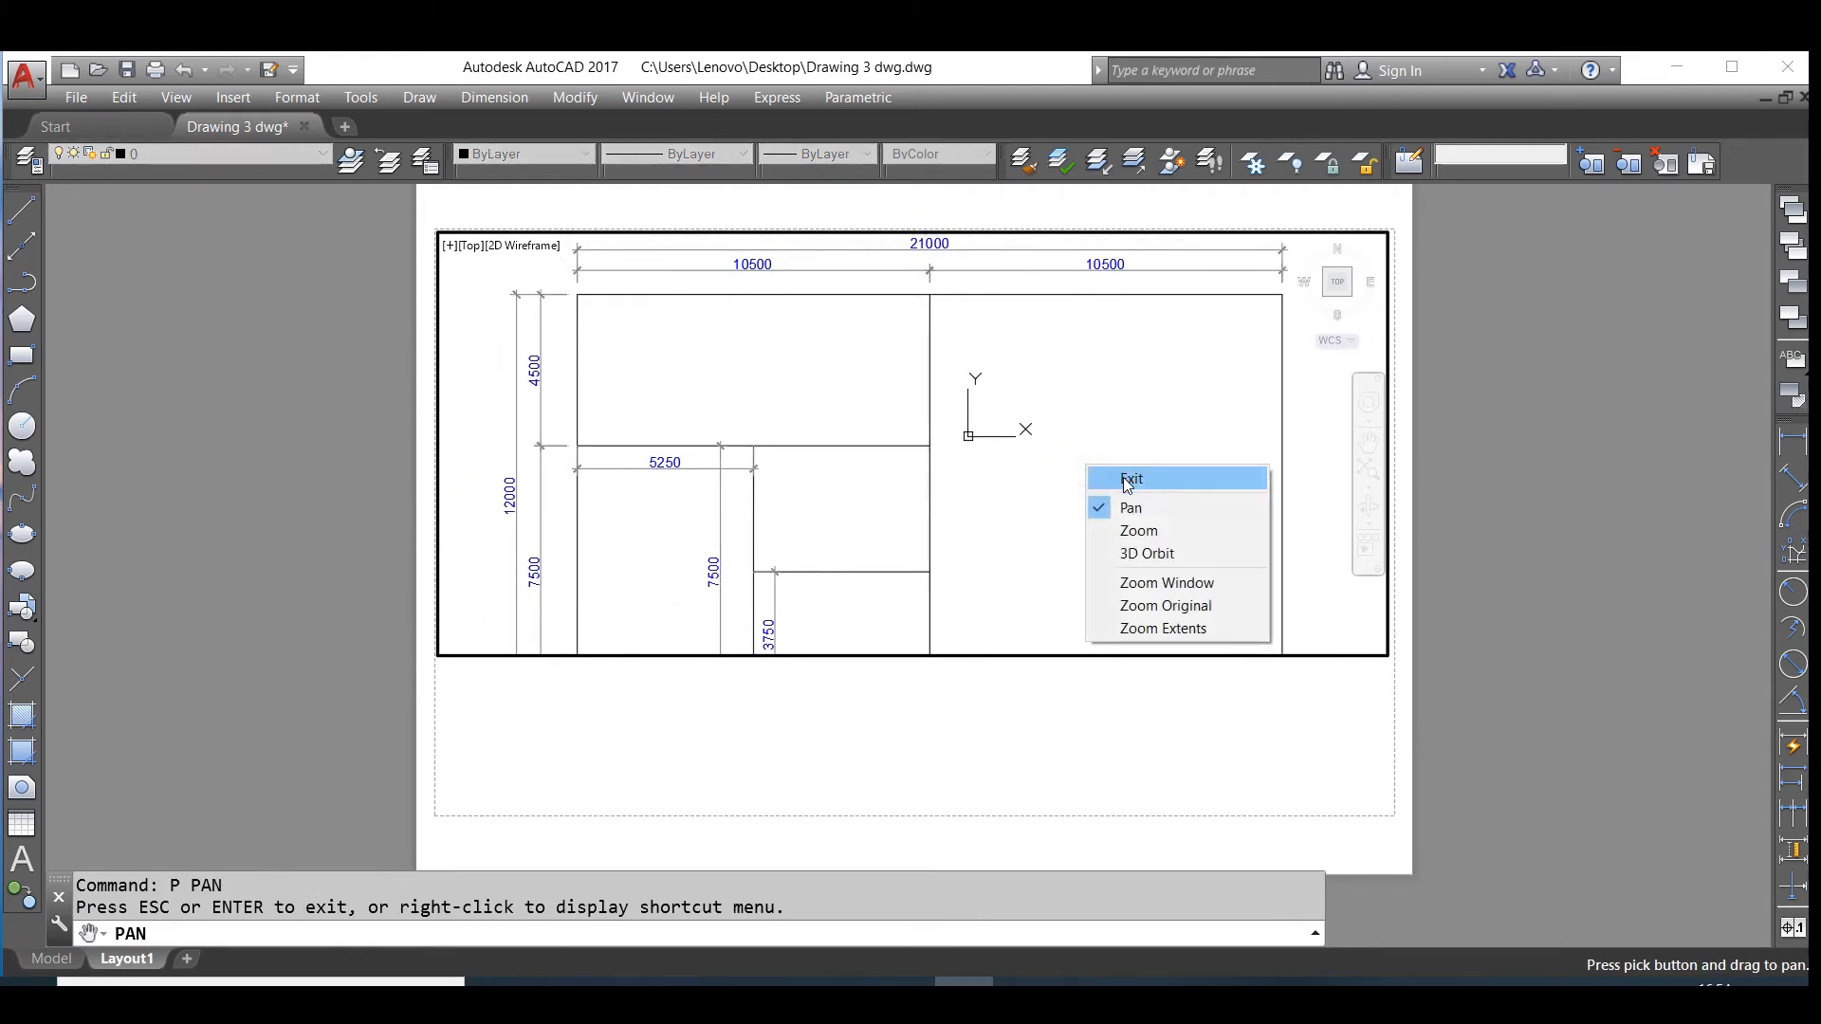
{"action": "left_click", "coordinate": [1127, 481]}
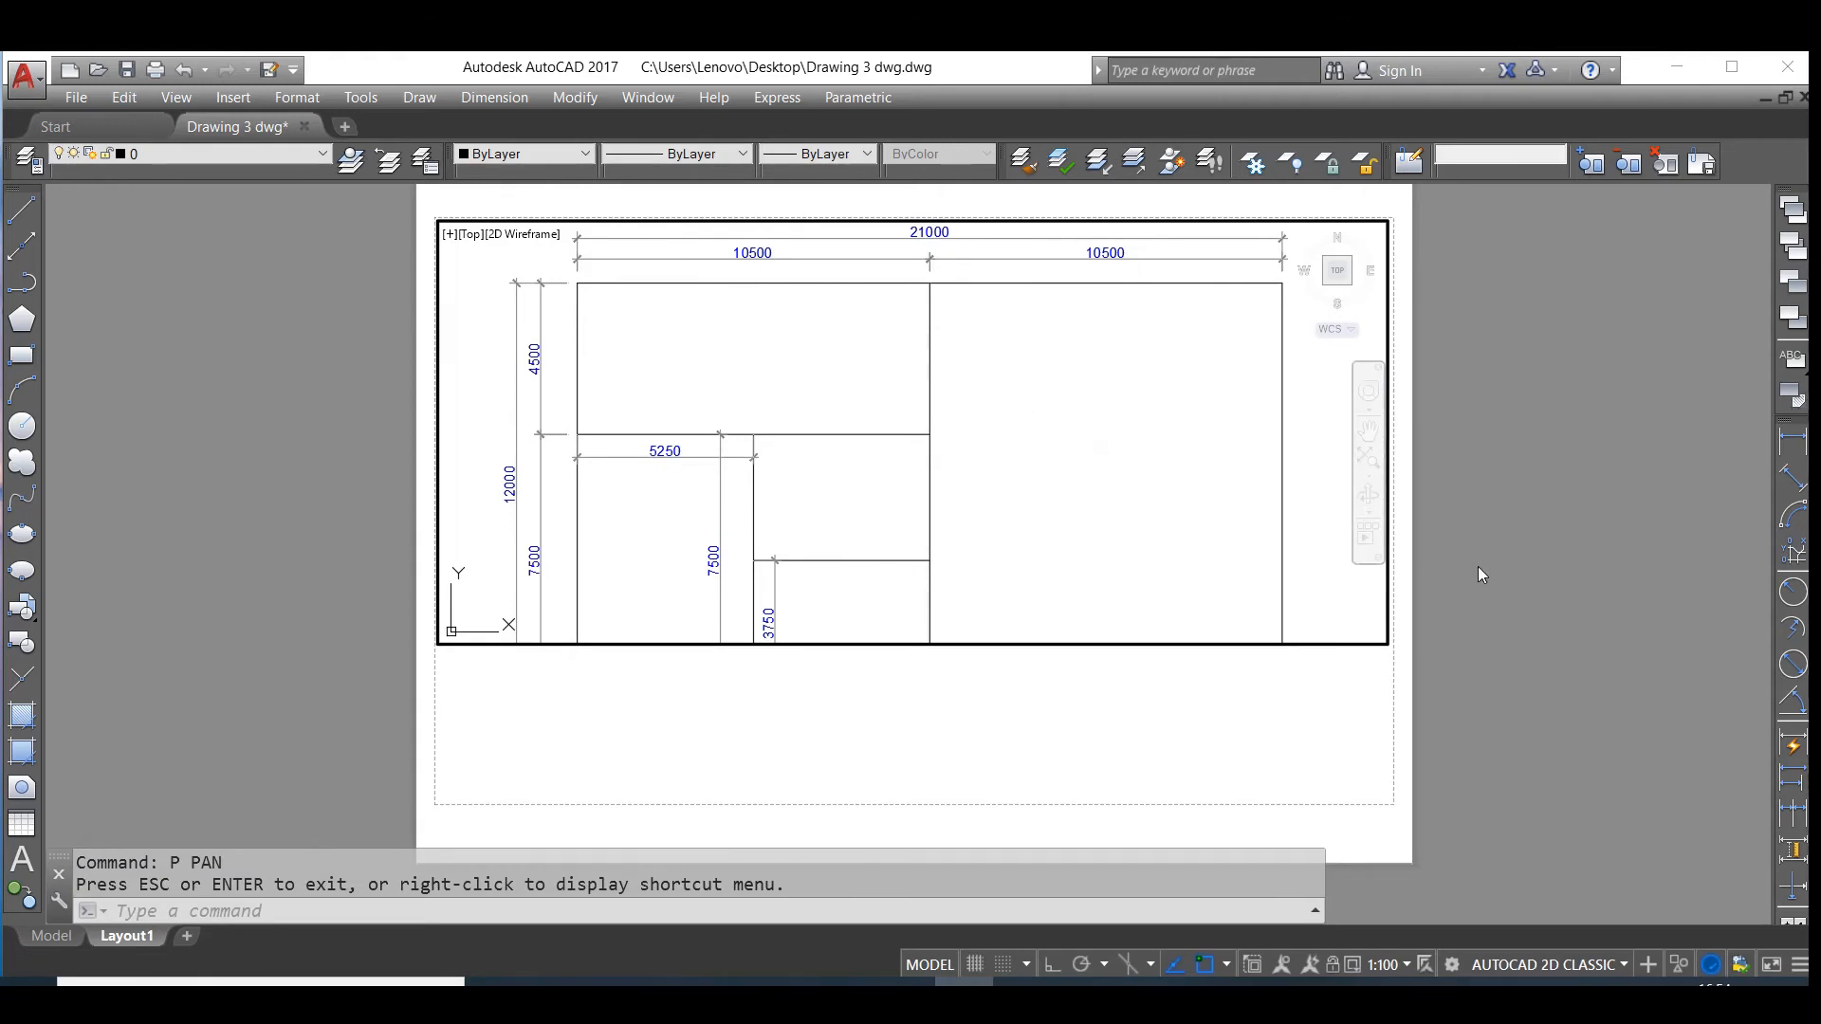
- Return to paper space and stretch the viewport's lower edge down until it encloses the whole floor plan
{"action": "double_click", "coordinate": [1477, 568]}
{"action": "left_click", "coordinate": [1387, 655]}
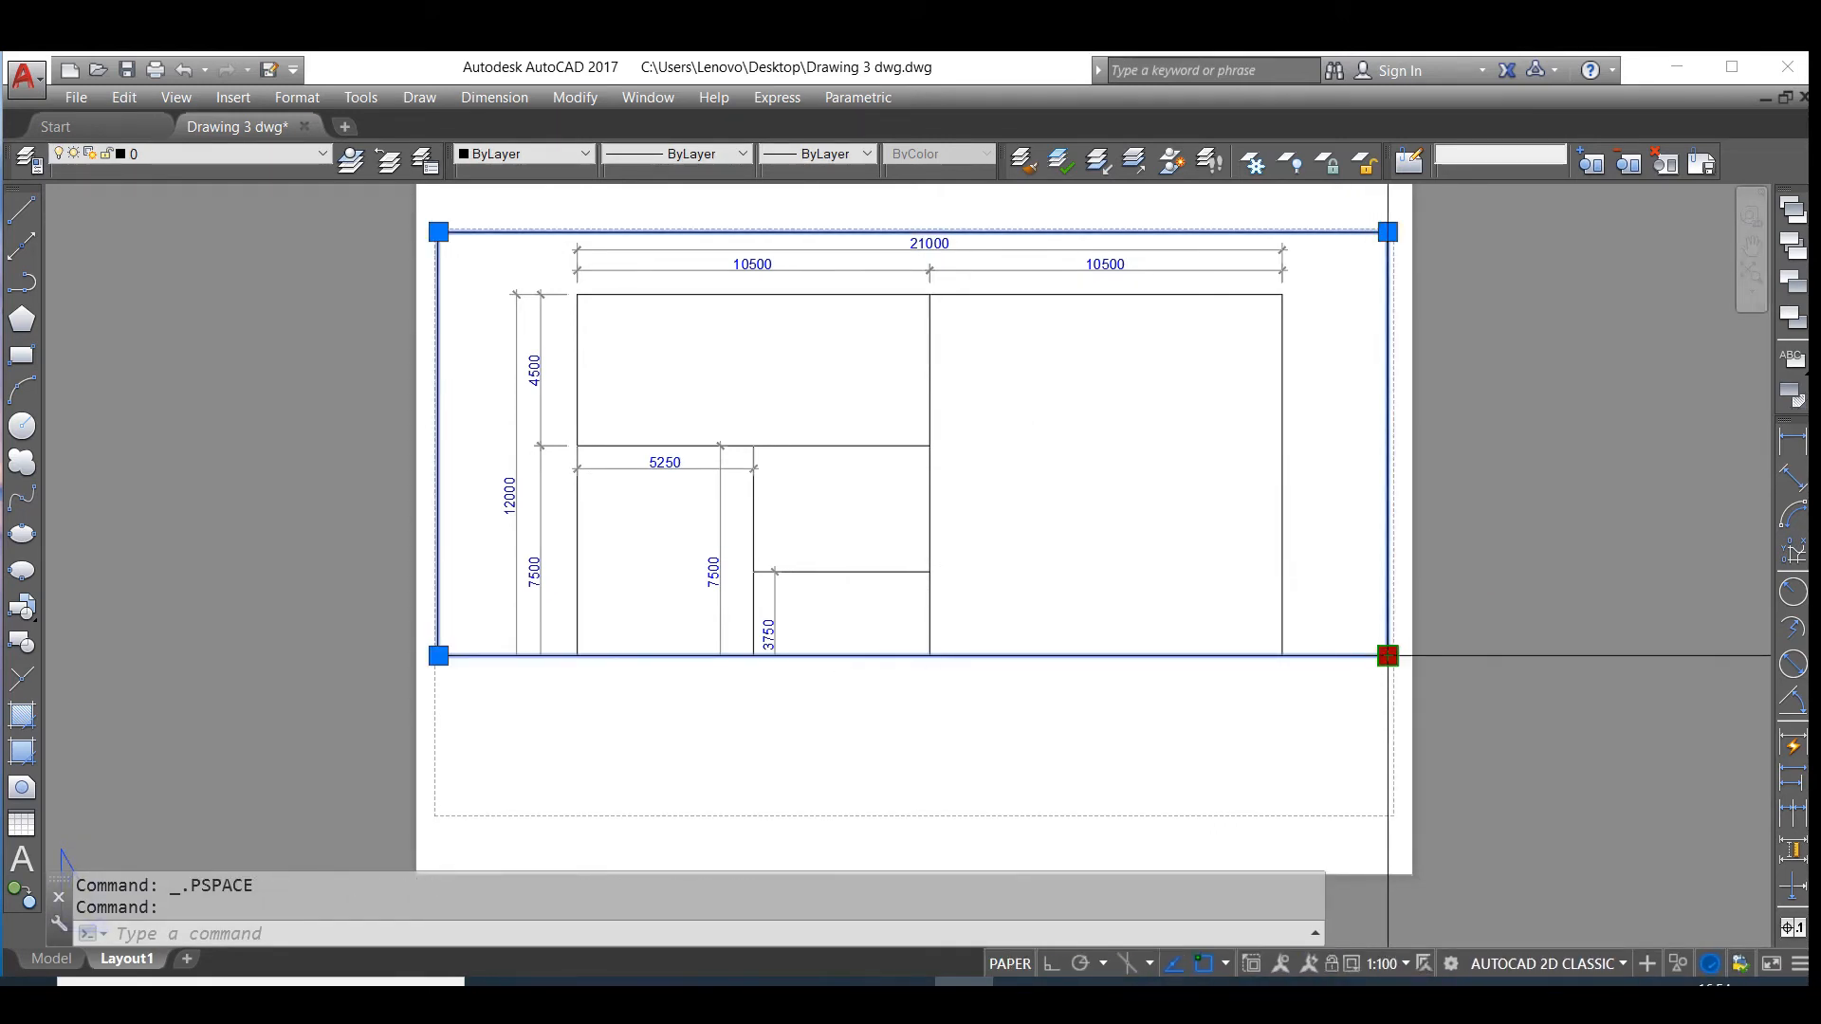
{"action": "left_click", "coordinate": [1388, 684]}
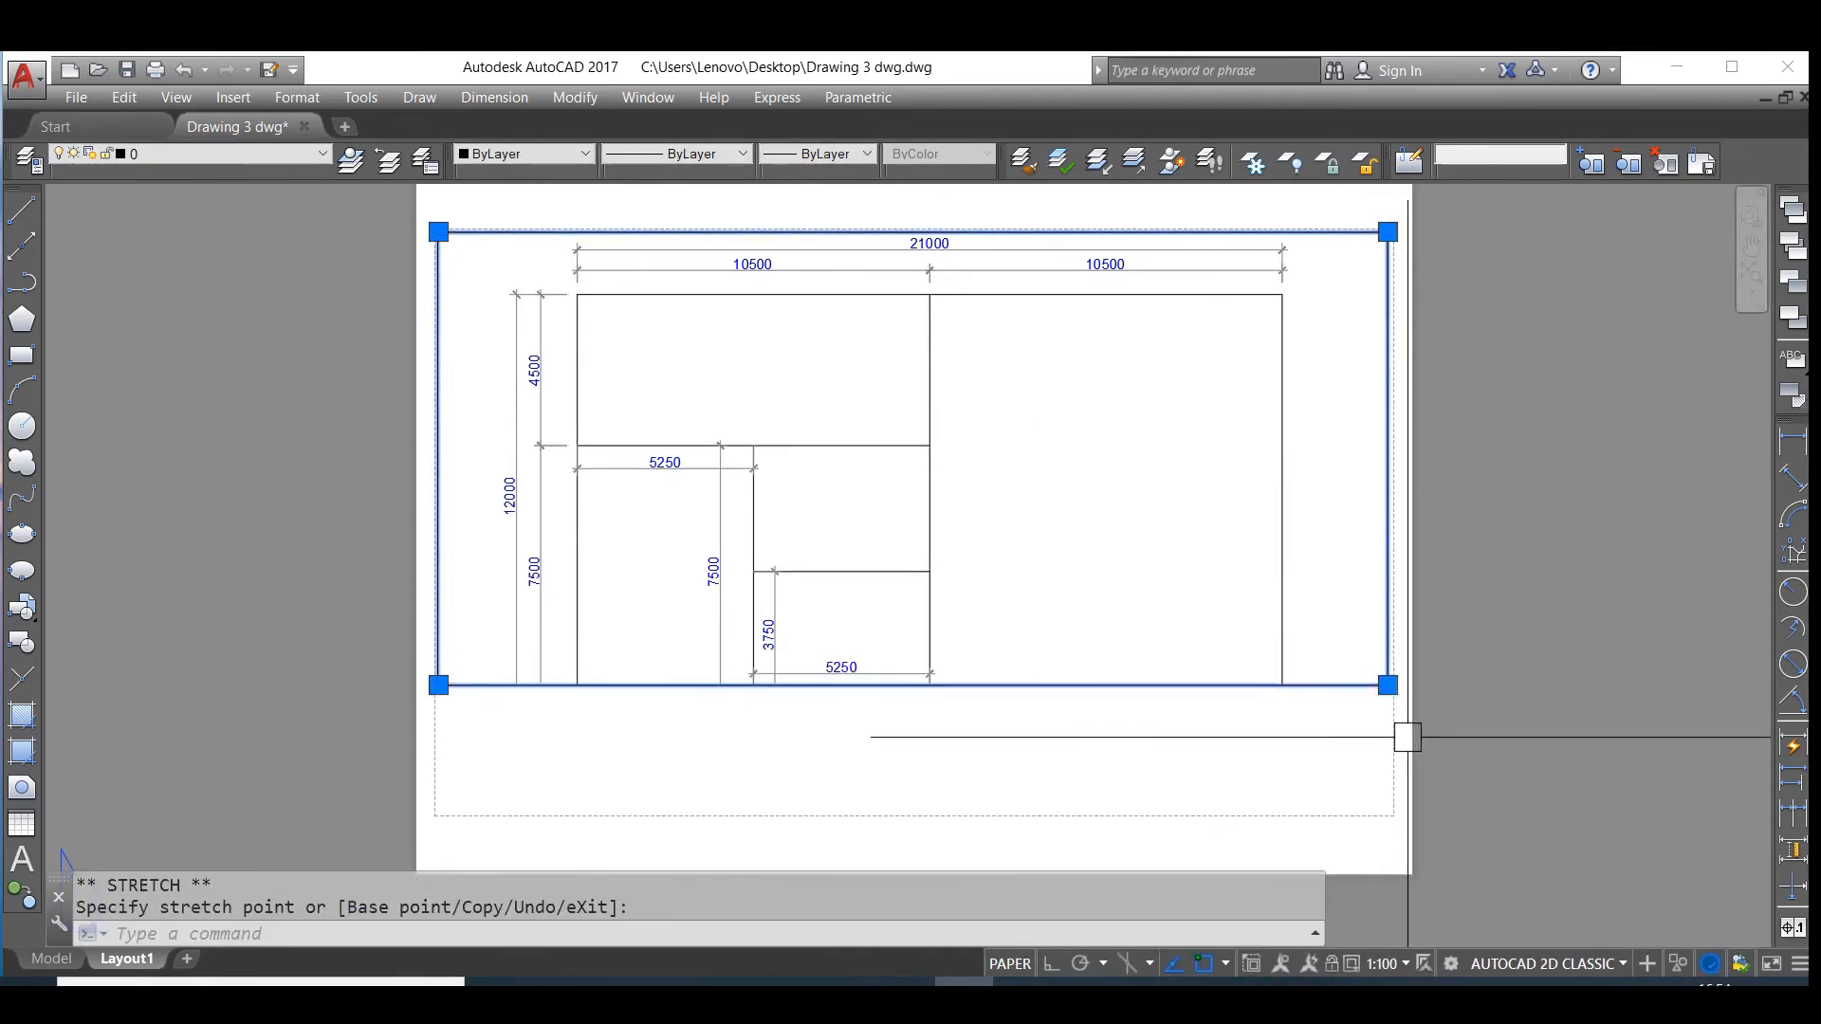
{"action": "left_click", "coordinate": [1388, 685]}
{"action": "left_click", "coordinate": [1388, 718]}
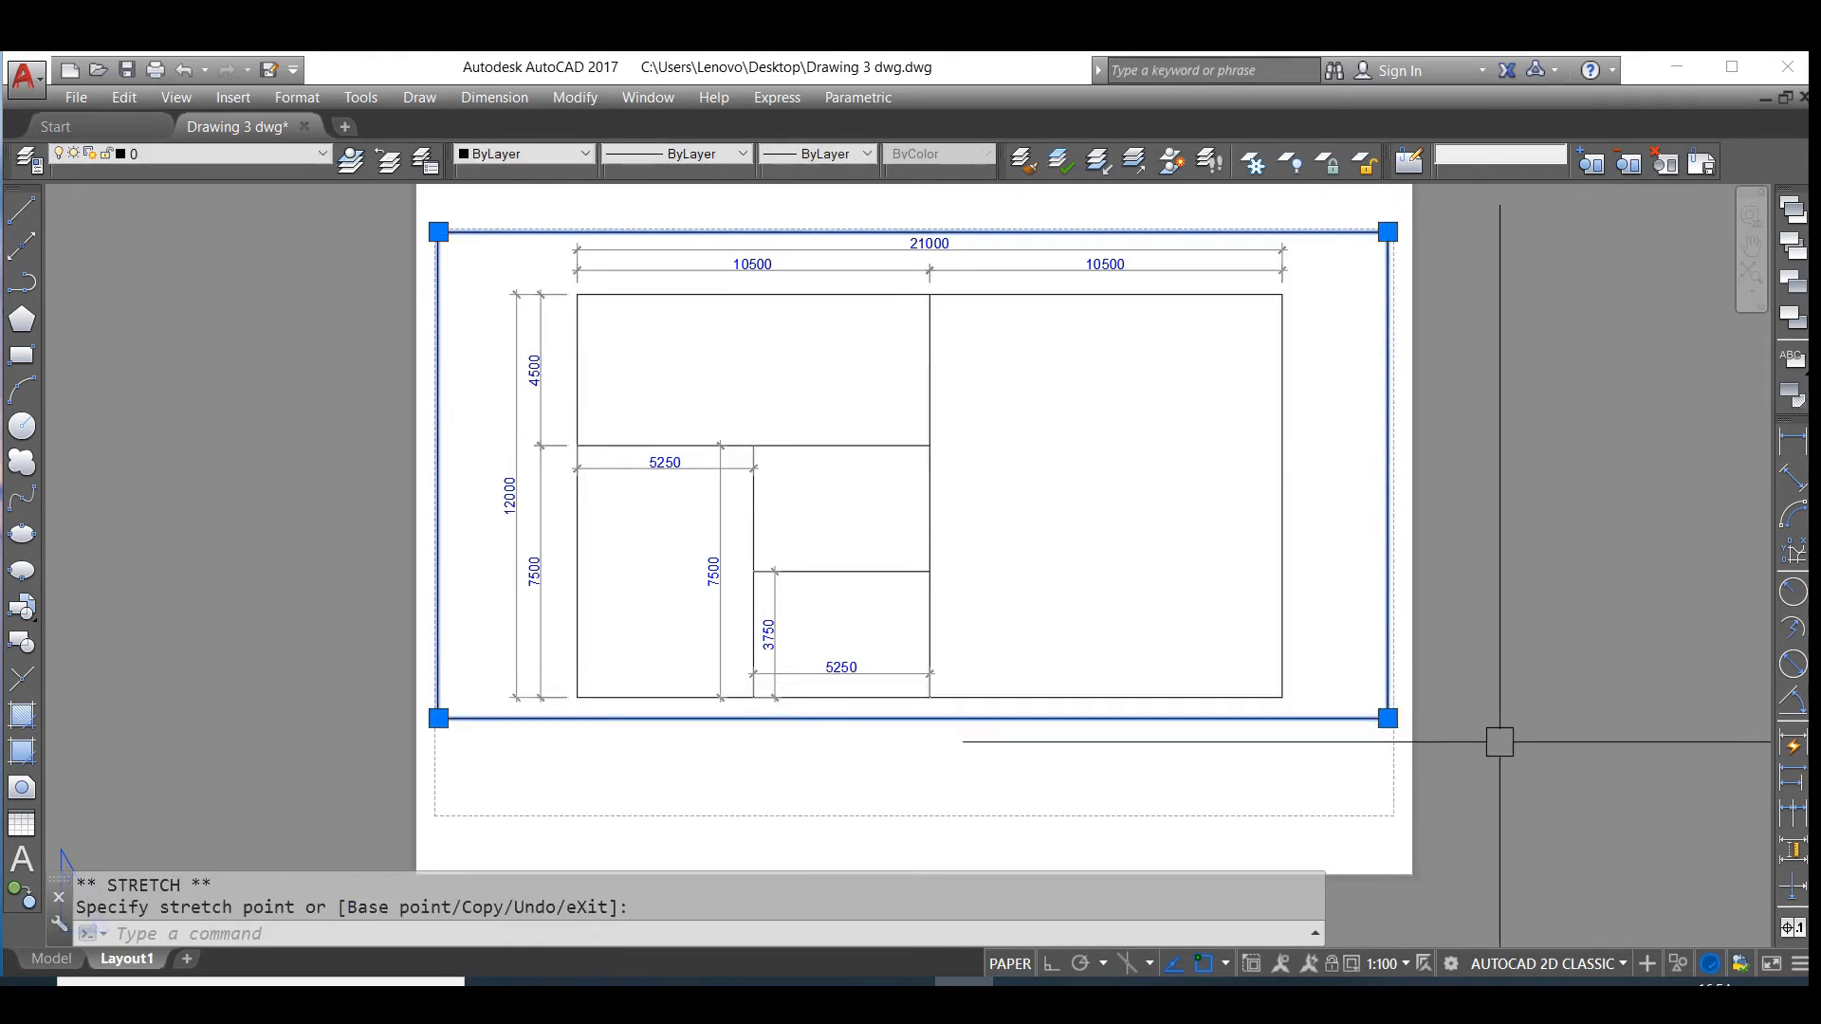
{"action": "key", "text": "Escape"}
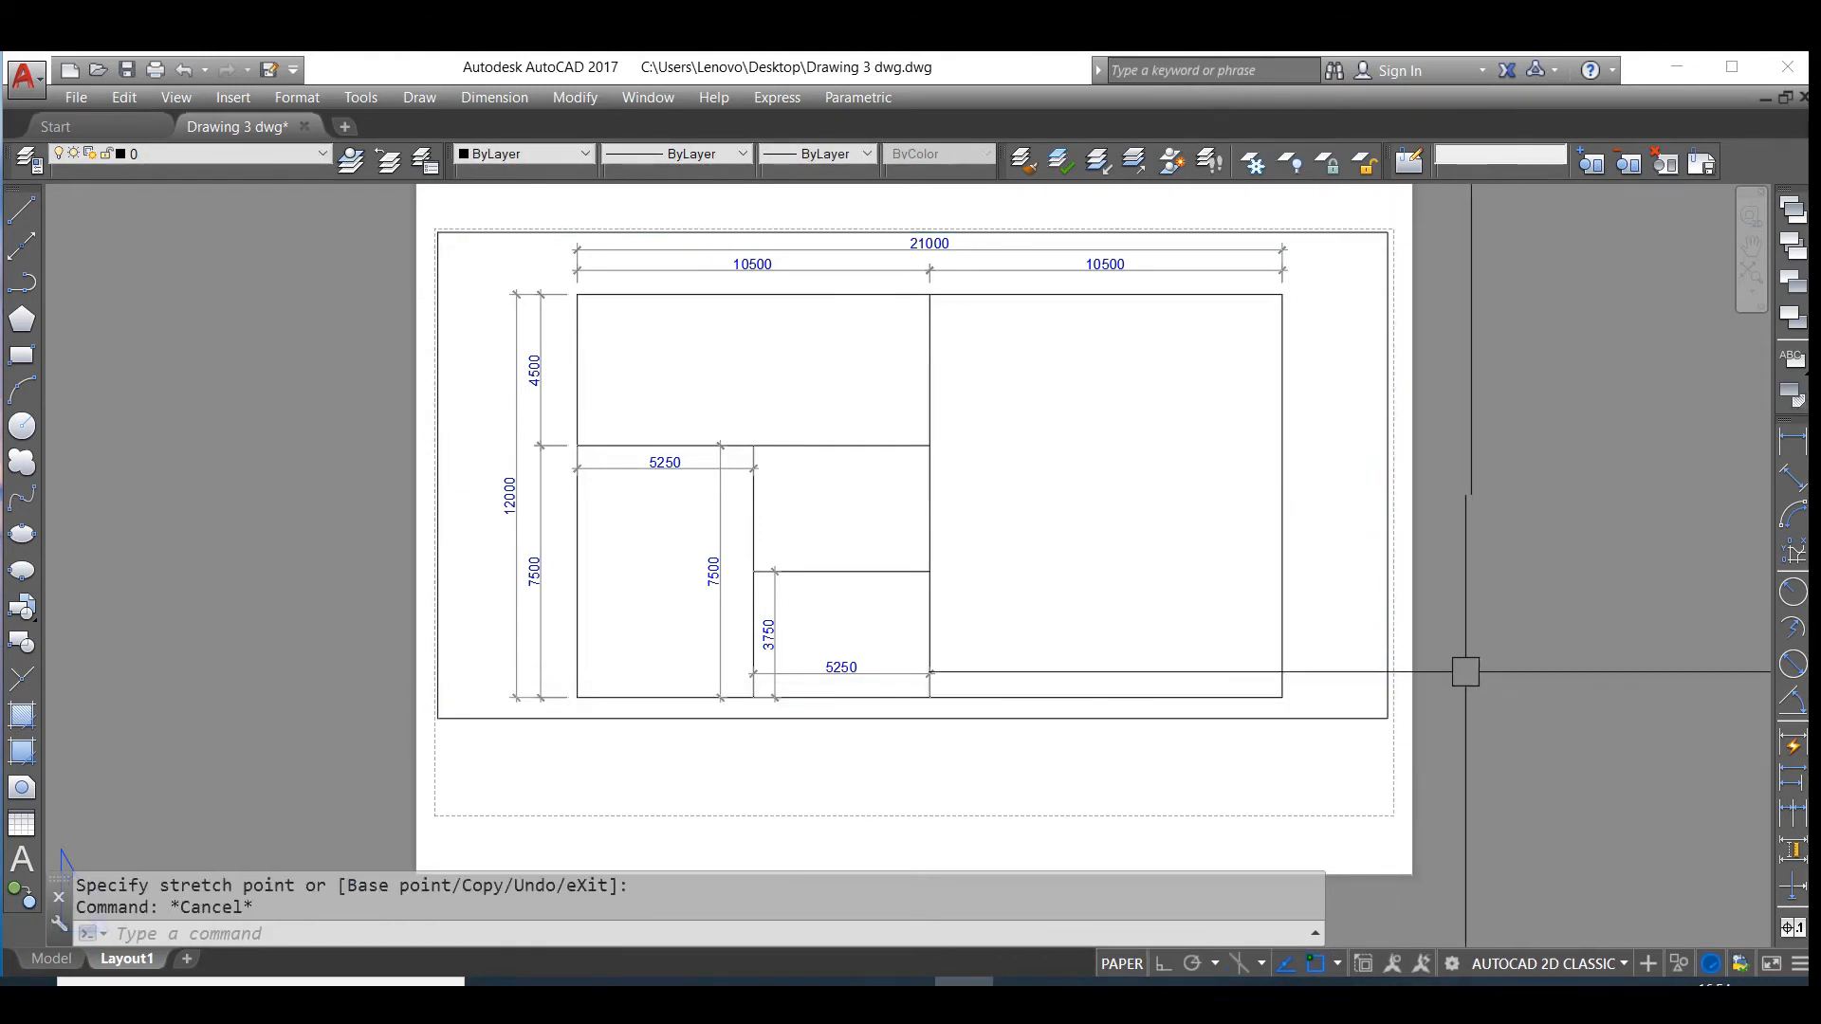
- Switch between paper space and the viewport's model space, selecting two interior wall lines of the plan before returning to paper space
{"action": "double_click", "coordinate": [1148, 590]}
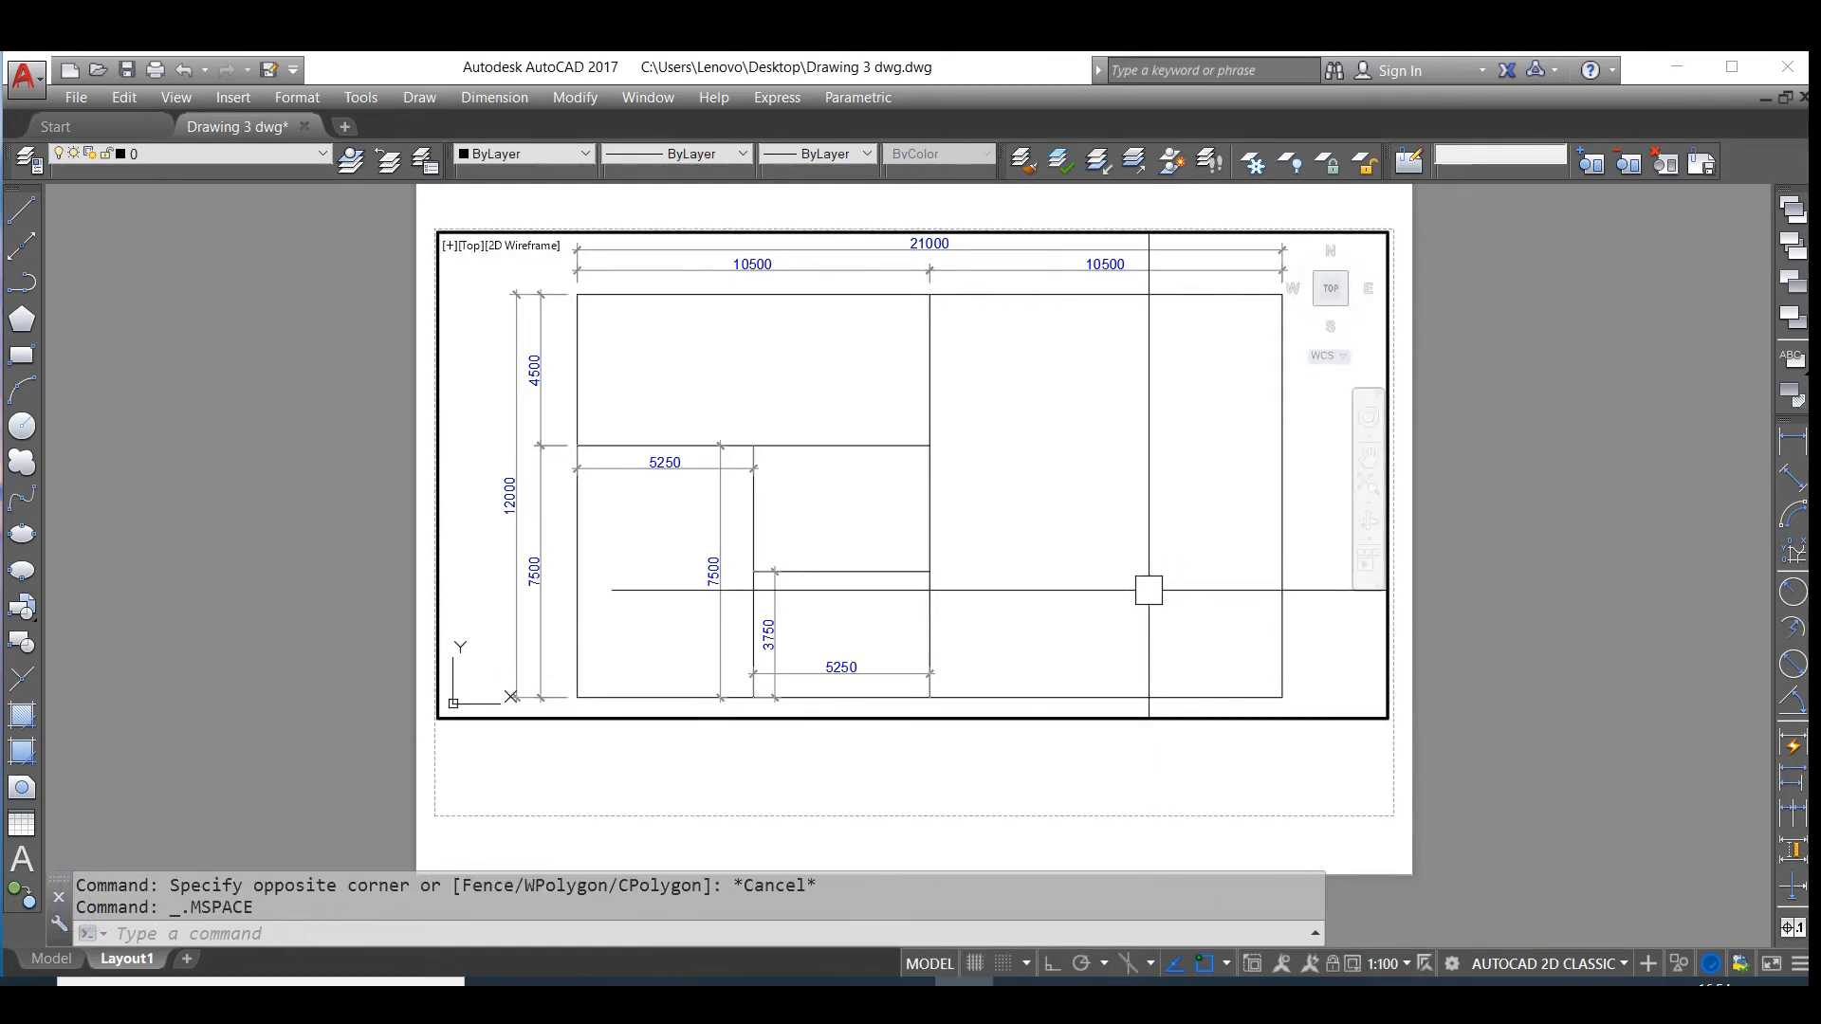
{"action": "double_click", "coordinate": [1512, 606]}
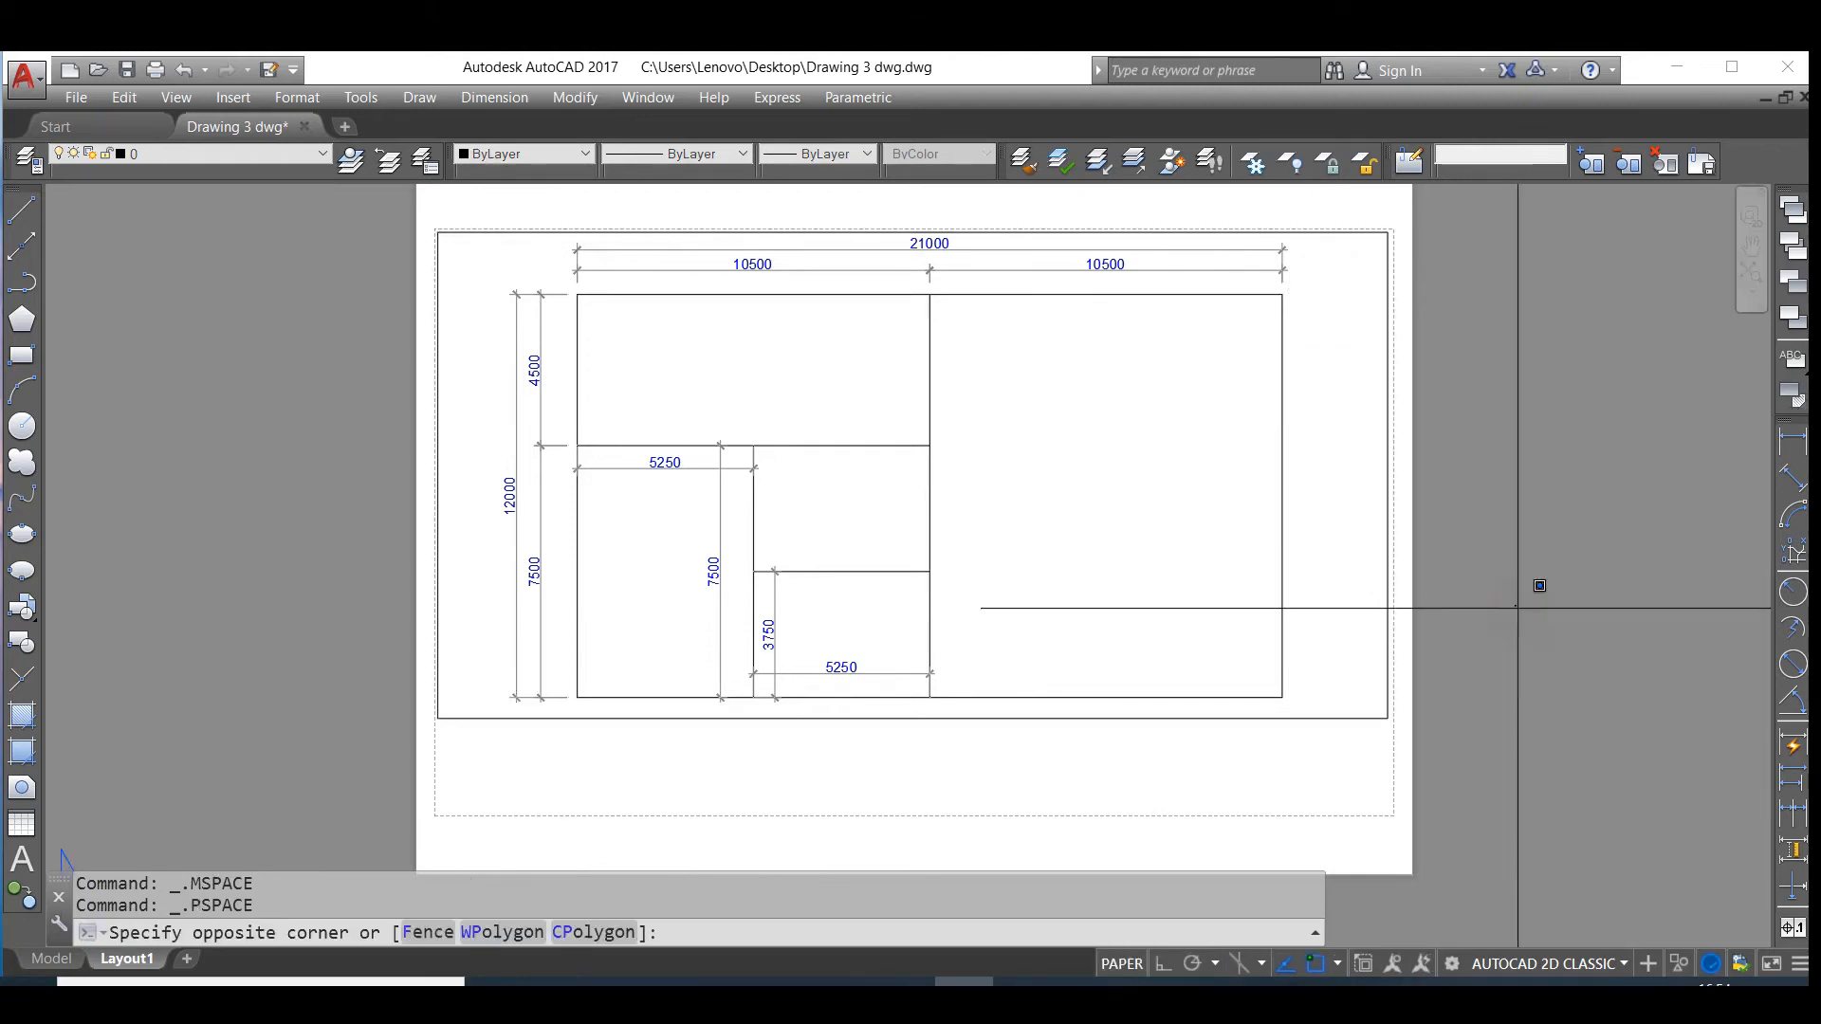
{"action": "left_click", "coordinate": [1509, 598]}
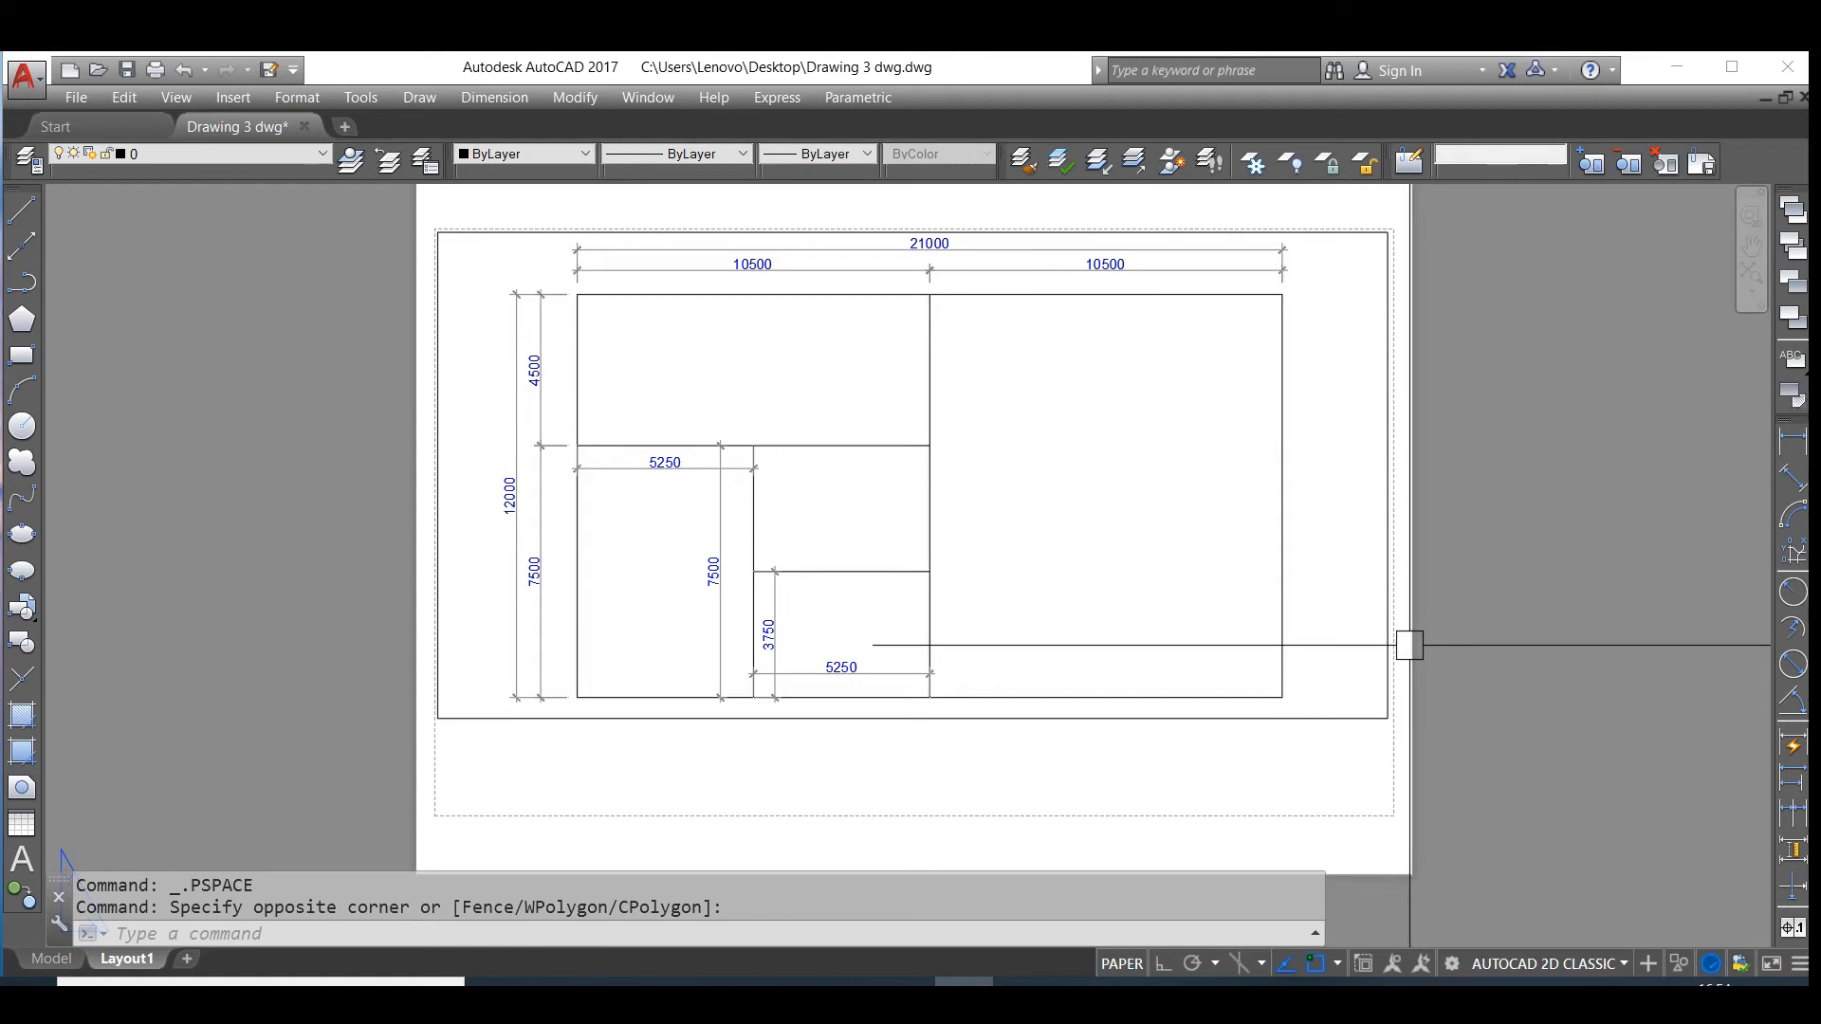
{"action": "double_click", "coordinate": [1082, 555]}
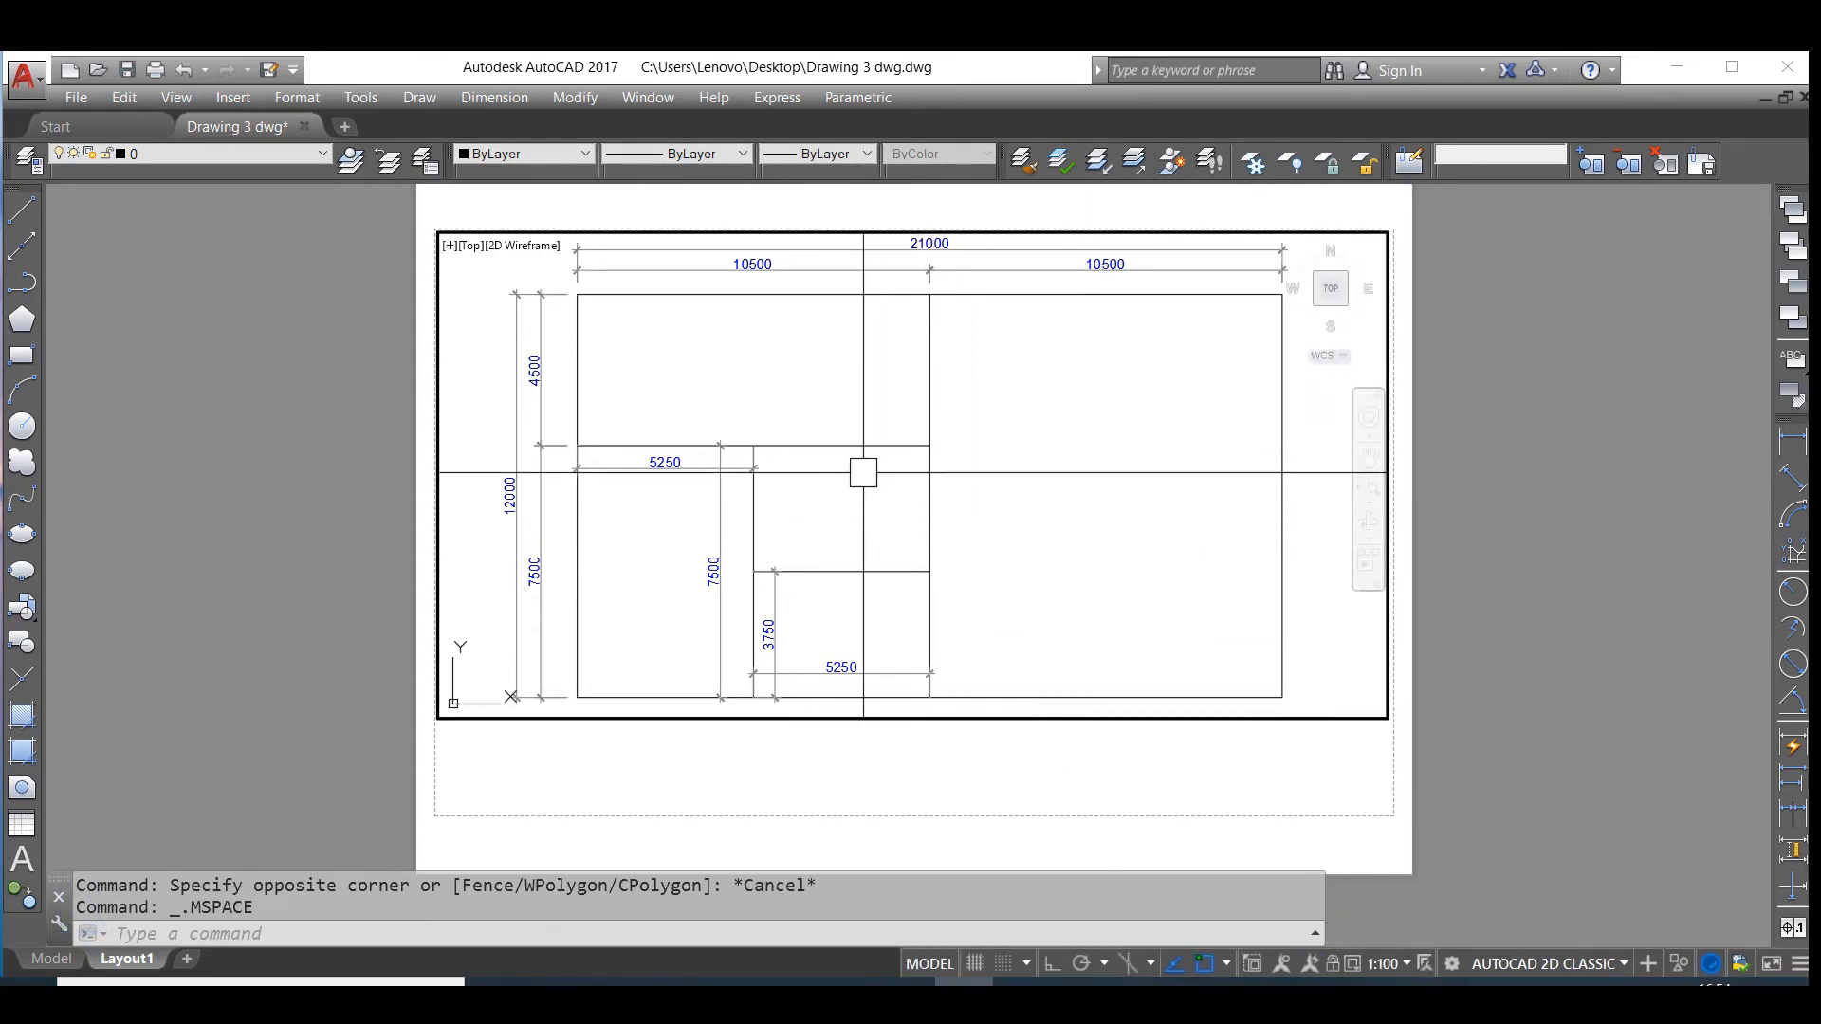
{"action": "left_click", "coordinate": [863, 444]}
{"action": "left_click", "coordinate": [930, 395]}
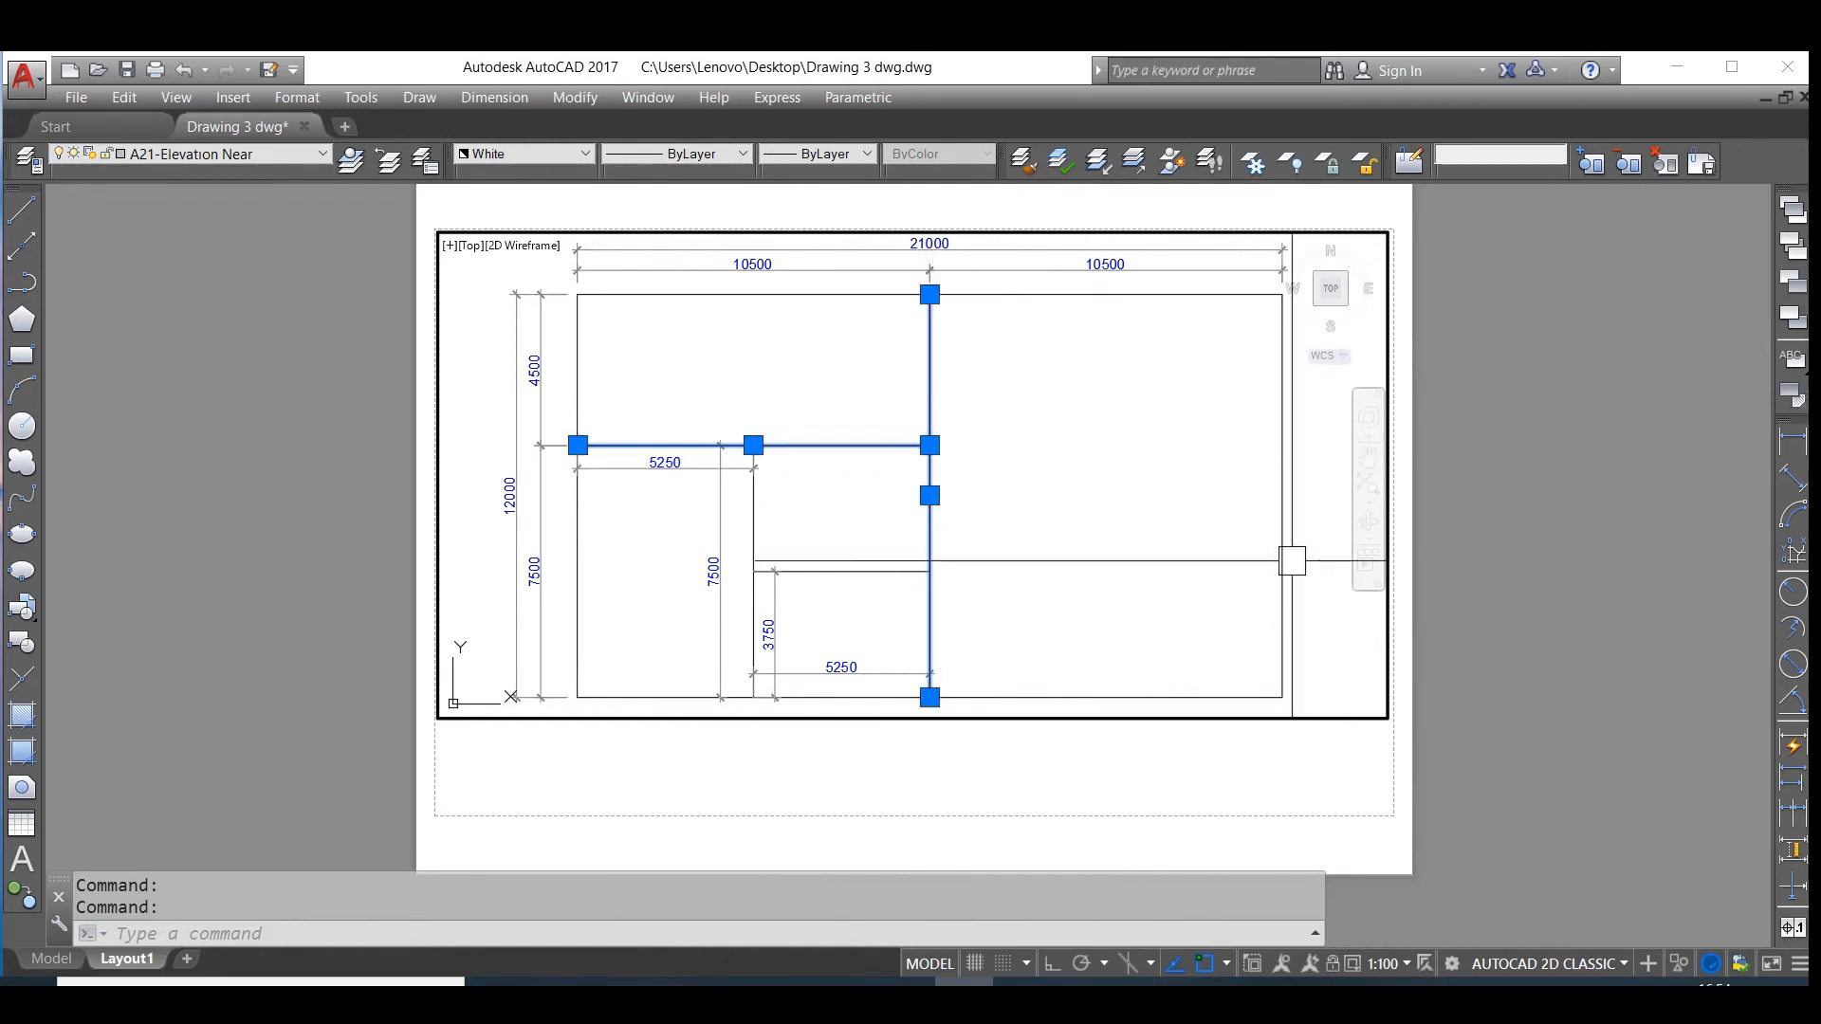
{"action": "double_click", "coordinate": [1505, 578]}
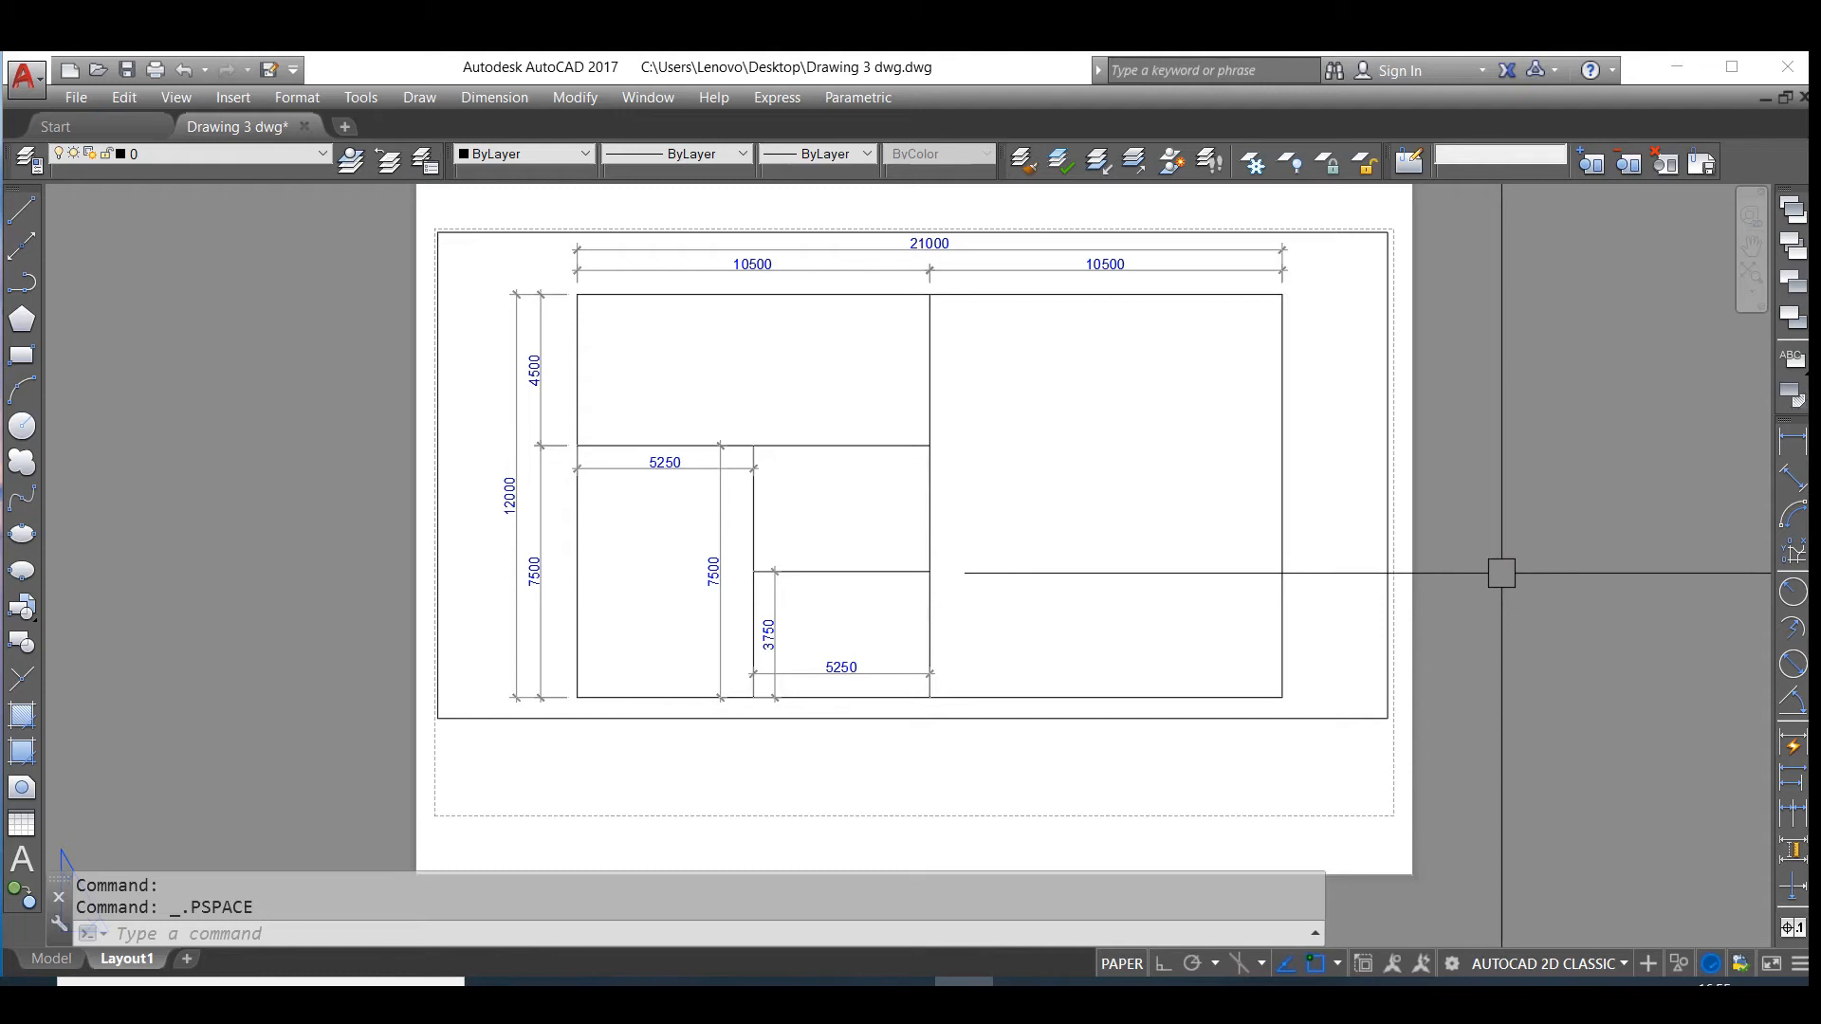
- Activate the viewport, lock its 1:100 view and zoom in and out to test the lock
{"action": "scroll", "coordinate": [1081, 587], "scroll_direction": "down", "scroll_amount": 2}
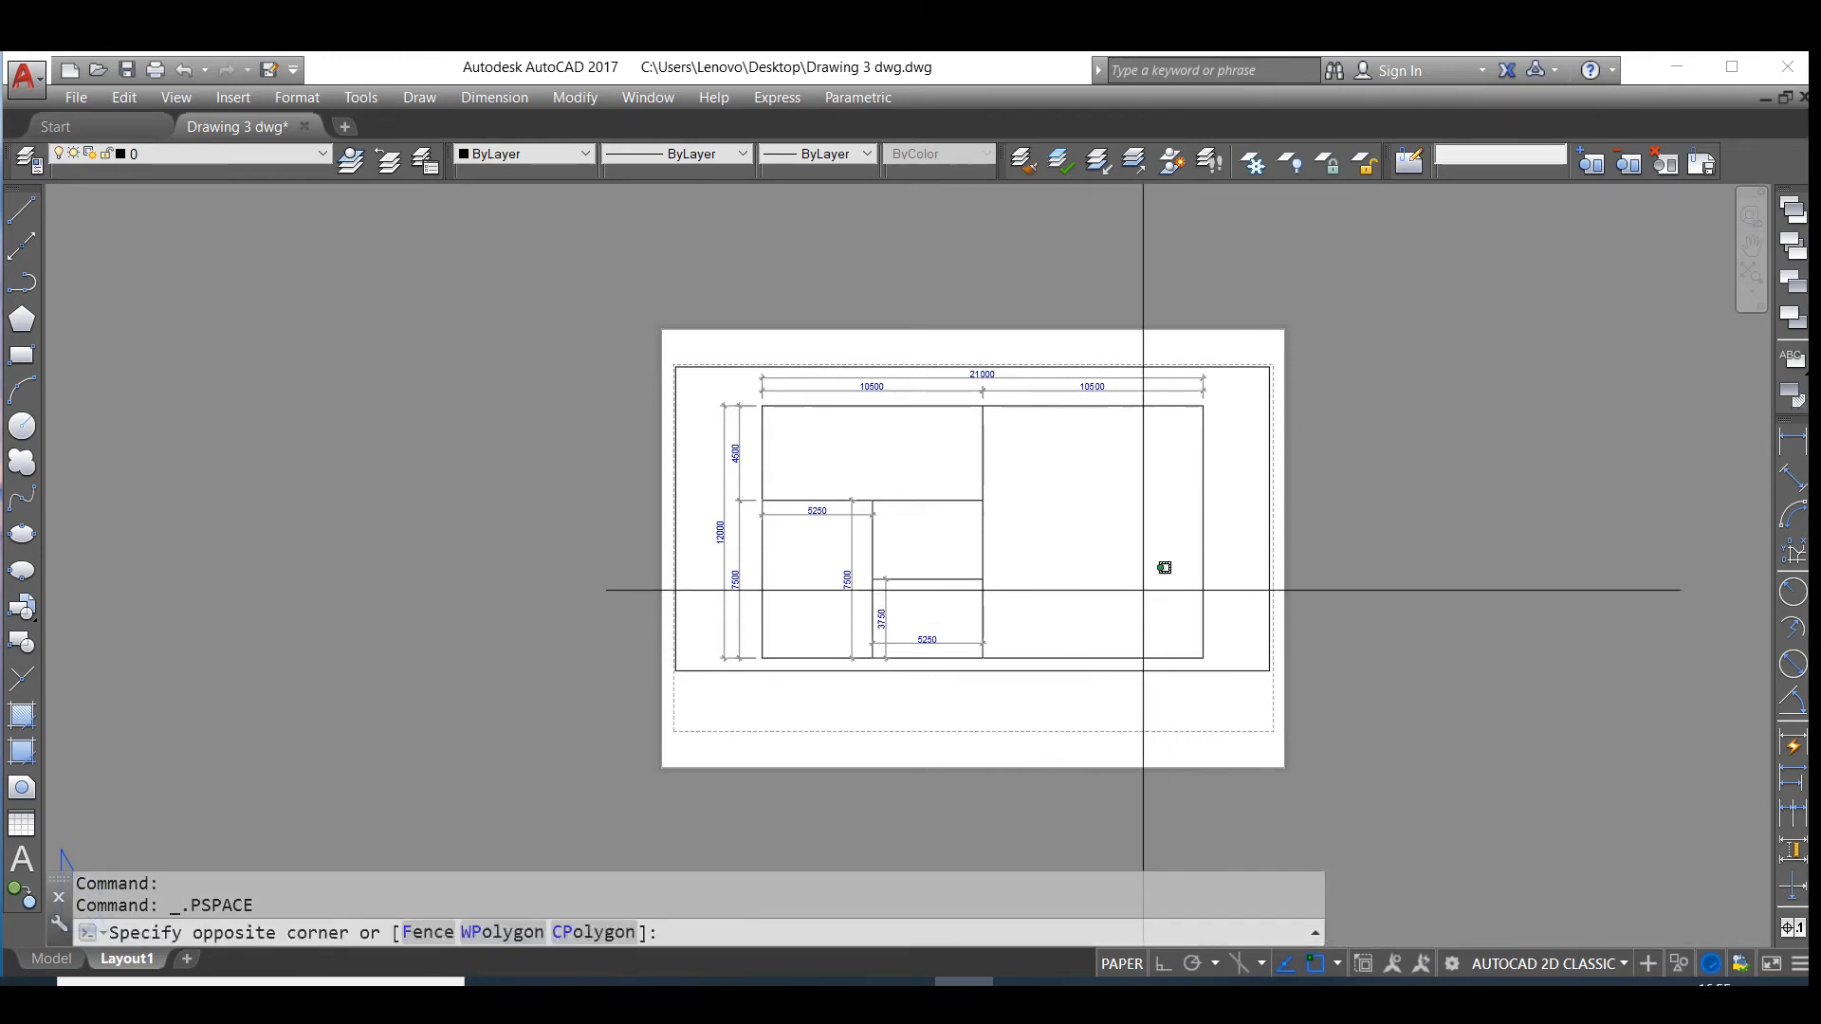
{"action": "double_click", "coordinate": [1139, 593]}
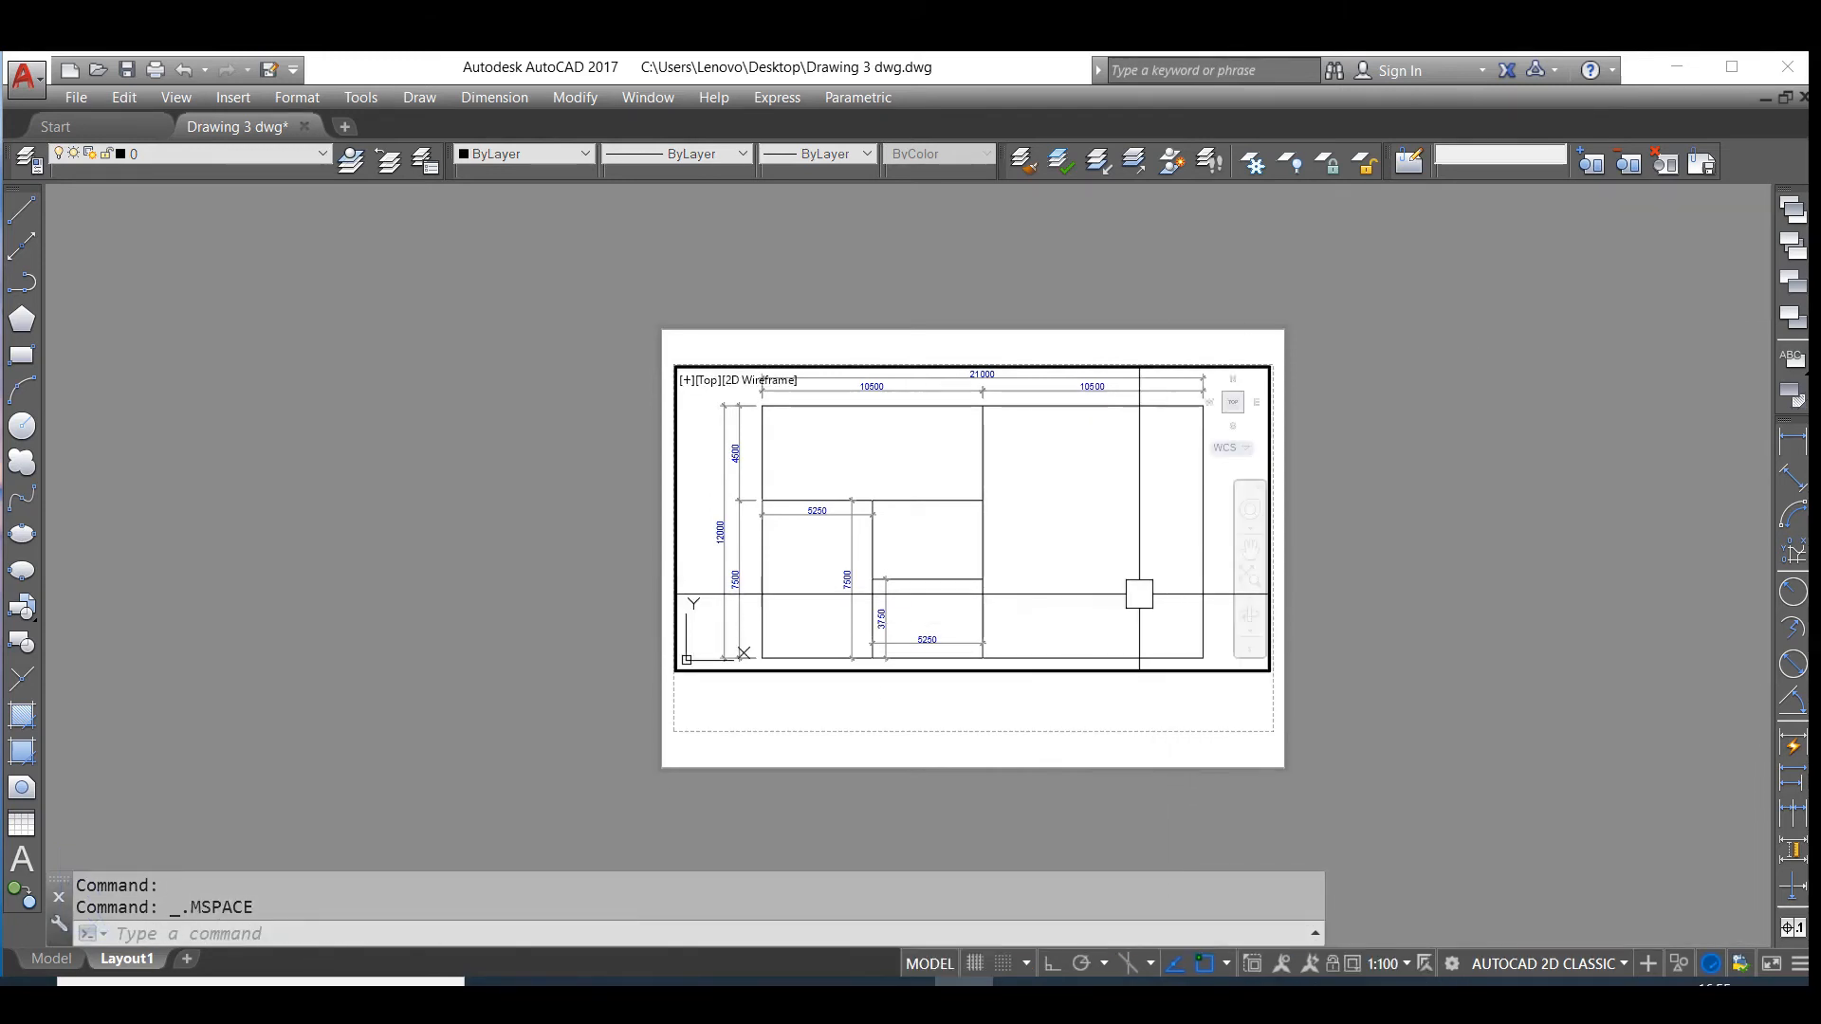
{"action": "left_click", "coordinate": [1333, 964]}
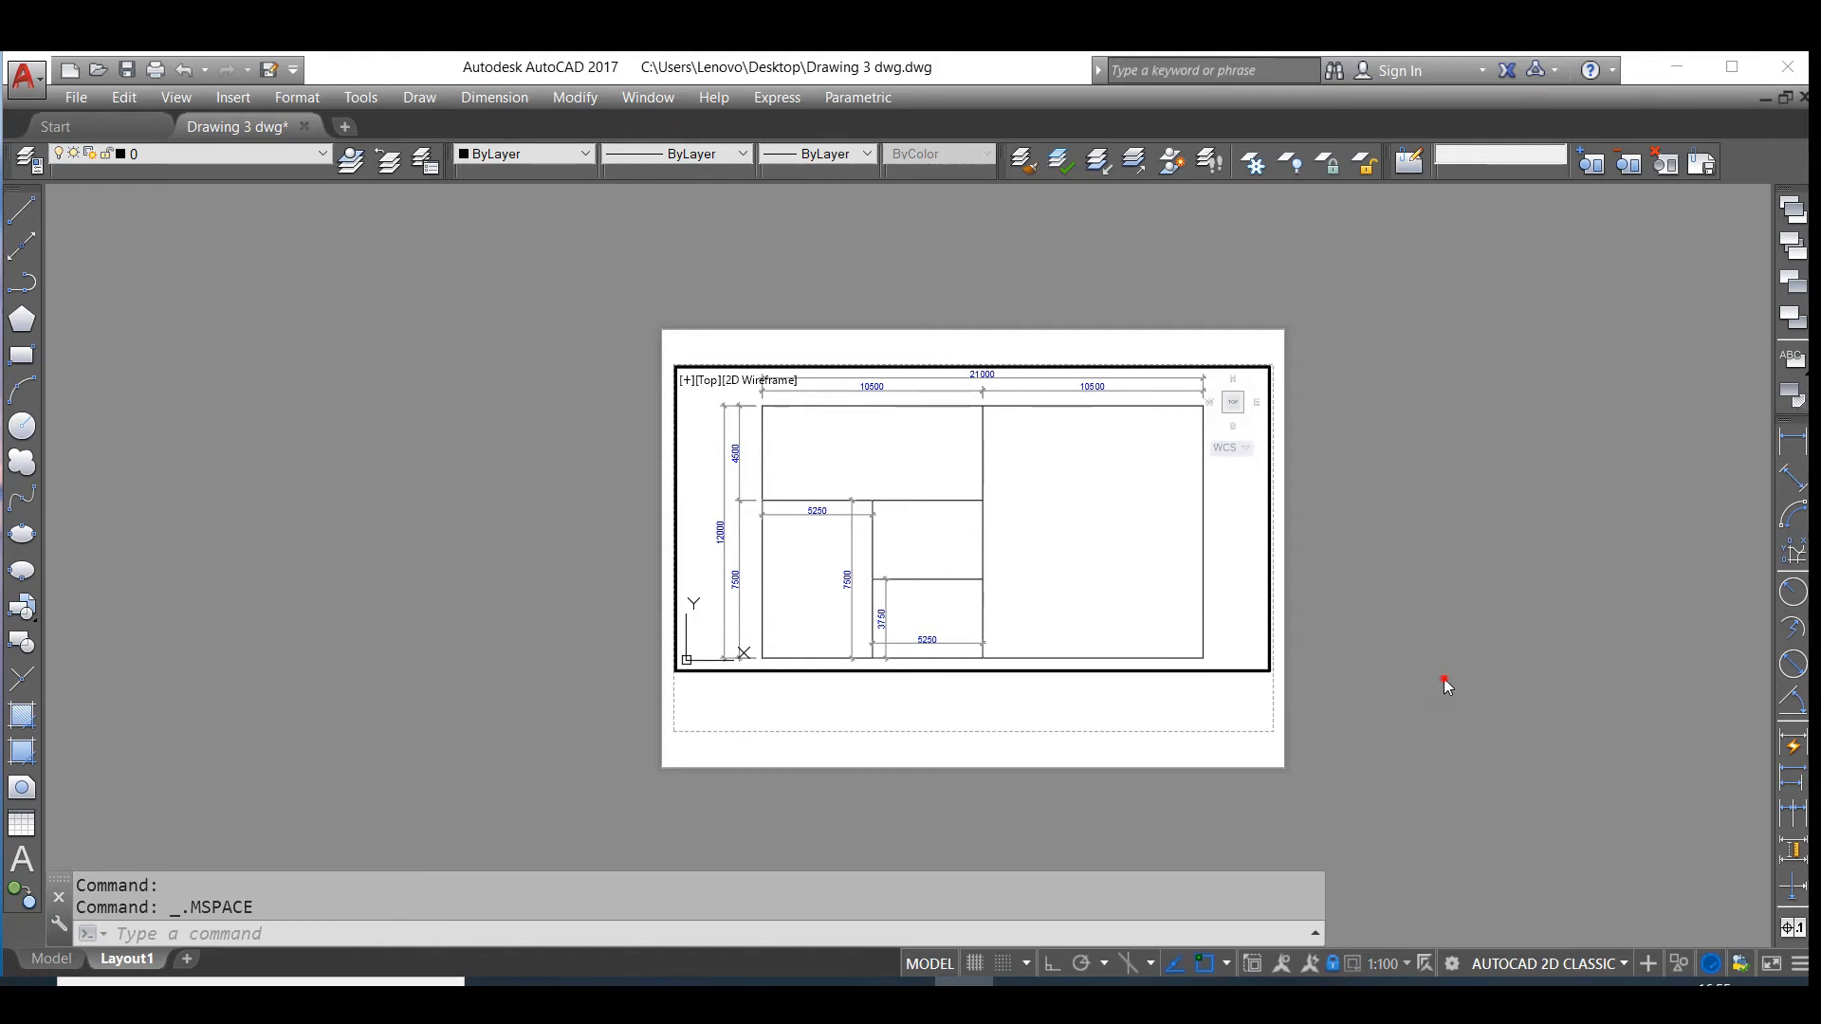
{"action": "scroll", "coordinate": [1389, 670], "scroll_direction": "up", "scroll_amount": 3}
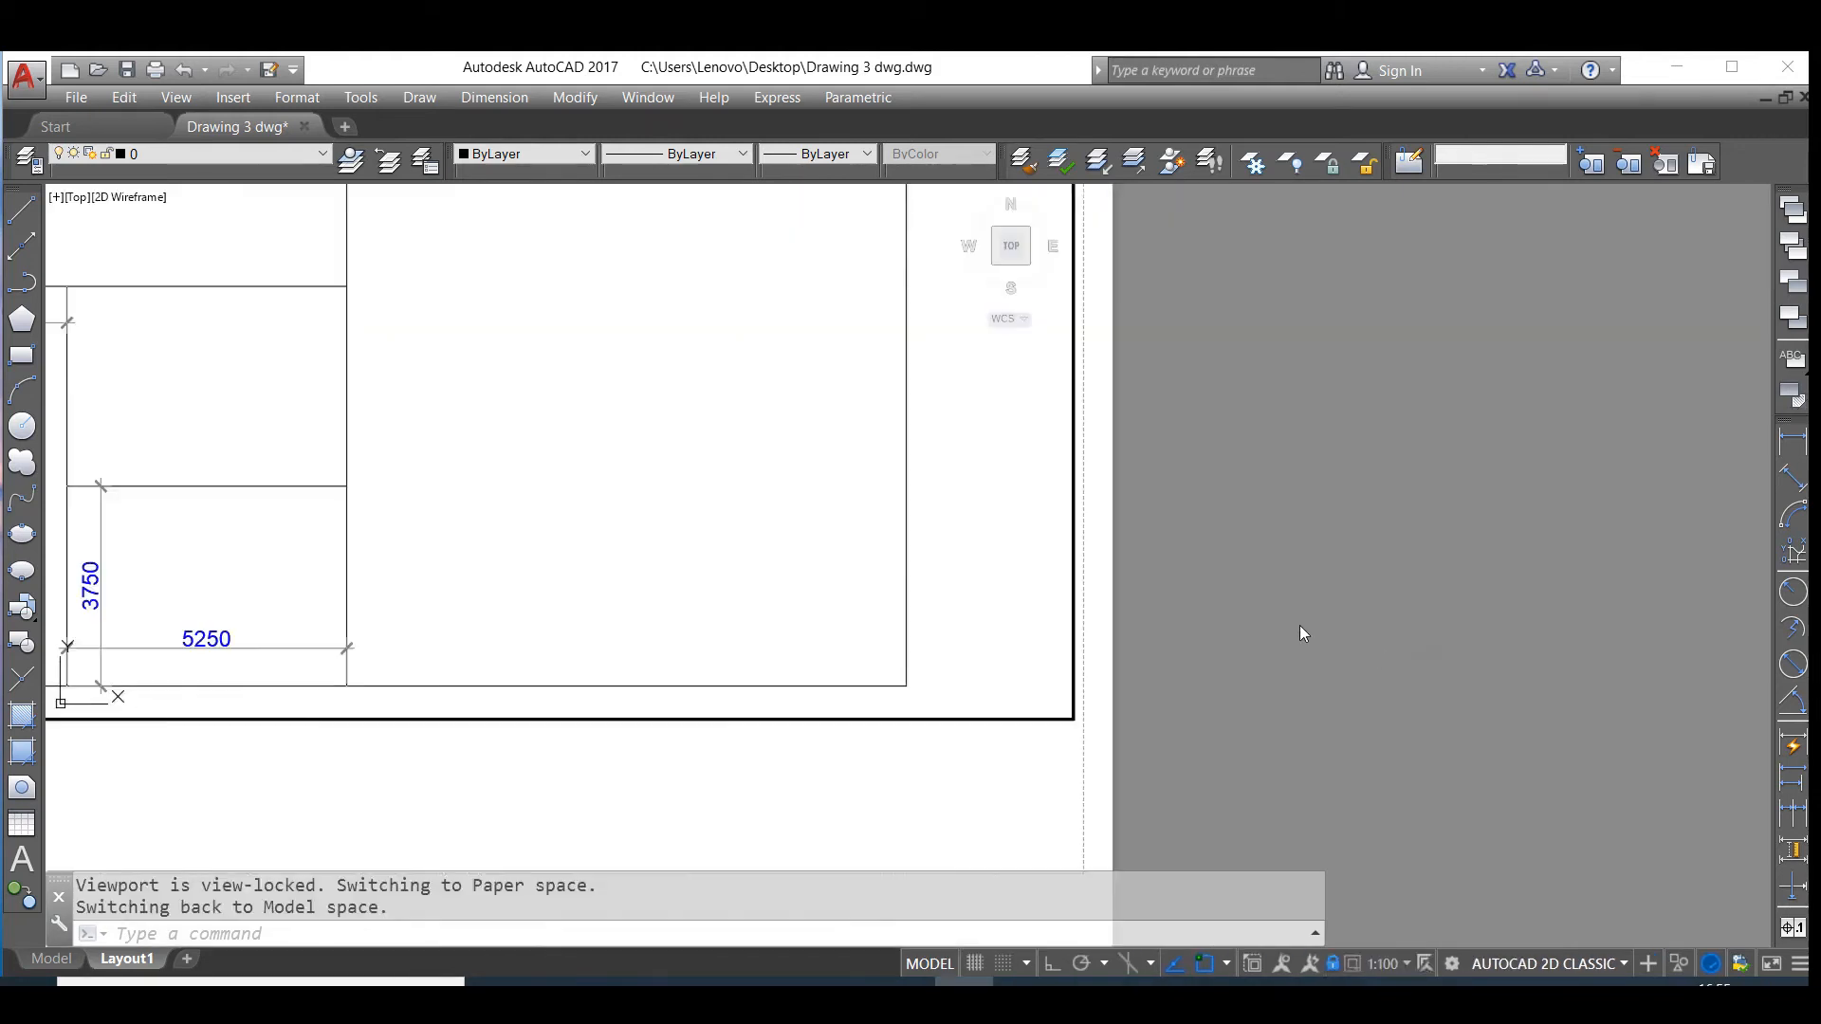
{"action": "scroll", "coordinate": [1331, 635], "scroll_direction": "down", "scroll_amount": 3}
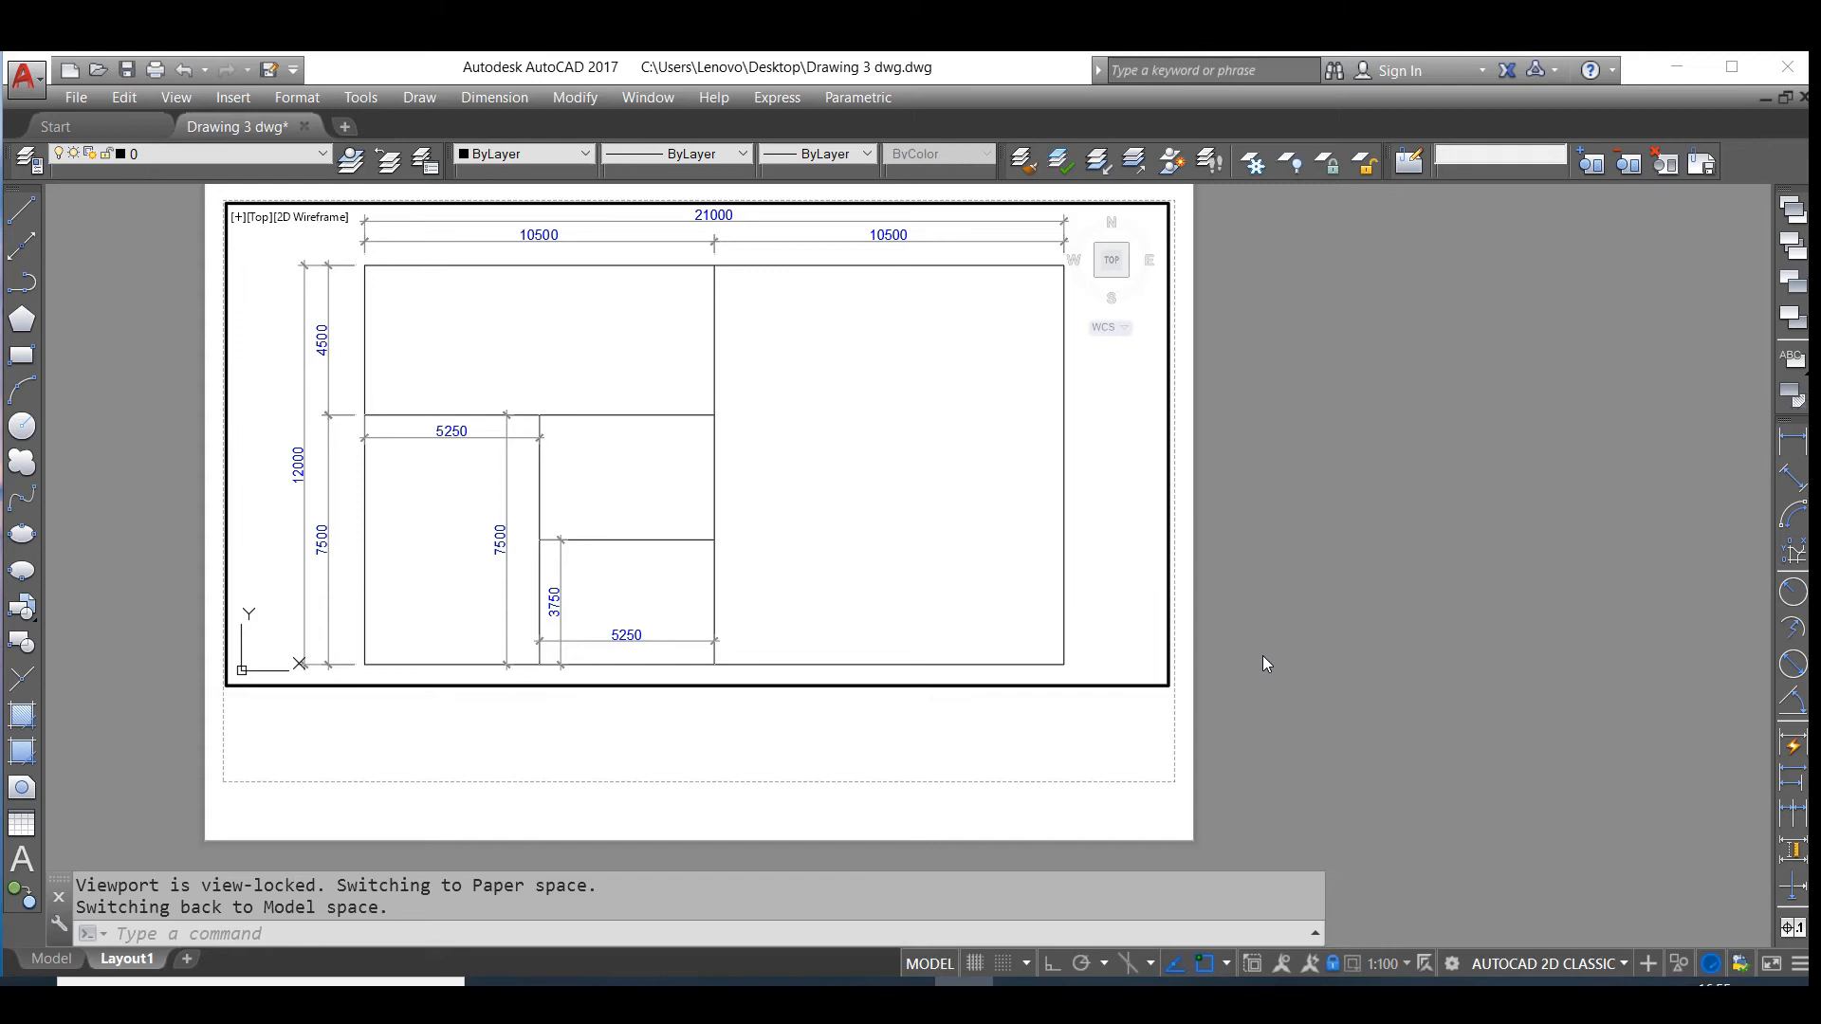
- Unlock the viewport and return to paper space
{"action": "left_click", "coordinate": [1332, 964]}
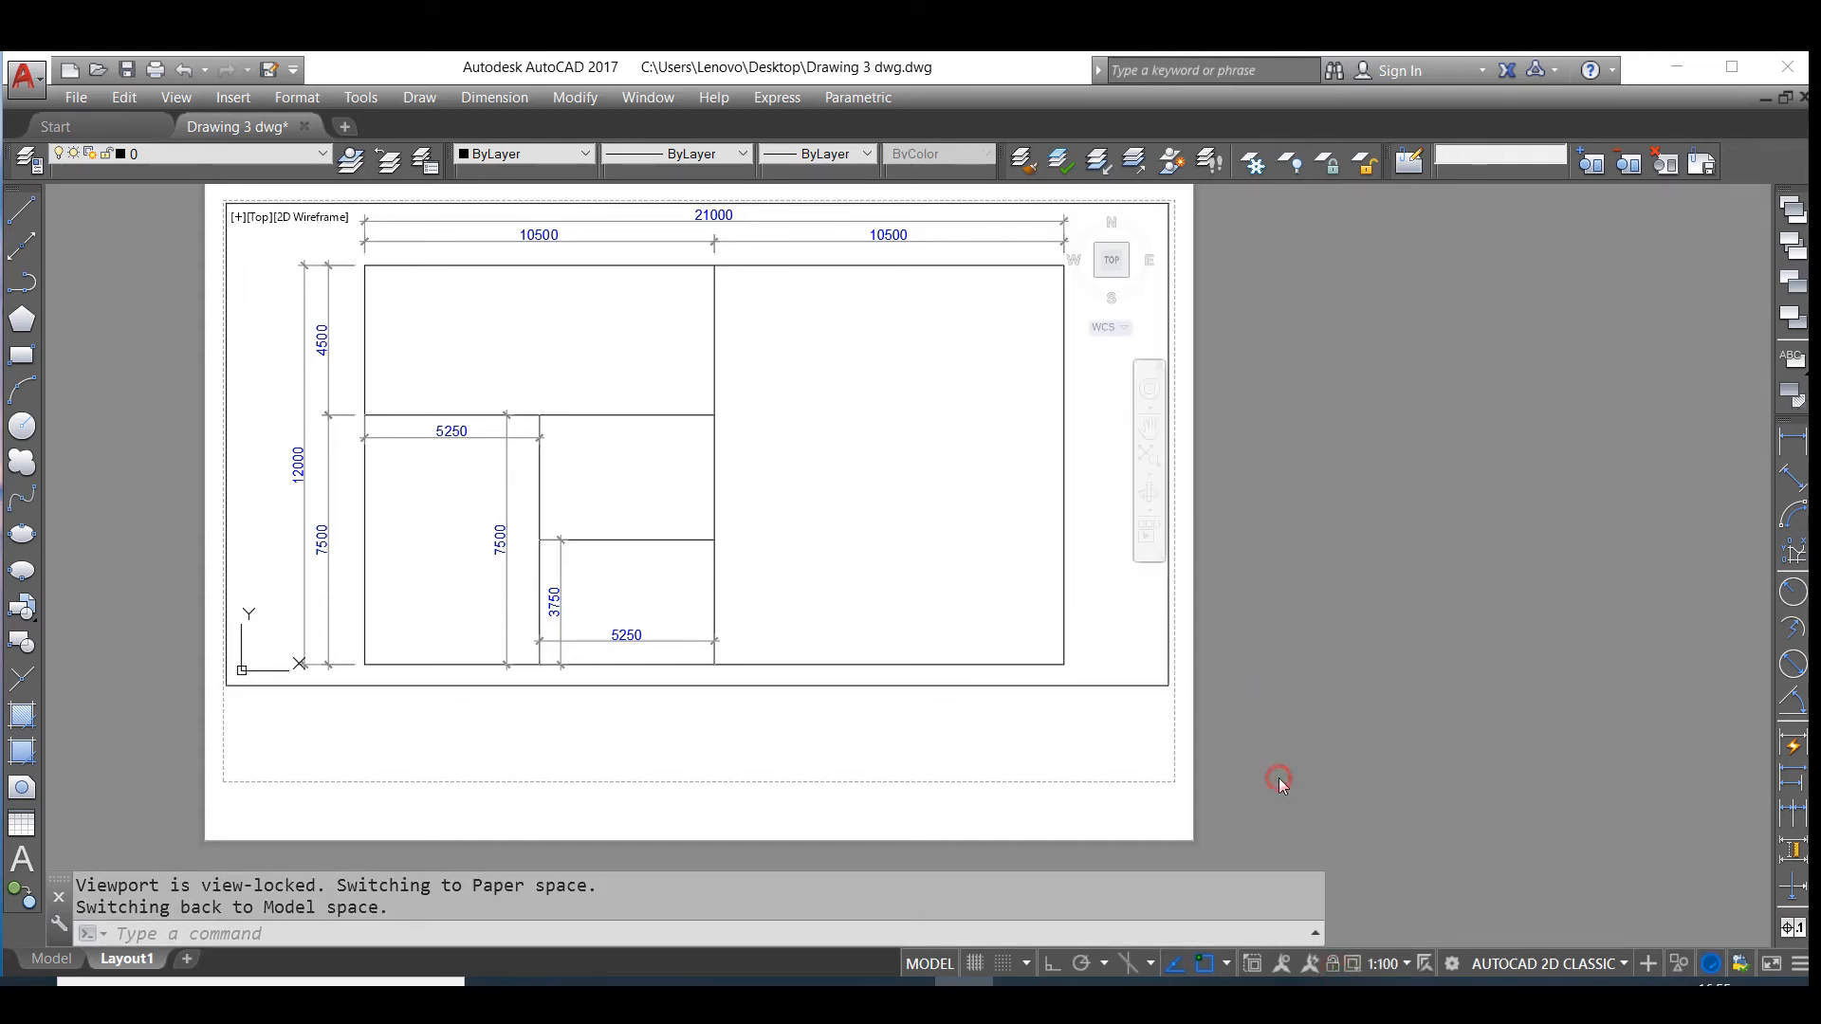
{"action": "left_click", "coordinate": [1019, 614]}
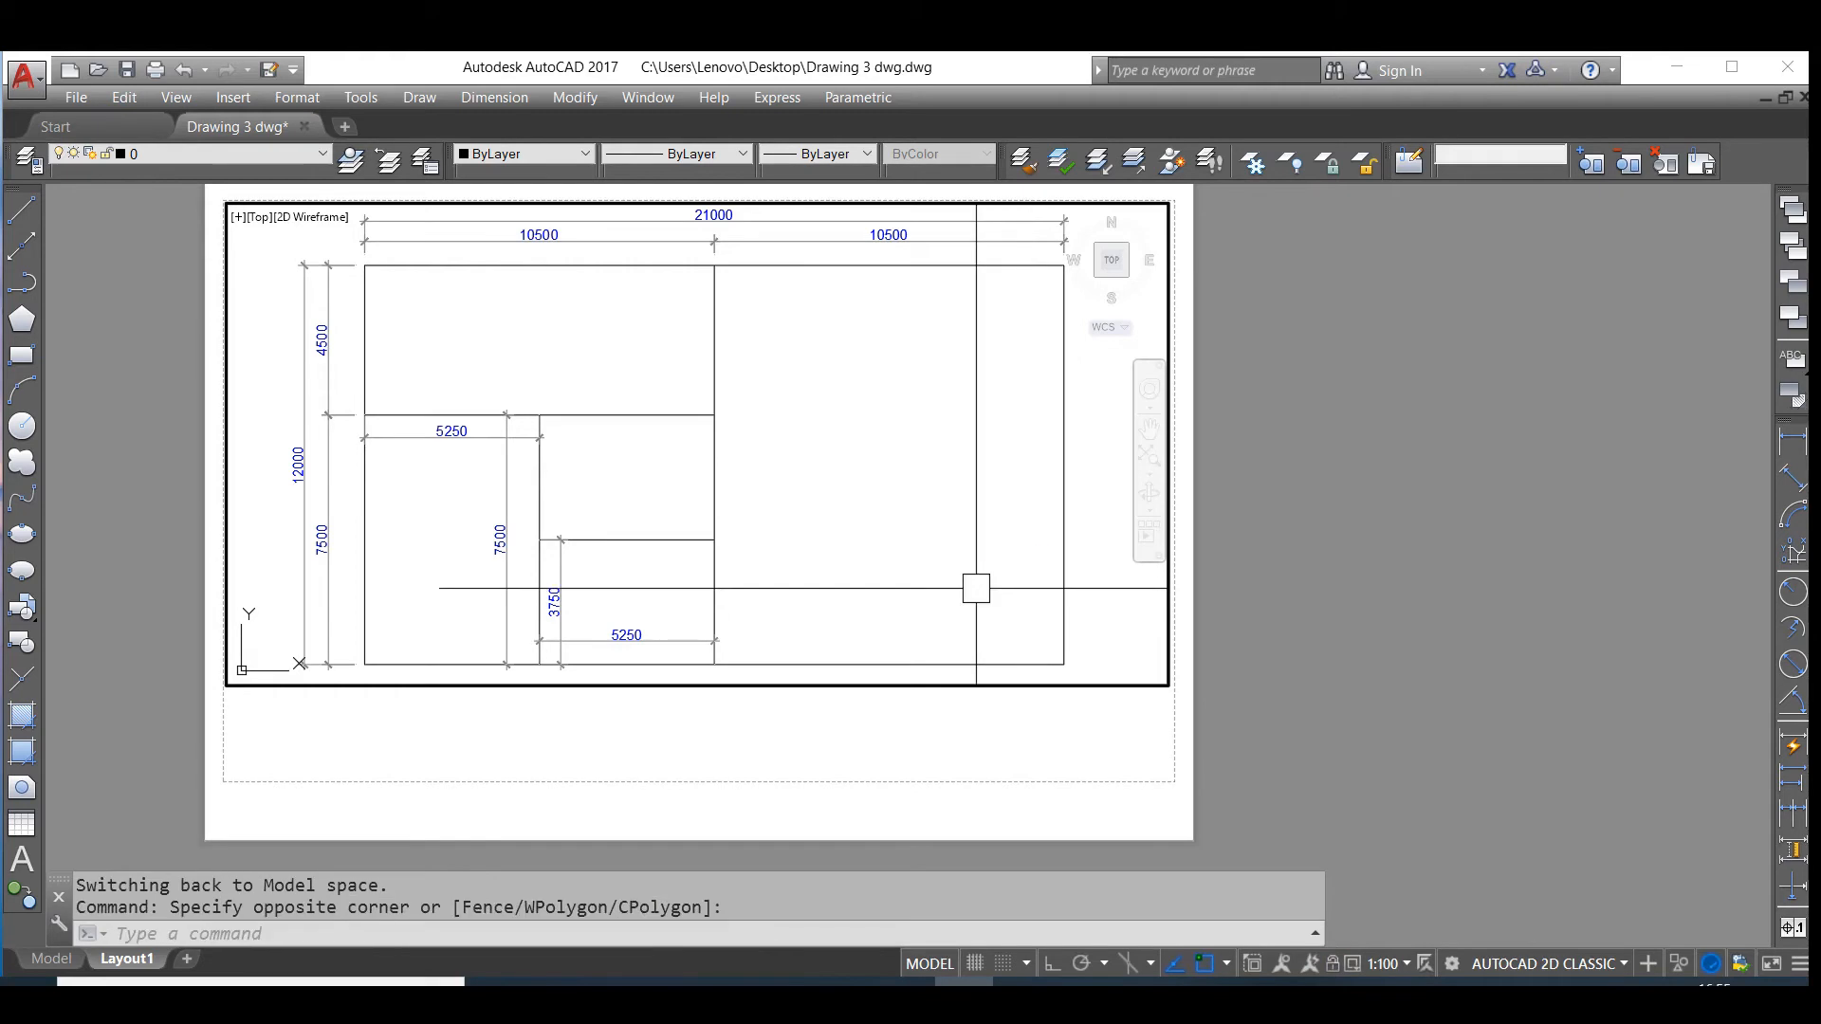
{"action": "double_click", "coordinate": [1233, 628]}
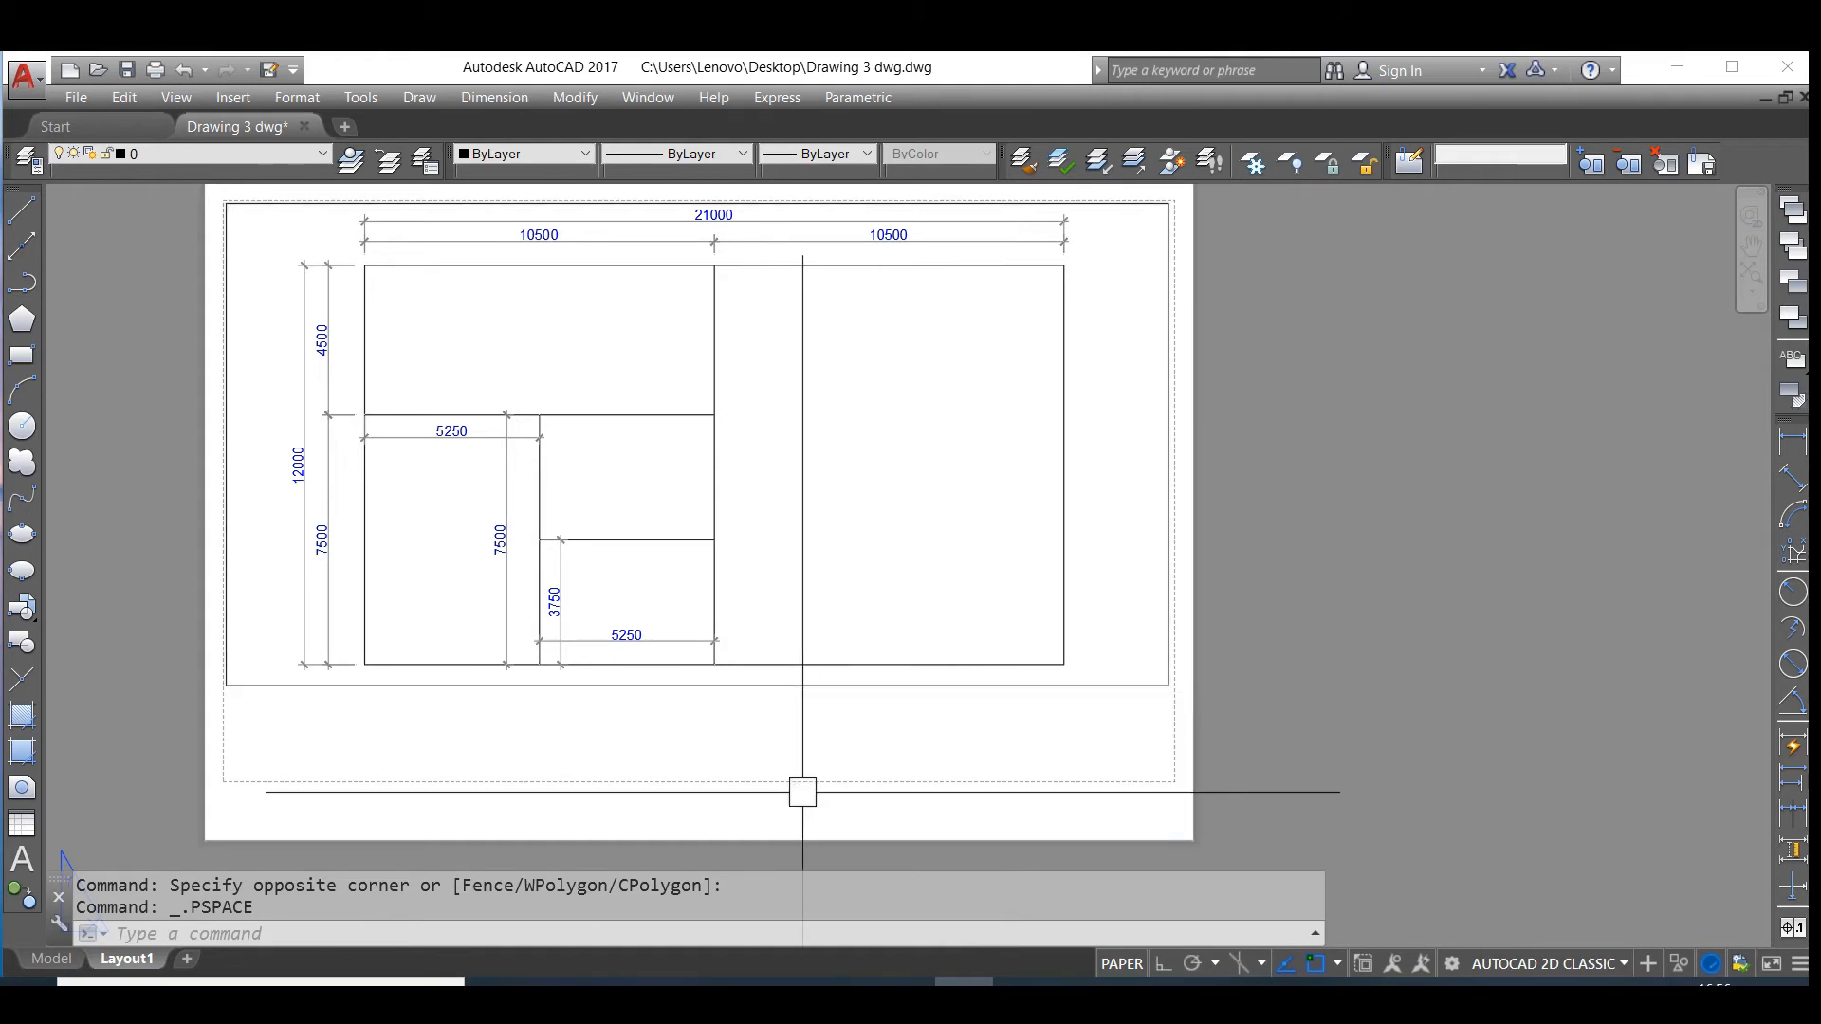
- Switch to the drawing's model space and examine the A4 and A3 title block frames
{"action": "left_click", "coordinate": [51, 959]}
{"action": "scroll", "coordinate": [759, 559], "scroll_direction": "down", "scroll_amount": 4}
{"action": "scroll", "coordinate": [731, 534], "scroll_direction": "down", "scroll_amount": 4}
{"action": "scroll", "coordinate": [859, 586], "scroll_direction": "up", "scroll_amount": 16}
{"action": "scroll", "coordinate": [1091, 500], "scroll_direction": "up", "scroll_amount": 5}
{"action": "scroll", "coordinate": [886, 521], "scroll_direction": "down", "scroll_amount": 5}
{"action": "scroll", "coordinate": [947, 508], "scroll_direction": "up", "scroll_amount": 5}
{"action": "scroll", "coordinate": [948, 506], "scroll_direction": "down", "scroll_amount": 5}
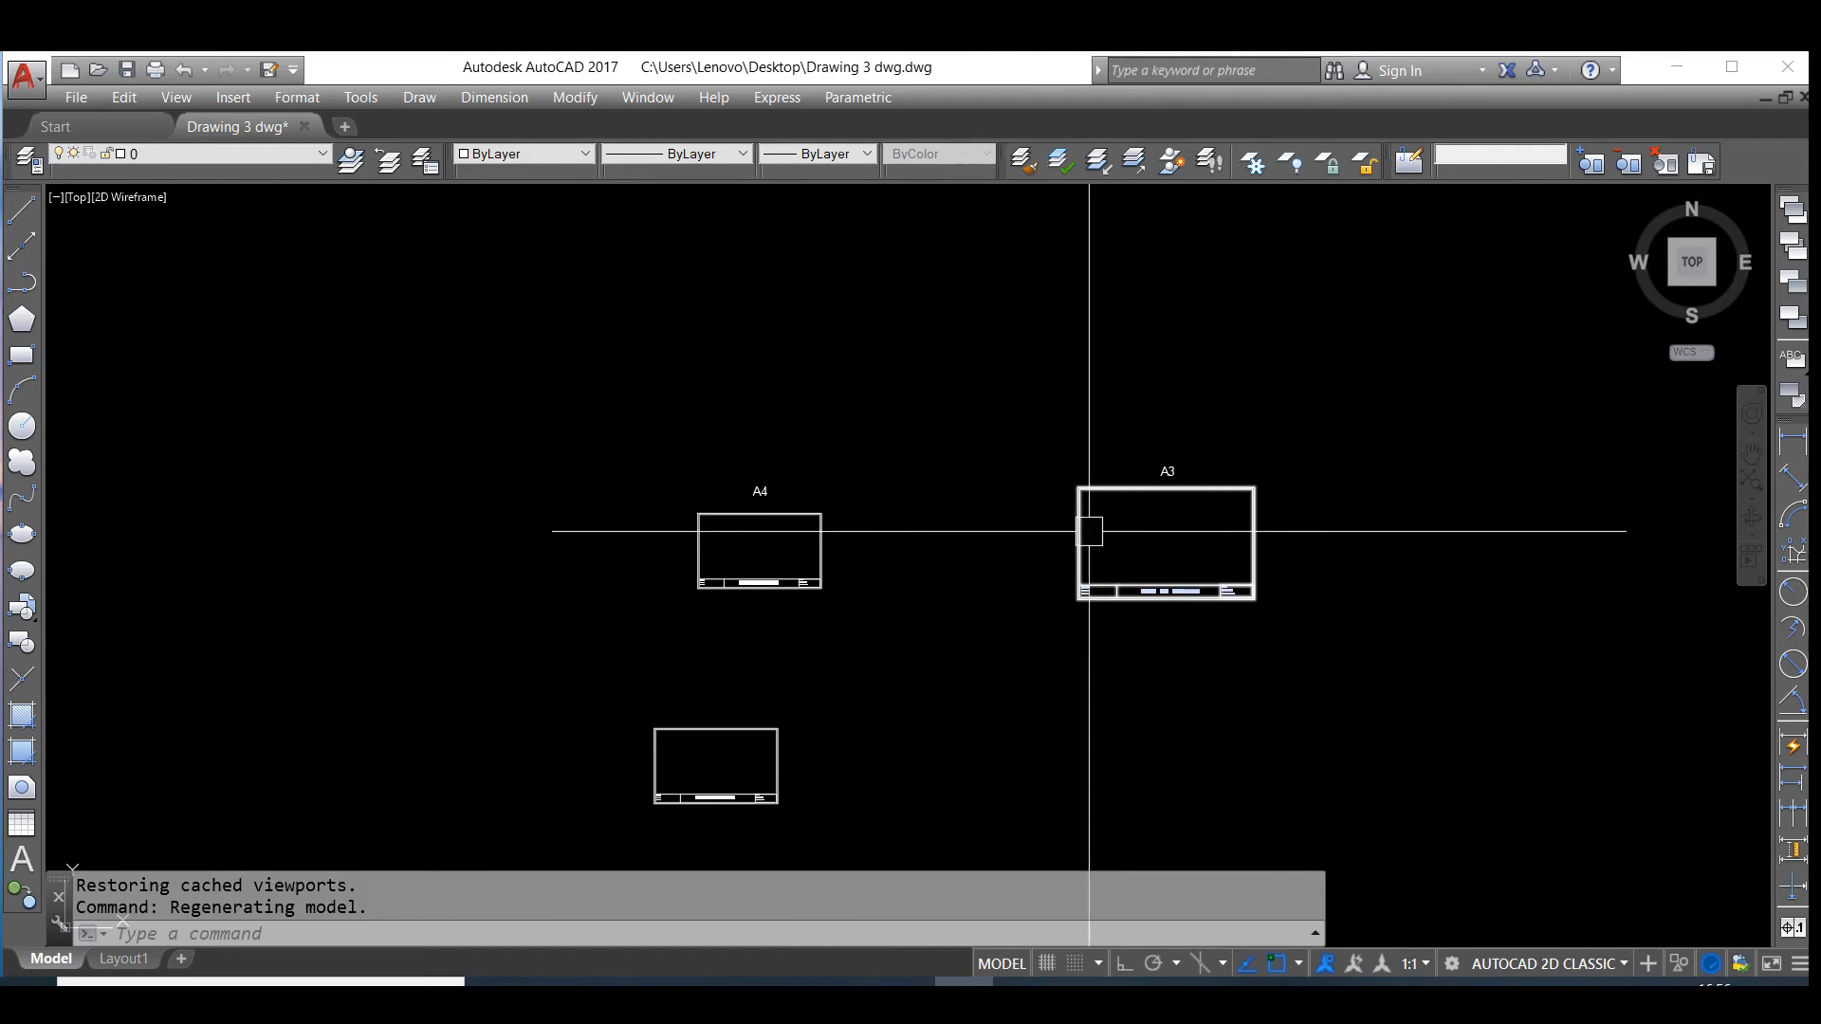
{"action": "scroll", "coordinate": [749, 545], "scroll_direction": "up", "scroll_amount": 5}
{"action": "scroll", "coordinate": [611, 542], "scroll_direction": "down", "scroll_amount": 5}
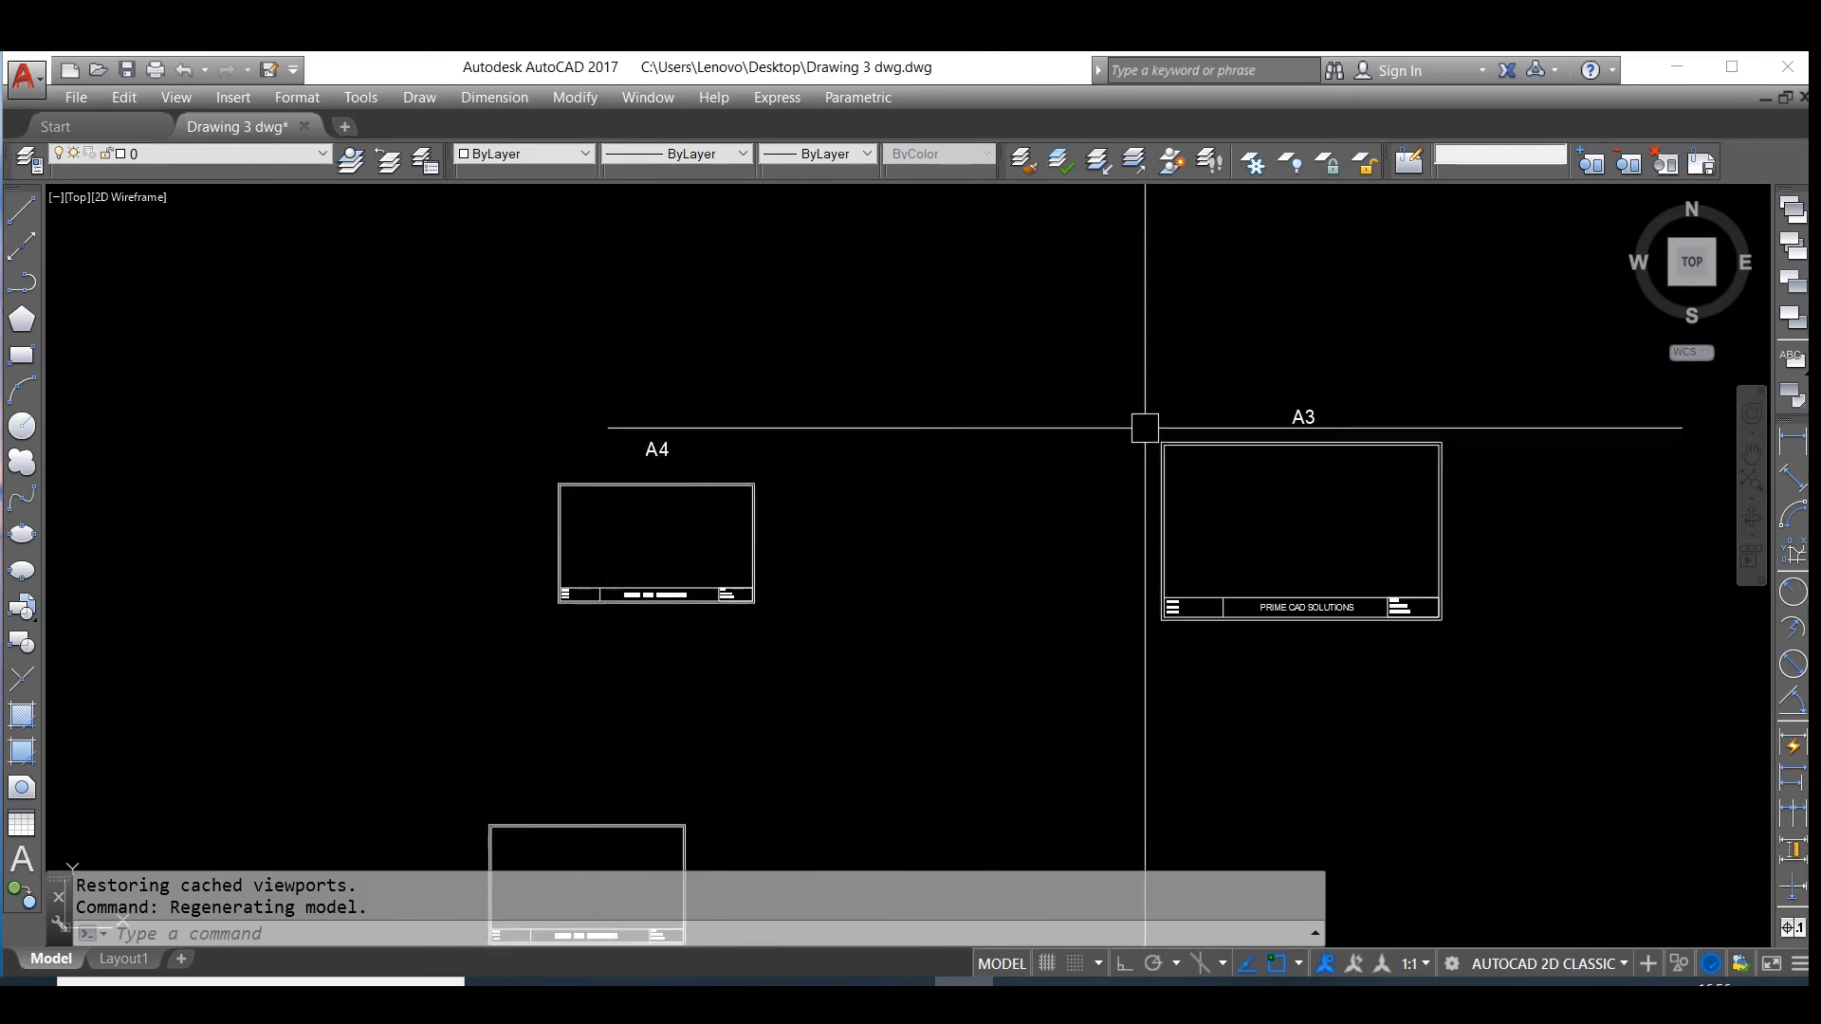
{"action": "scroll", "coordinate": [1233, 616], "scroll_direction": "up", "scroll_amount": 5}
{"action": "scroll", "coordinate": [775, 577], "scroll_direction": "down", "scroll_amount": 2}
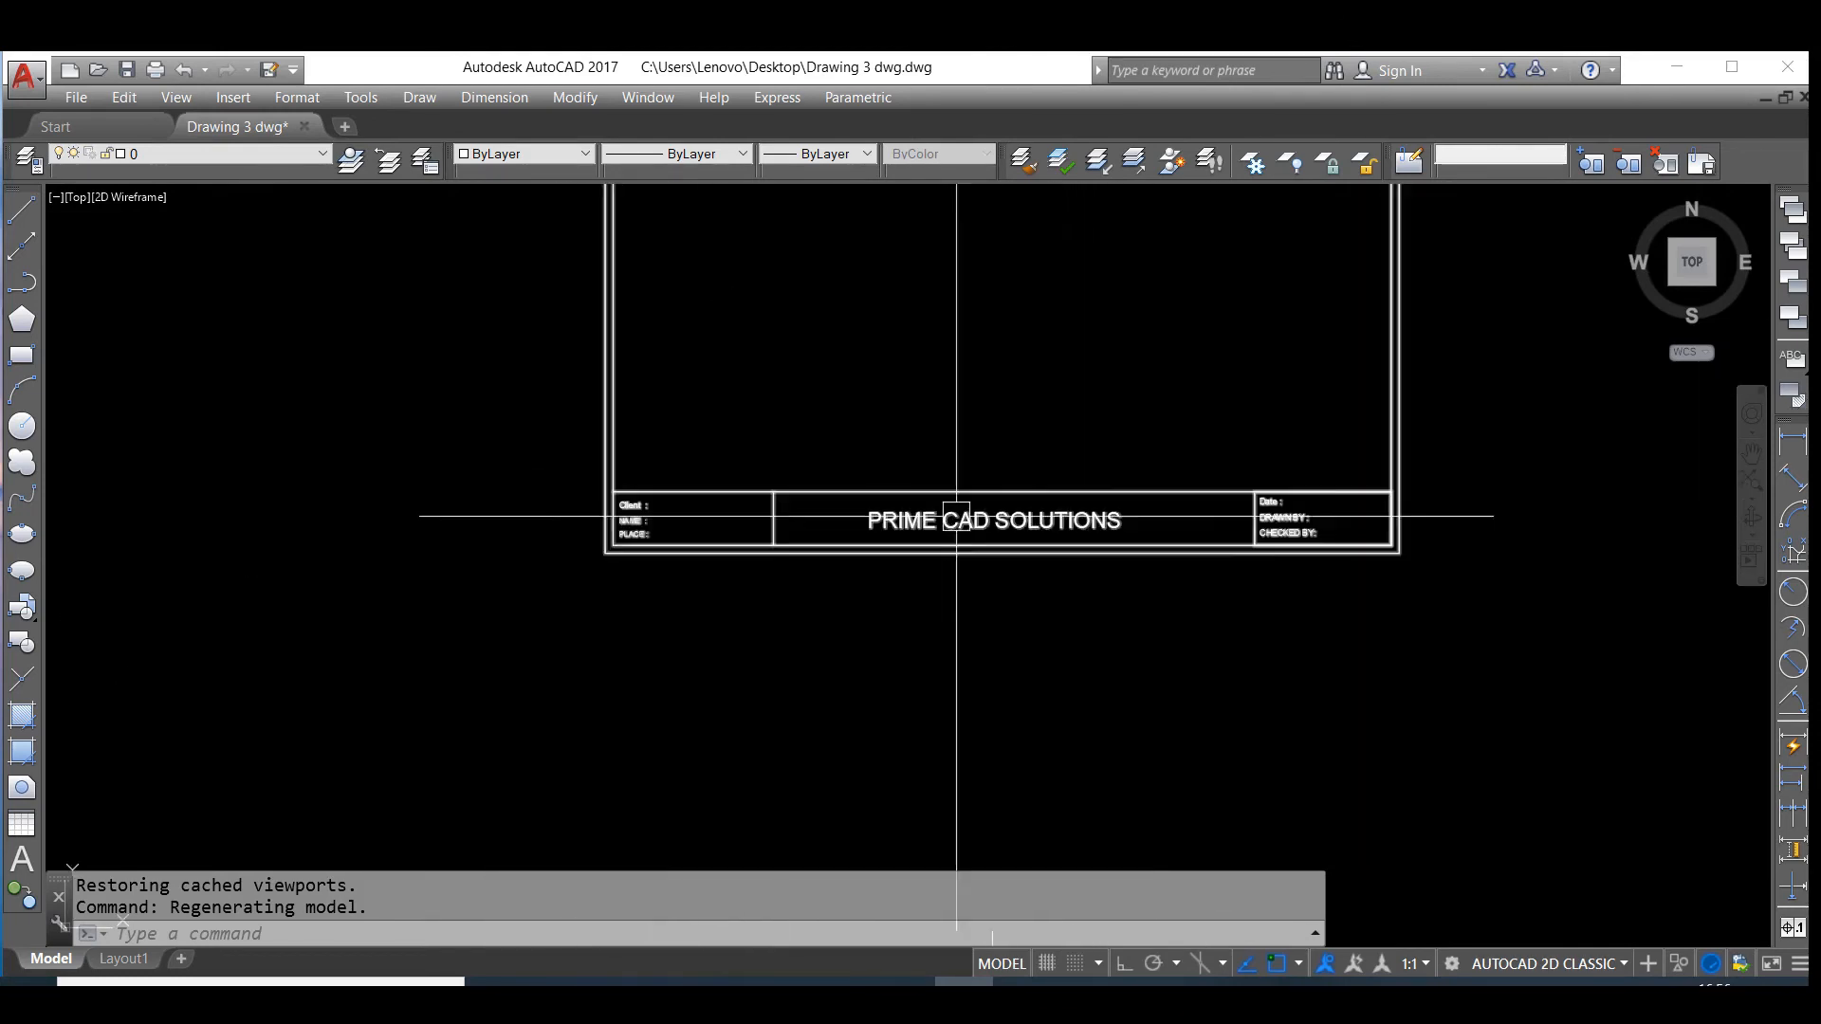
{"action": "scroll", "coordinate": [992, 662], "scroll_direction": "down", "scroll_amount": 3}
{"action": "scroll", "coordinate": [1165, 568], "scroll_direction": "up", "scroll_amount": 2}
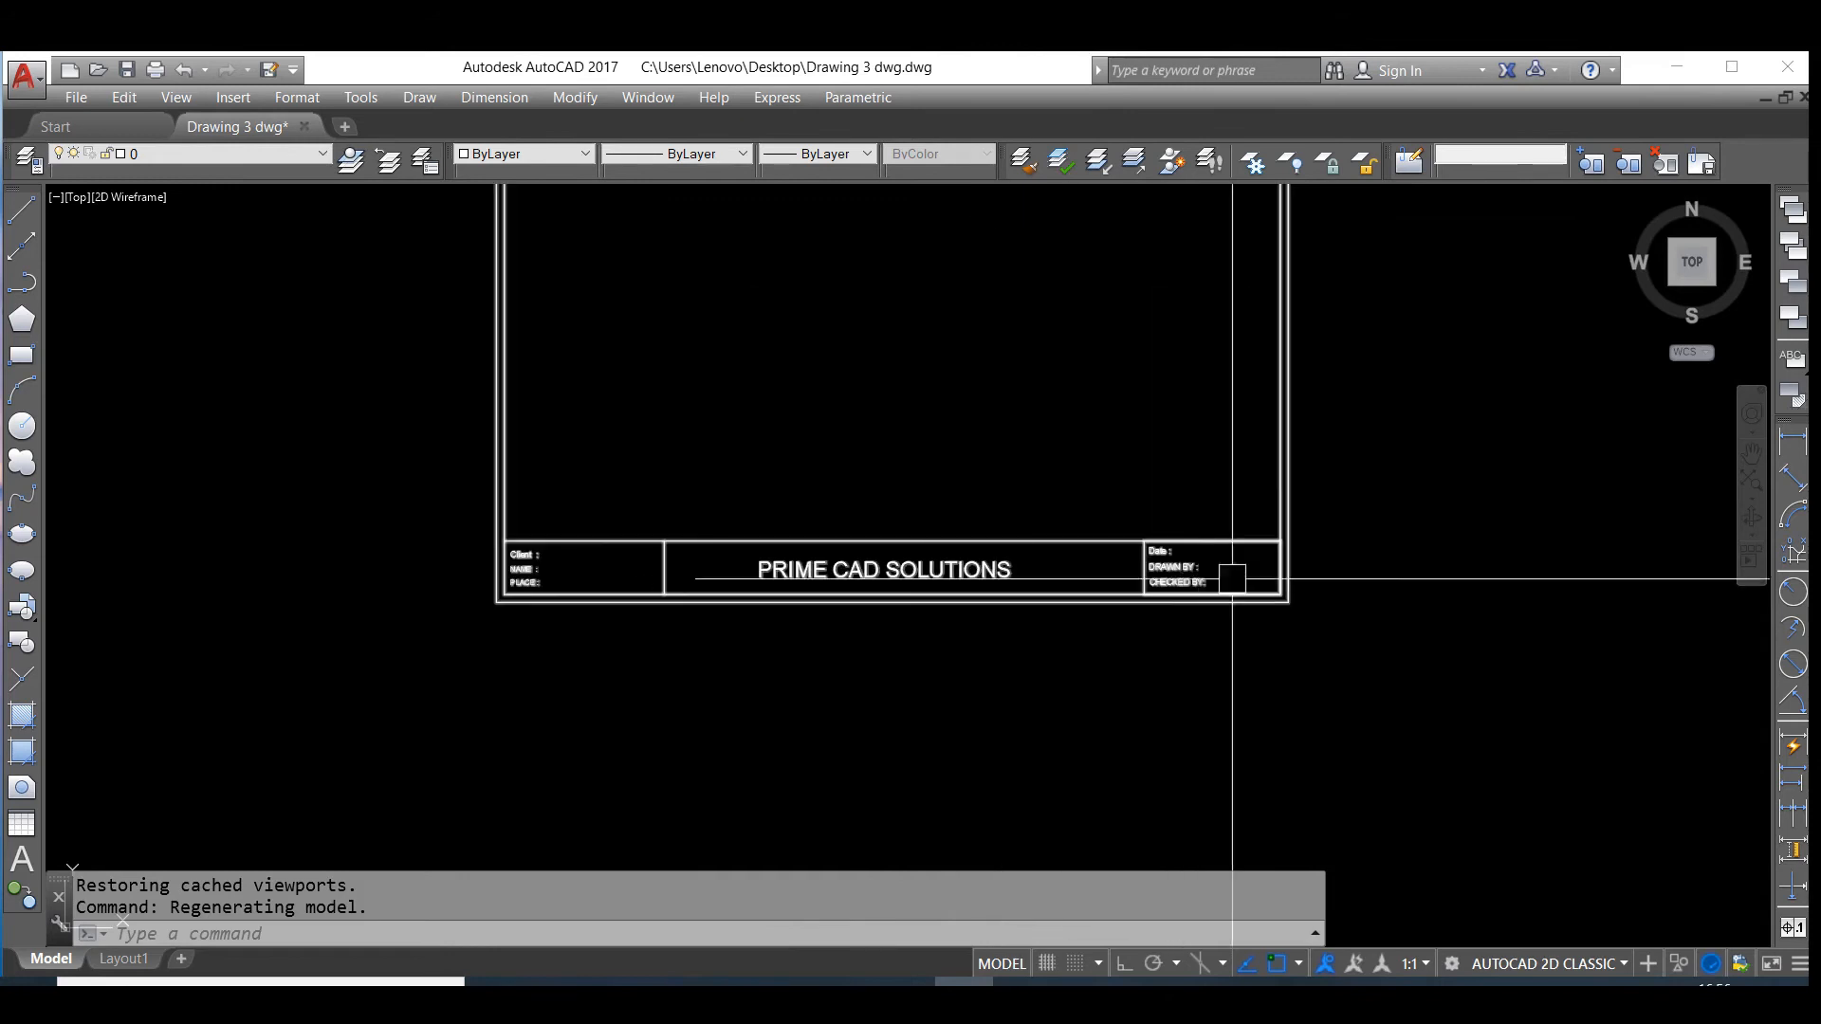
{"action": "scroll", "coordinate": [844, 578], "scroll_direction": "down", "scroll_amount": 3}
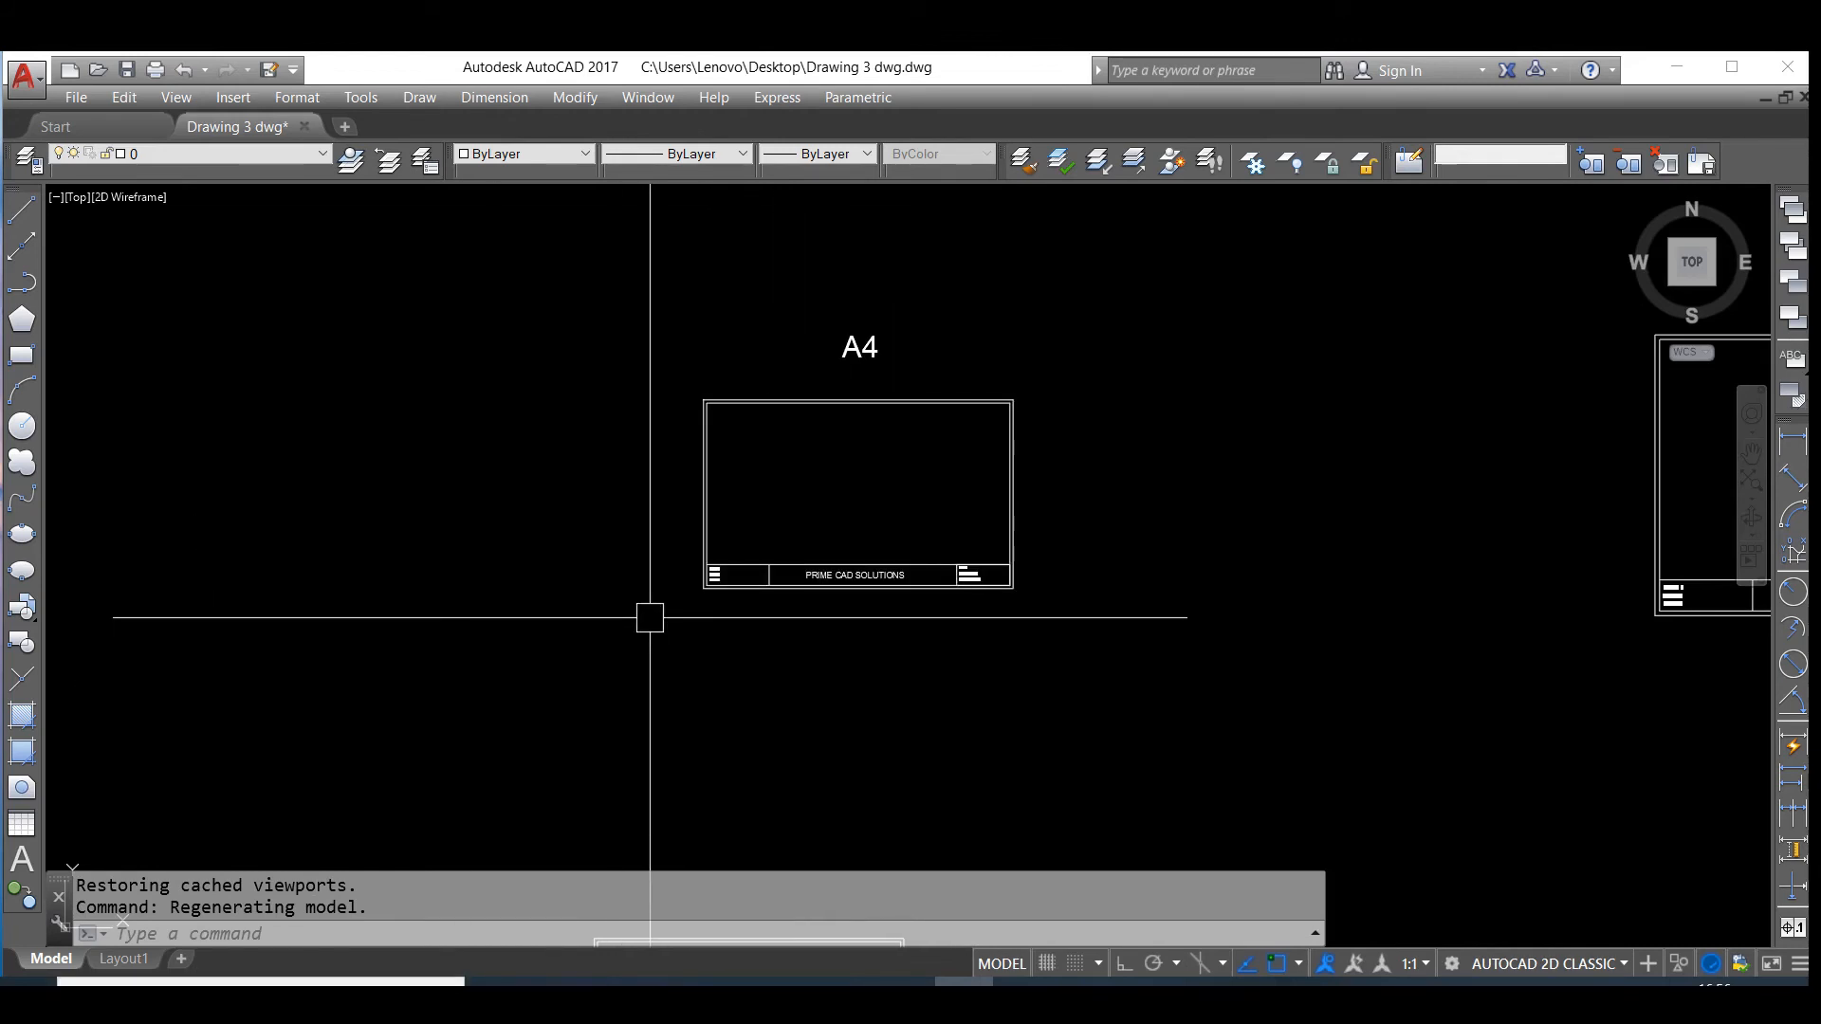
- Copy the A4 title block frame from model space and paste it beside the sheet in Layout1
{"action": "left_click", "coordinate": [854, 573]}
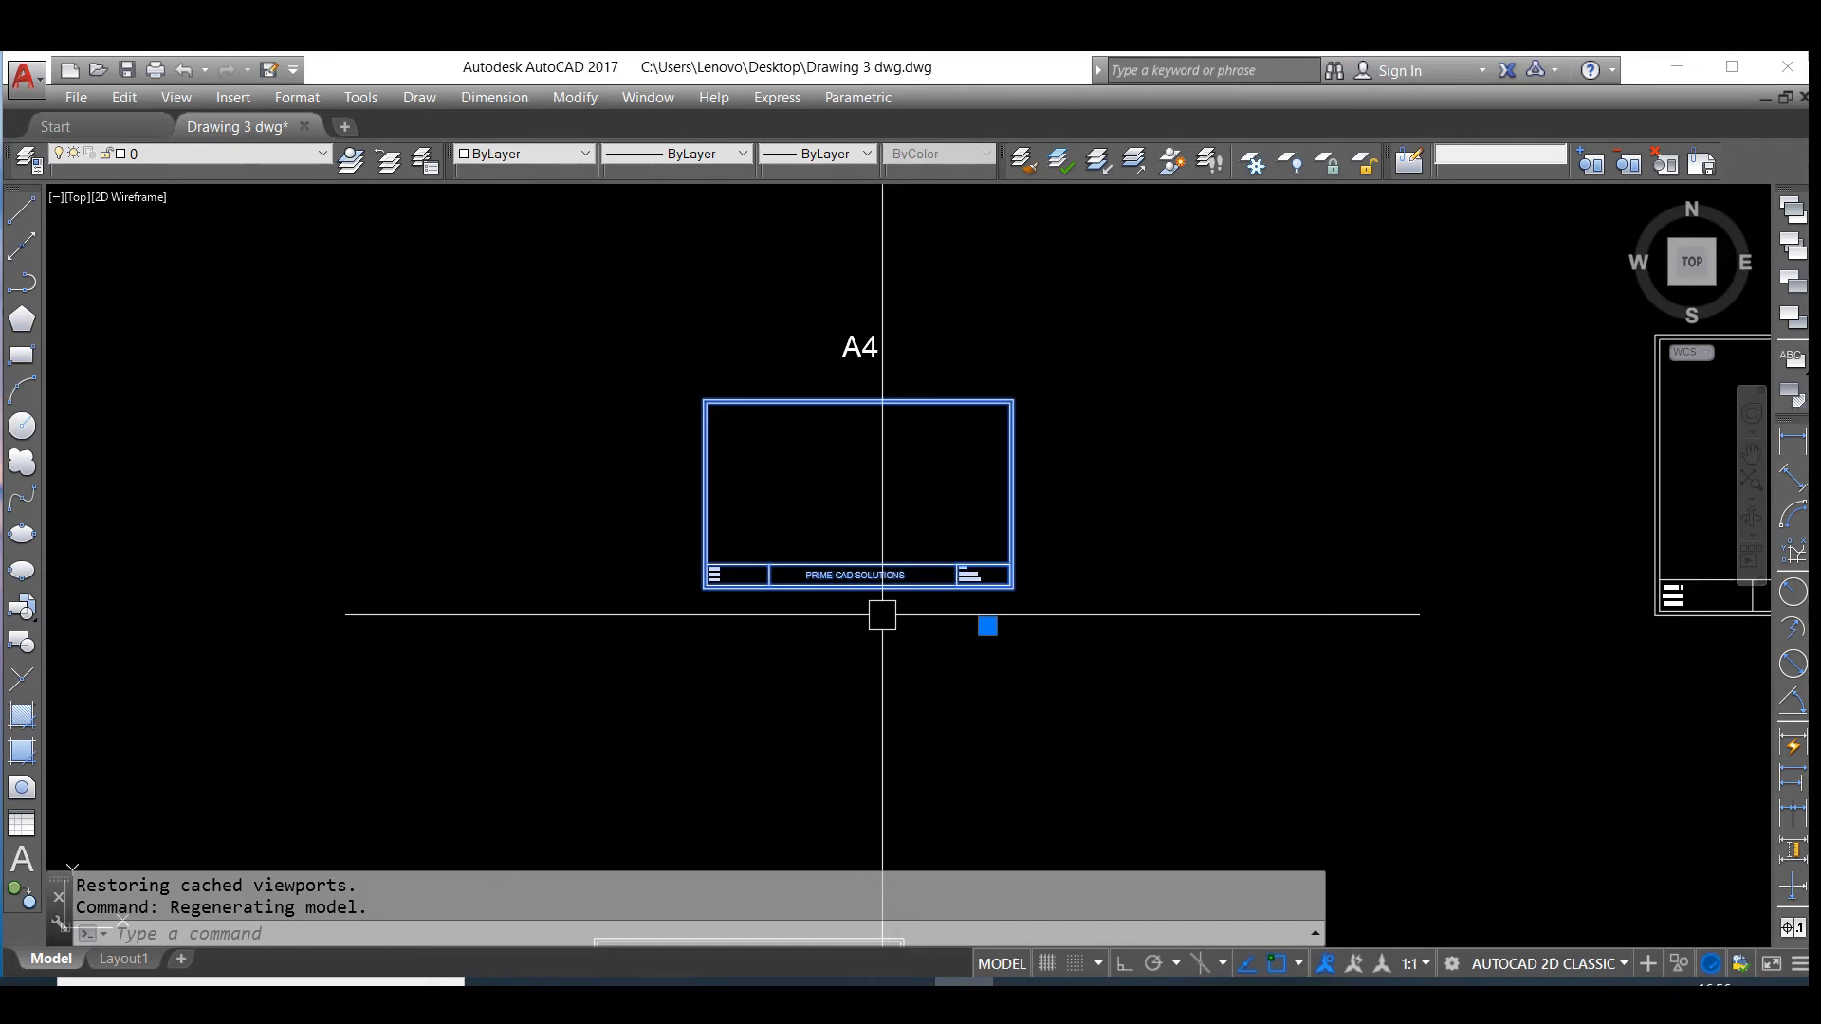
{"action": "key", "text": "ctrl+c"}
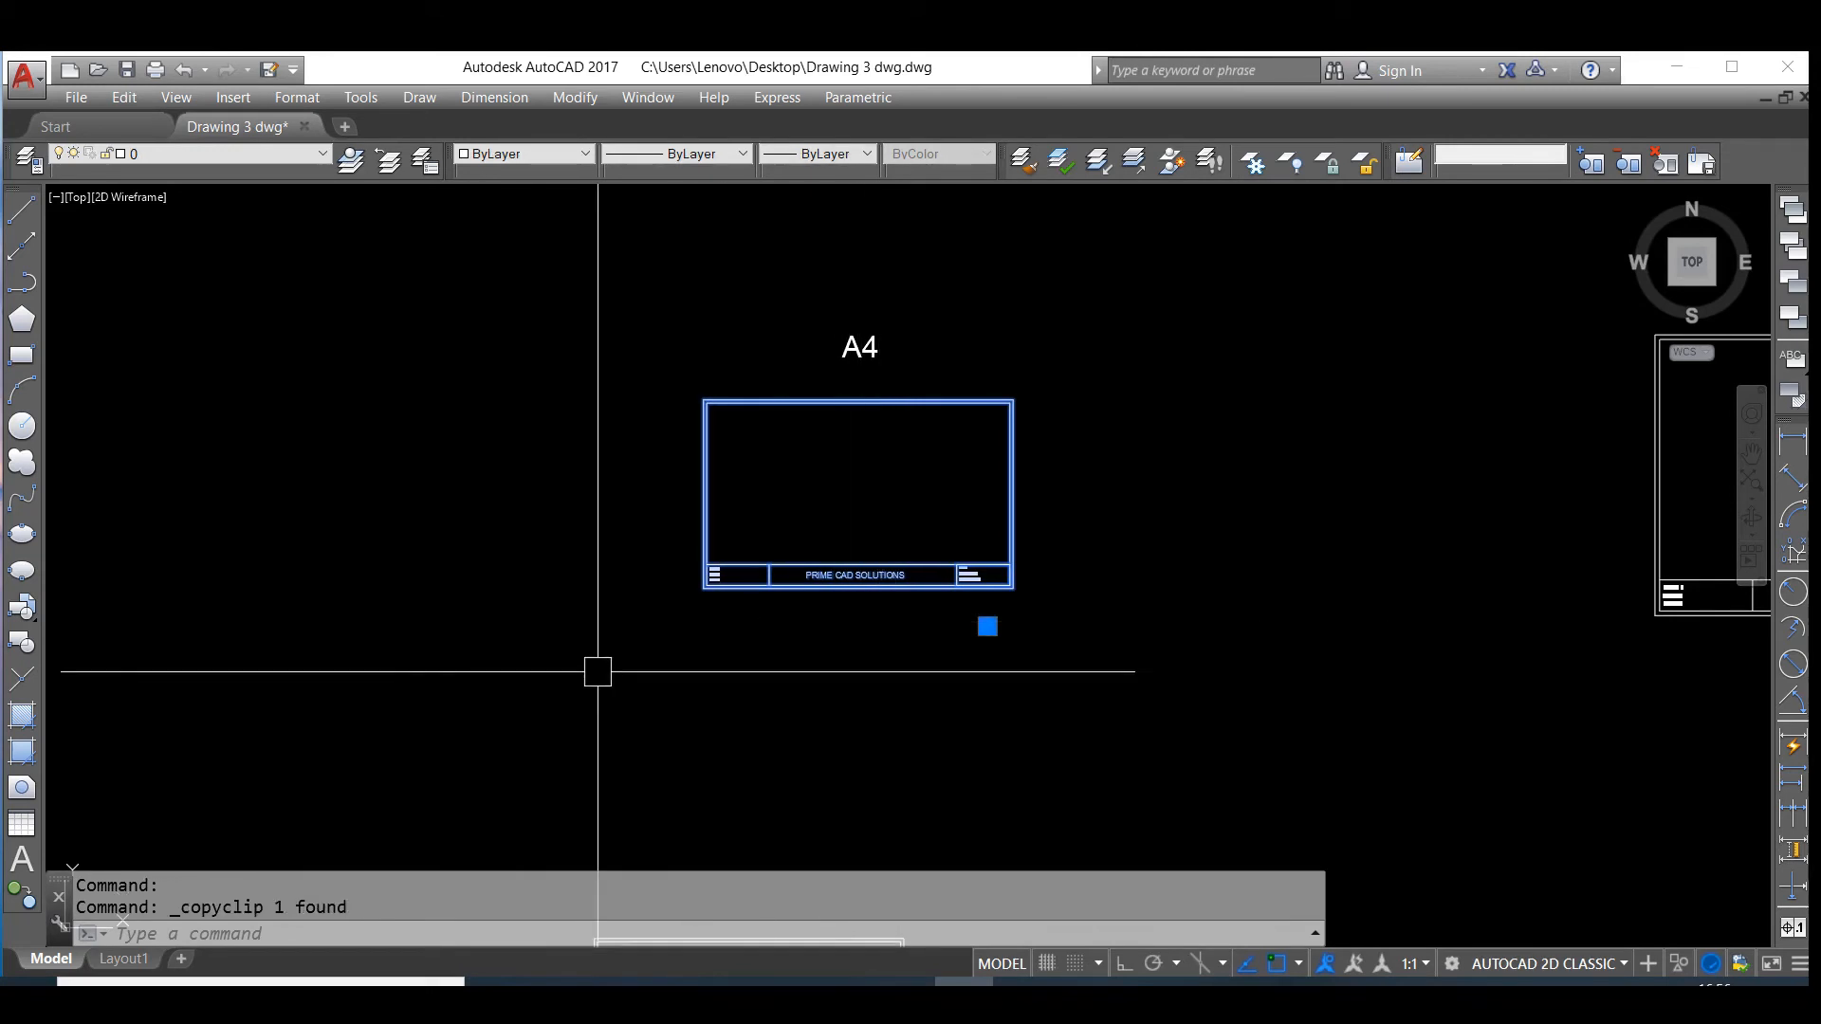
{"action": "left_click", "coordinate": [123, 959]}
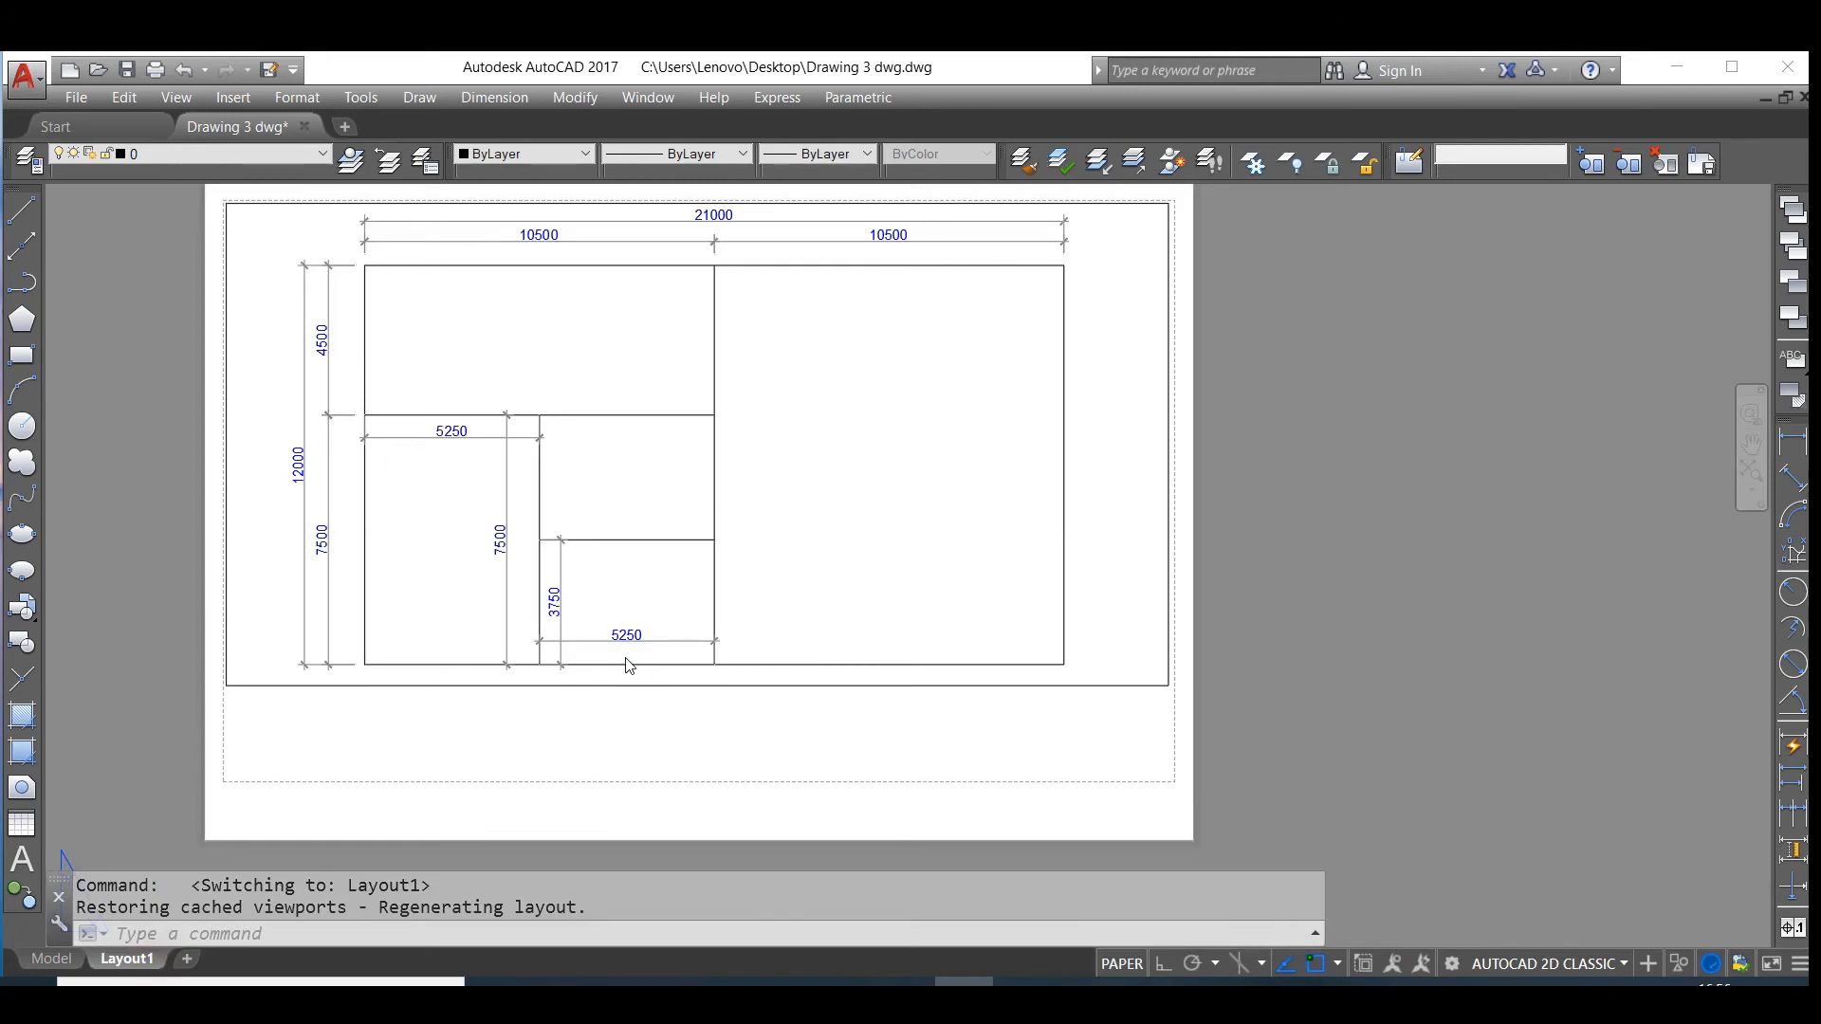
{"action": "left_click", "coordinate": [1228, 555]}
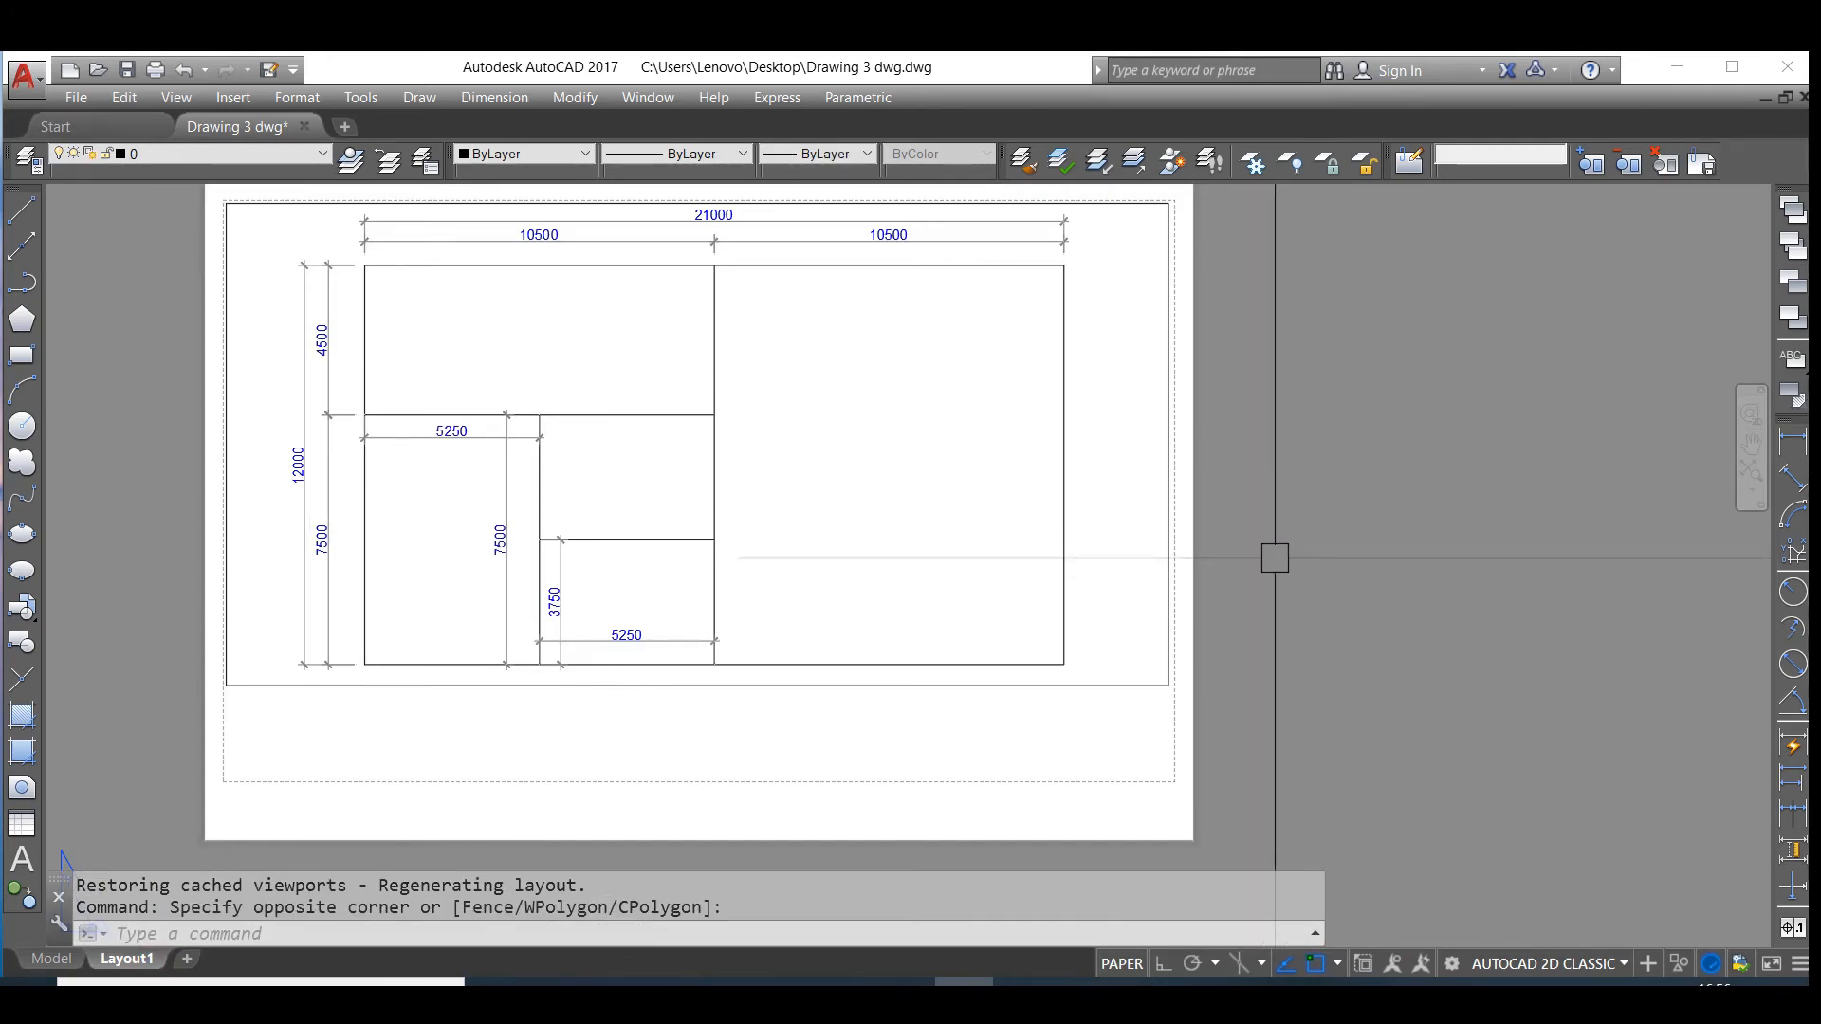
{"action": "key", "text": "ctrl+v"}
{"action": "scroll", "coordinate": [1275, 558], "scroll_direction": "down", "scroll_amount": 5}
{"action": "scroll", "coordinate": [1275, 641], "scroll_direction": "up", "scroll_amount": 2}
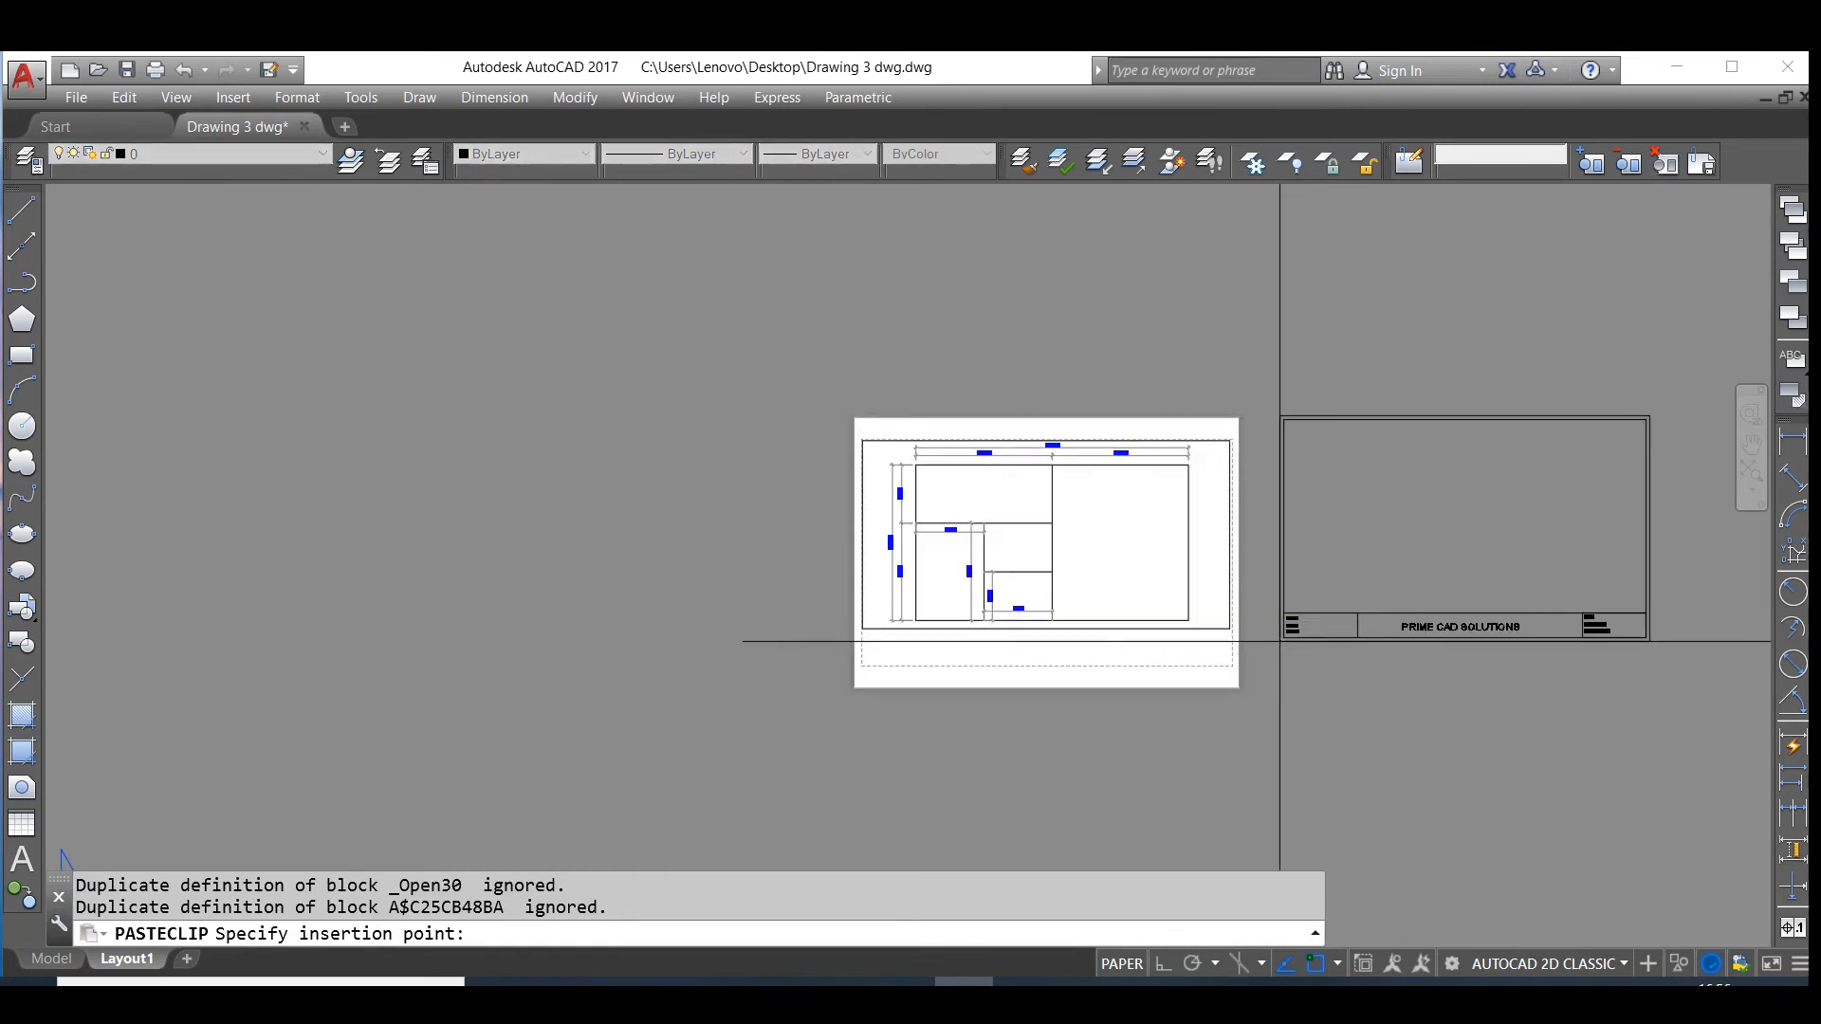
{"action": "left_click", "coordinate": [1307, 680]}
- Move the pasted A4 title block frame onto the sheet, fitting its outer border inside the printable area
{"action": "left_click", "coordinate": [1326, 645]}
{"action": "type", "text": "m"}
{"action": "key", "text": "Return"}
{"action": "scroll", "coordinate": [1252, 439], "scroll_direction": "up", "scroll_amount": 5}
{"action": "left_click", "coordinate": [1260, 368]}
{"action": "scroll", "coordinate": [1419, 415], "scroll_direction": "down", "scroll_amount": 4}
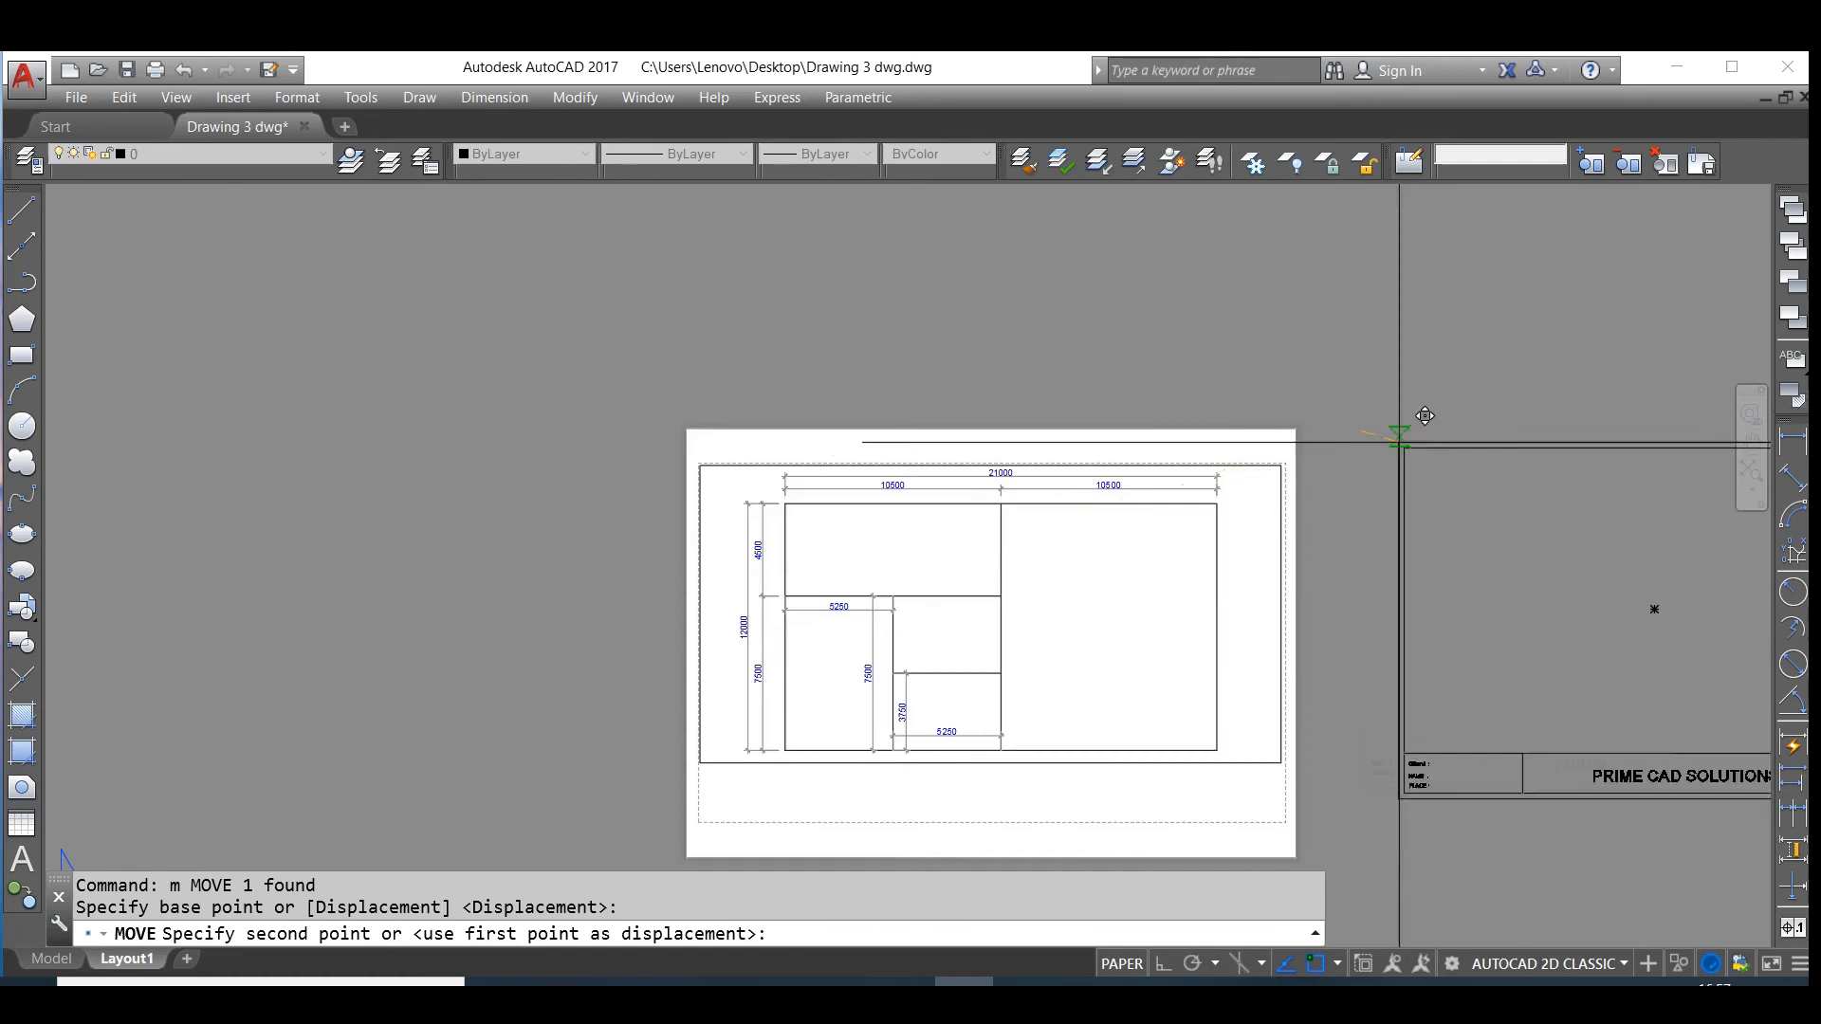
{"action": "scroll", "coordinate": [853, 476], "scroll_direction": "up", "scroll_amount": 4}
{"action": "scroll", "coordinate": [749, 366], "scroll_direction": "up", "scroll_amount": 3}
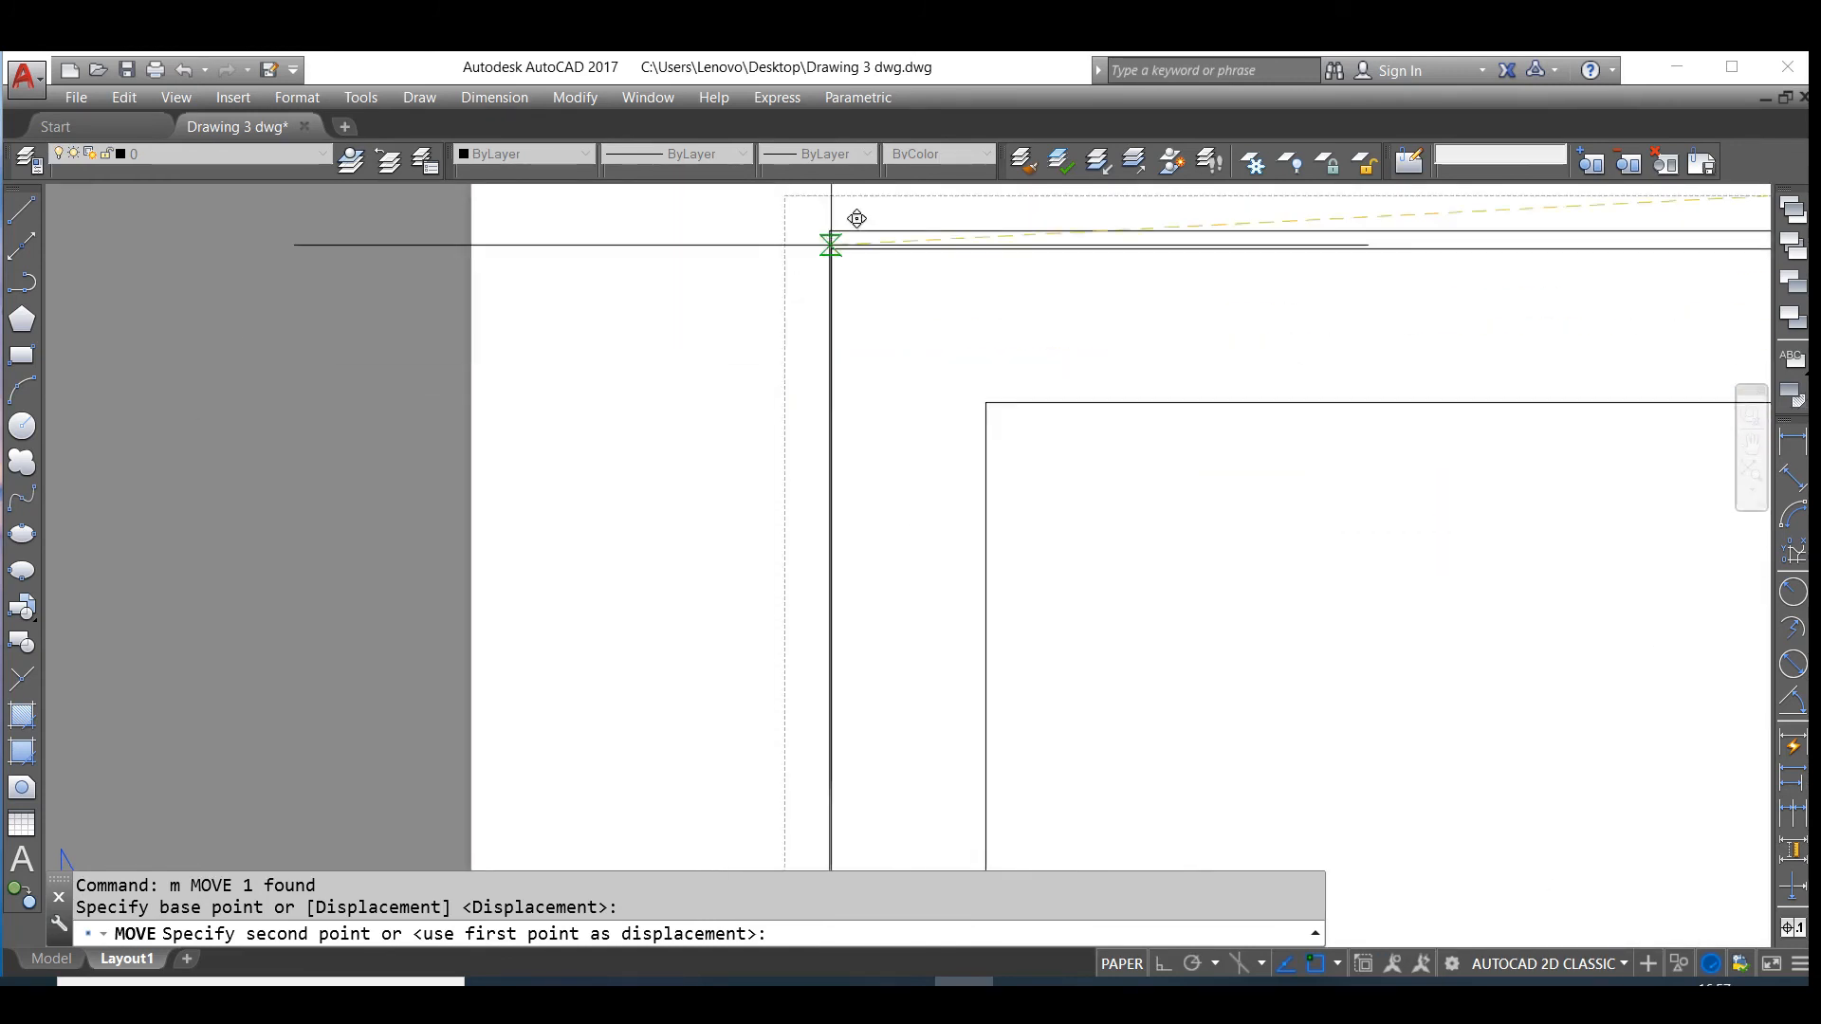
{"action": "scroll", "coordinate": [768, 375], "scroll_direction": "down", "scroll_amount": 4}
{"action": "scroll", "coordinate": [770, 315], "scroll_direction": "up", "scroll_amount": 4}
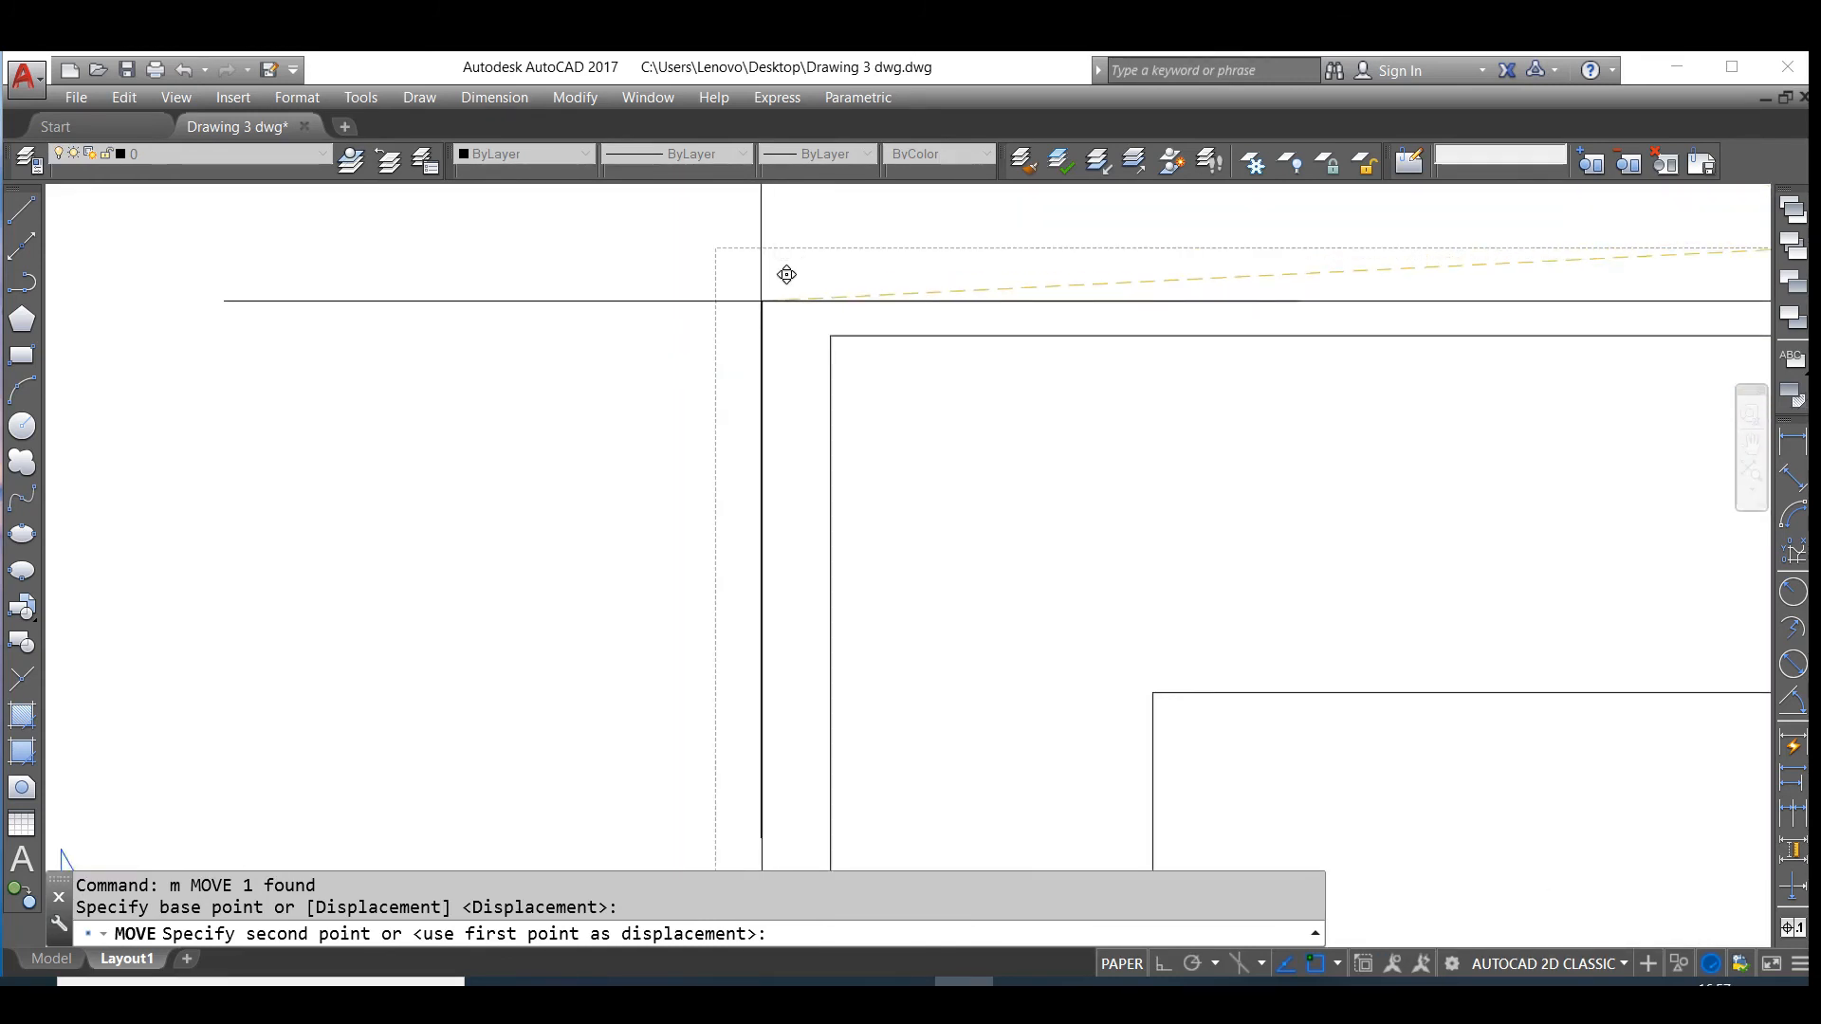
{"action": "left_click", "coordinate": [760, 302]}
{"action": "scroll", "coordinate": [621, 324], "scroll_direction": "down", "scroll_amount": 6}
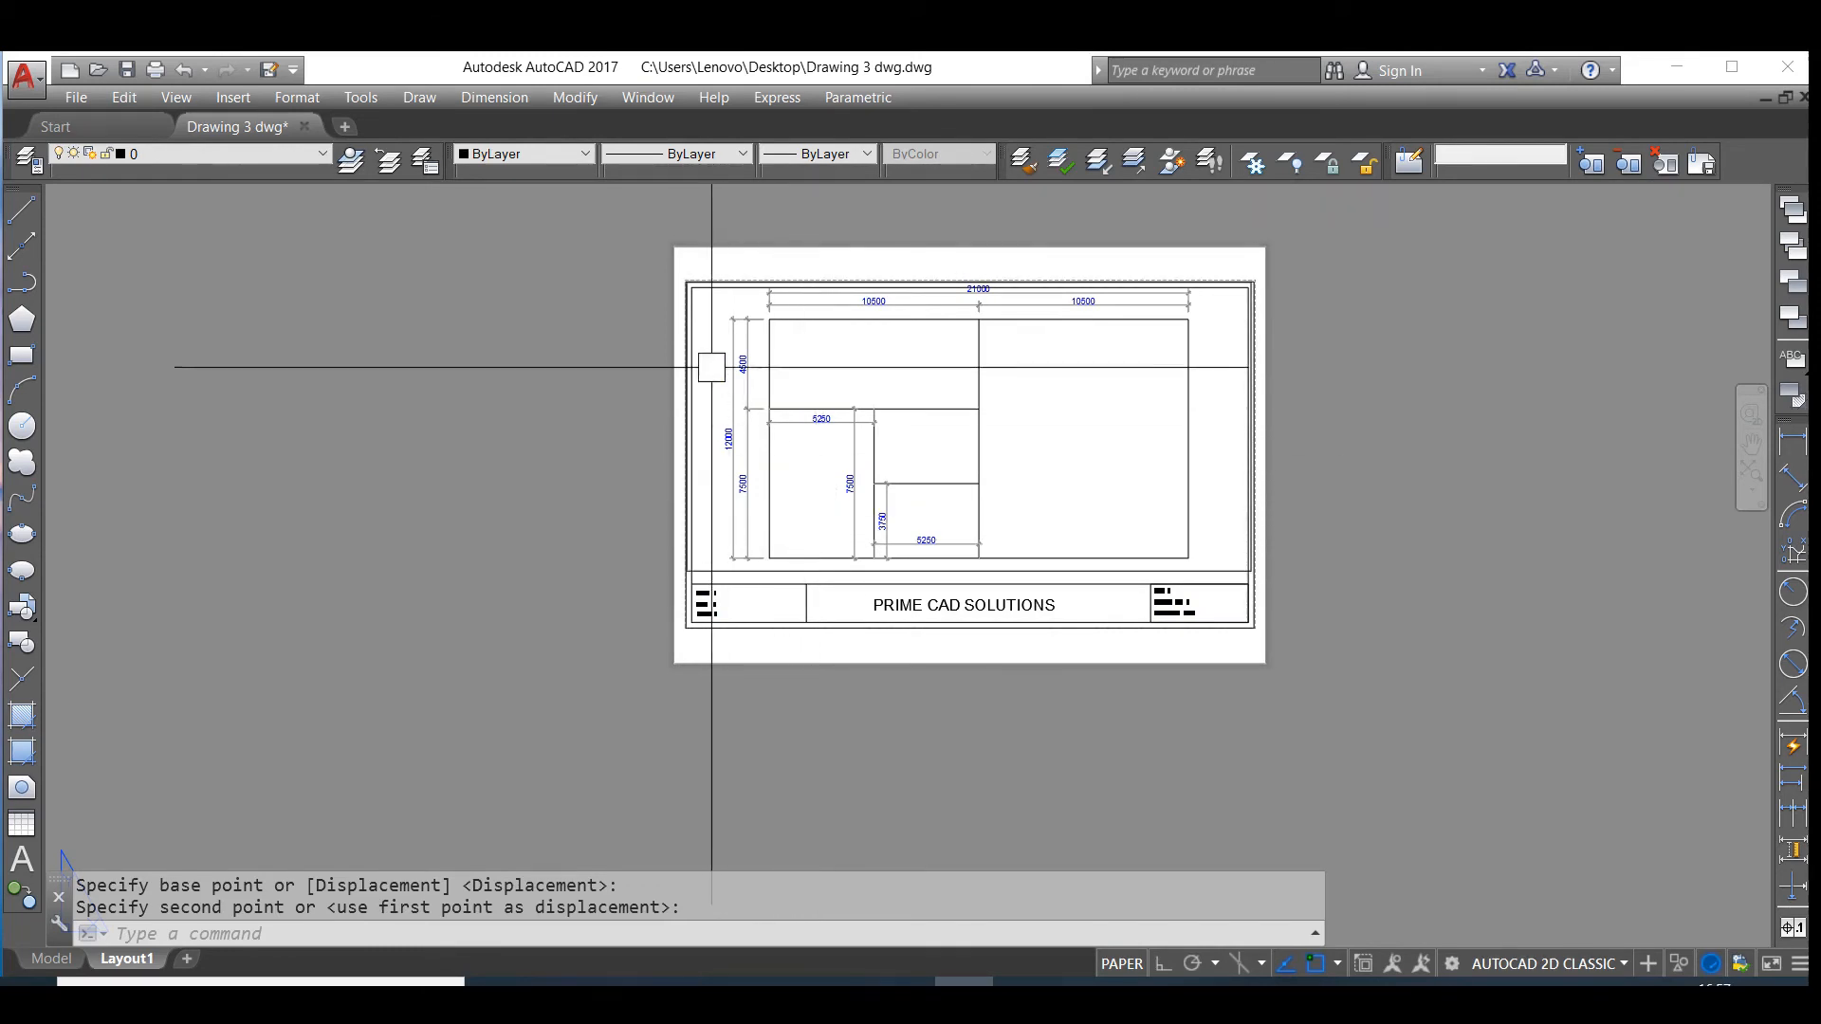
{"action": "scroll", "coordinate": [683, 282], "scroll_direction": "up", "scroll_amount": 6}
{"action": "scroll", "coordinate": [560, 248], "scroll_direction": "up", "scroll_amount": 3}
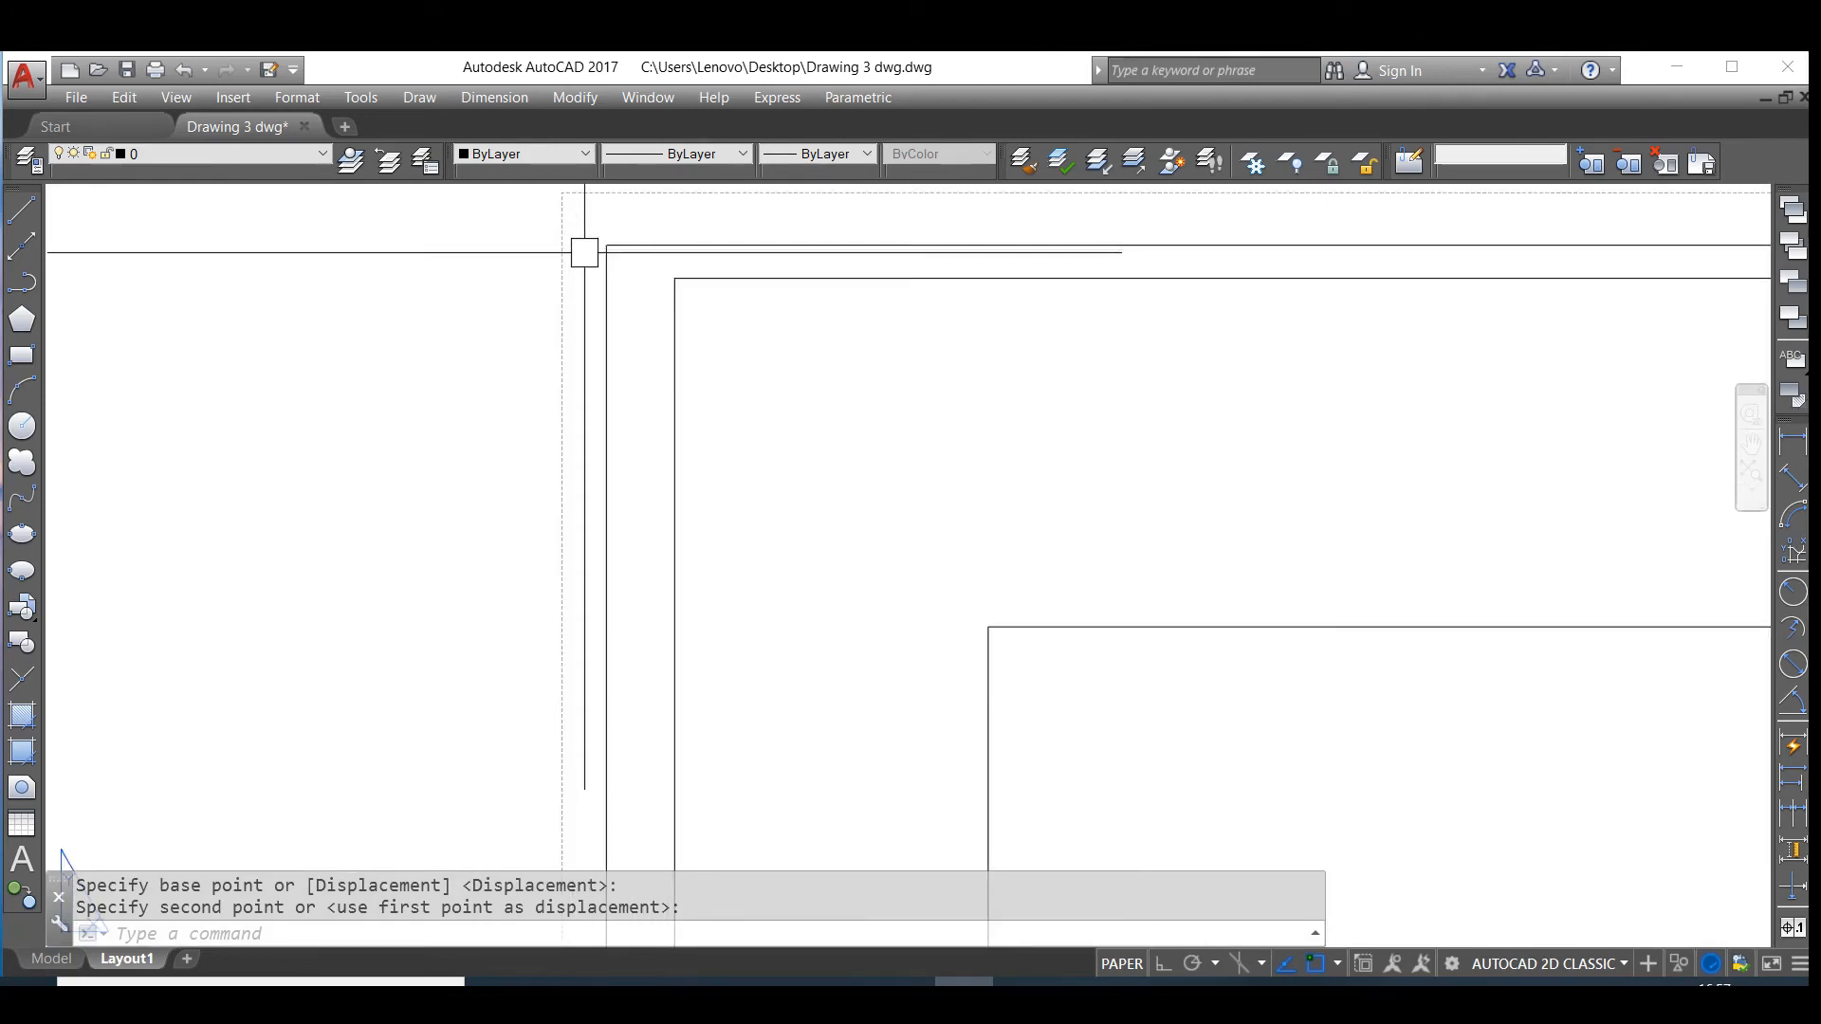
{"action": "left_click", "coordinate": [600, 260]}
{"action": "scroll", "coordinate": [606, 262], "scroll_direction": "down", "scroll_amount": 3}
{"action": "scroll", "coordinate": [661, 240], "scroll_direction": "down", "scroll_amount": 6}
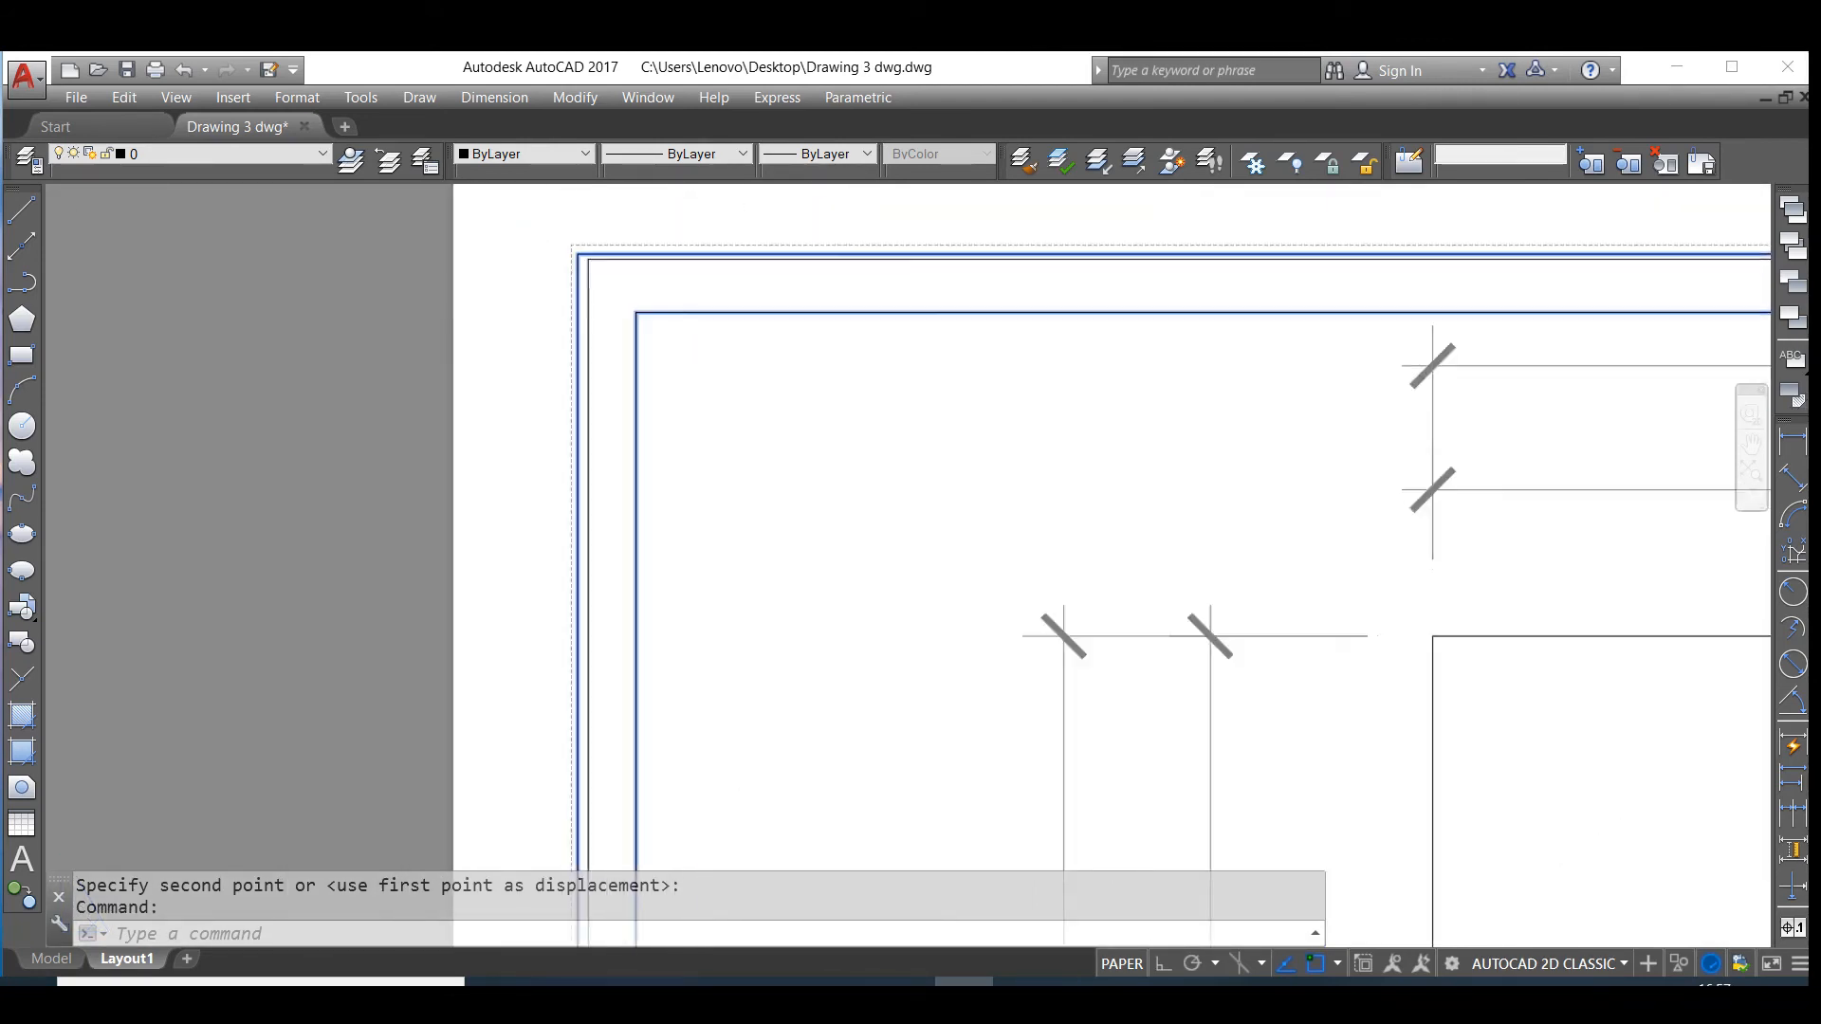
{"action": "scroll", "coordinate": [658, 301], "scroll_direction": "up", "scroll_amount": 2}
{"action": "key", "text": "Escape"}
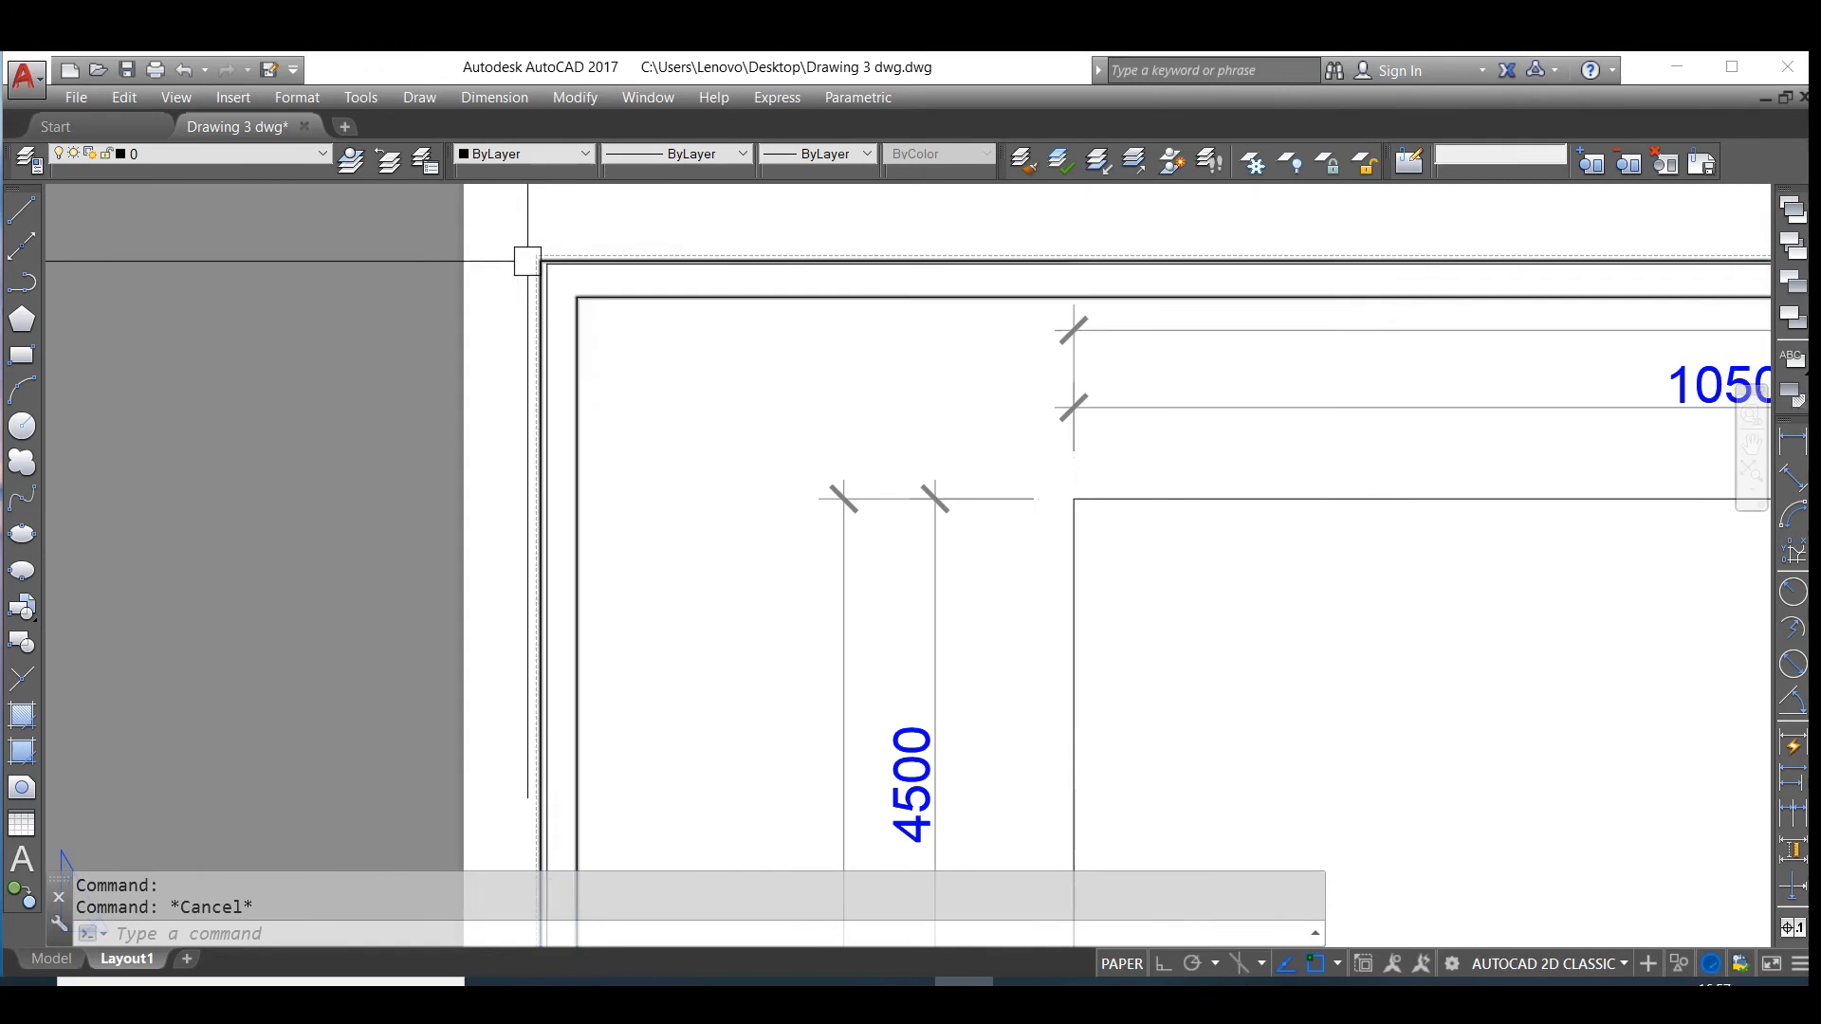
- Stretch the viewport's upper-left corner to the matching corner of the title block's inner border
{"action": "scroll", "coordinate": [550, 251], "scroll_direction": "up", "scroll_amount": 2}
{"action": "left_click", "coordinate": [573, 254]}
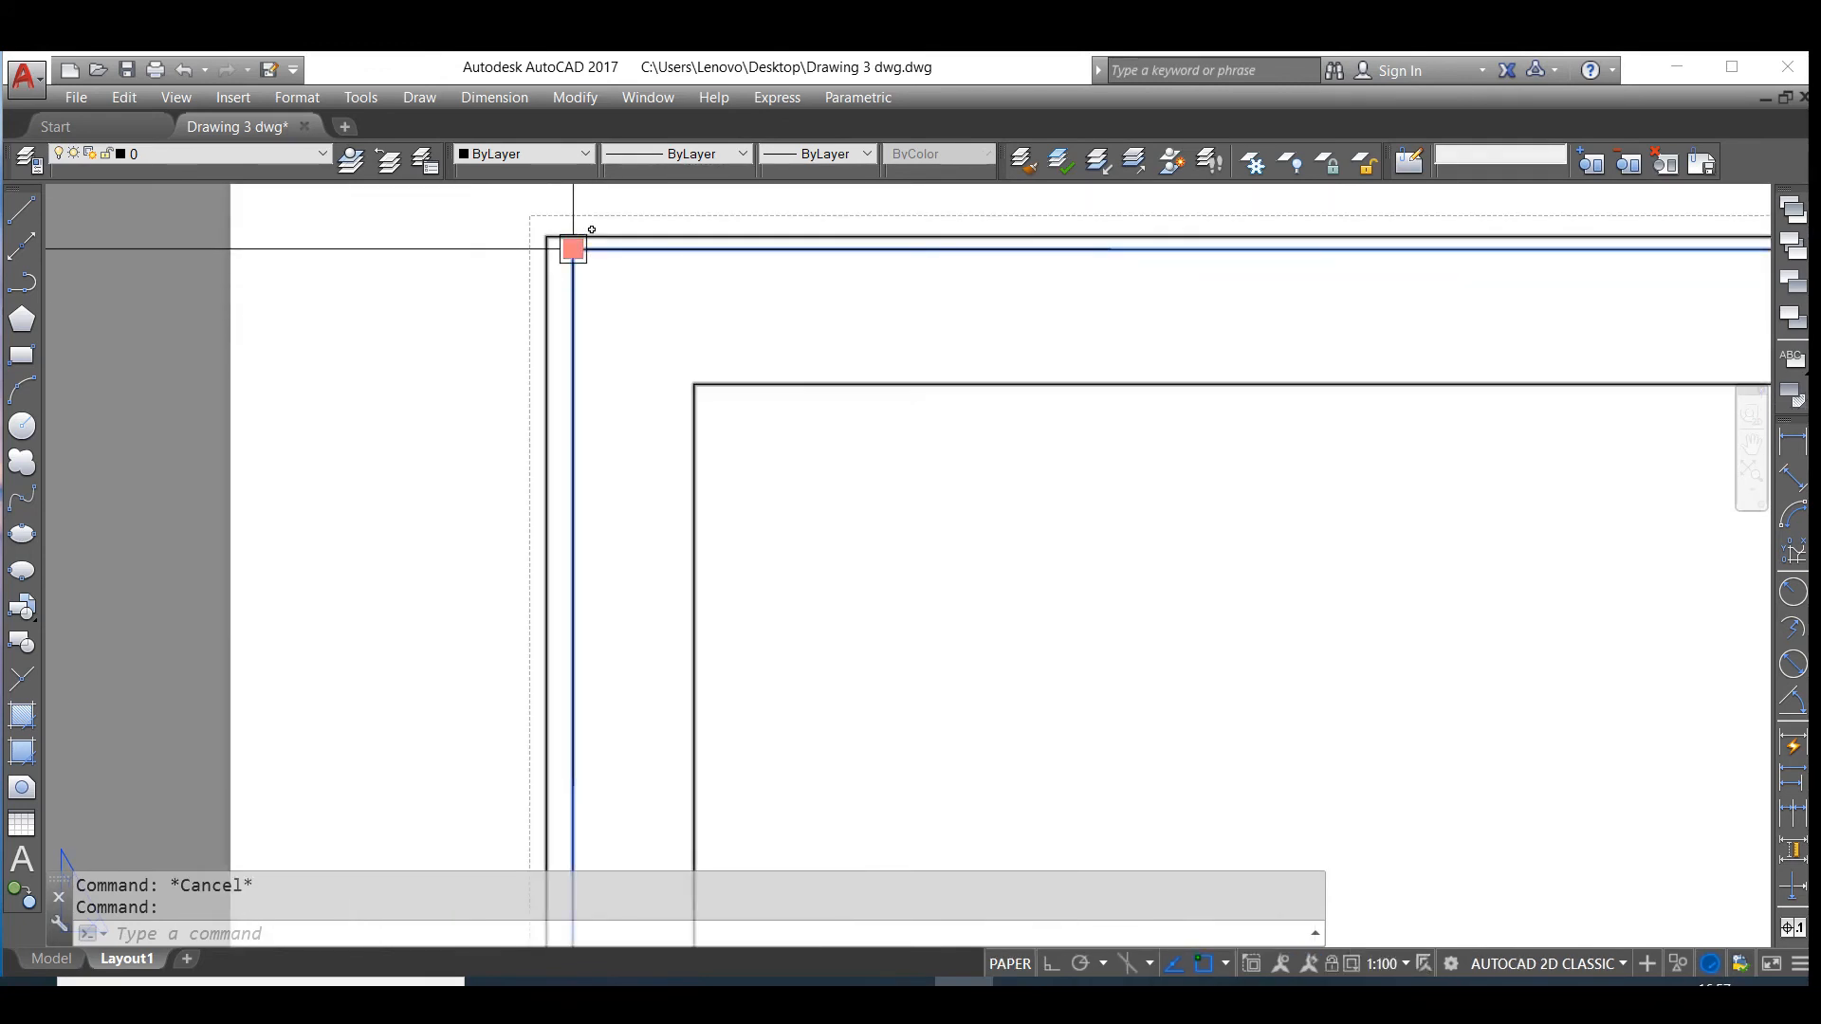
{"action": "left_click", "coordinate": [573, 249]}
{"action": "left_click", "coordinate": [695, 383]}
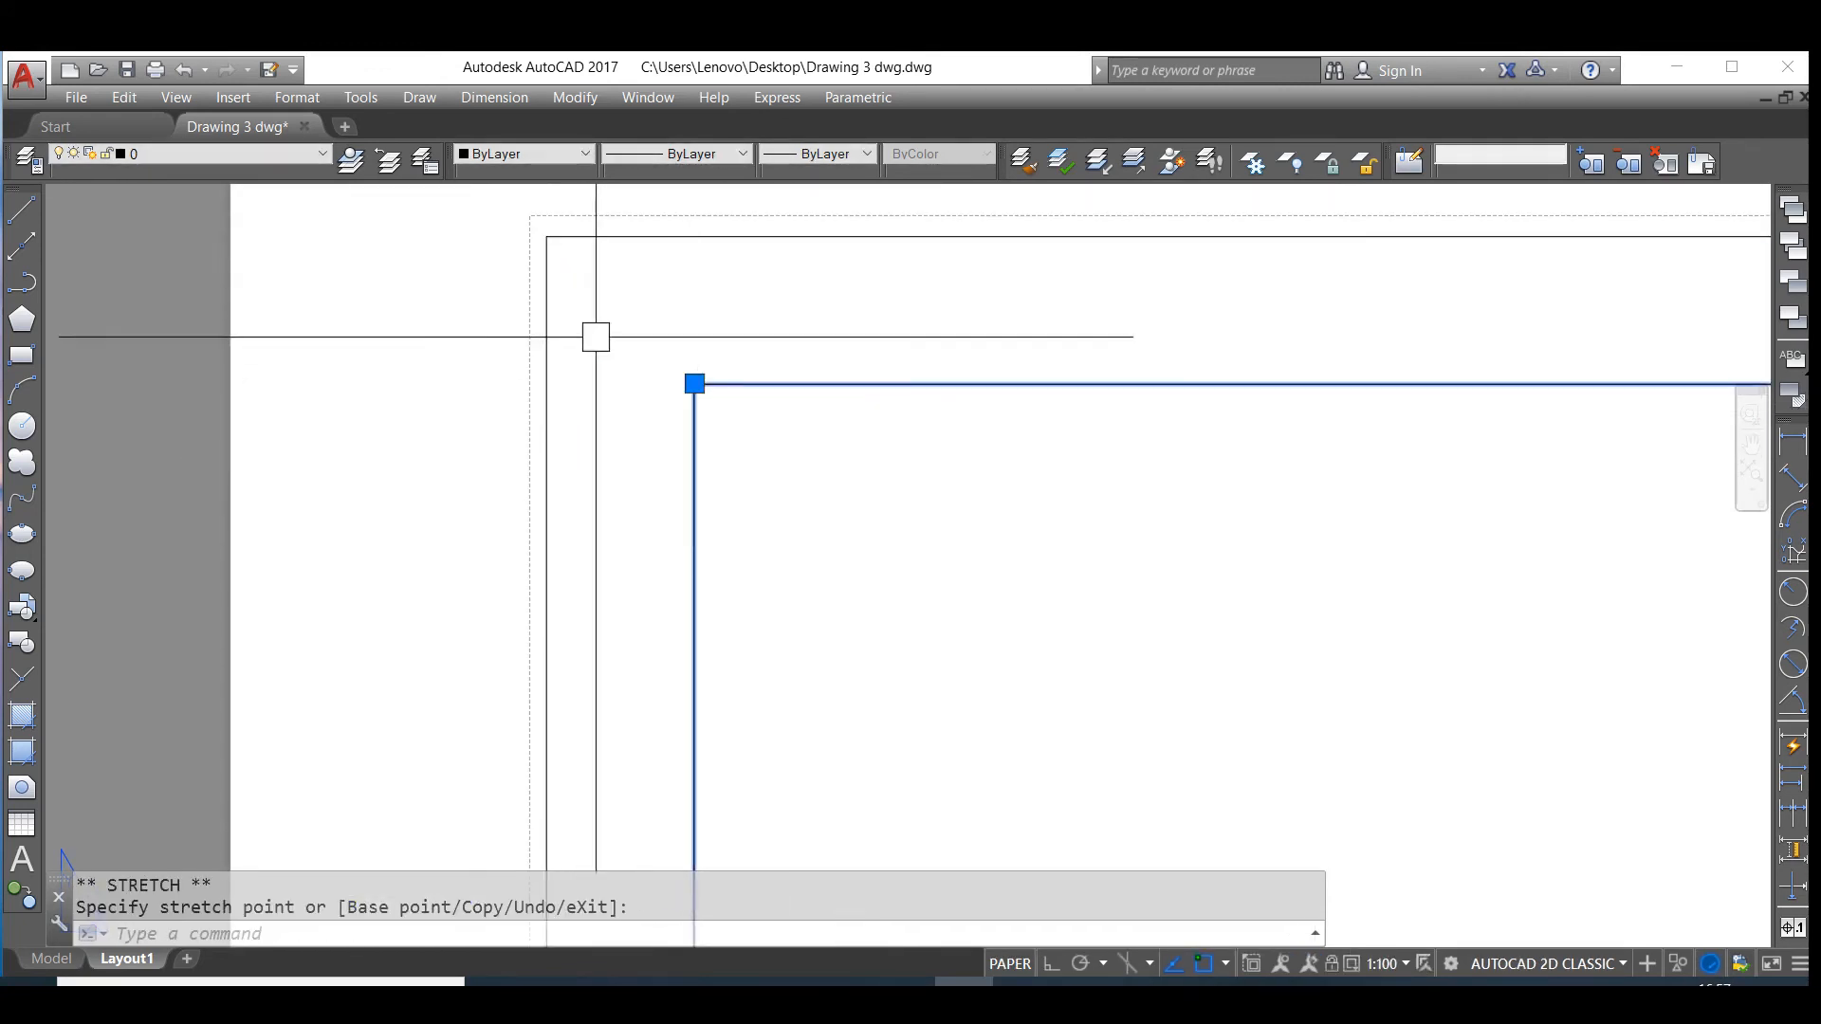
- Stretch the viewport's lower-right corner to where the title strip meets the title block's inner border
{"action": "scroll", "coordinate": [598, 334], "scroll_direction": "down", "scroll_amount": 8}
{"action": "scroll", "coordinate": [671, 435], "scroll_direction": "up", "scroll_amount": 8}
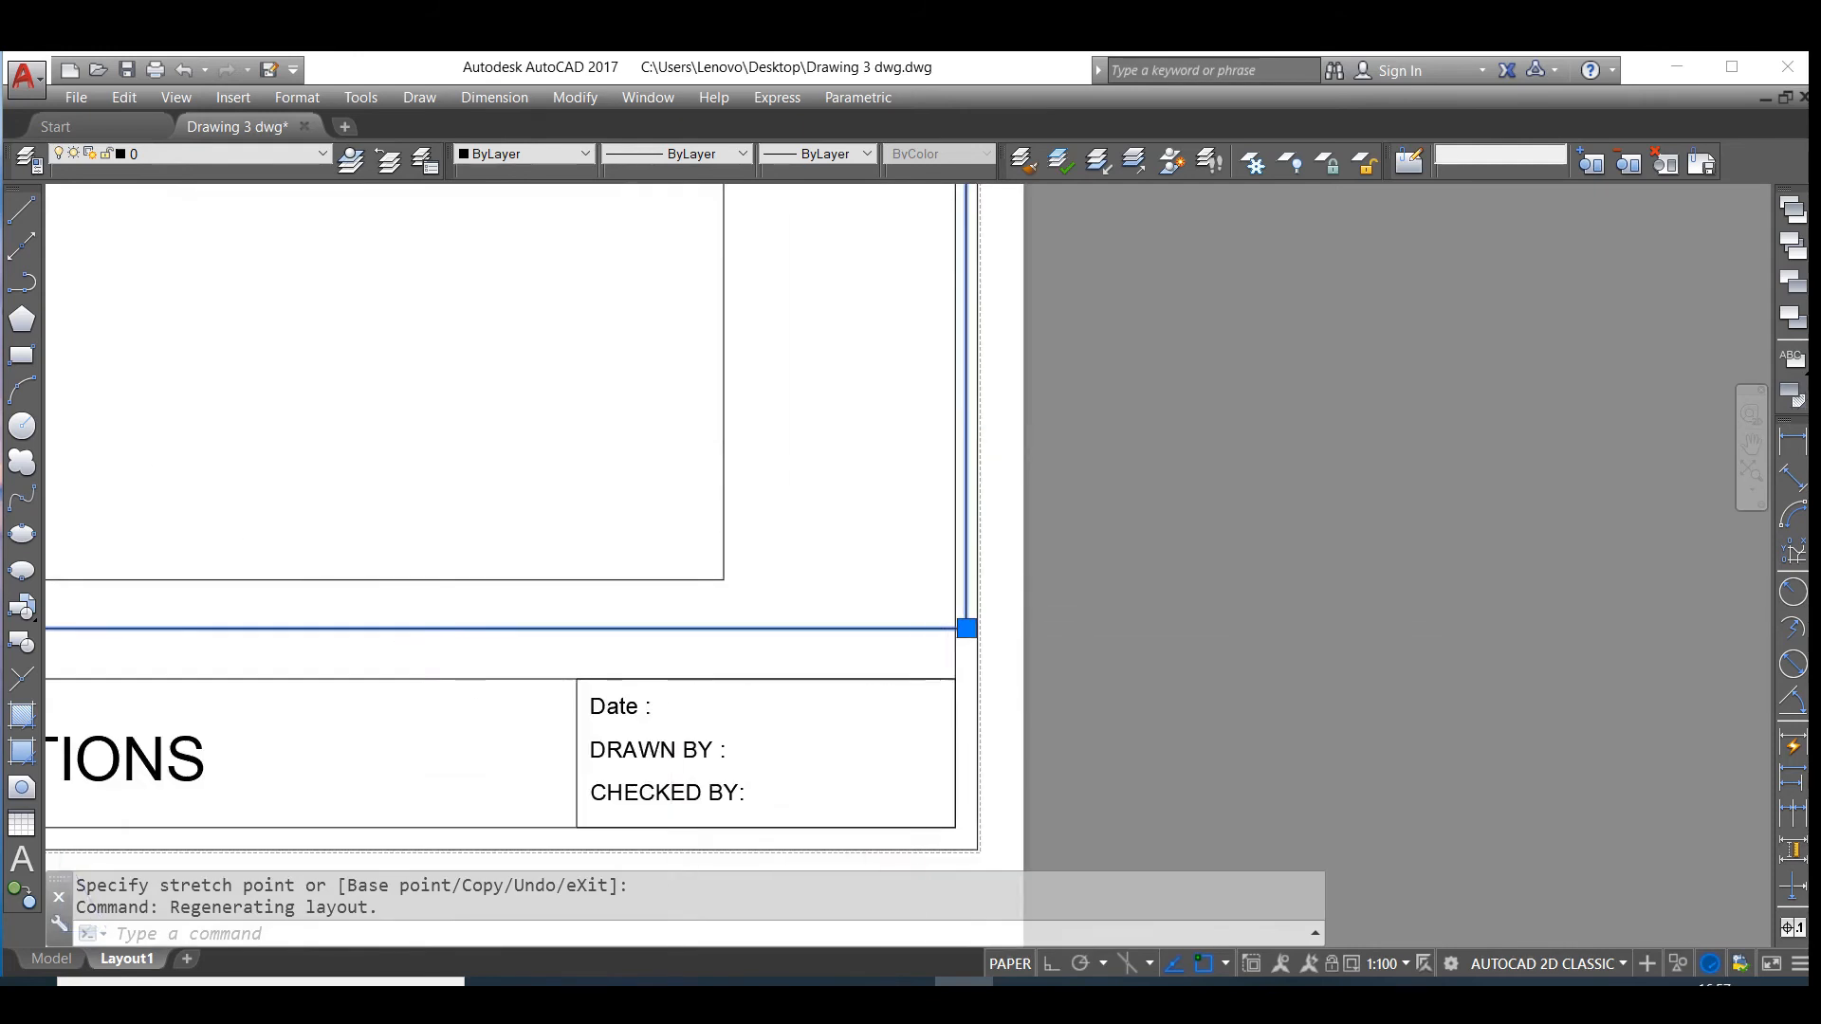
{"action": "scroll", "coordinate": [953, 655], "scroll_direction": "up", "scroll_amount": 3}
{"action": "left_click", "coordinate": [1011, 543]}
{"action": "left_click", "coordinate": [967, 746]}
{"action": "scroll", "coordinate": [1138, 622], "scroll_direction": "down", "scroll_amount": 6}
{"action": "key", "text": "Escape"}
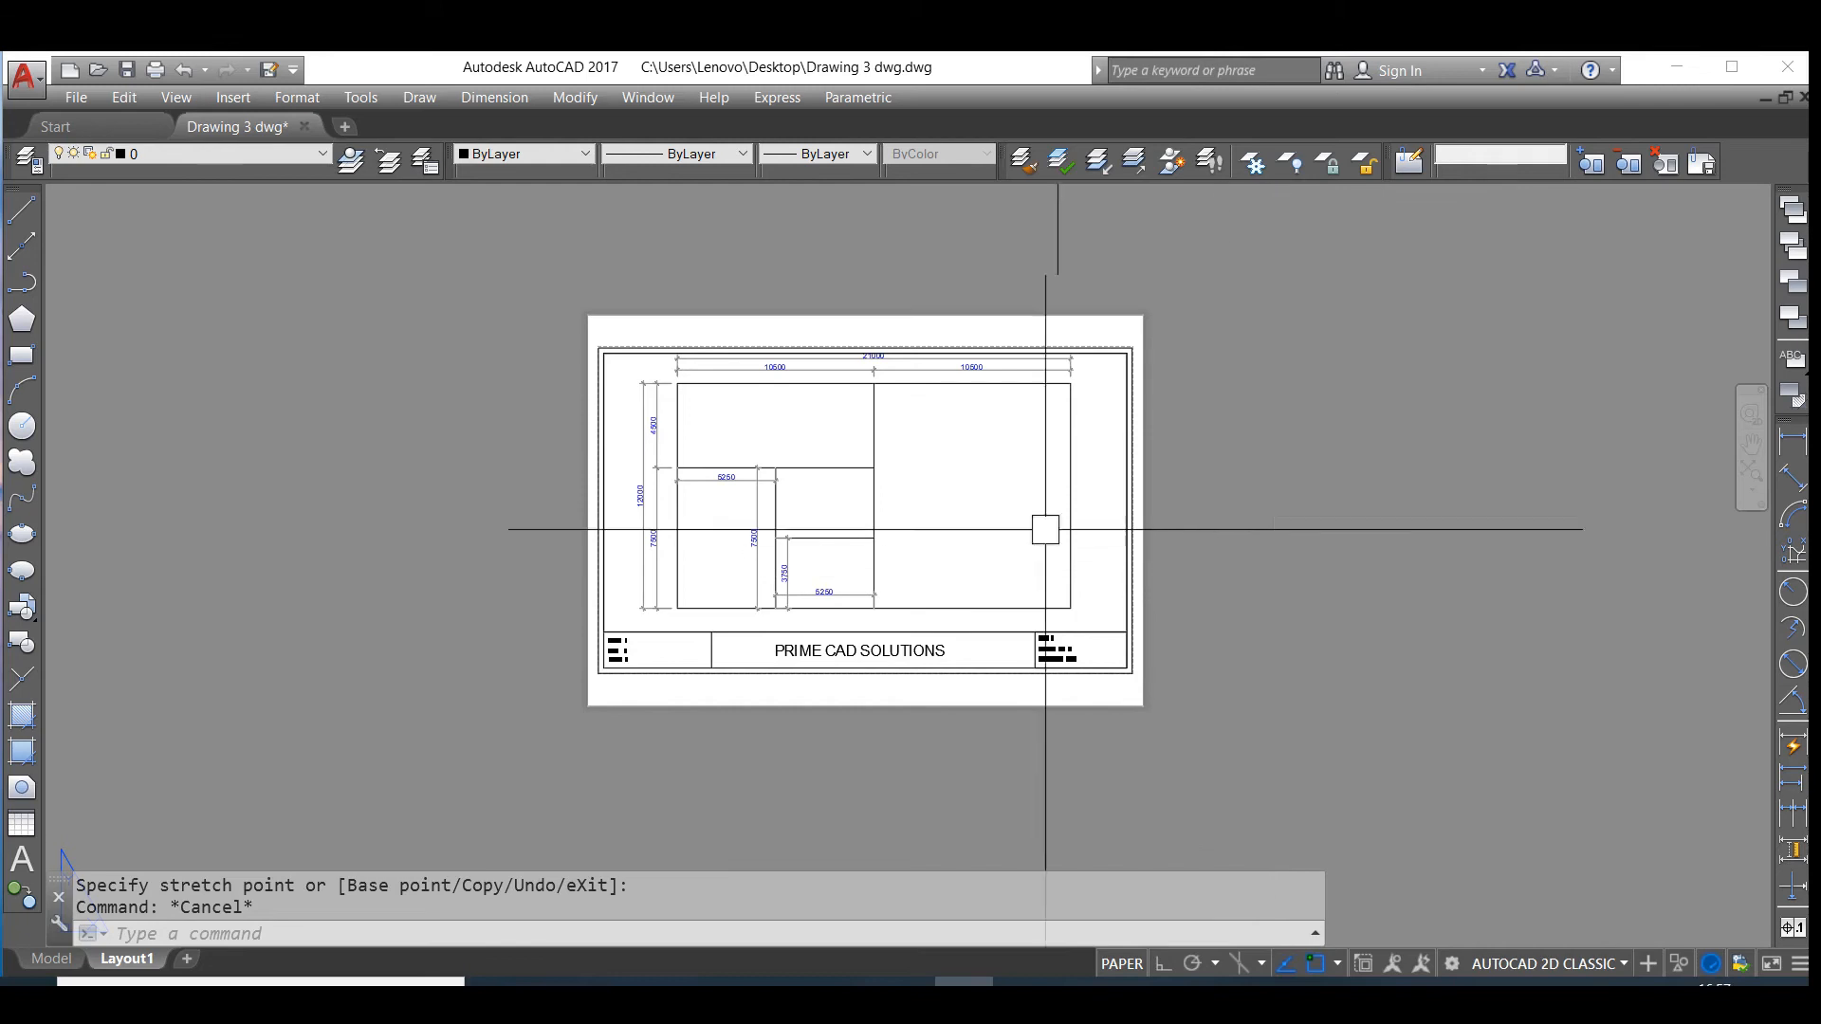
- Rename the layout as A4 LANDSCAPE
{"action": "right_click", "coordinate": [148, 961]}
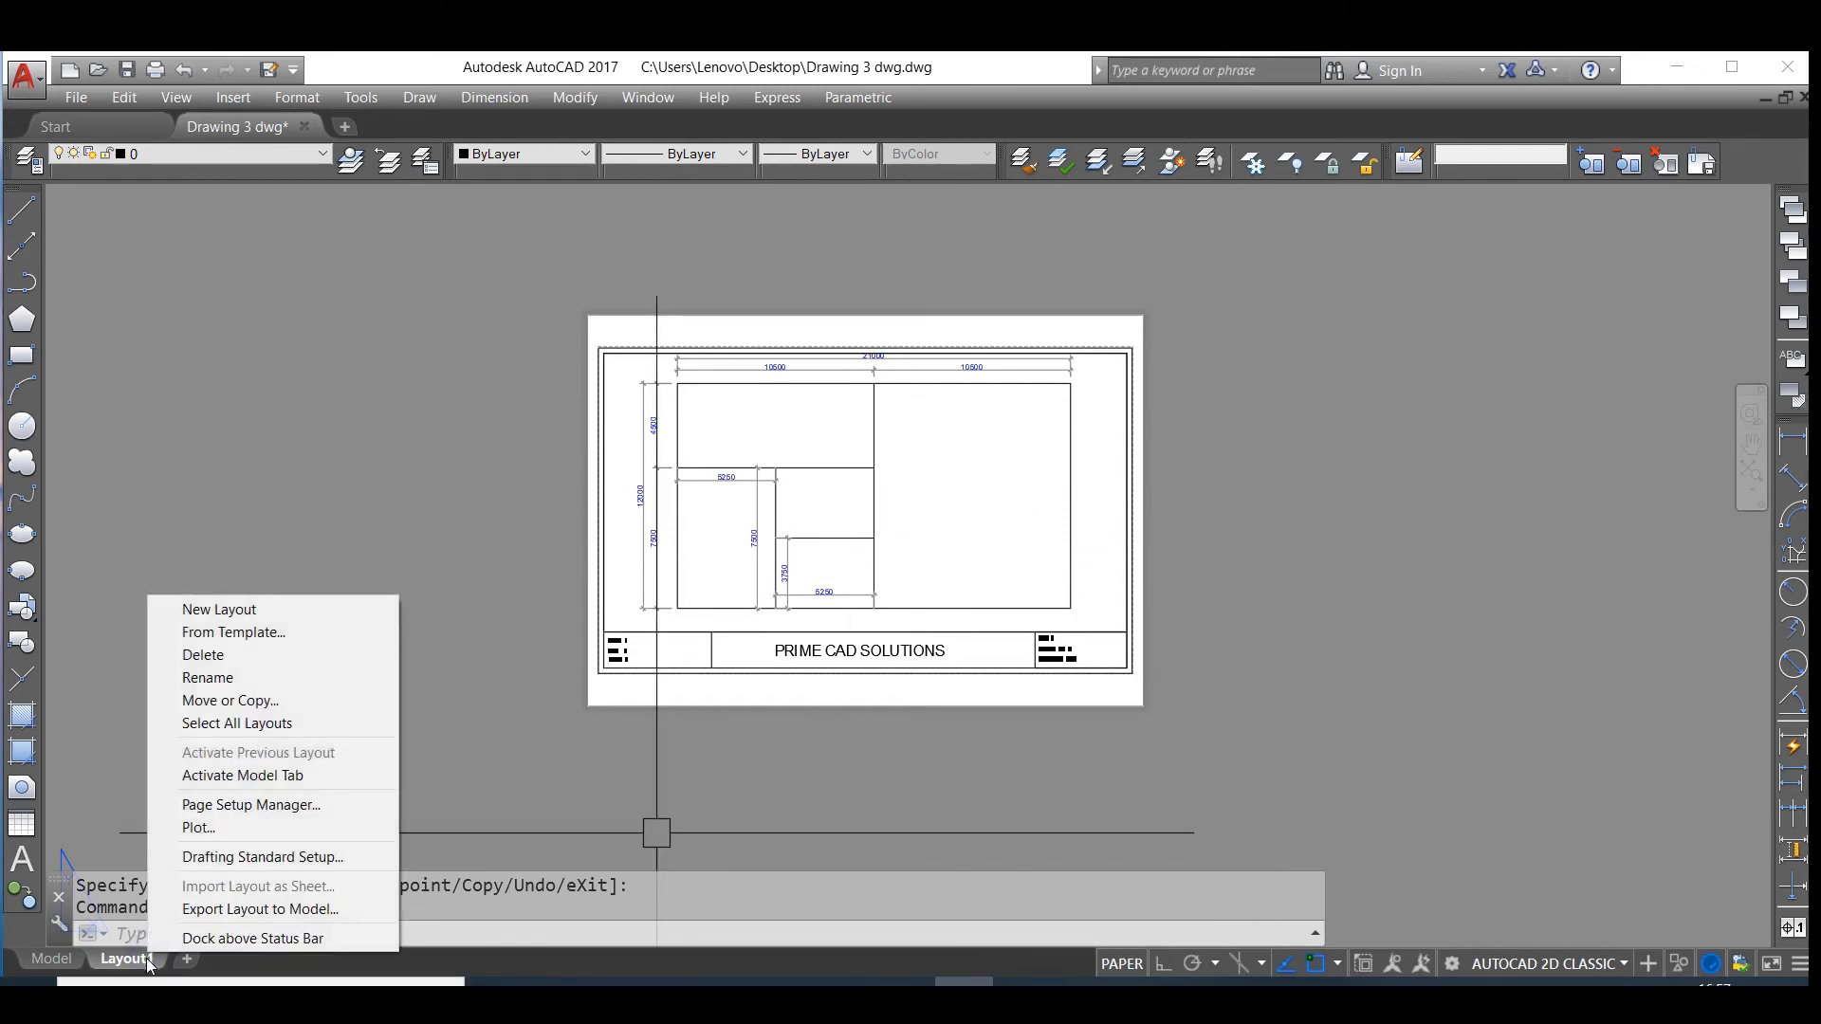
{"action": "key", "text": "Escape"}
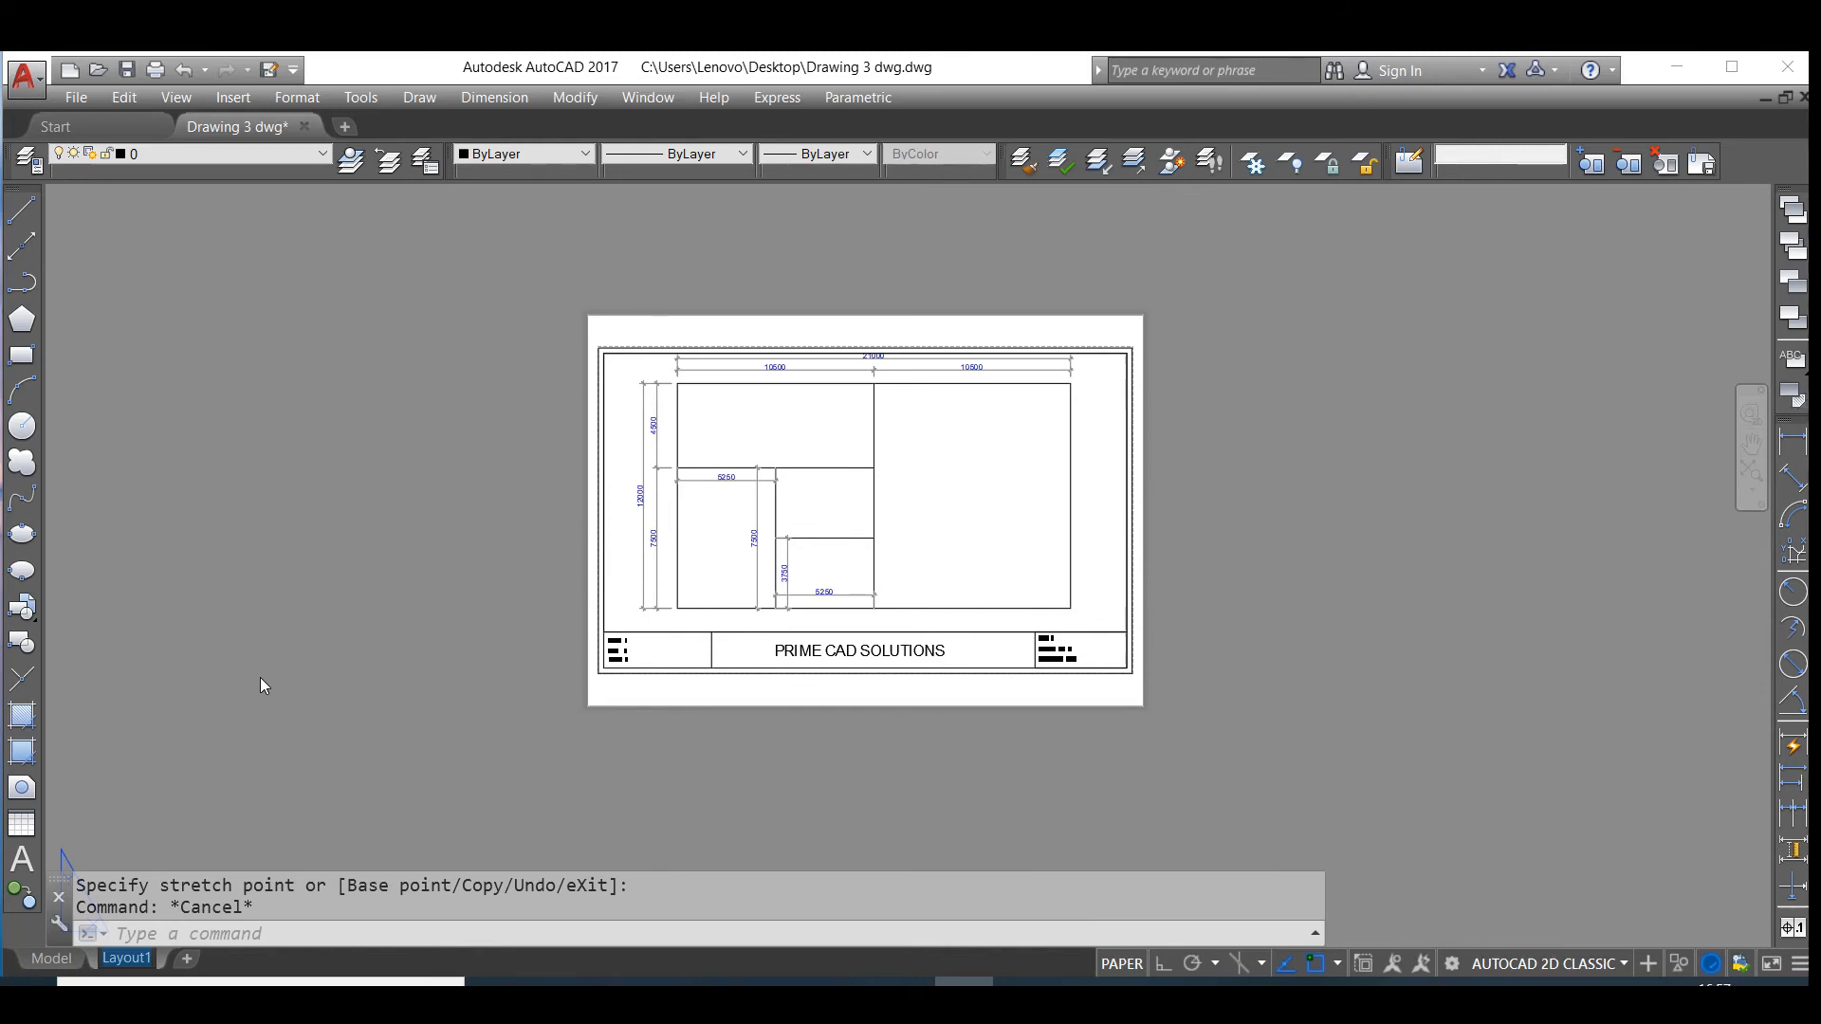
{"action": "type", "text": "a"}
{"action": "type", "text": "4"}
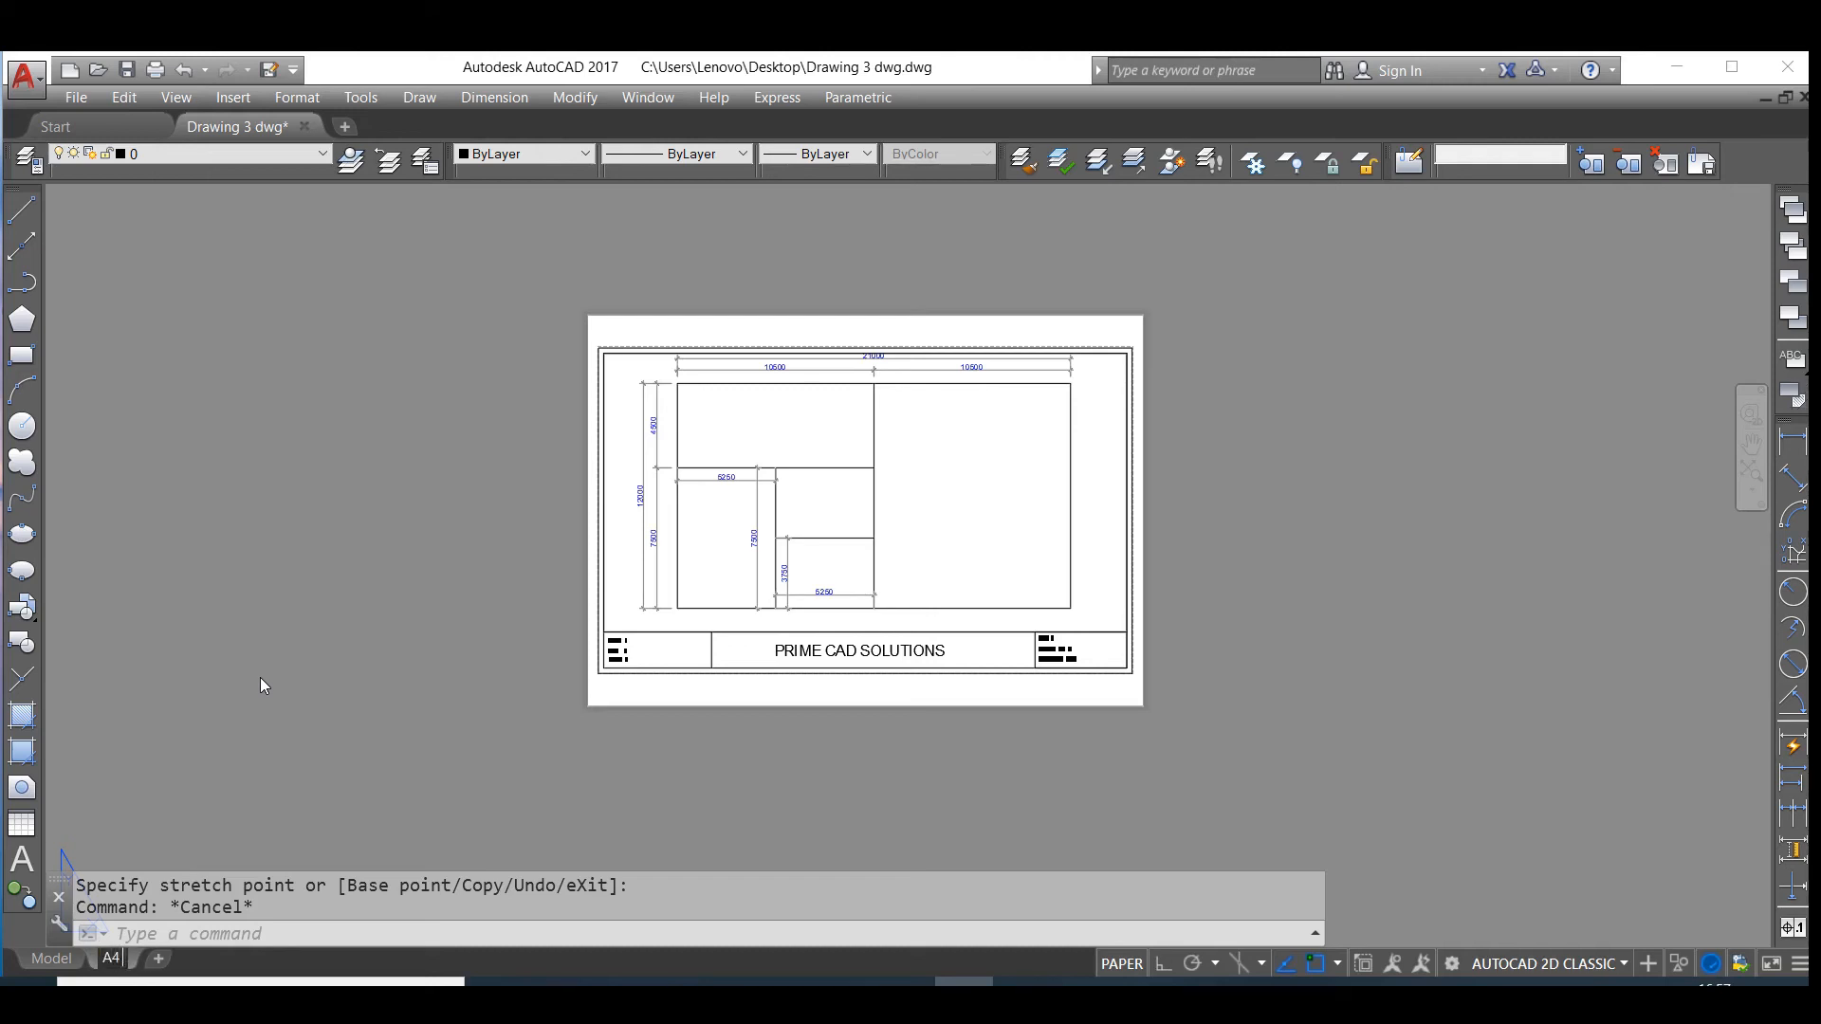
{"action": "type", "text": " LANSCAPE"}
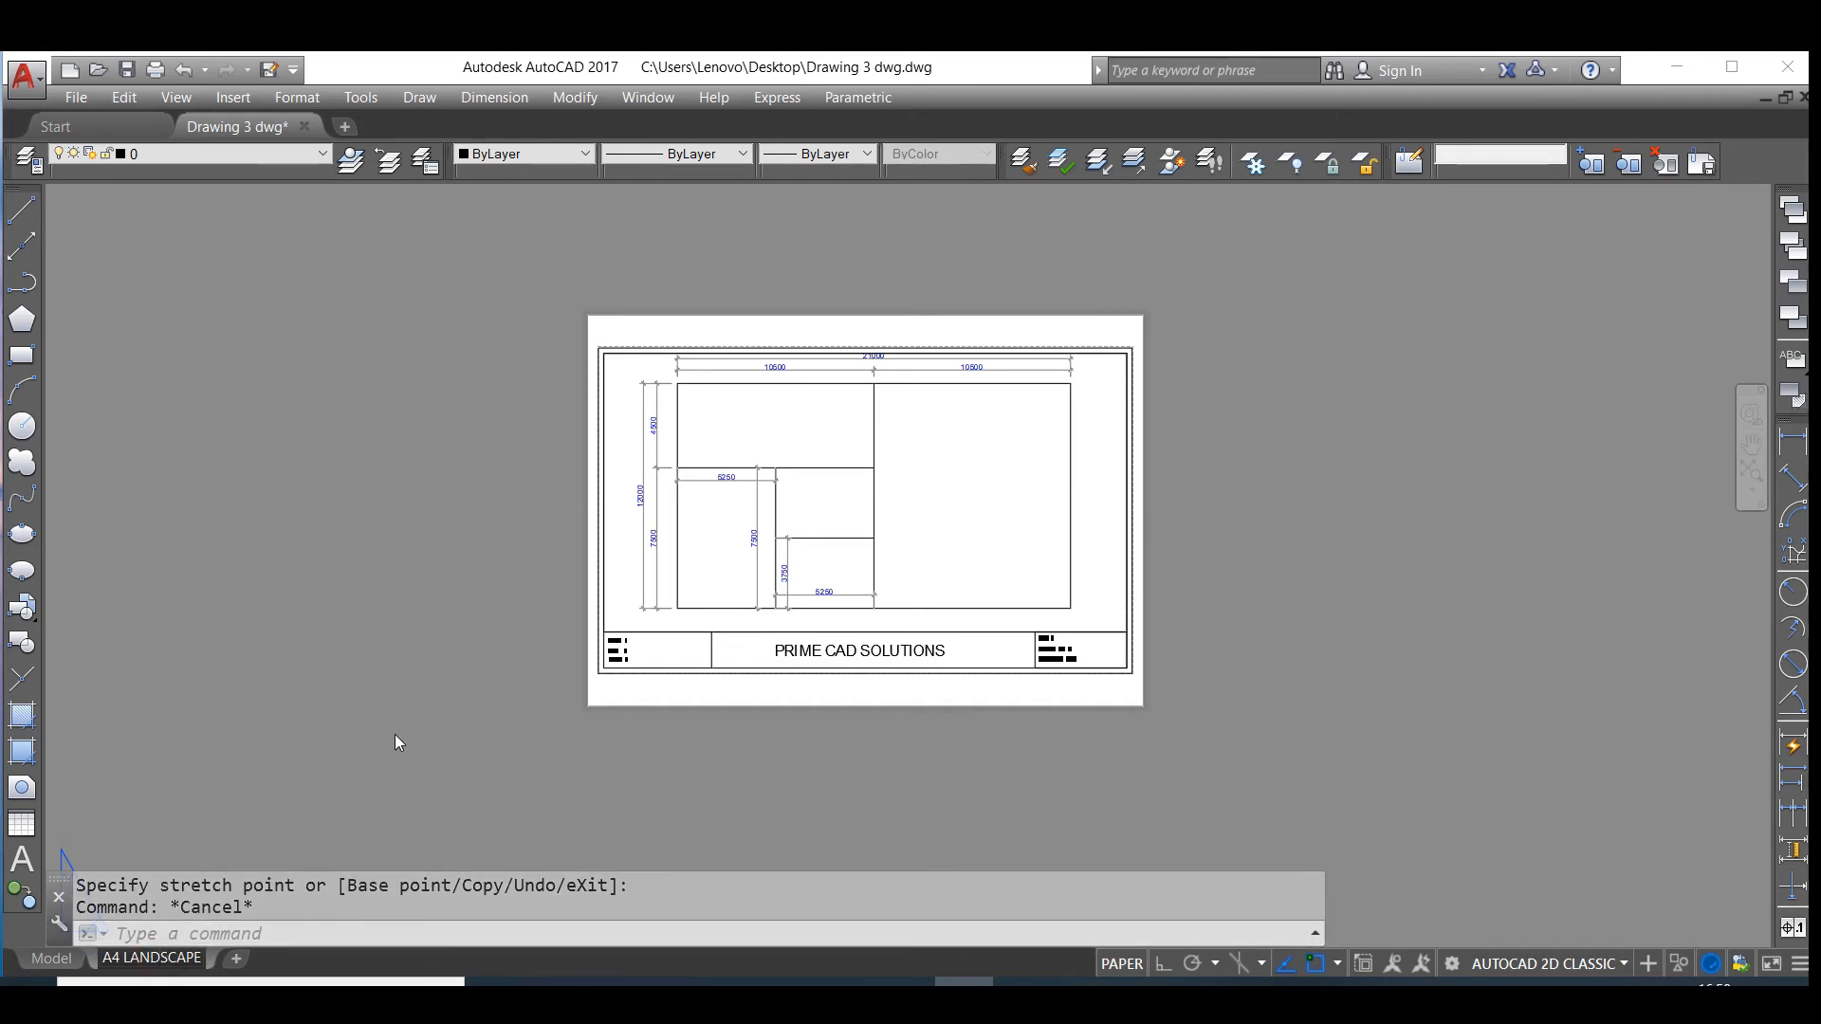
{"action": "left_click", "coordinate": [406, 758]}
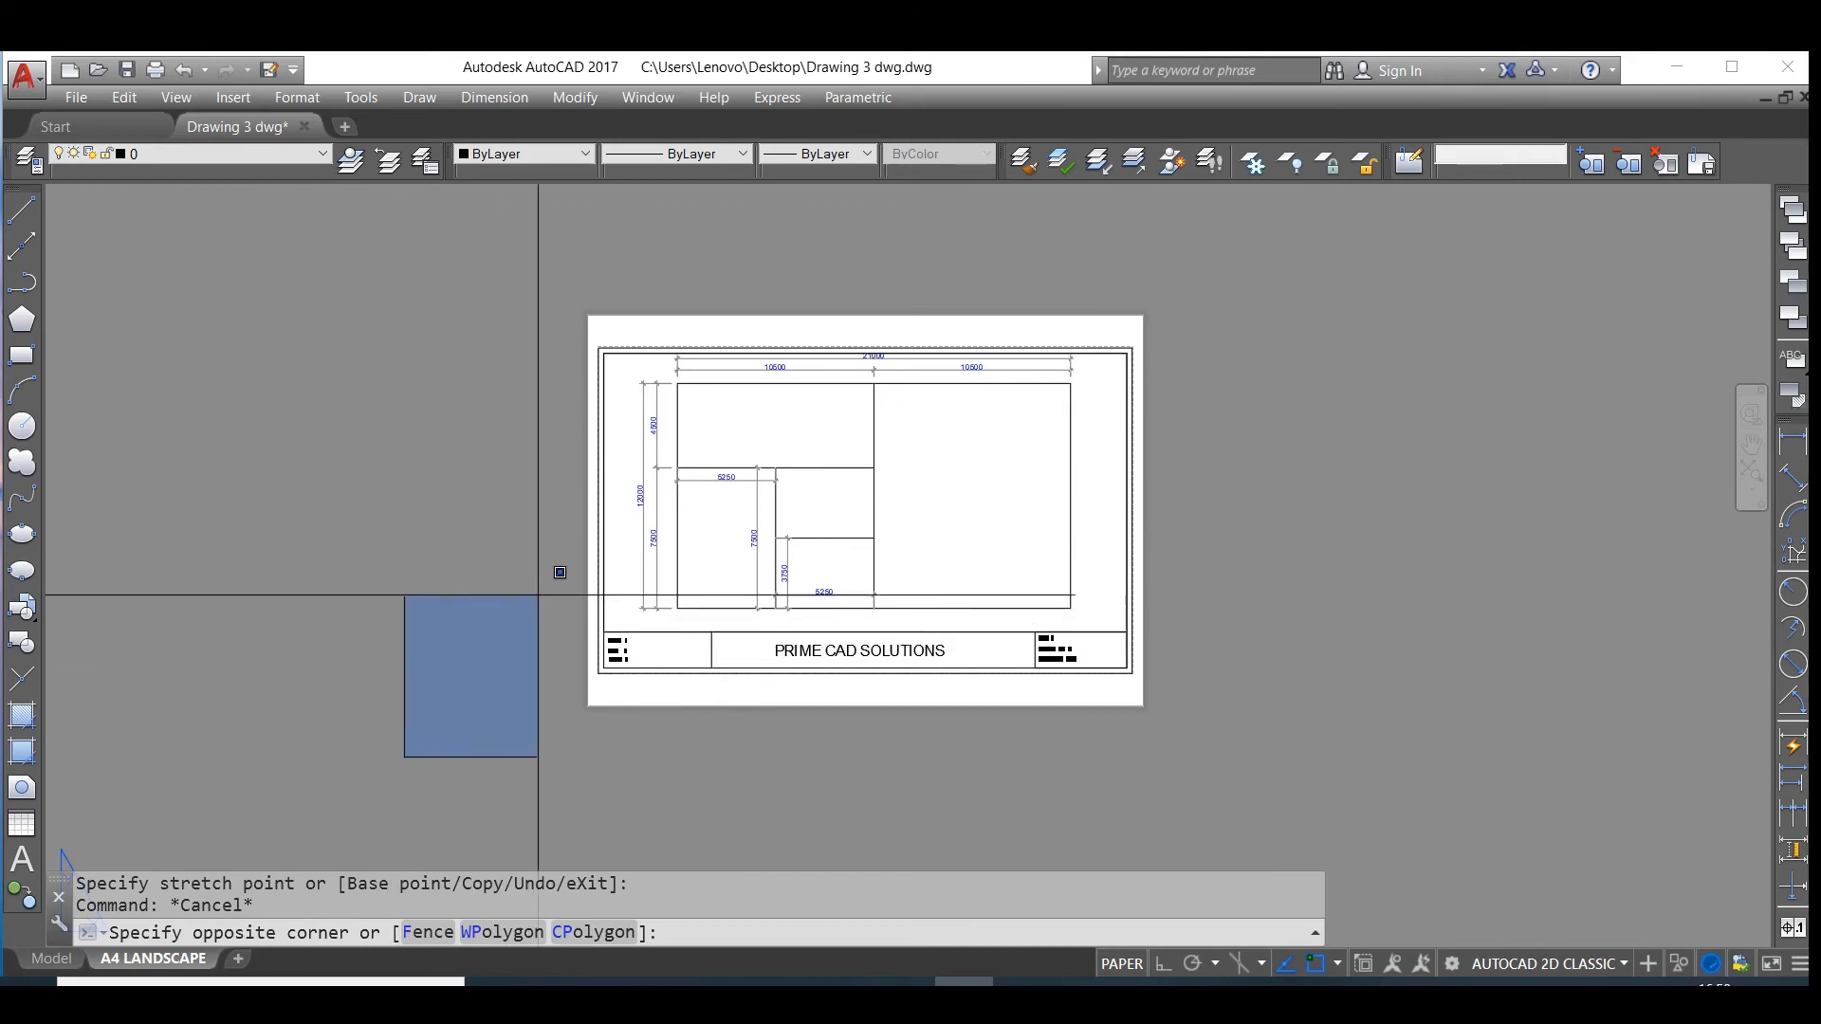
{"action": "left_click", "coordinate": [513, 672]}
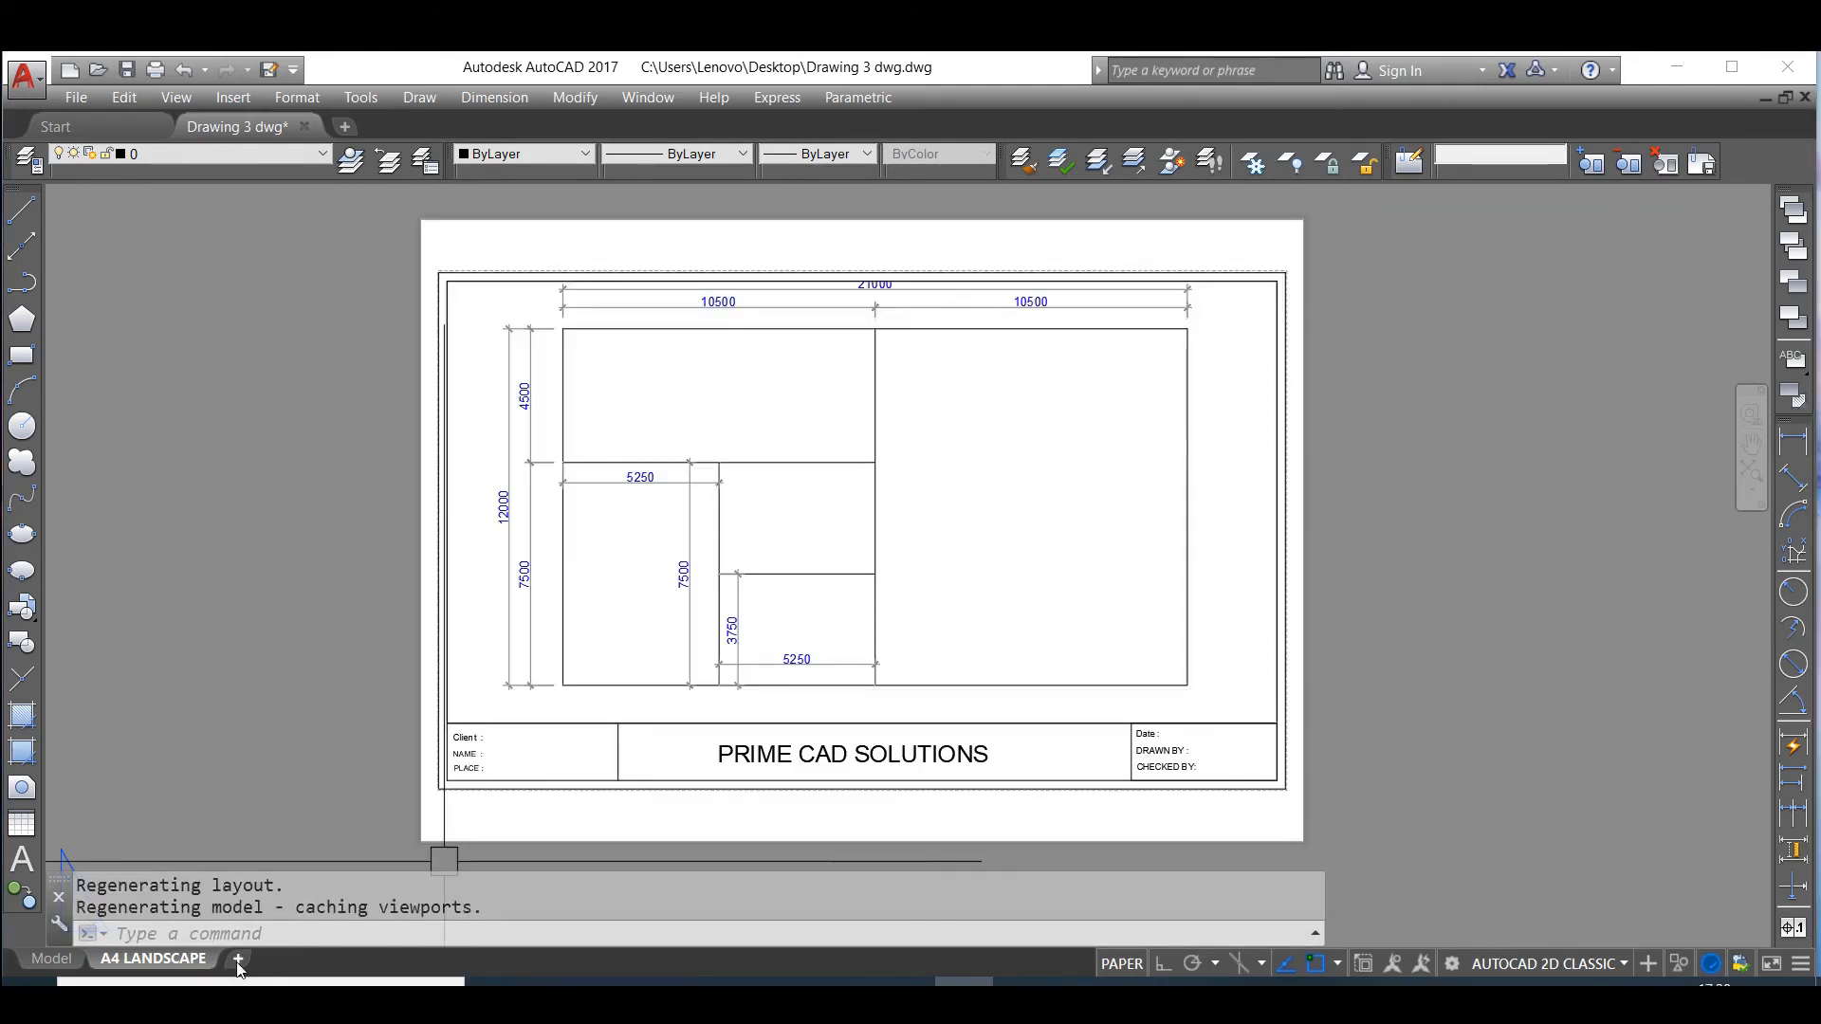
- Create a new layout and make it the current one
{"action": "left_click", "coordinate": [242, 962]}
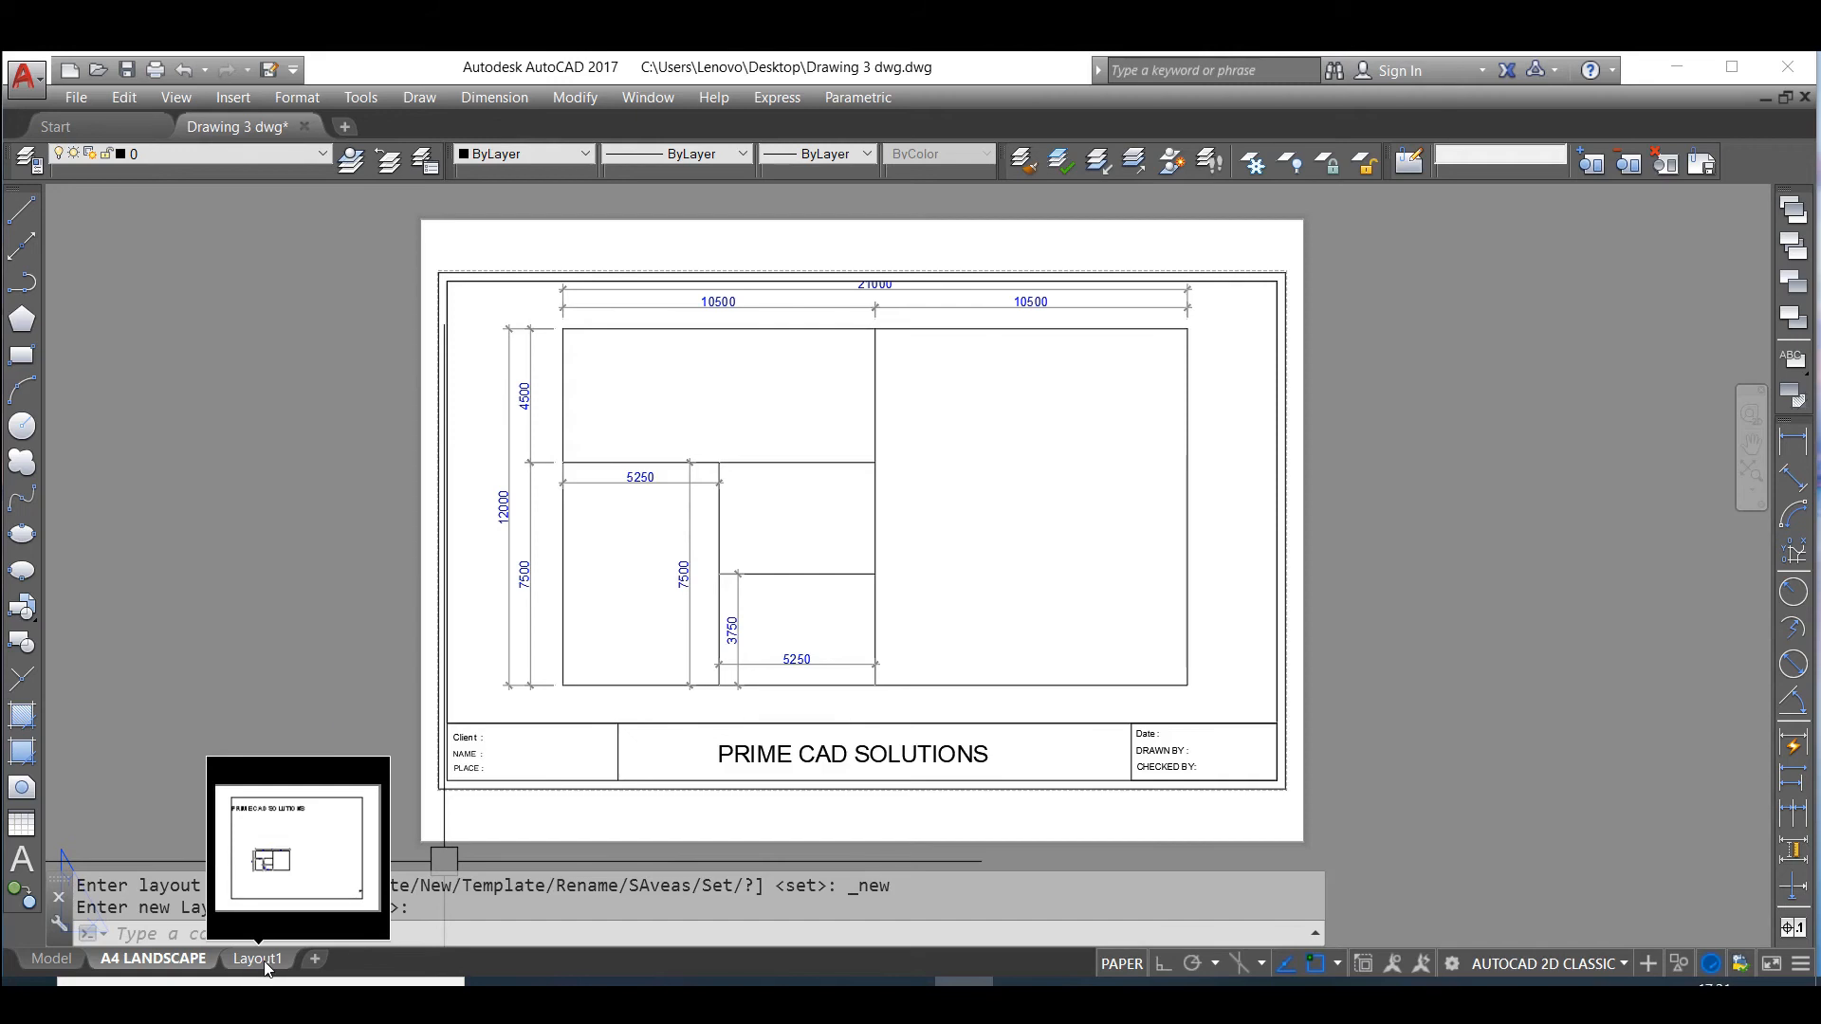
{"action": "right_click", "coordinate": [263, 960]}
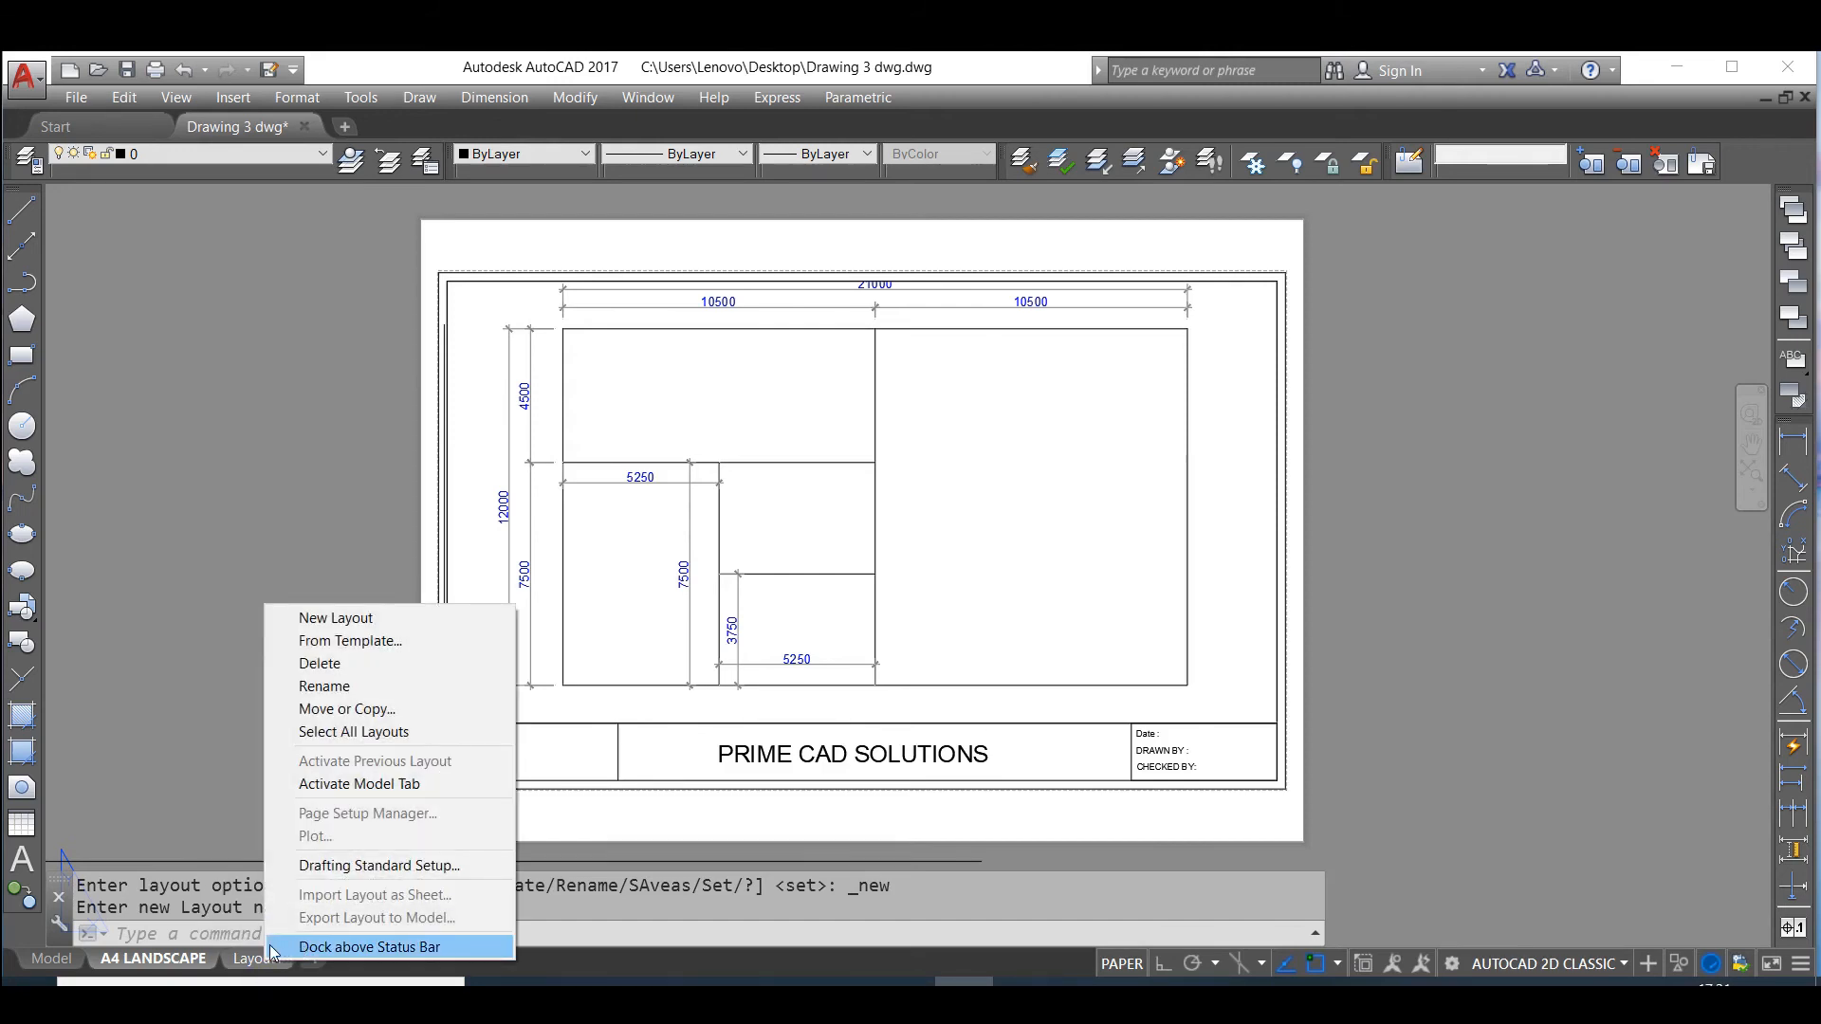
{"action": "left_click", "coordinate": [263, 959]}
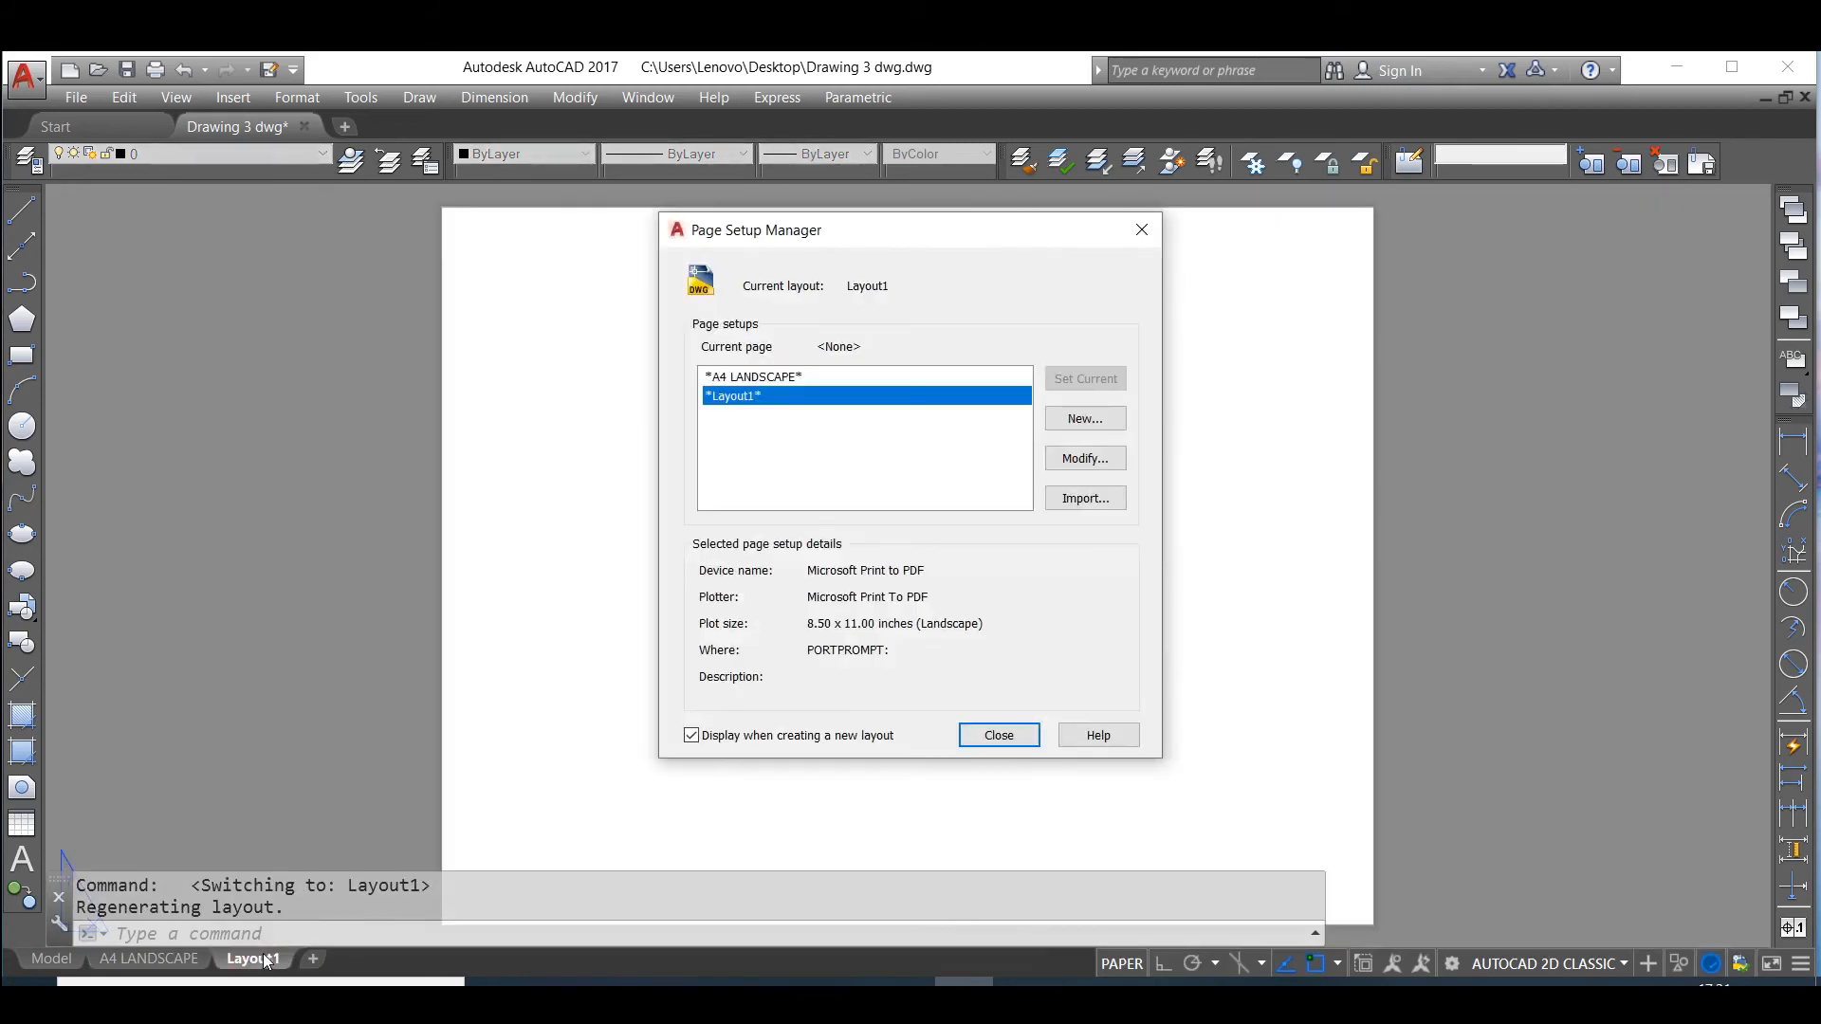
- Modify the new layout's page setup to use AutoCAD PDF (High Quality Print).pc3 and ISO A3 (420.00 x 297.00 MM) paper
{"action": "left_click", "coordinate": [1100, 455]}
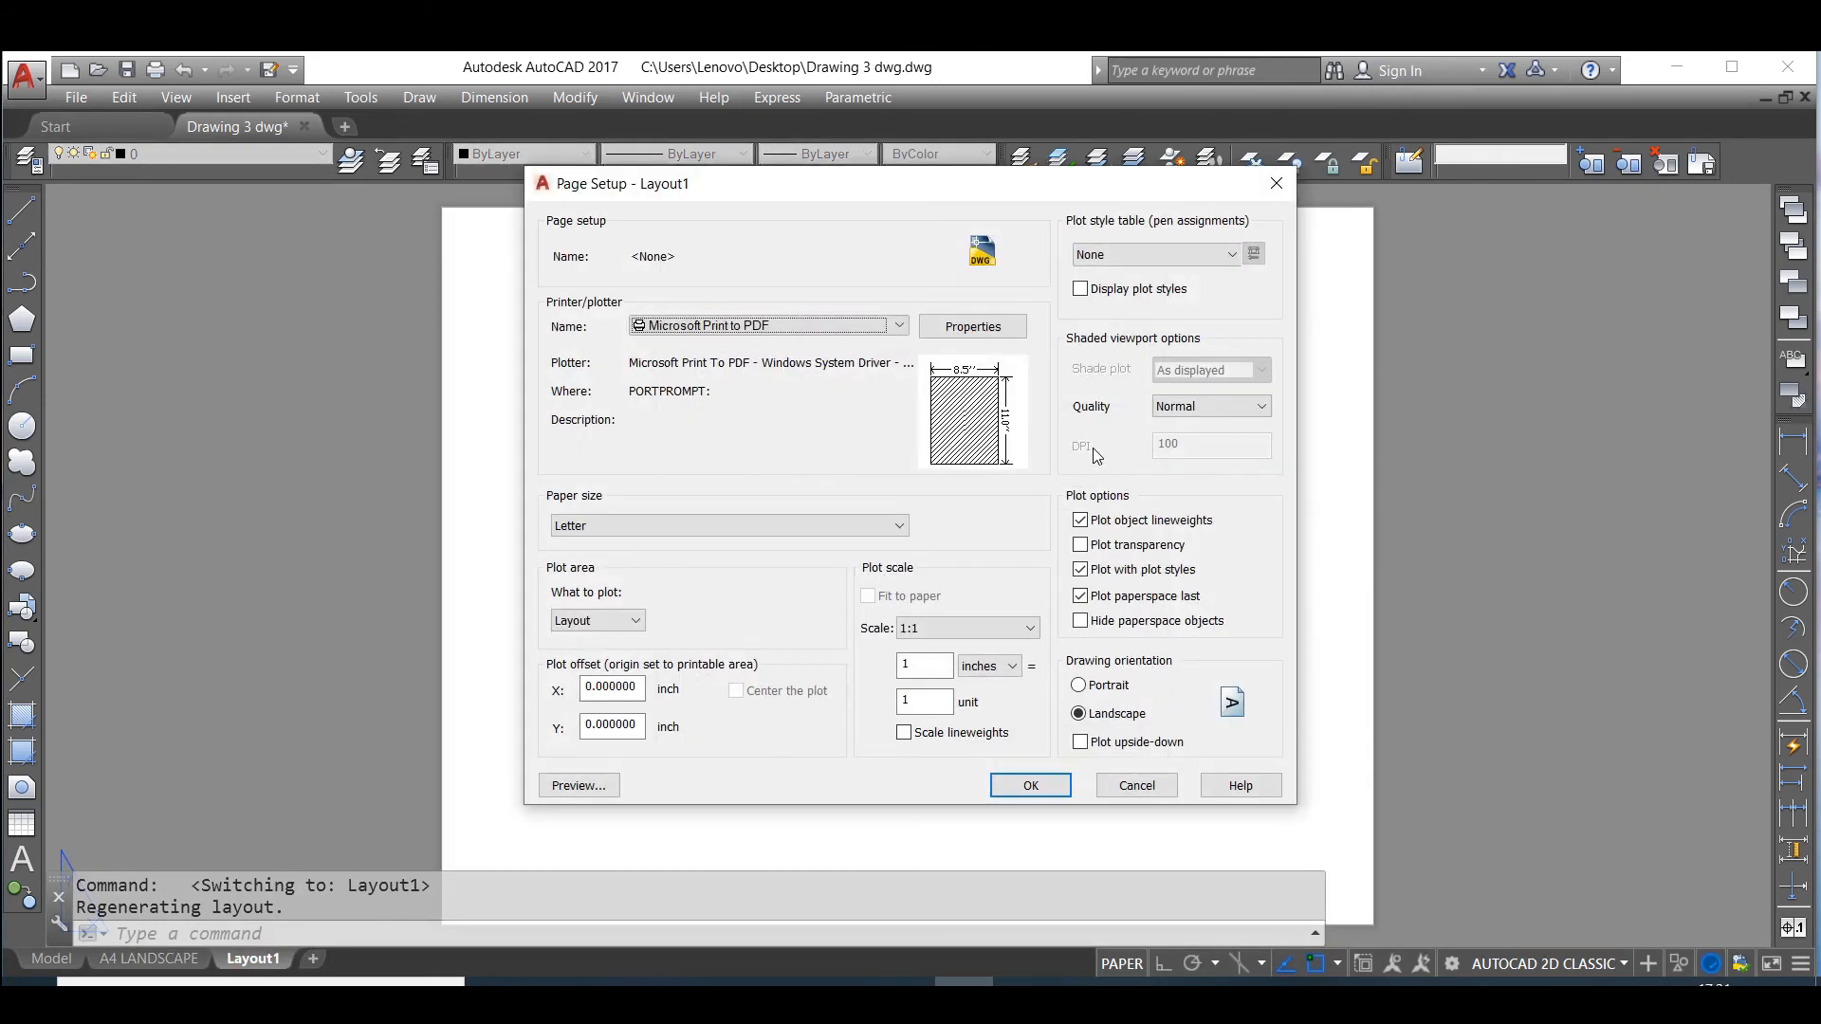
{"action": "left_click", "coordinate": [776, 330]}
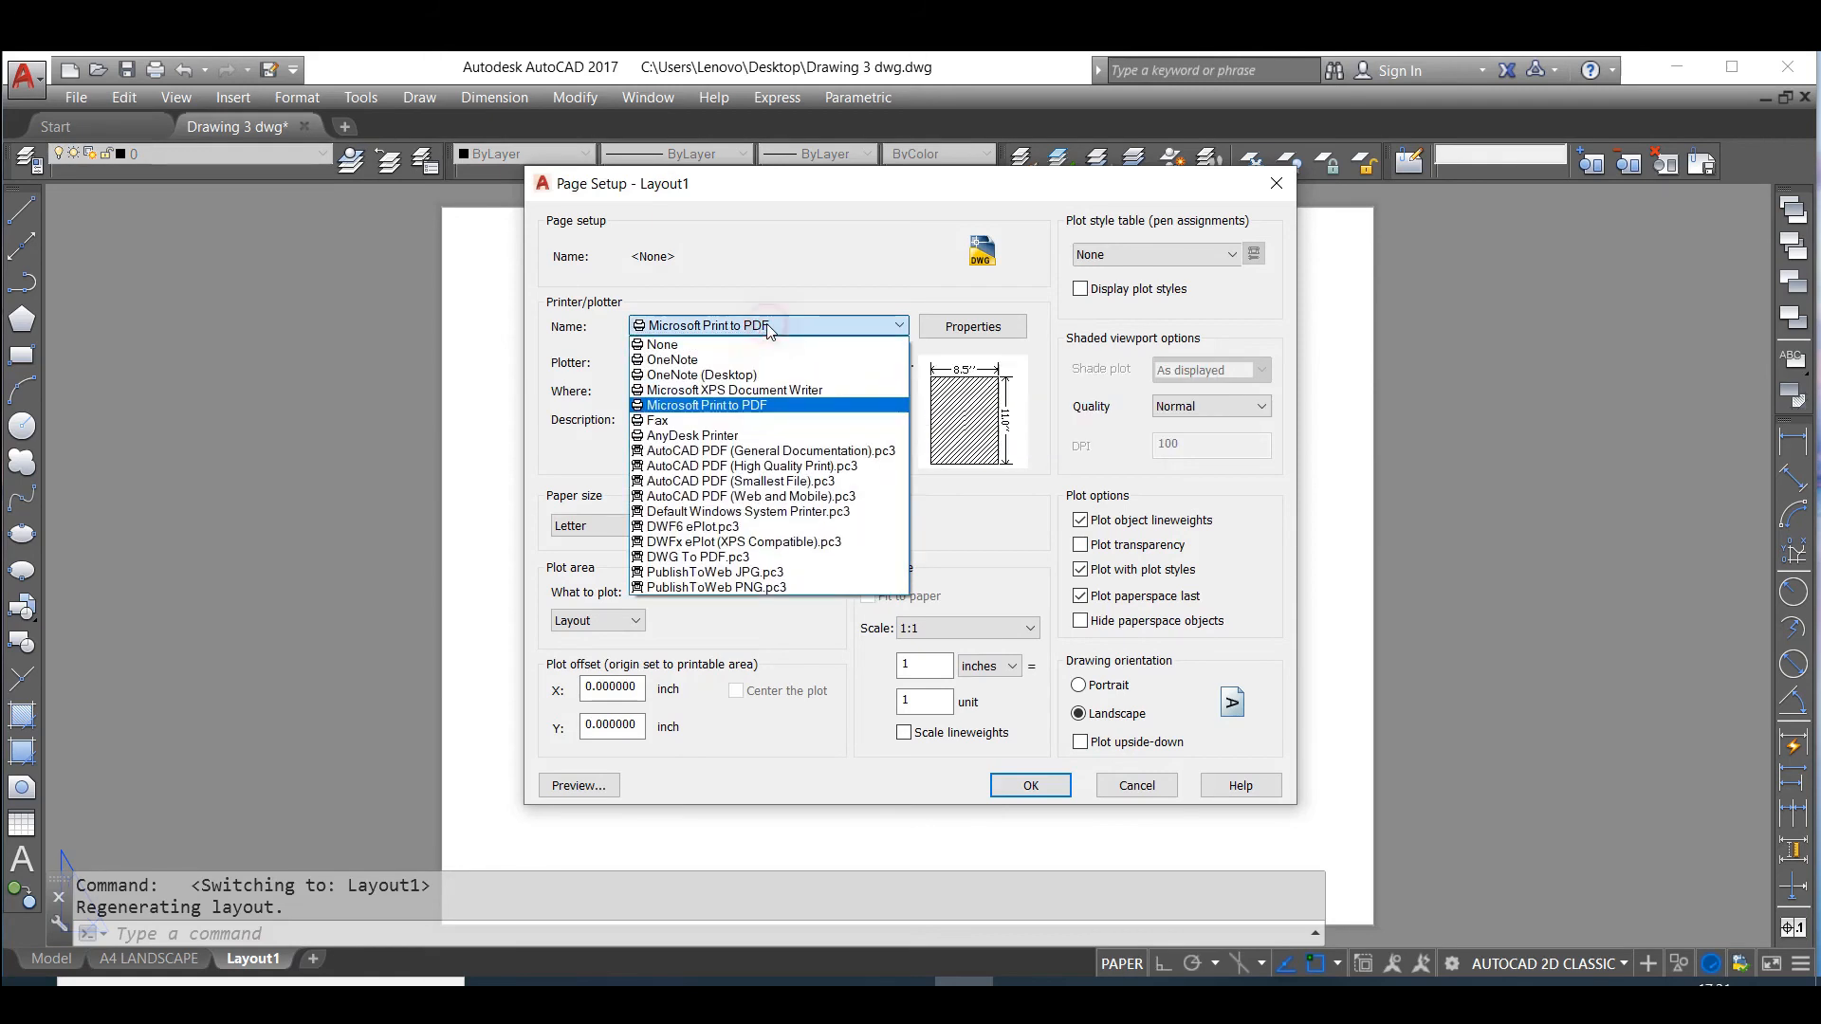
{"action": "left_click", "coordinate": [778, 466]}
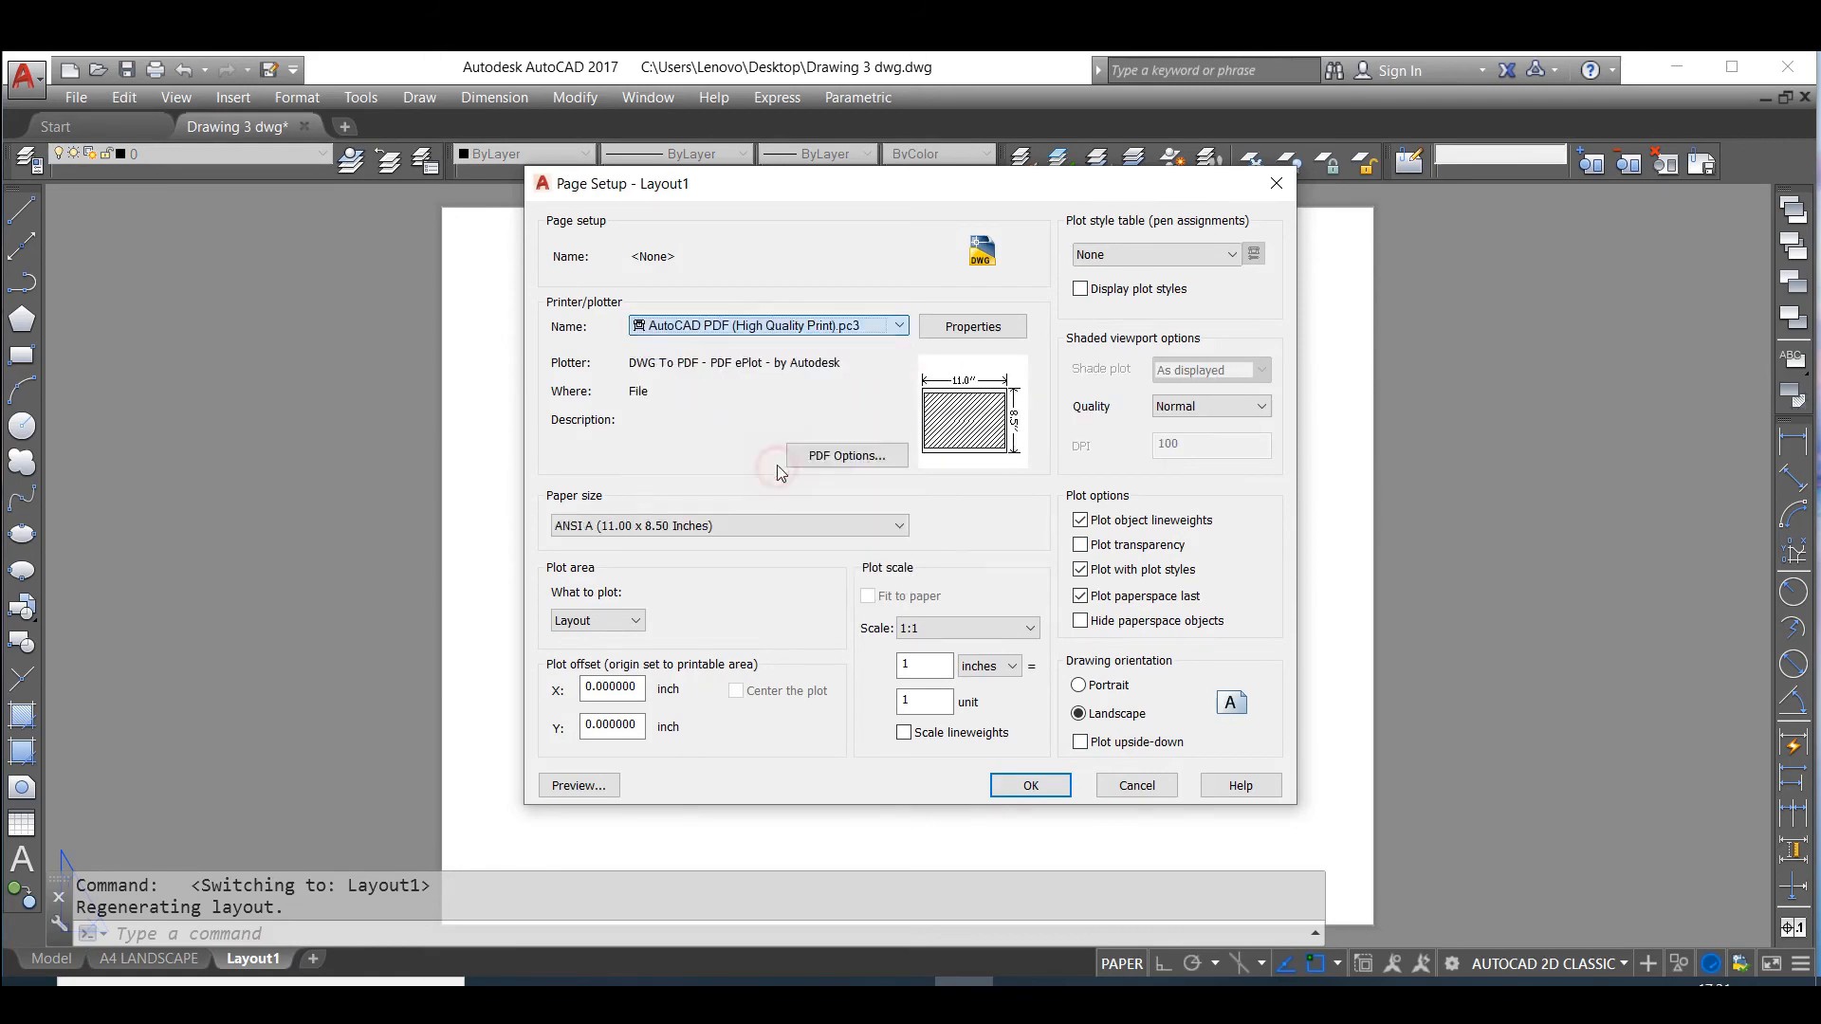
{"action": "left_click", "coordinate": [728, 528]}
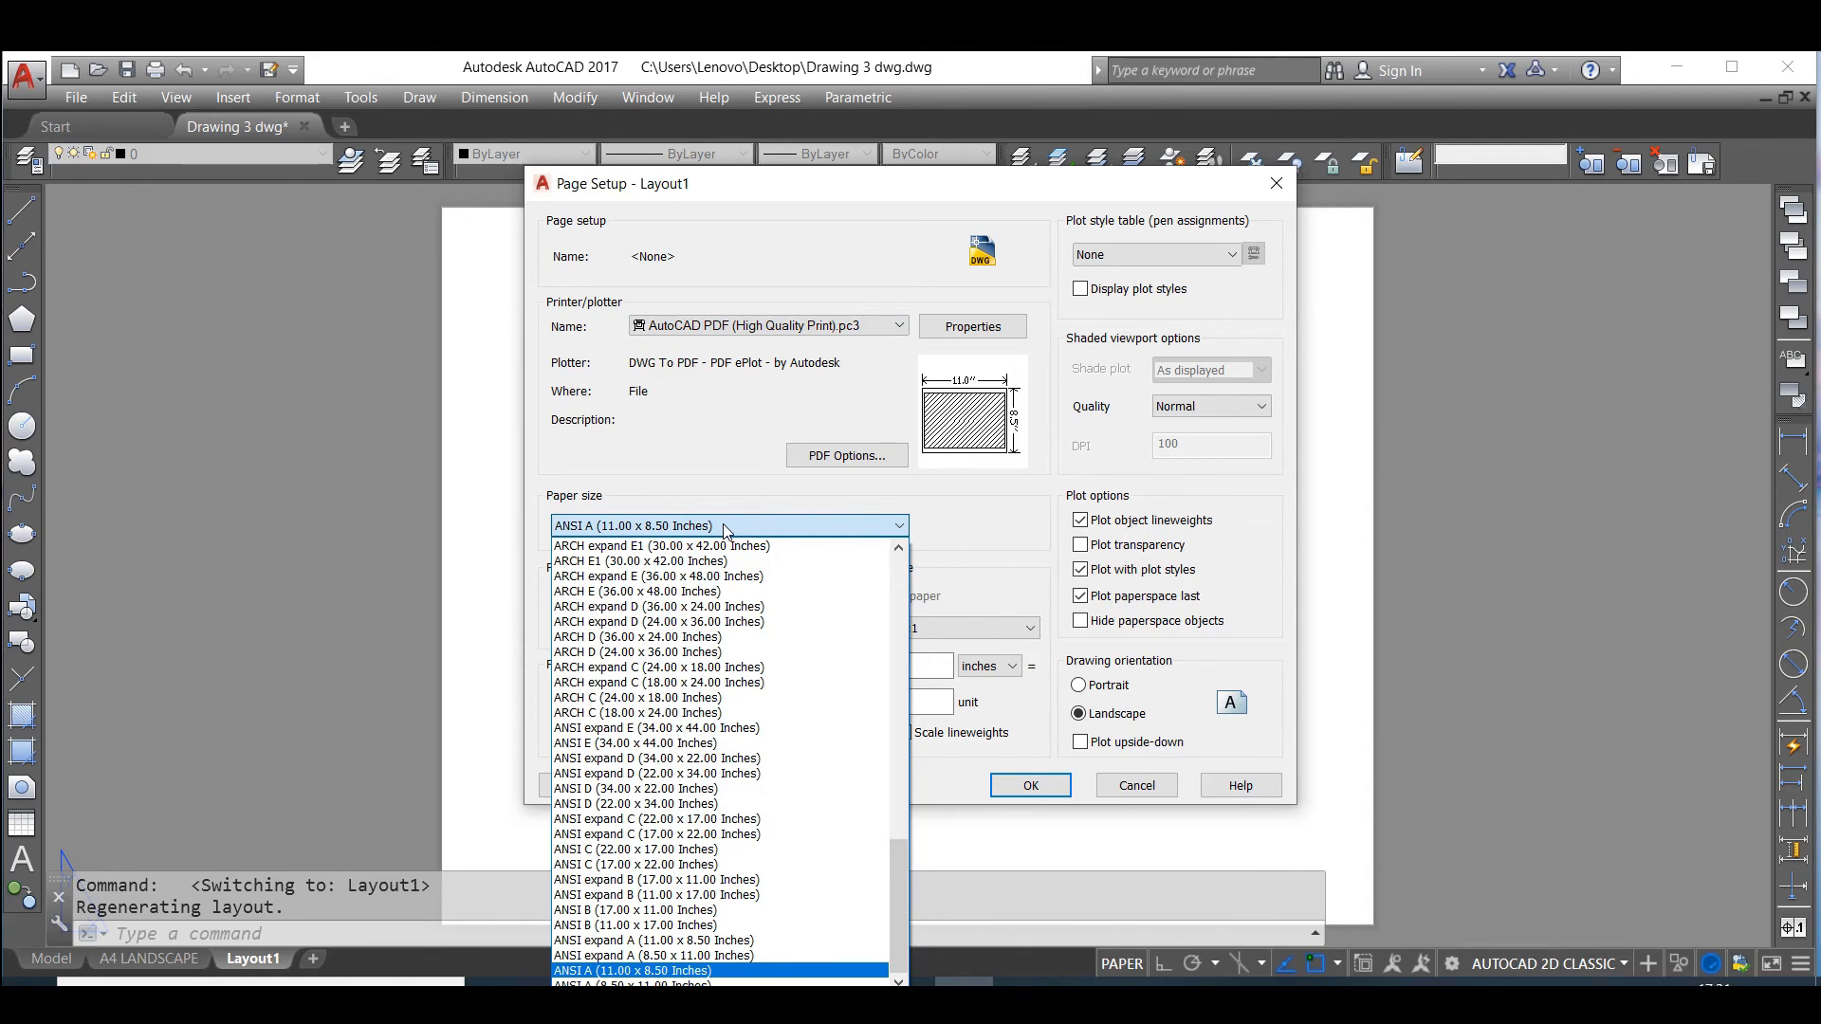
{"action": "scroll", "coordinate": [645, 626], "scroll_direction": "up", "scroll_amount": 2}
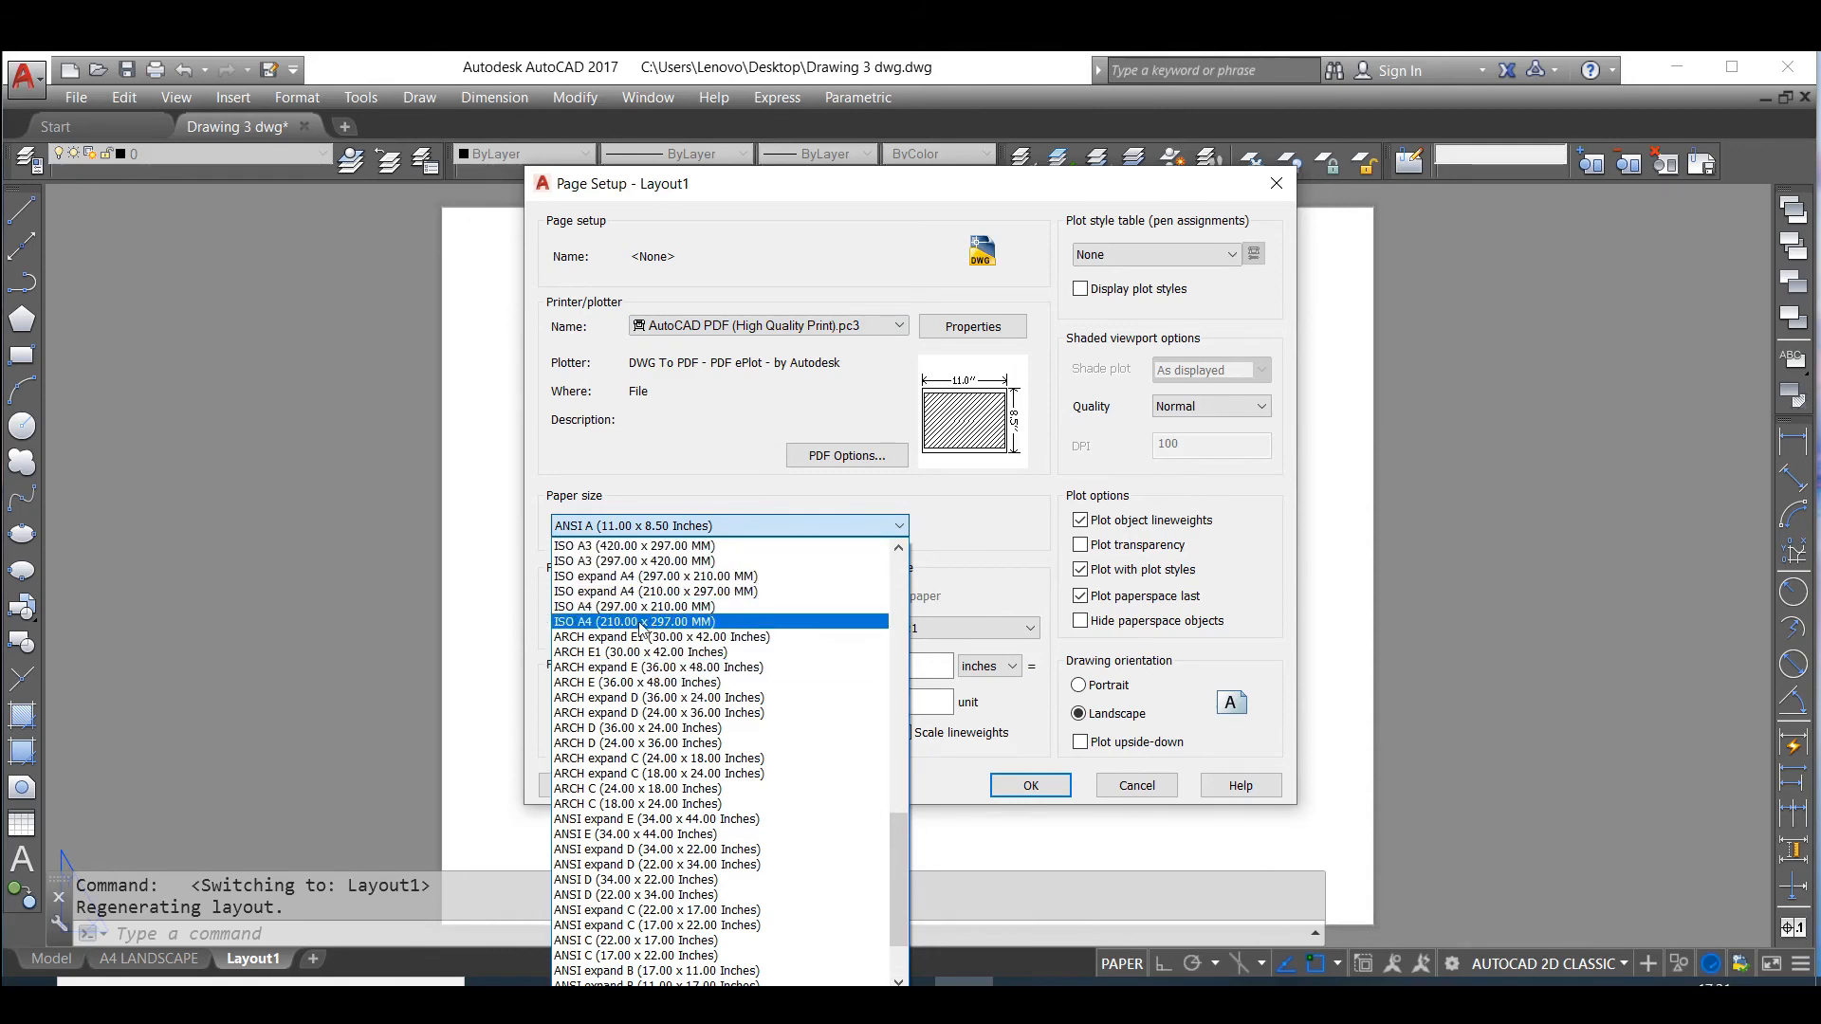
{"action": "left_click", "coordinate": [647, 546]}
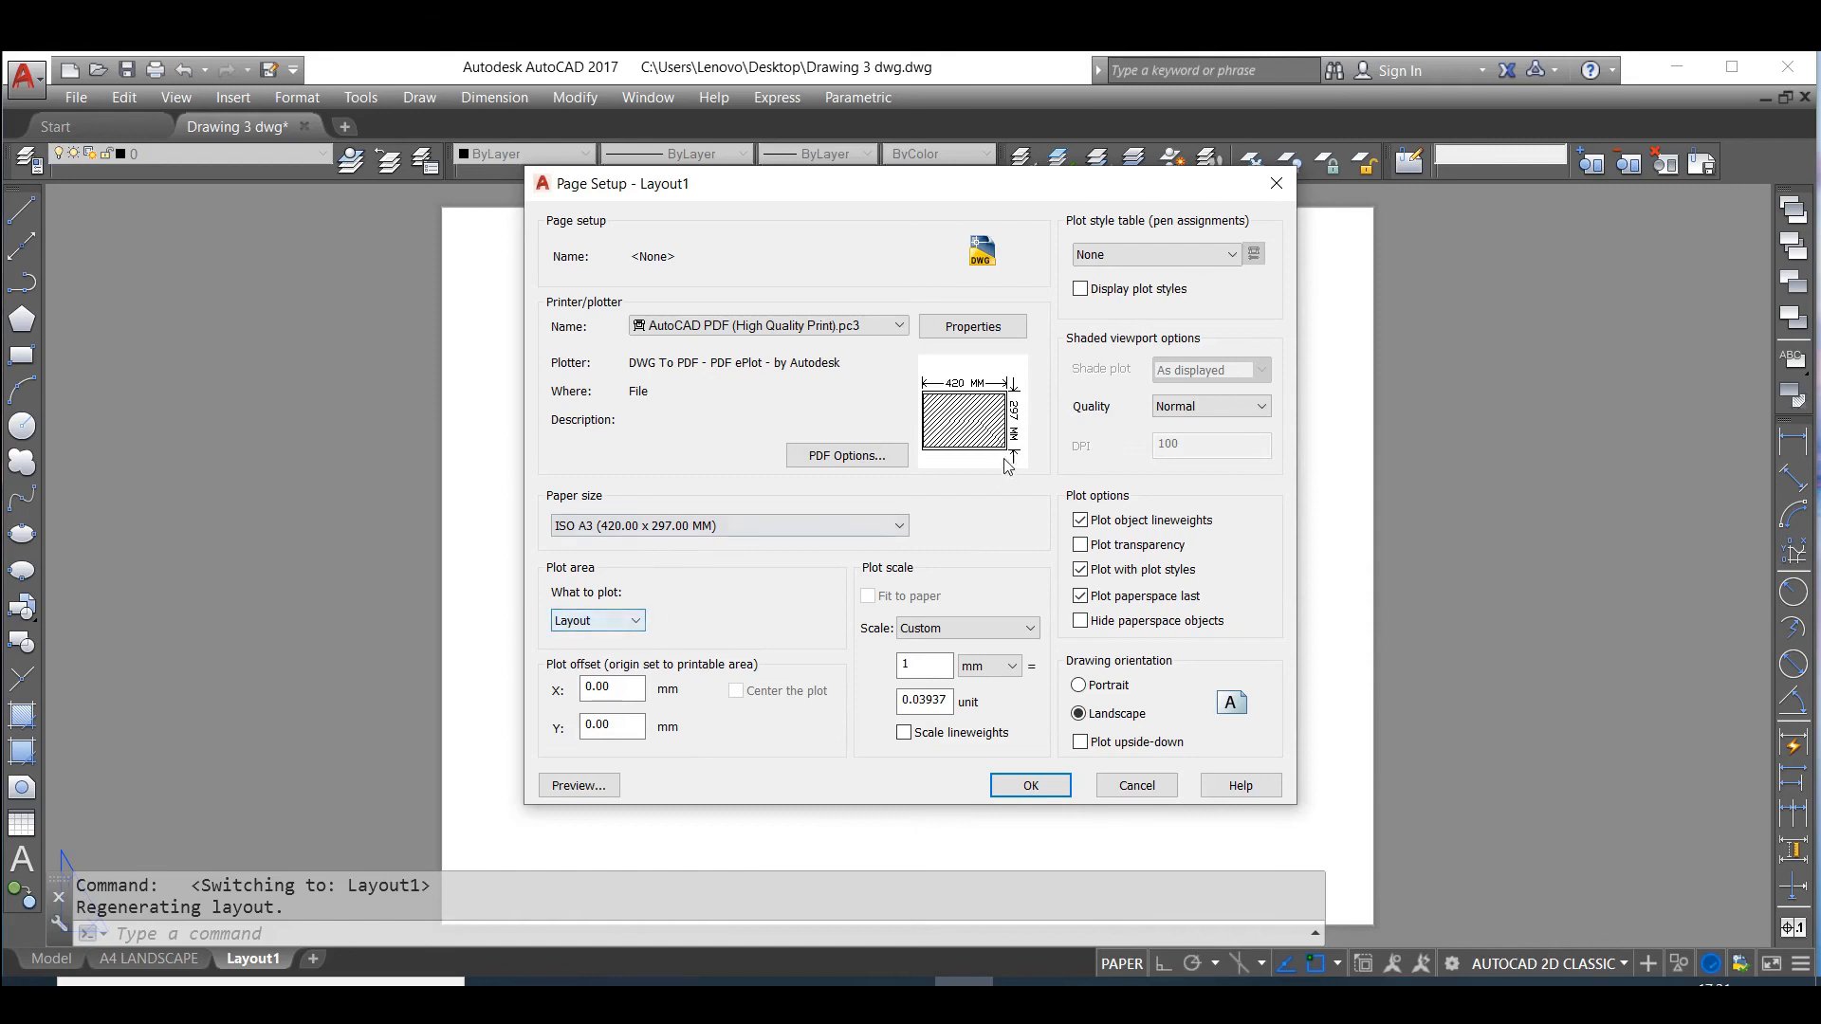
- Assign the monochrome.ctb plot style and a 1:1 plot scale, and apply the page setup to the layout
{"action": "left_click", "coordinate": [1128, 256]}
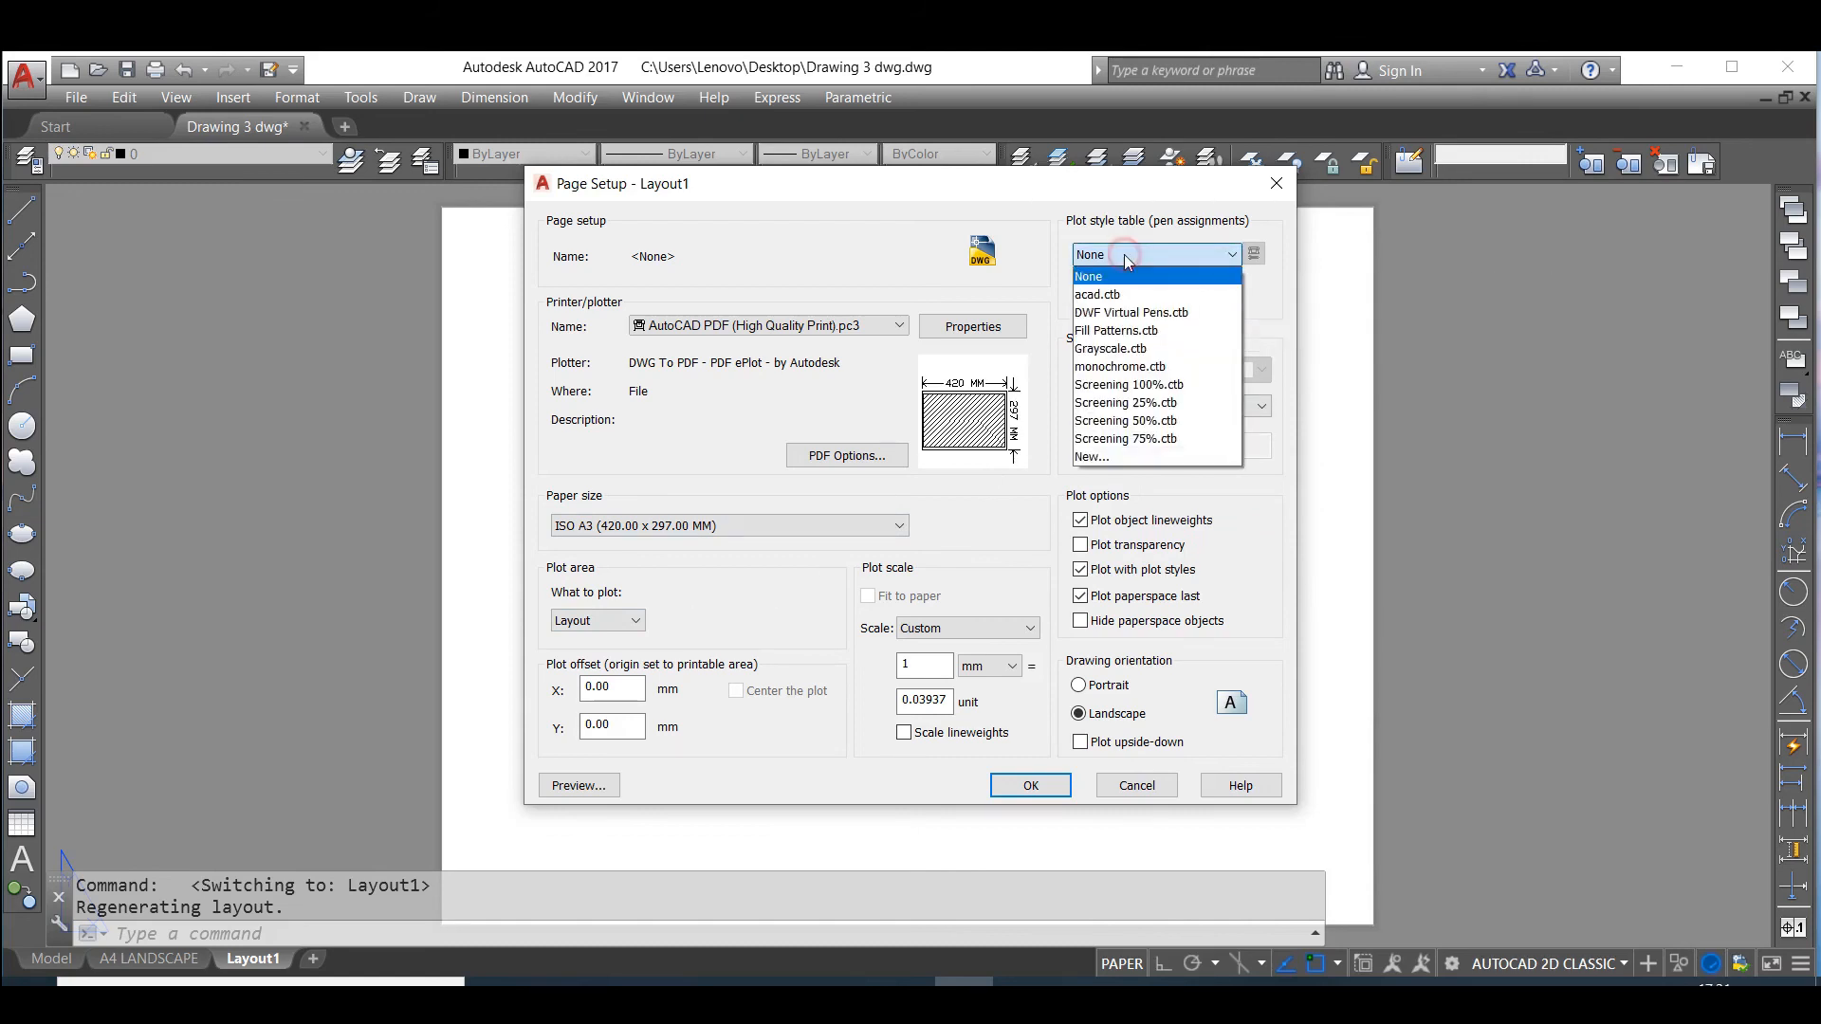
{"action": "left_click", "coordinate": [1151, 370]}
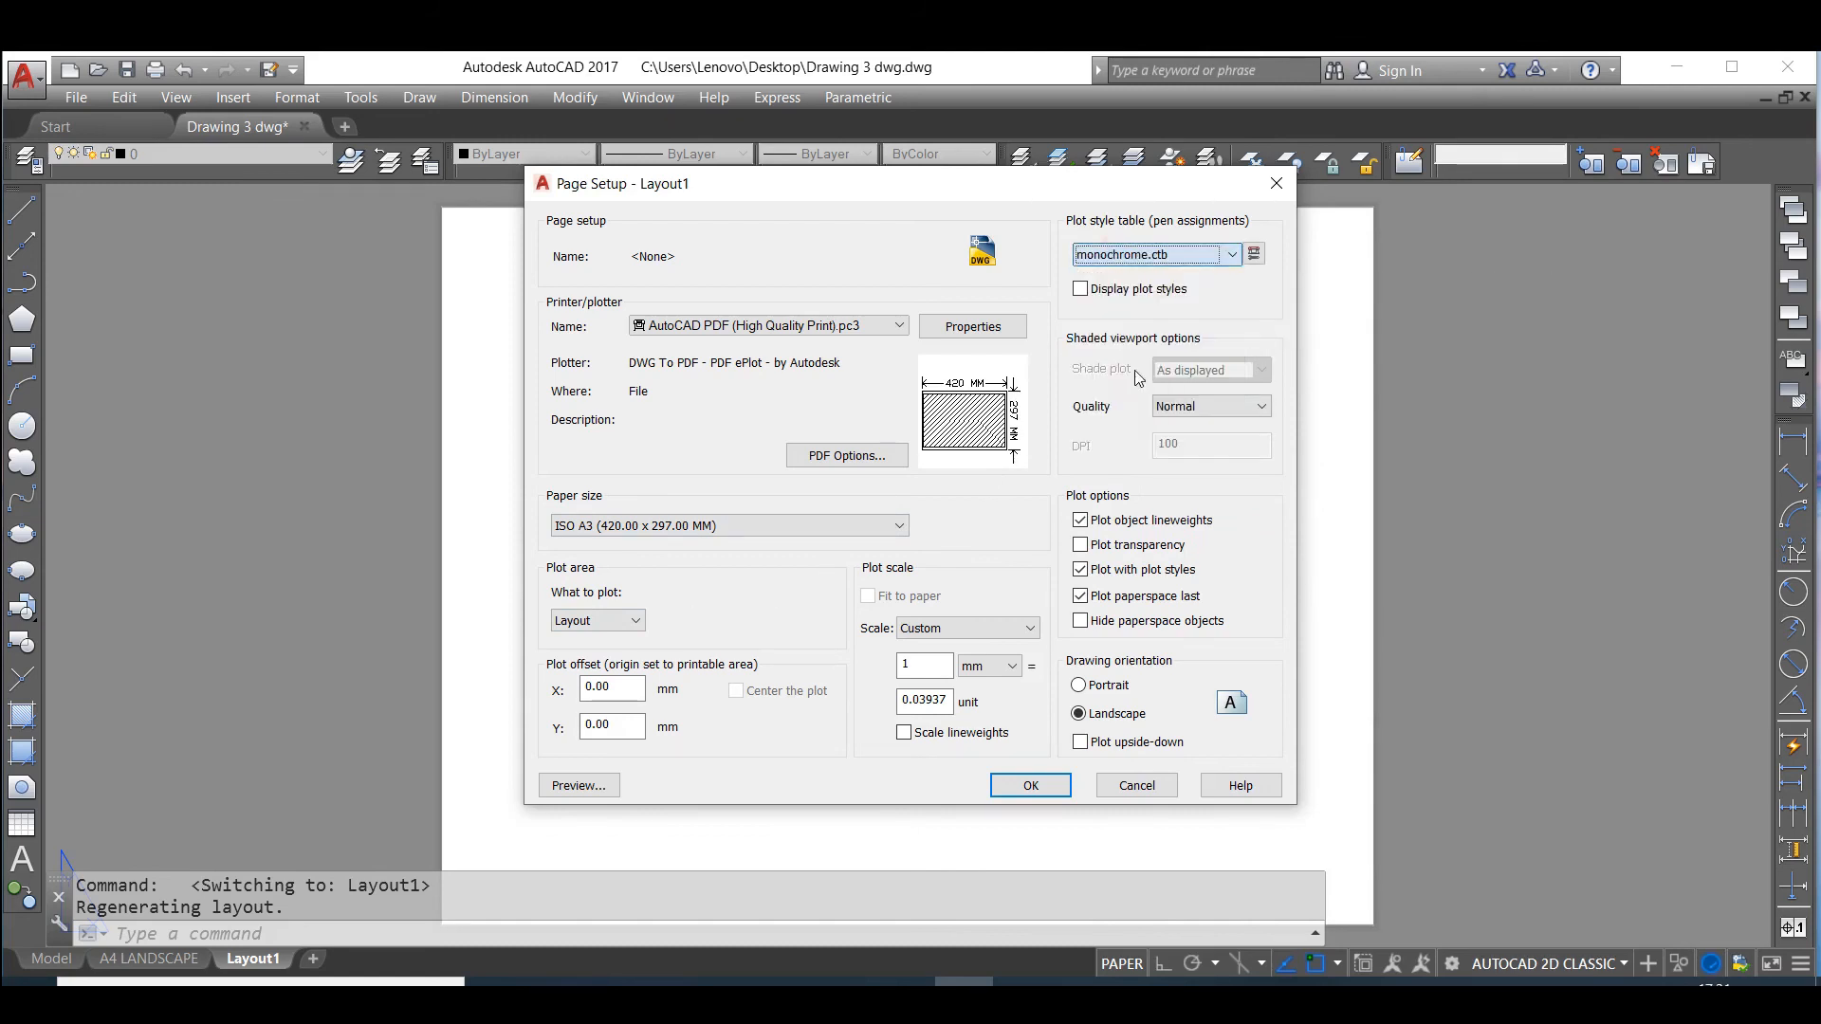
{"action": "left_click", "coordinate": [939, 631]}
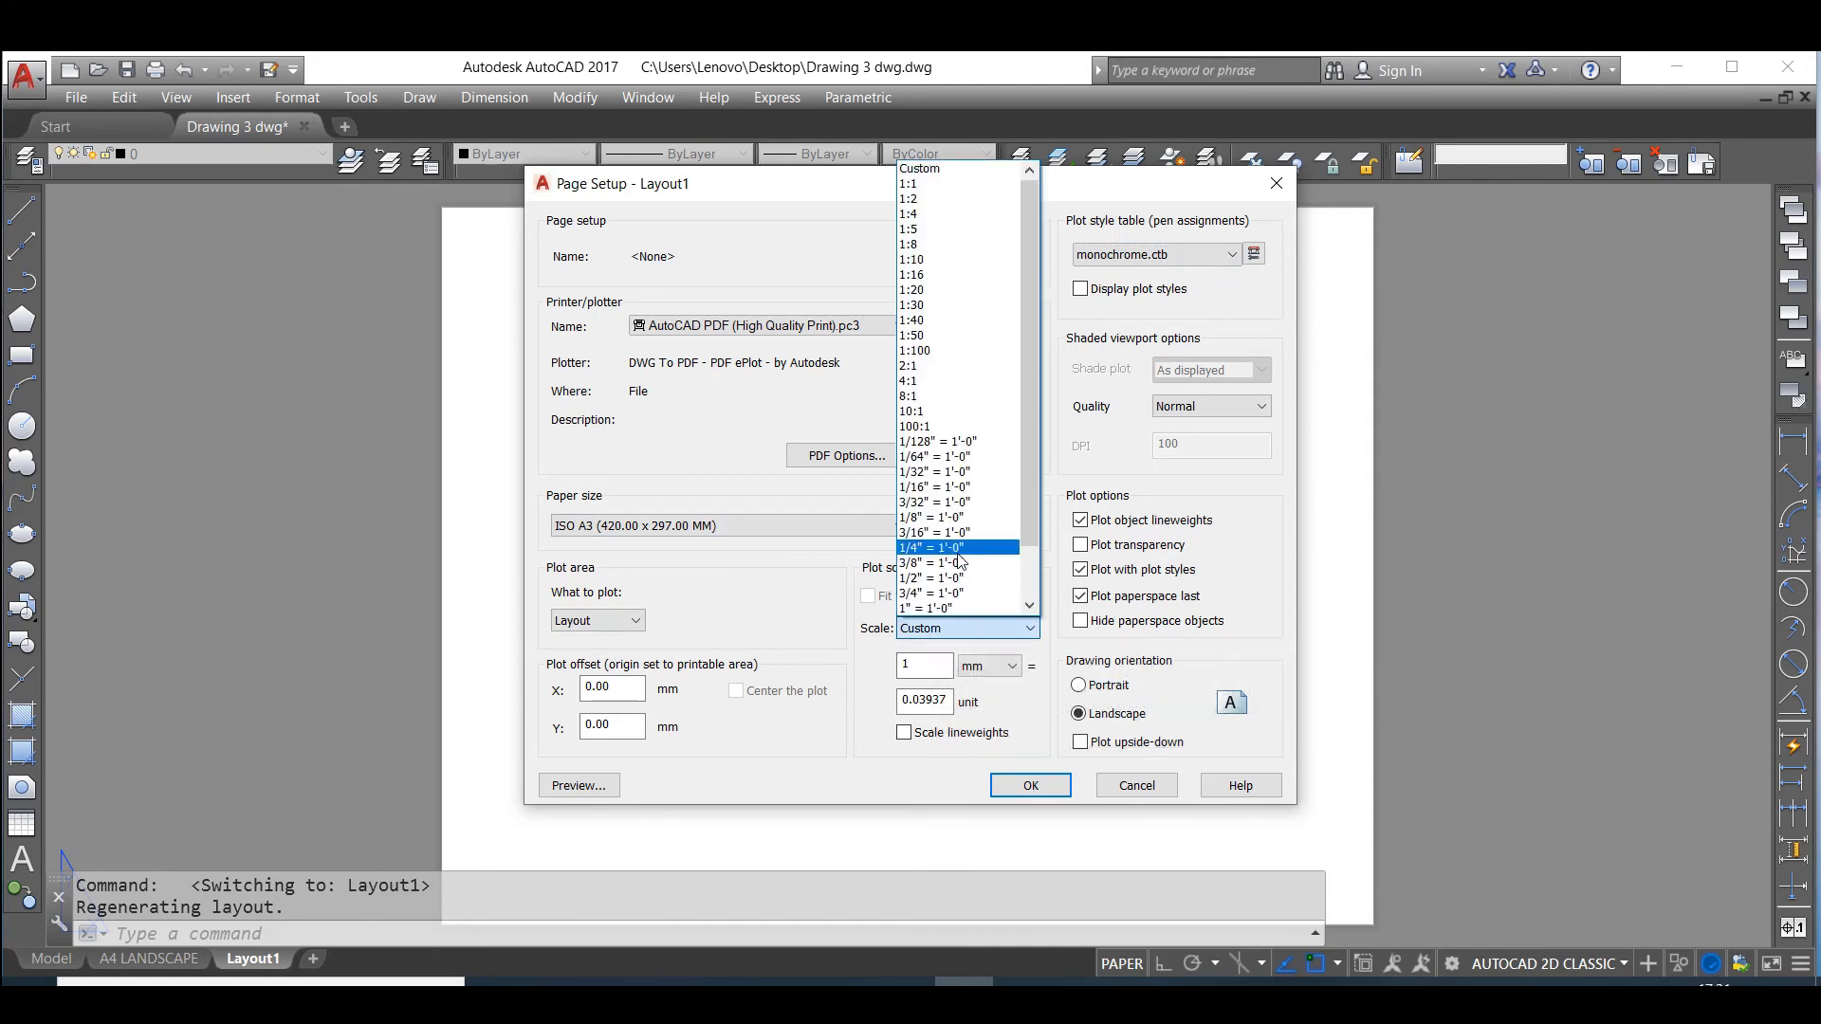
{"action": "left_click", "coordinate": [947, 184]}
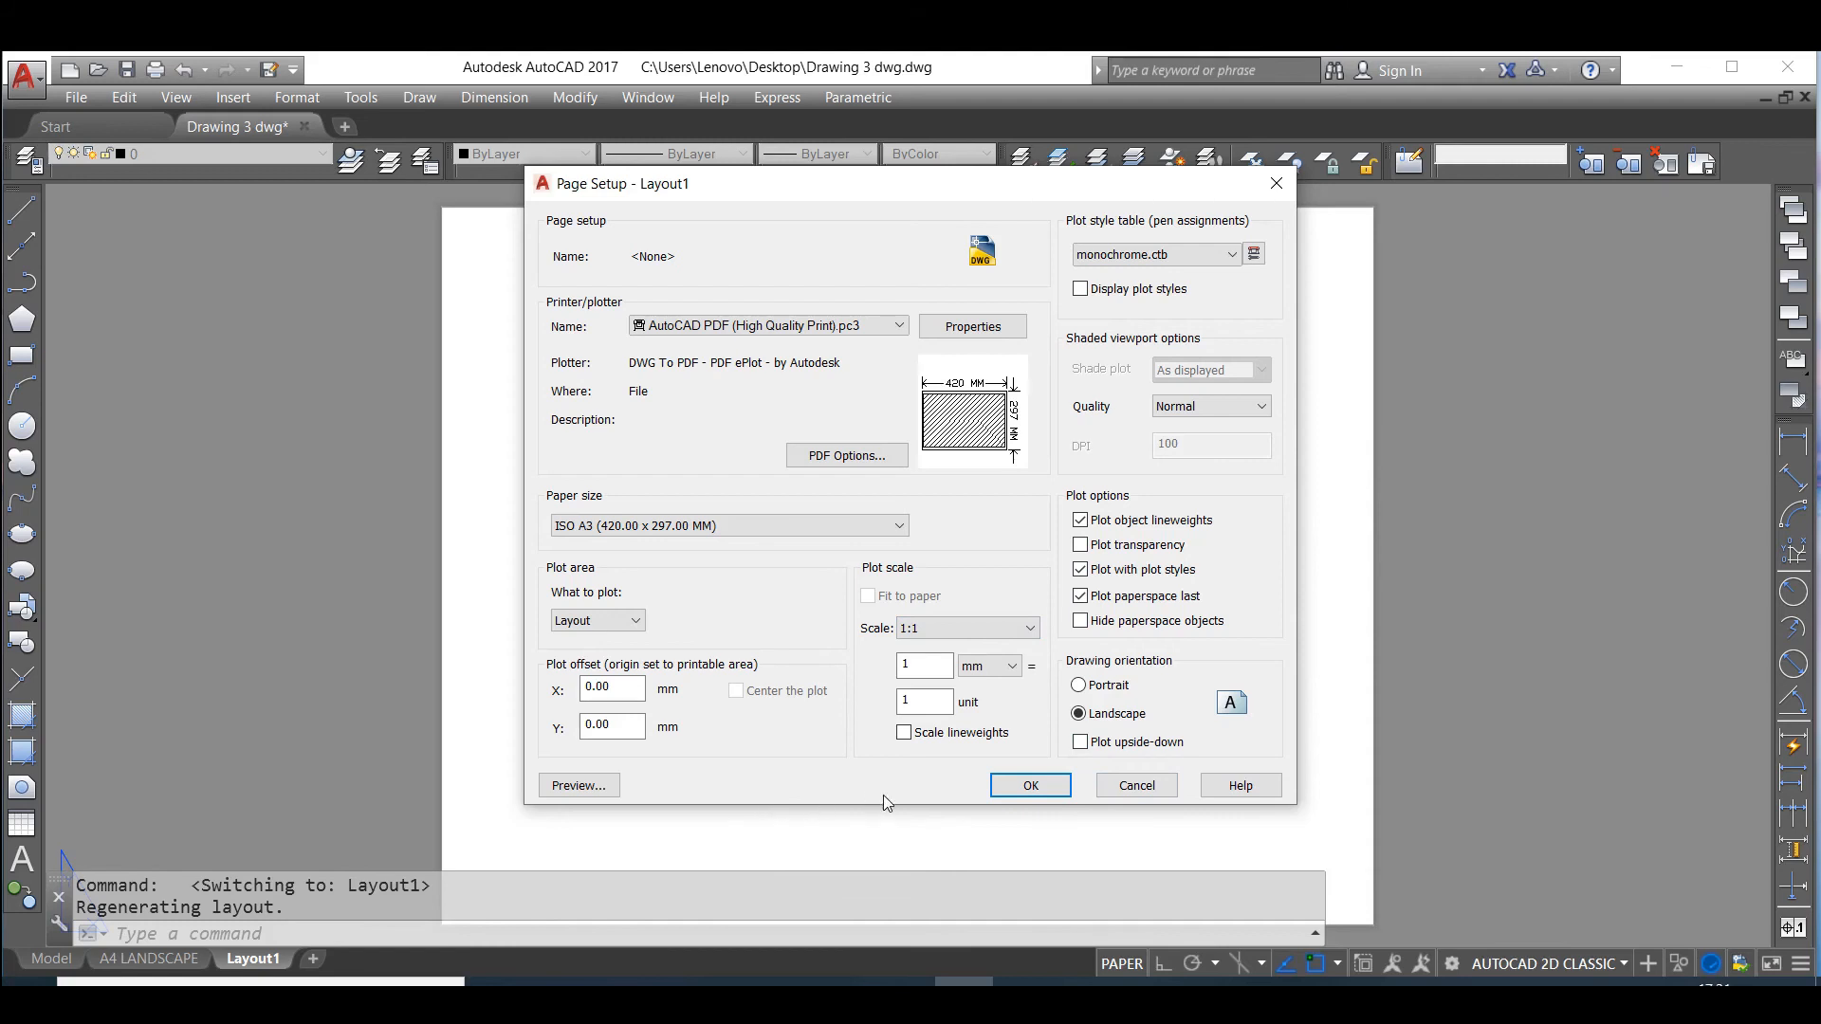
{"action": "left_click", "coordinate": [1031, 786]}
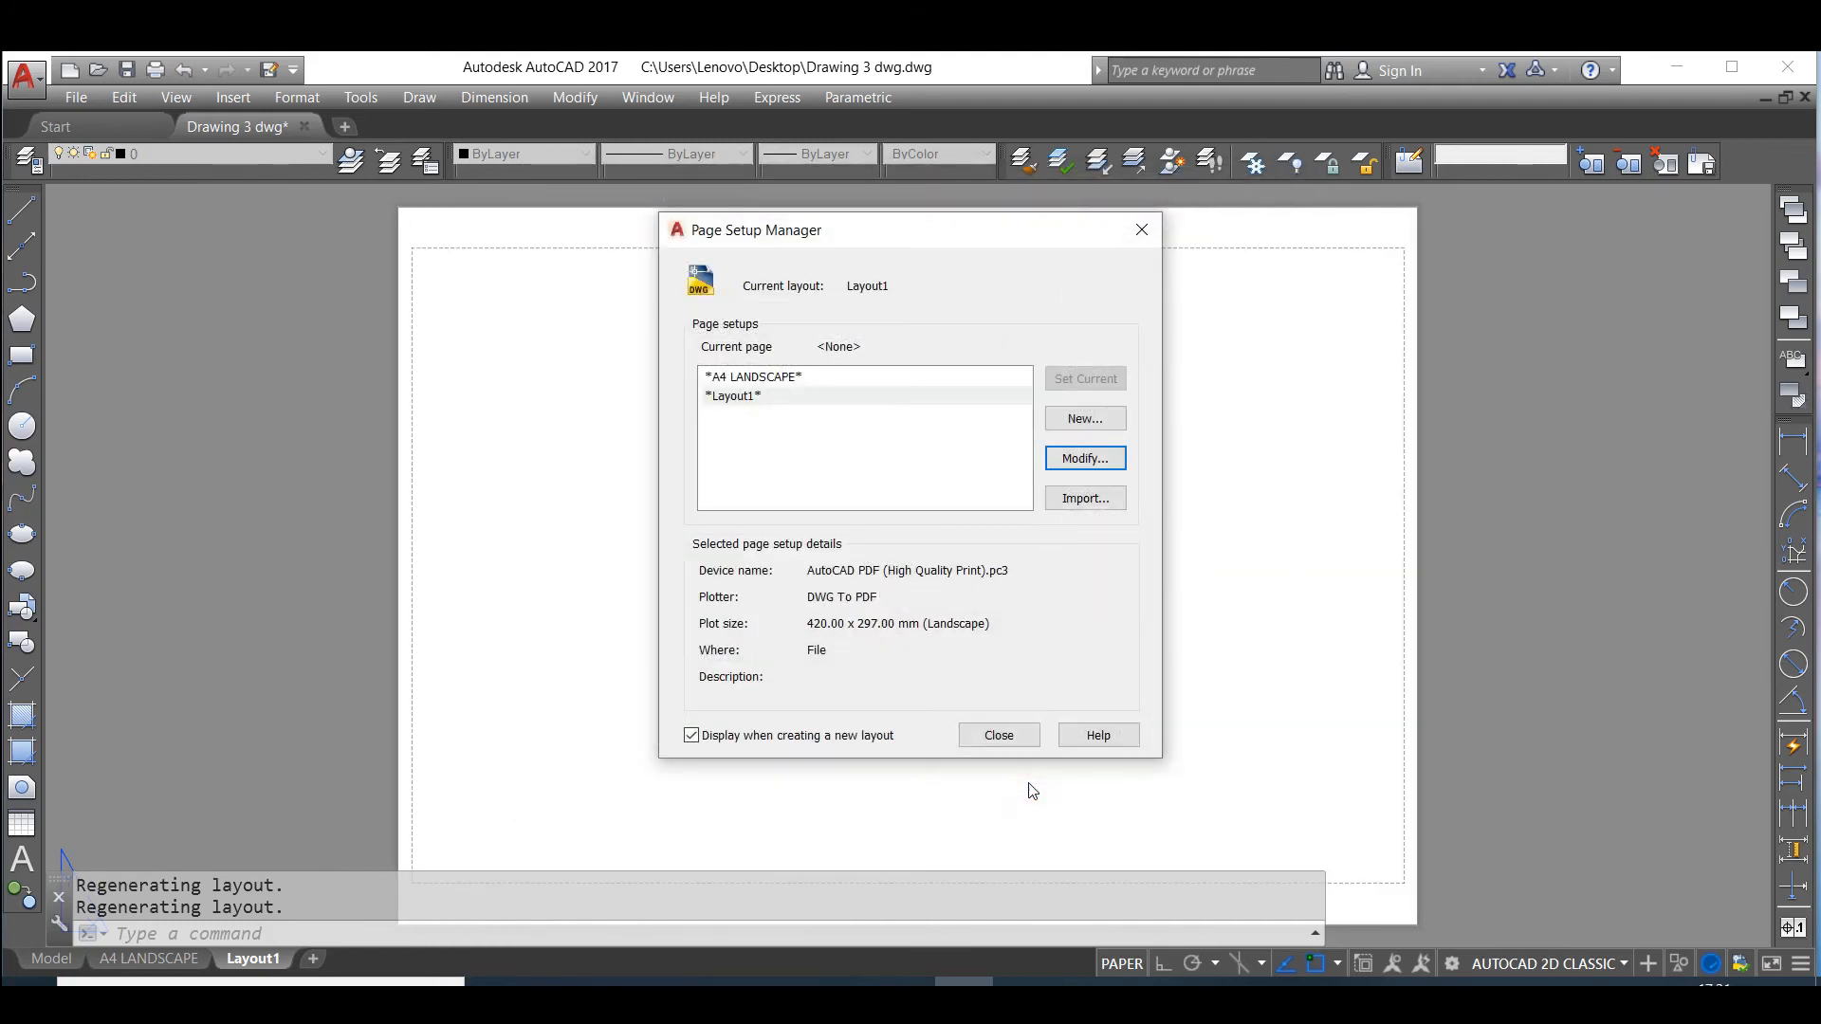
{"action": "left_click", "coordinate": [1000, 736]}
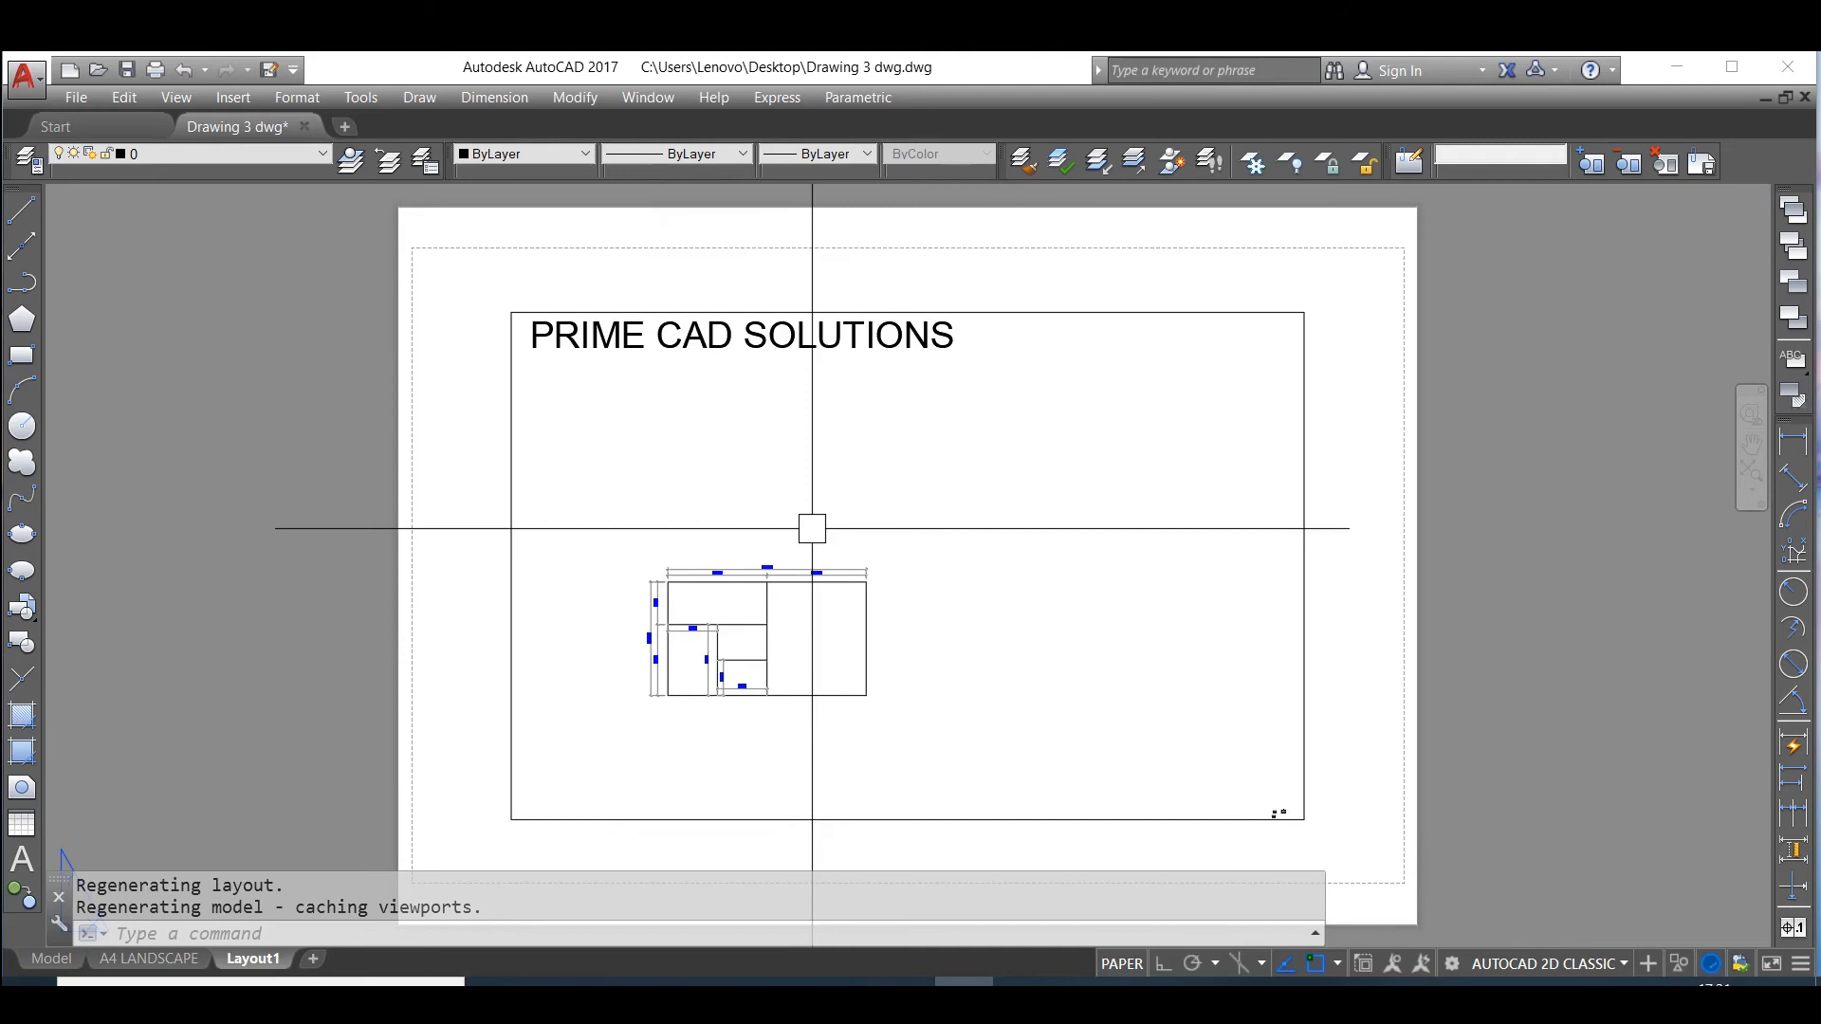
- Add a vertical linear dimension for the A3 sheet's height beside its right-hand edge
{"action": "type", "text": "DLI"}
{"action": "key", "text": "Return"}
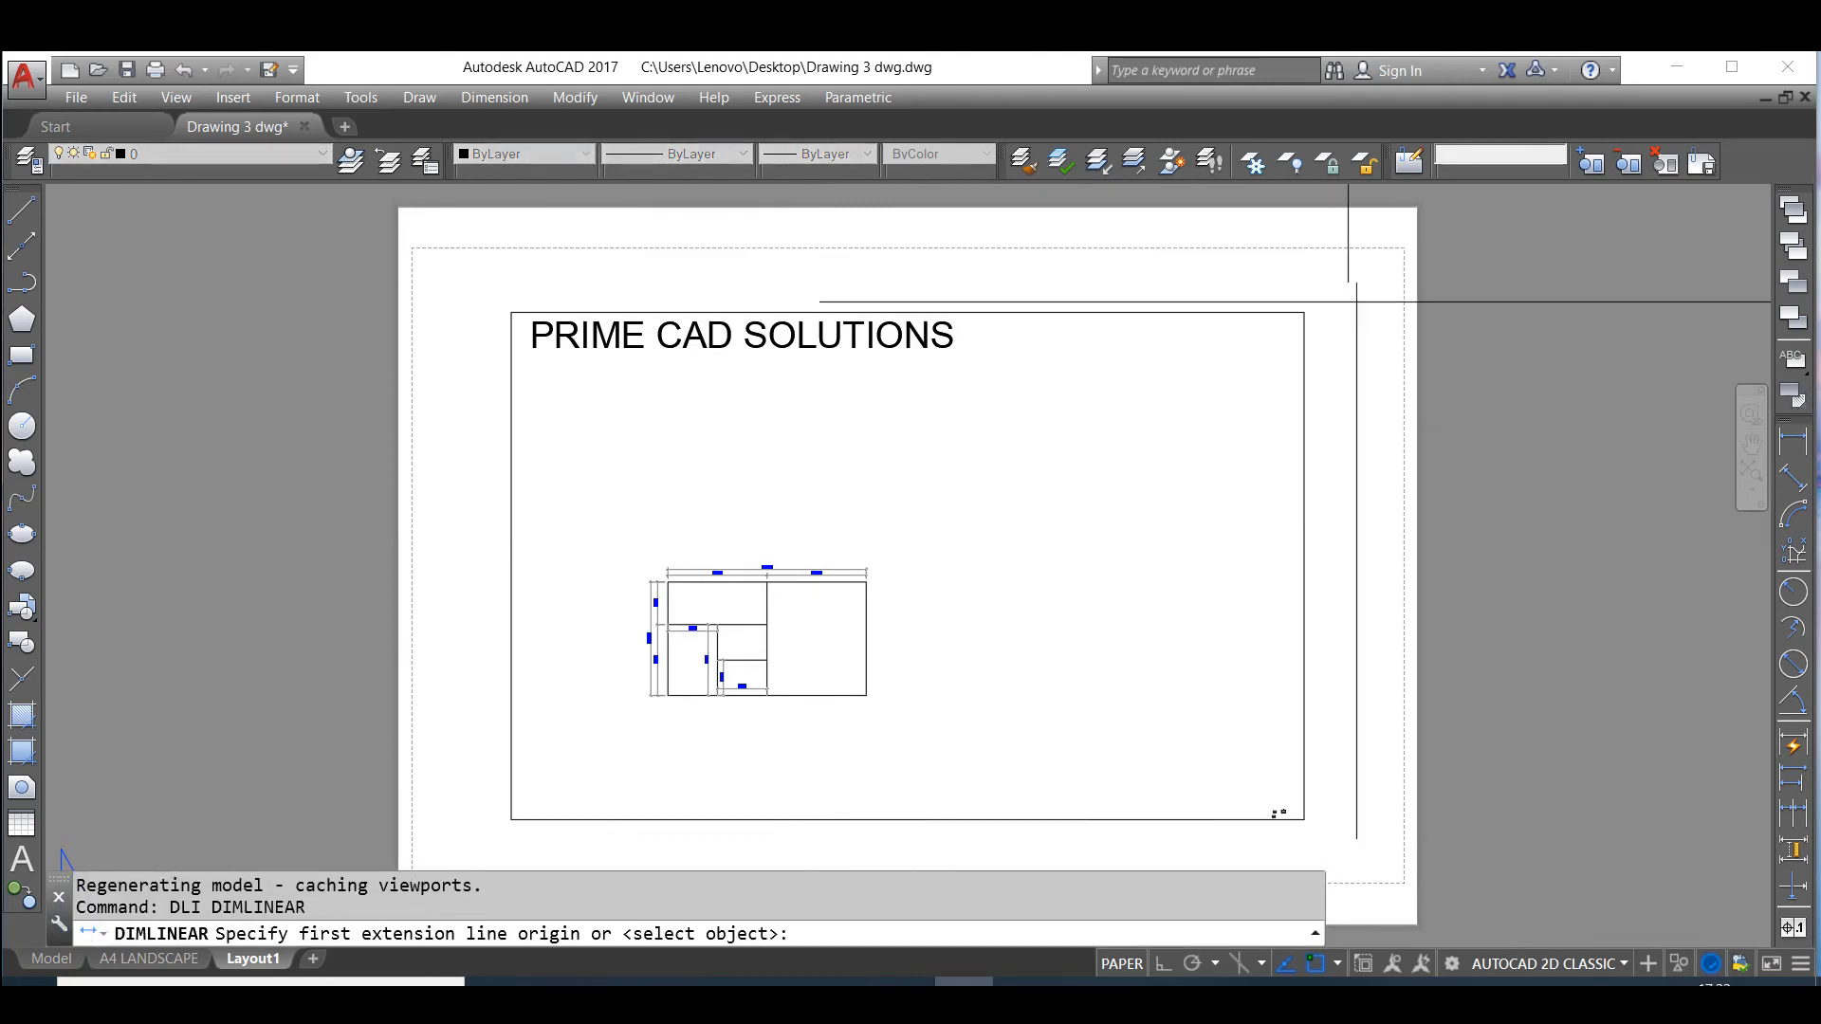
{"action": "left_click", "coordinate": [1474, 207]}
{"action": "scroll", "coordinate": [1477, 565], "scroll_direction": "down", "scroll_amount": 4}
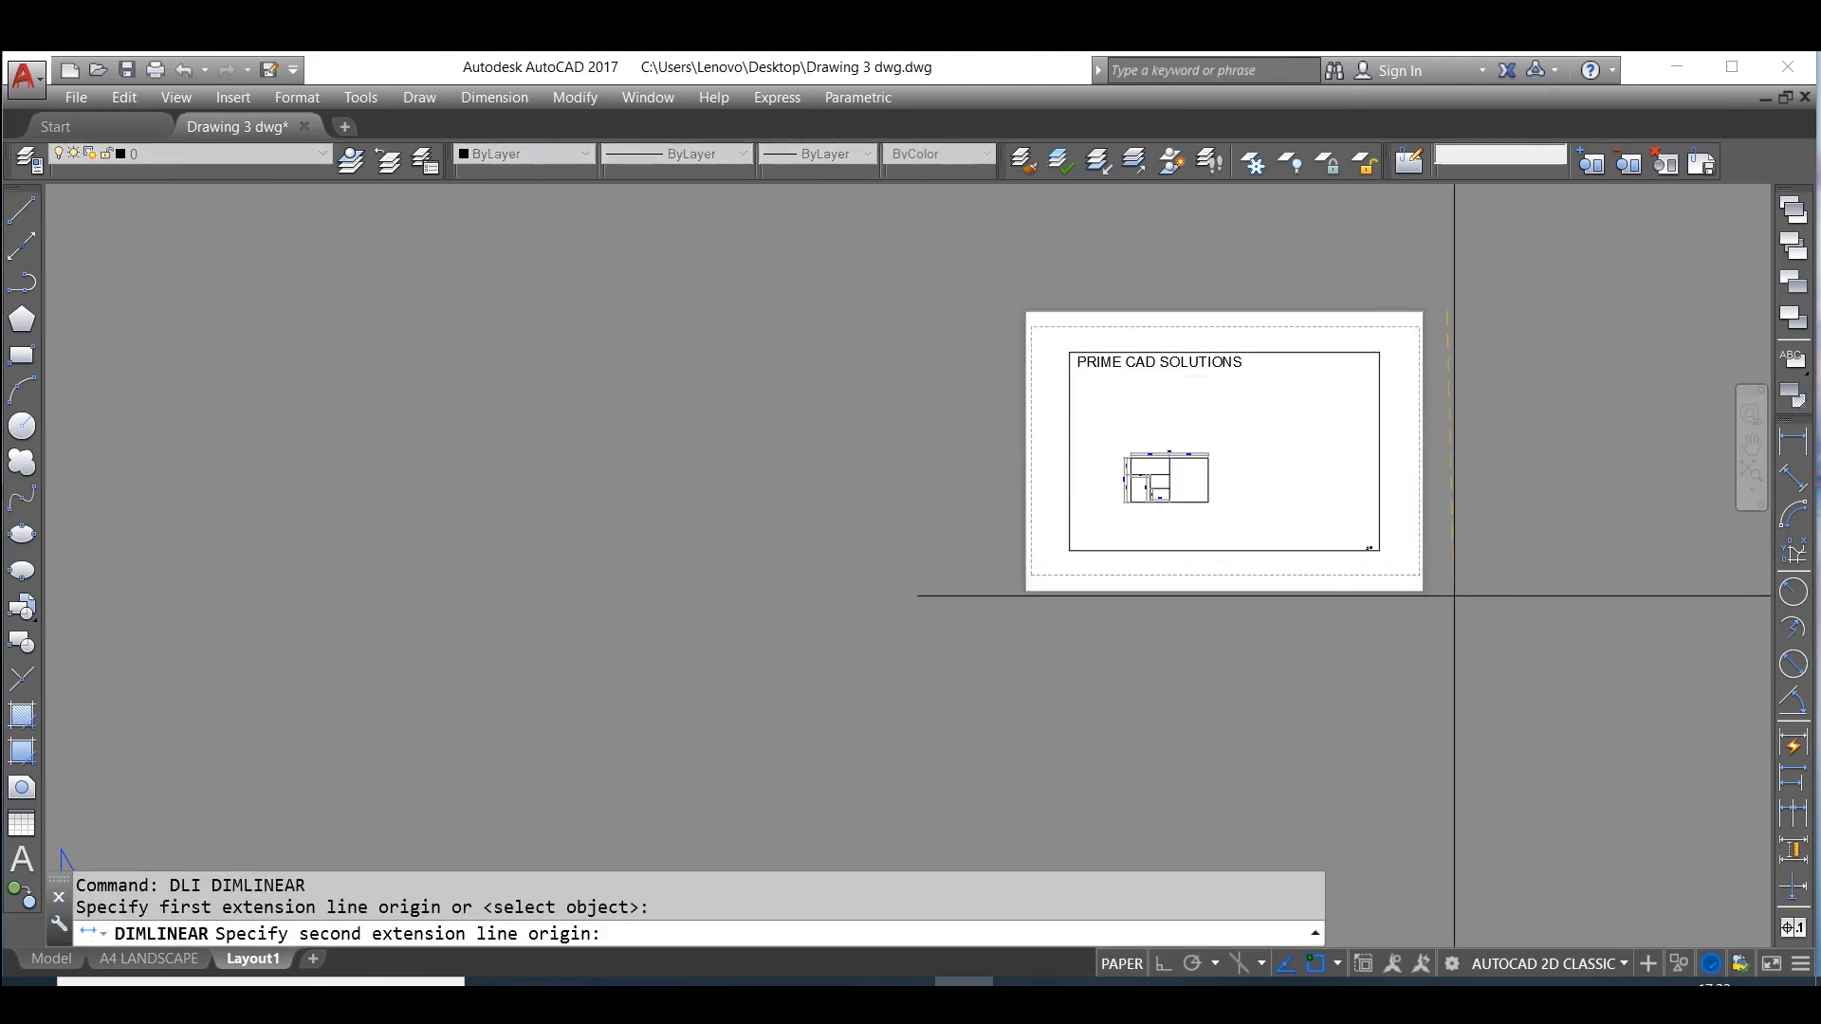
{"action": "left_click", "coordinate": [1454, 596]}
{"action": "left_click", "coordinate": [1477, 569]}
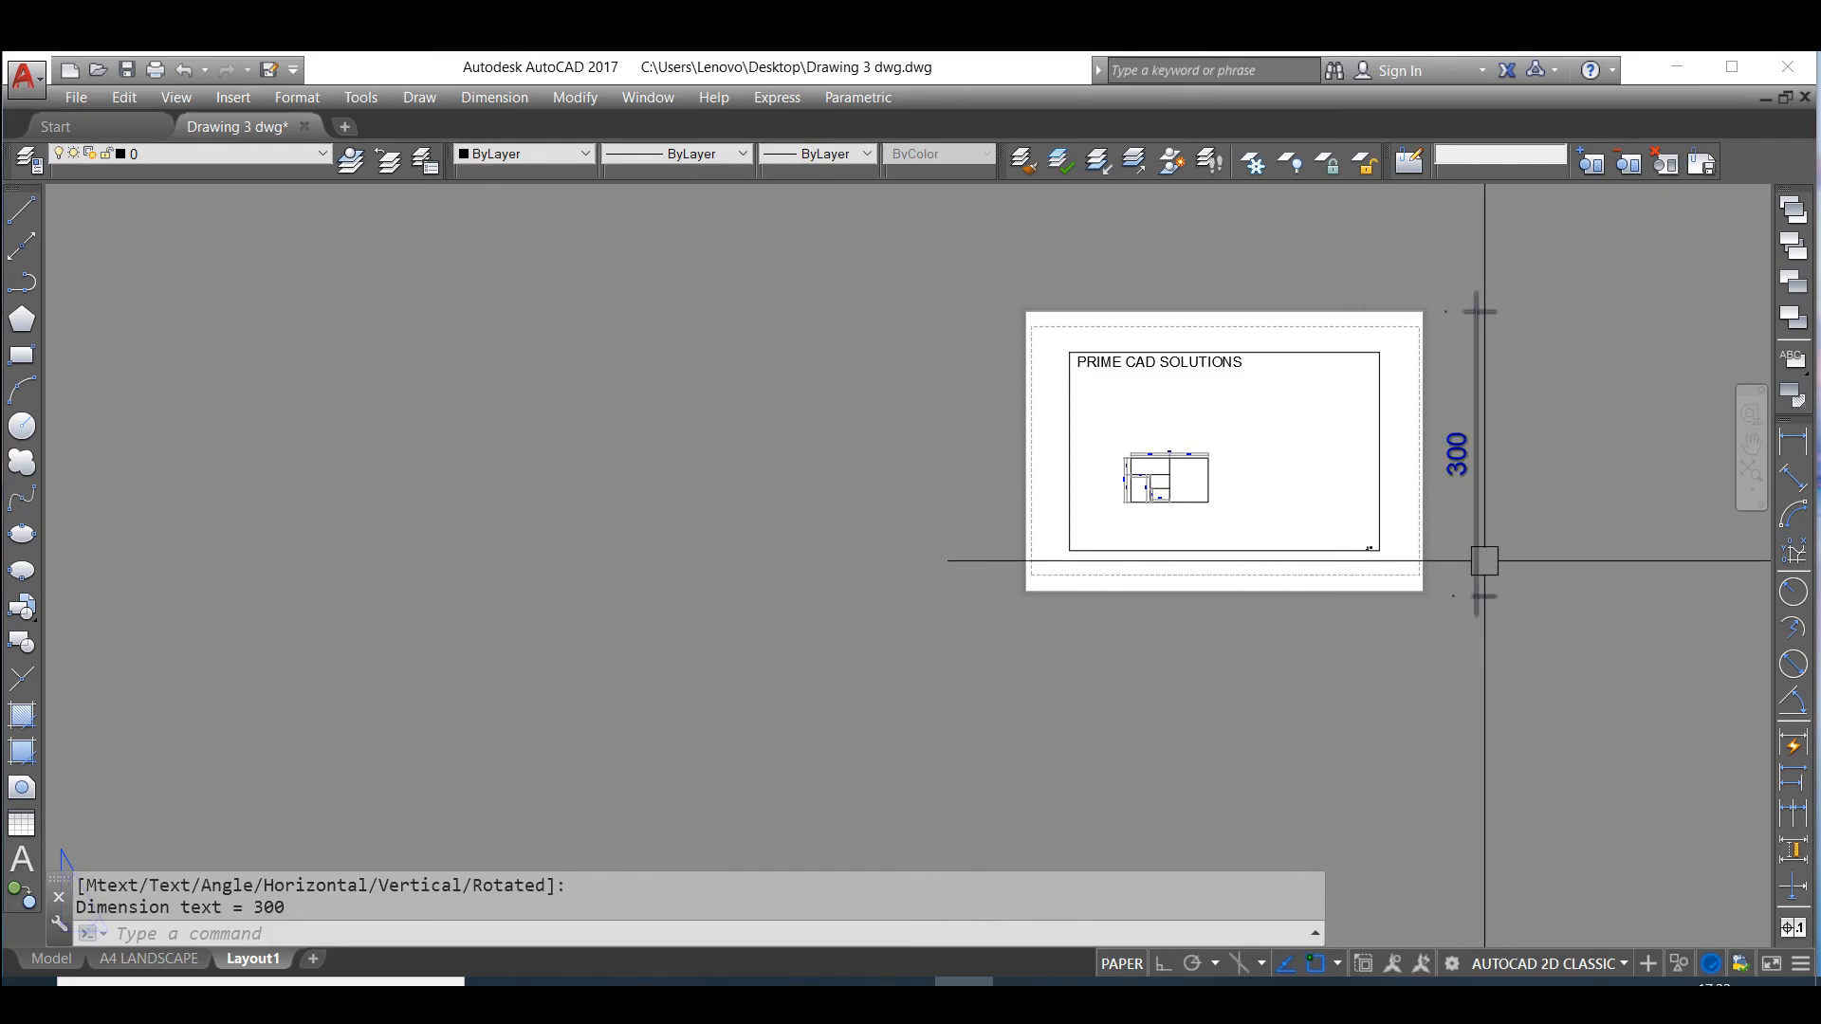
- Add a horizontal linear dimension for the A3 sheet's width above its upper edge
{"action": "key", "text": "Return"}
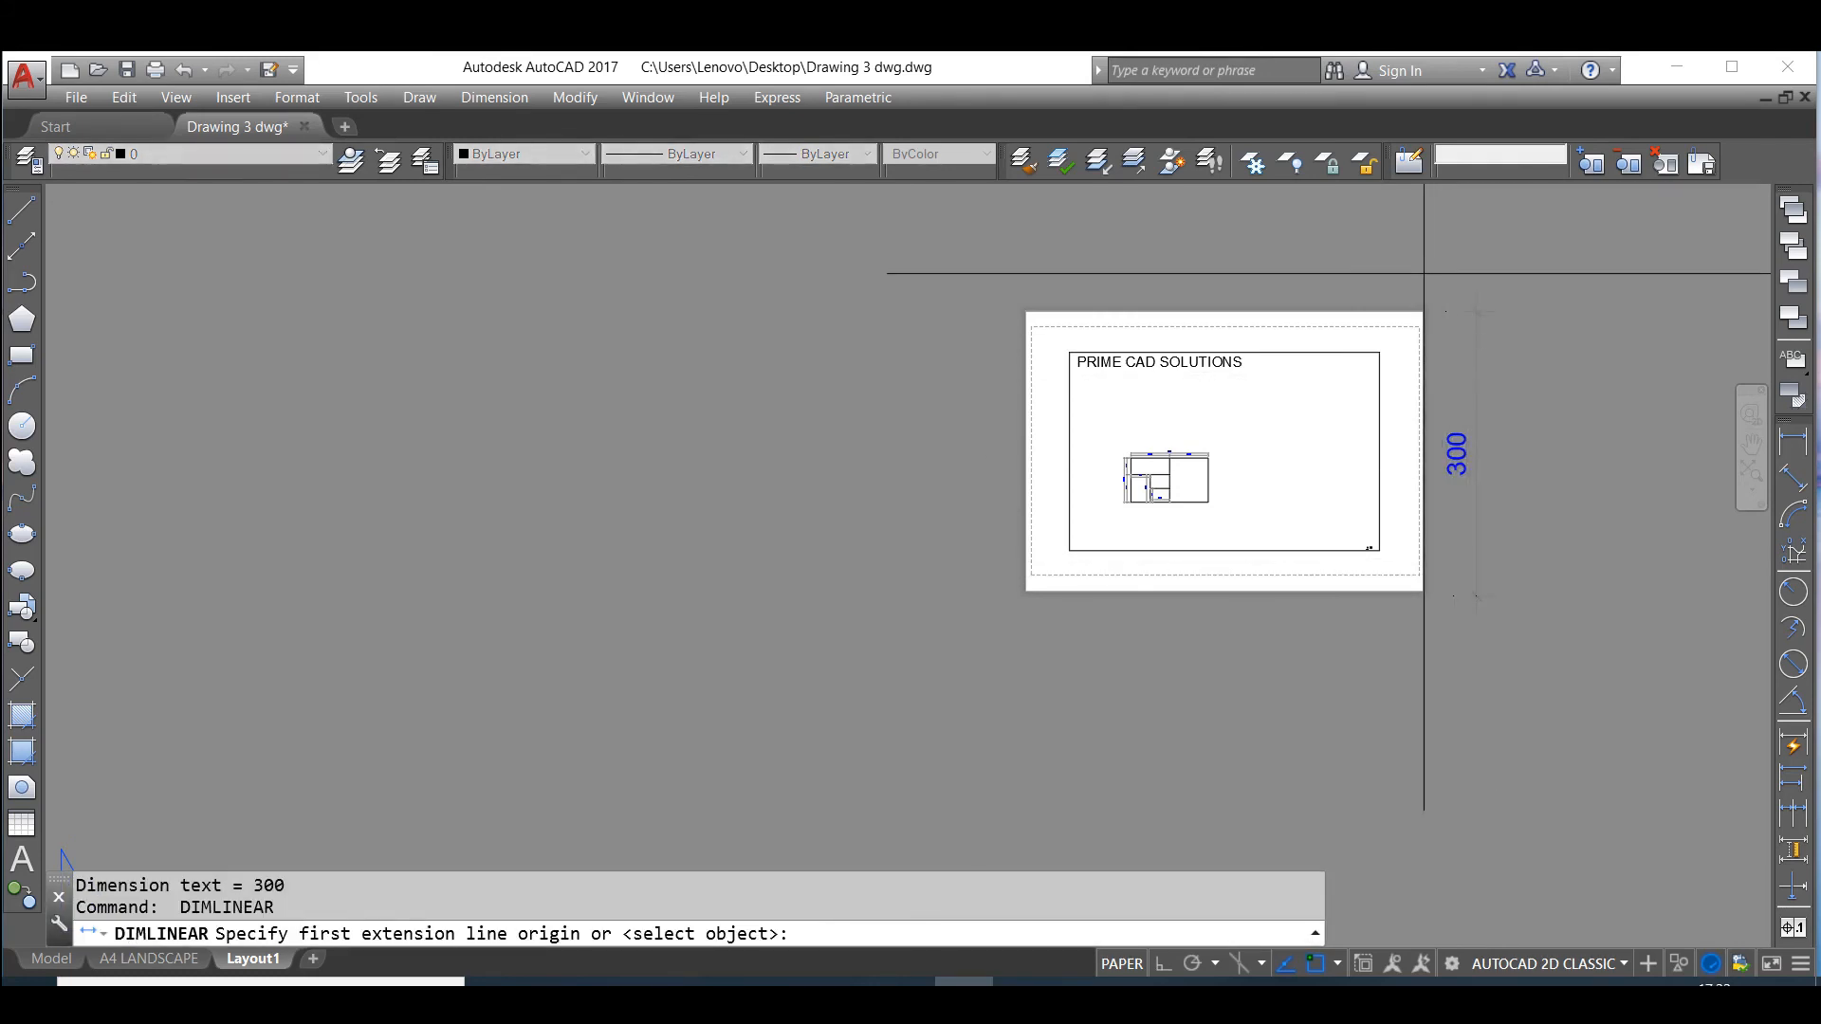
{"action": "left_click", "coordinate": [1424, 270]}
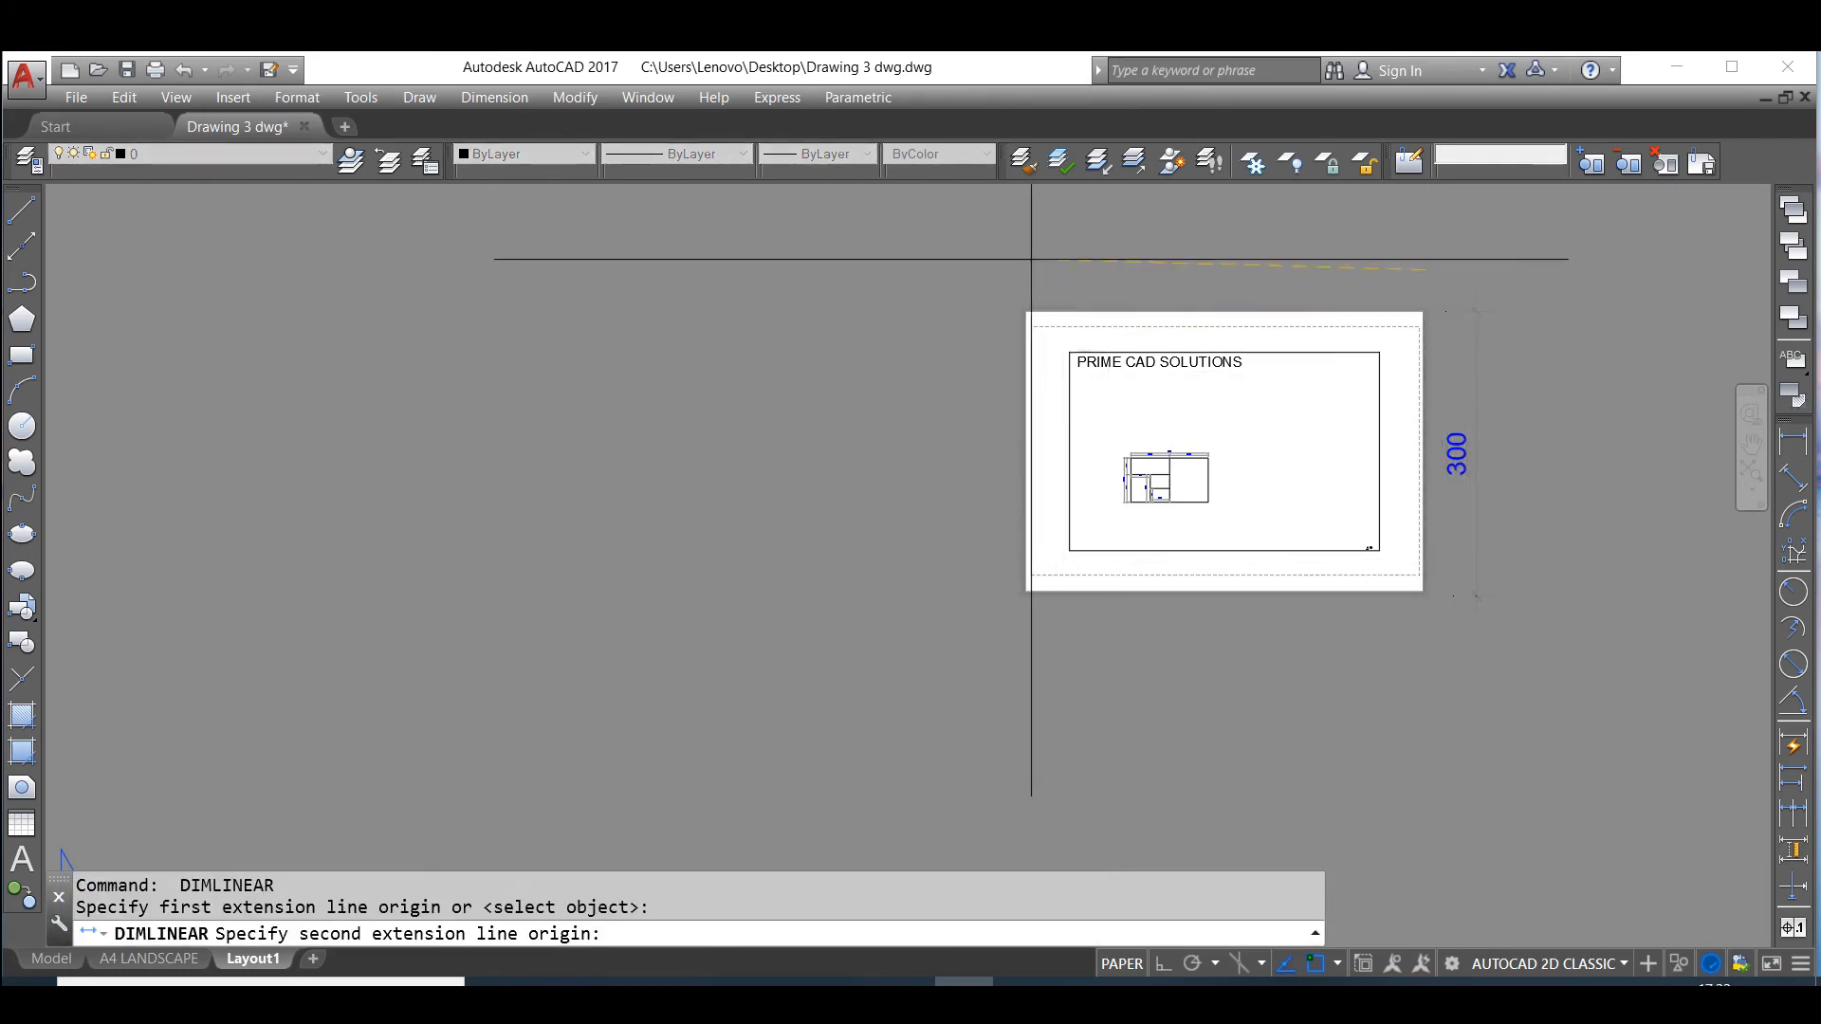
{"action": "left_click", "coordinate": [1025, 267]}
{"action": "left_click", "coordinate": [1036, 264]}
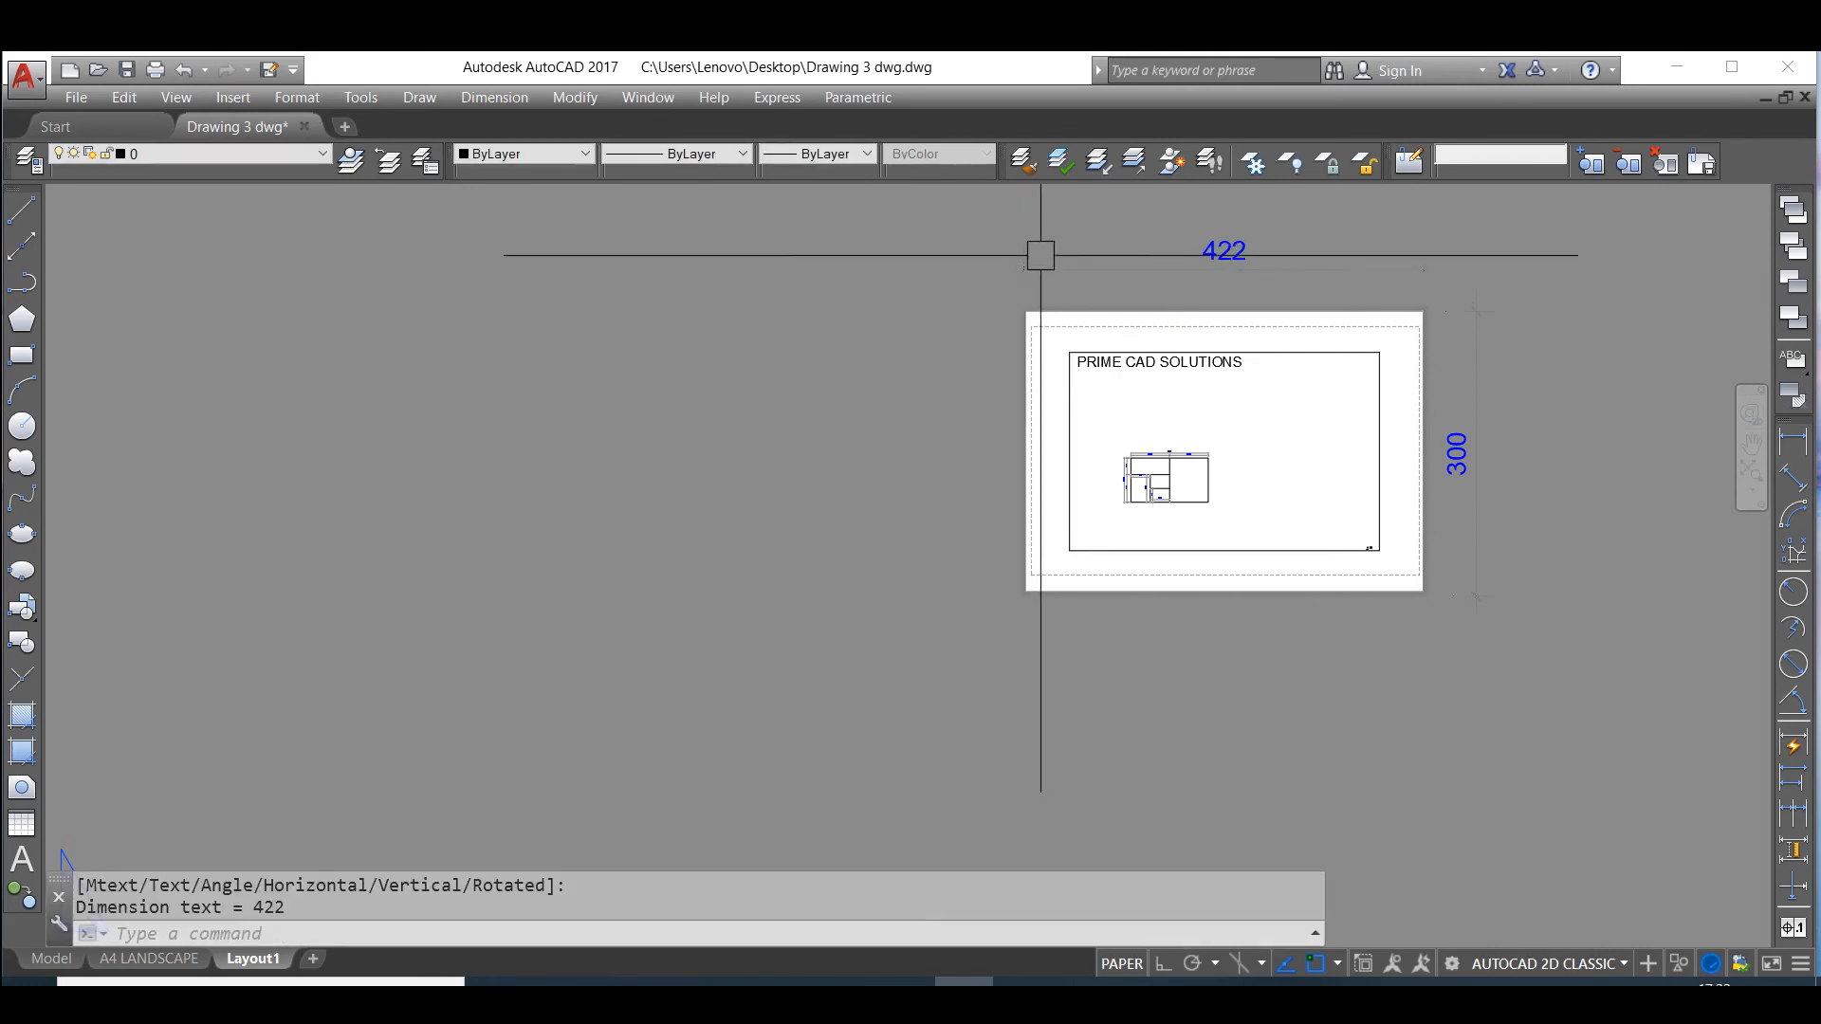
- Erase both sheet-size dimensions and the default viewport from the A3 layout
{"action": "left_click", "coordinate": [1476, 314]}
{"action": "left_click", "coordinate": [1396, 269]}
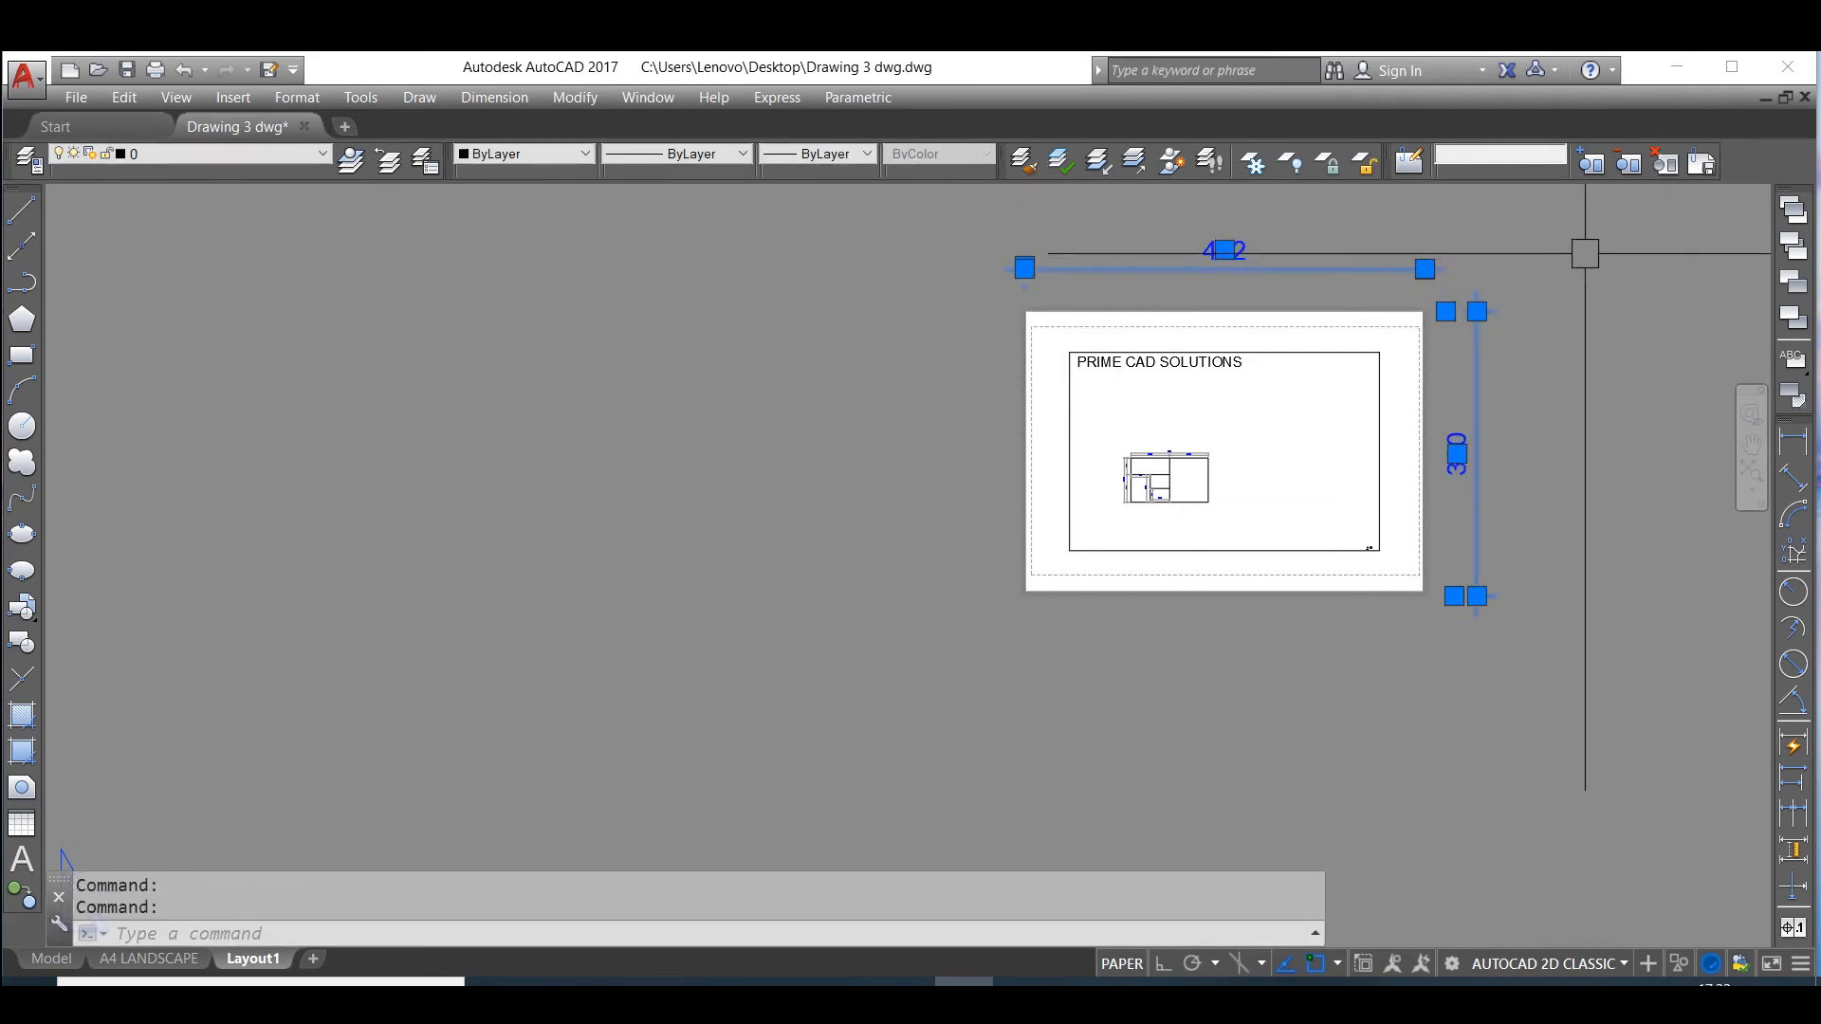
{"action": "key", "text": "Delete"}
{"action": "scroll", "coordinate": [1501, 311], "scroll_direction": "up", "scroll_amount": 2}
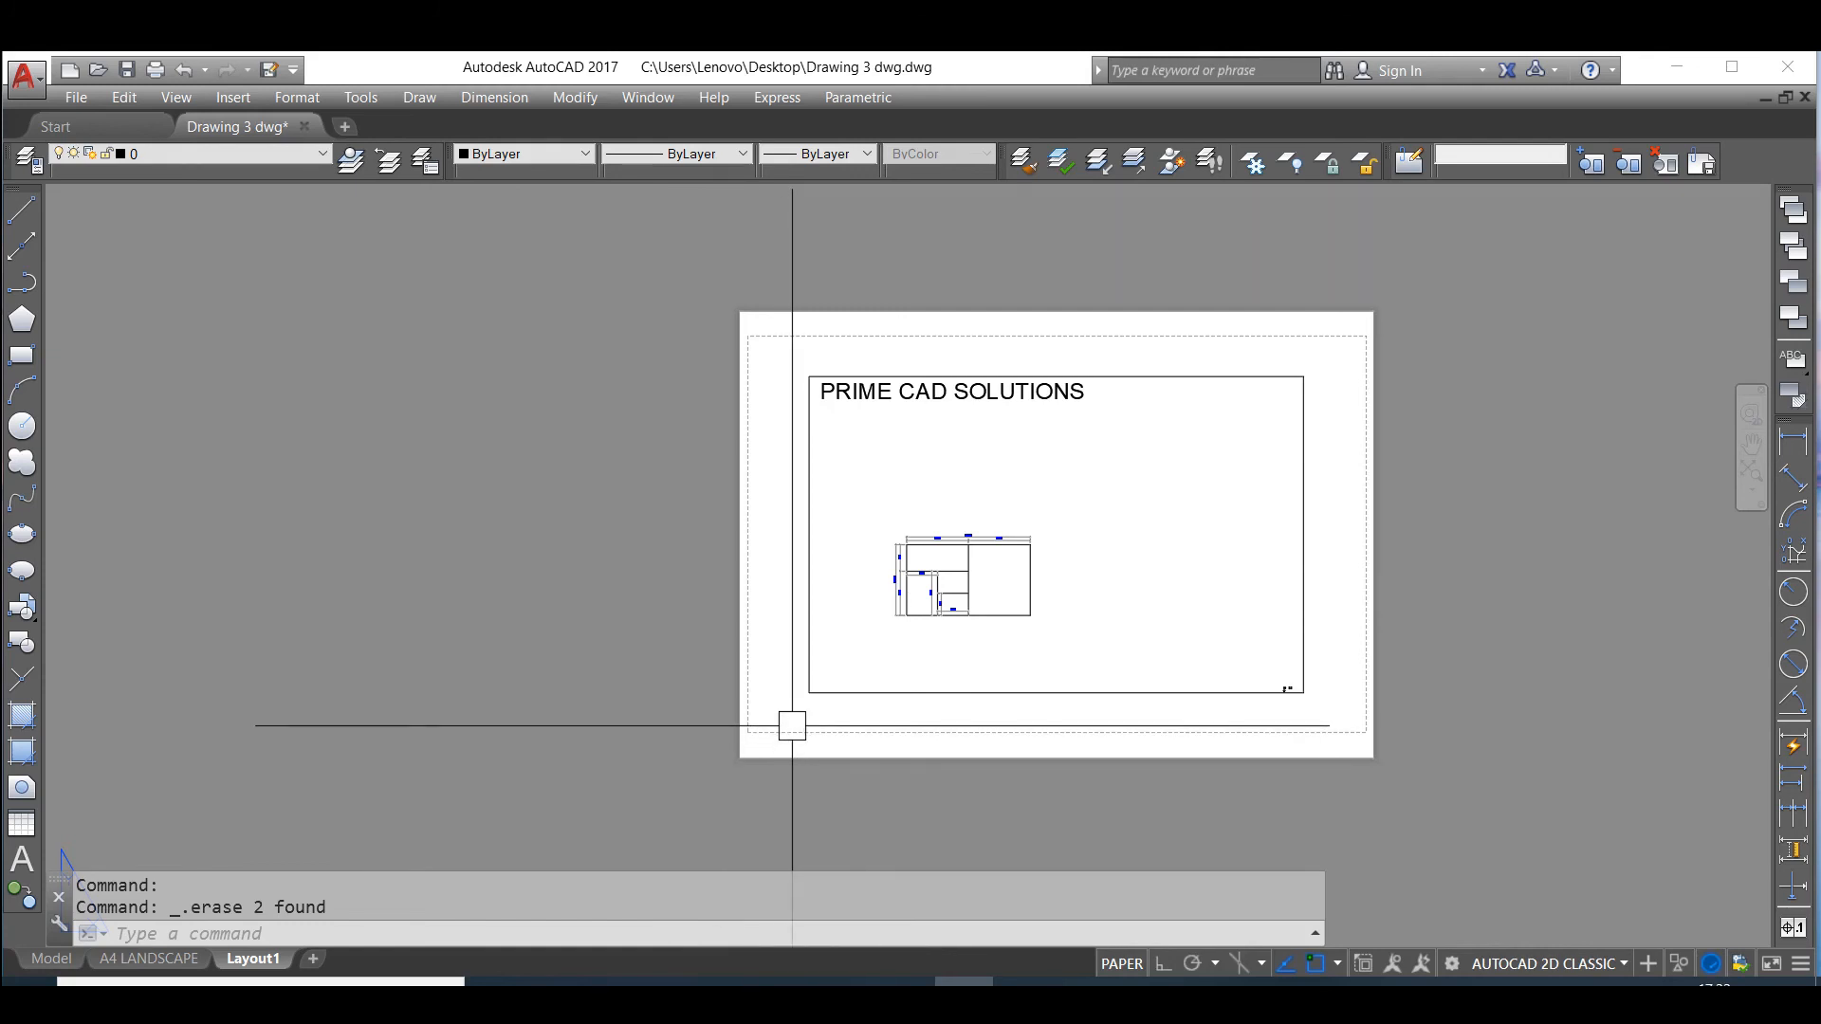
{"action": "left_click", "coordinate": [882, 694]}
{"action": "key", "text": "Delete"}
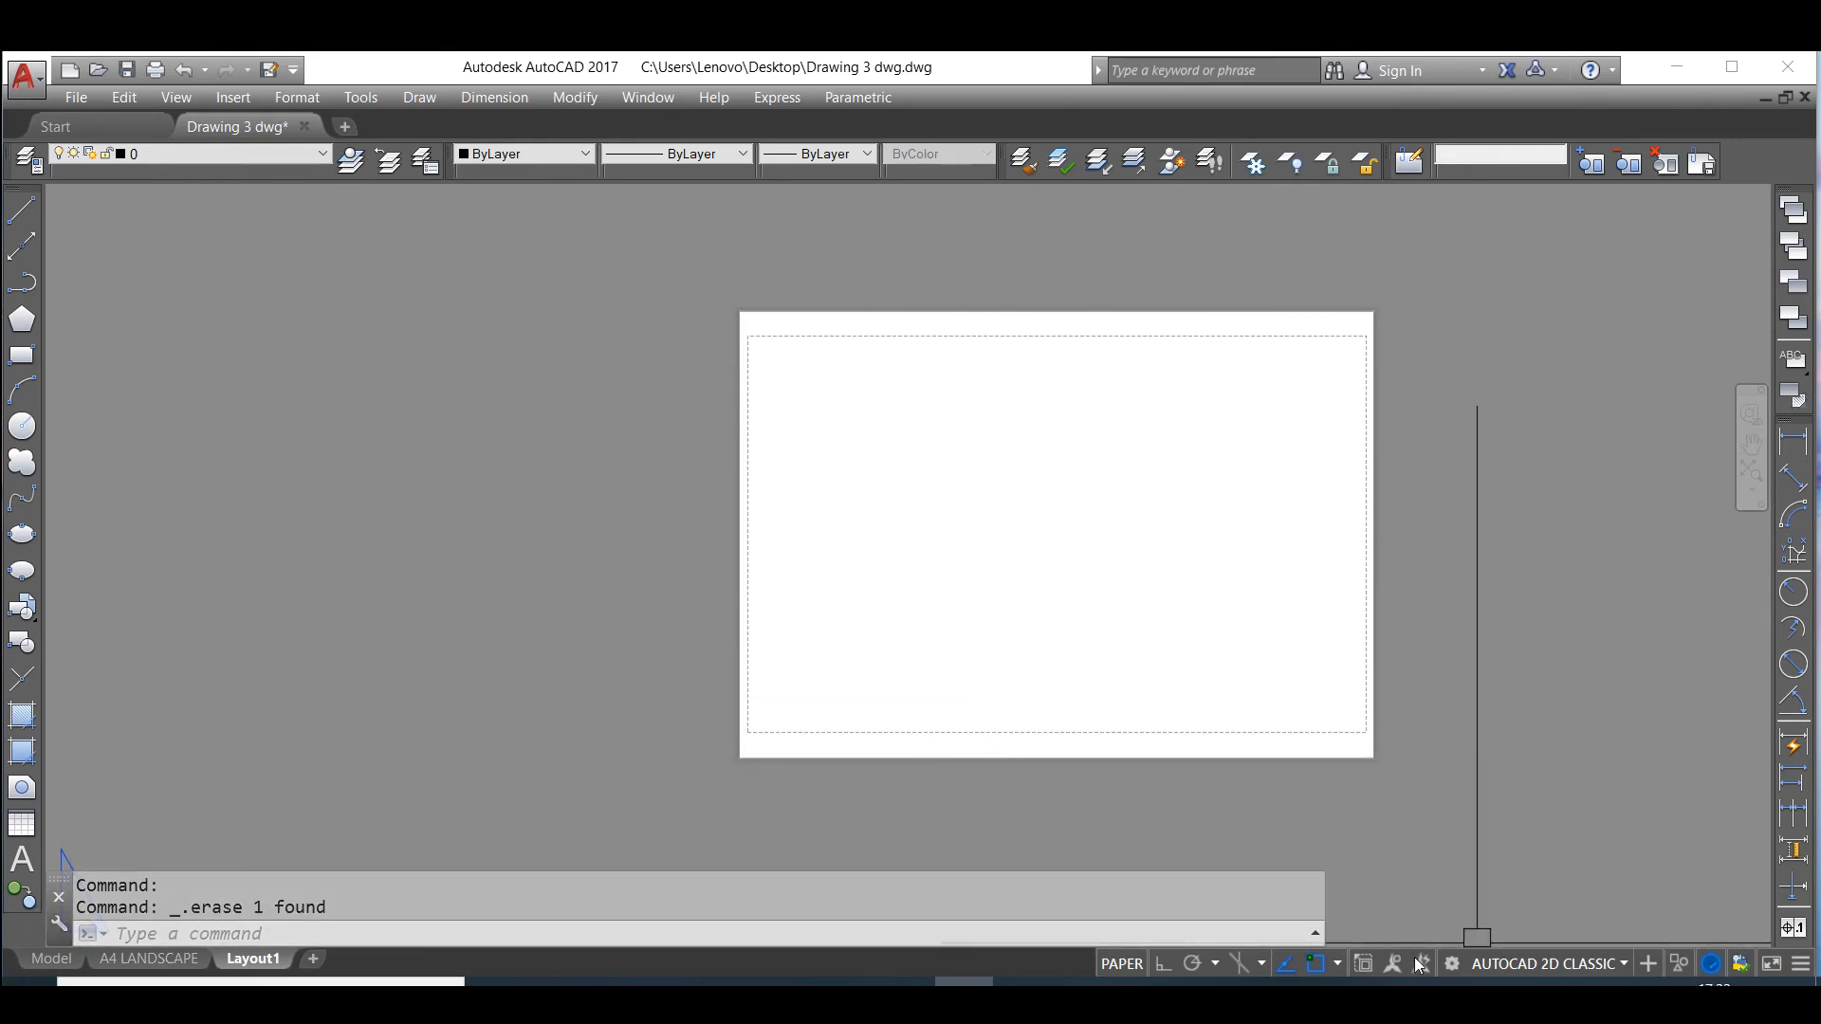
- Copy the A3 title block from model space and paste it onto the A3 layout sheet
{"action": "left_click", "coordinate": [59, 960]}
{"action": "left_click", "coordinate": [1081, 577]}
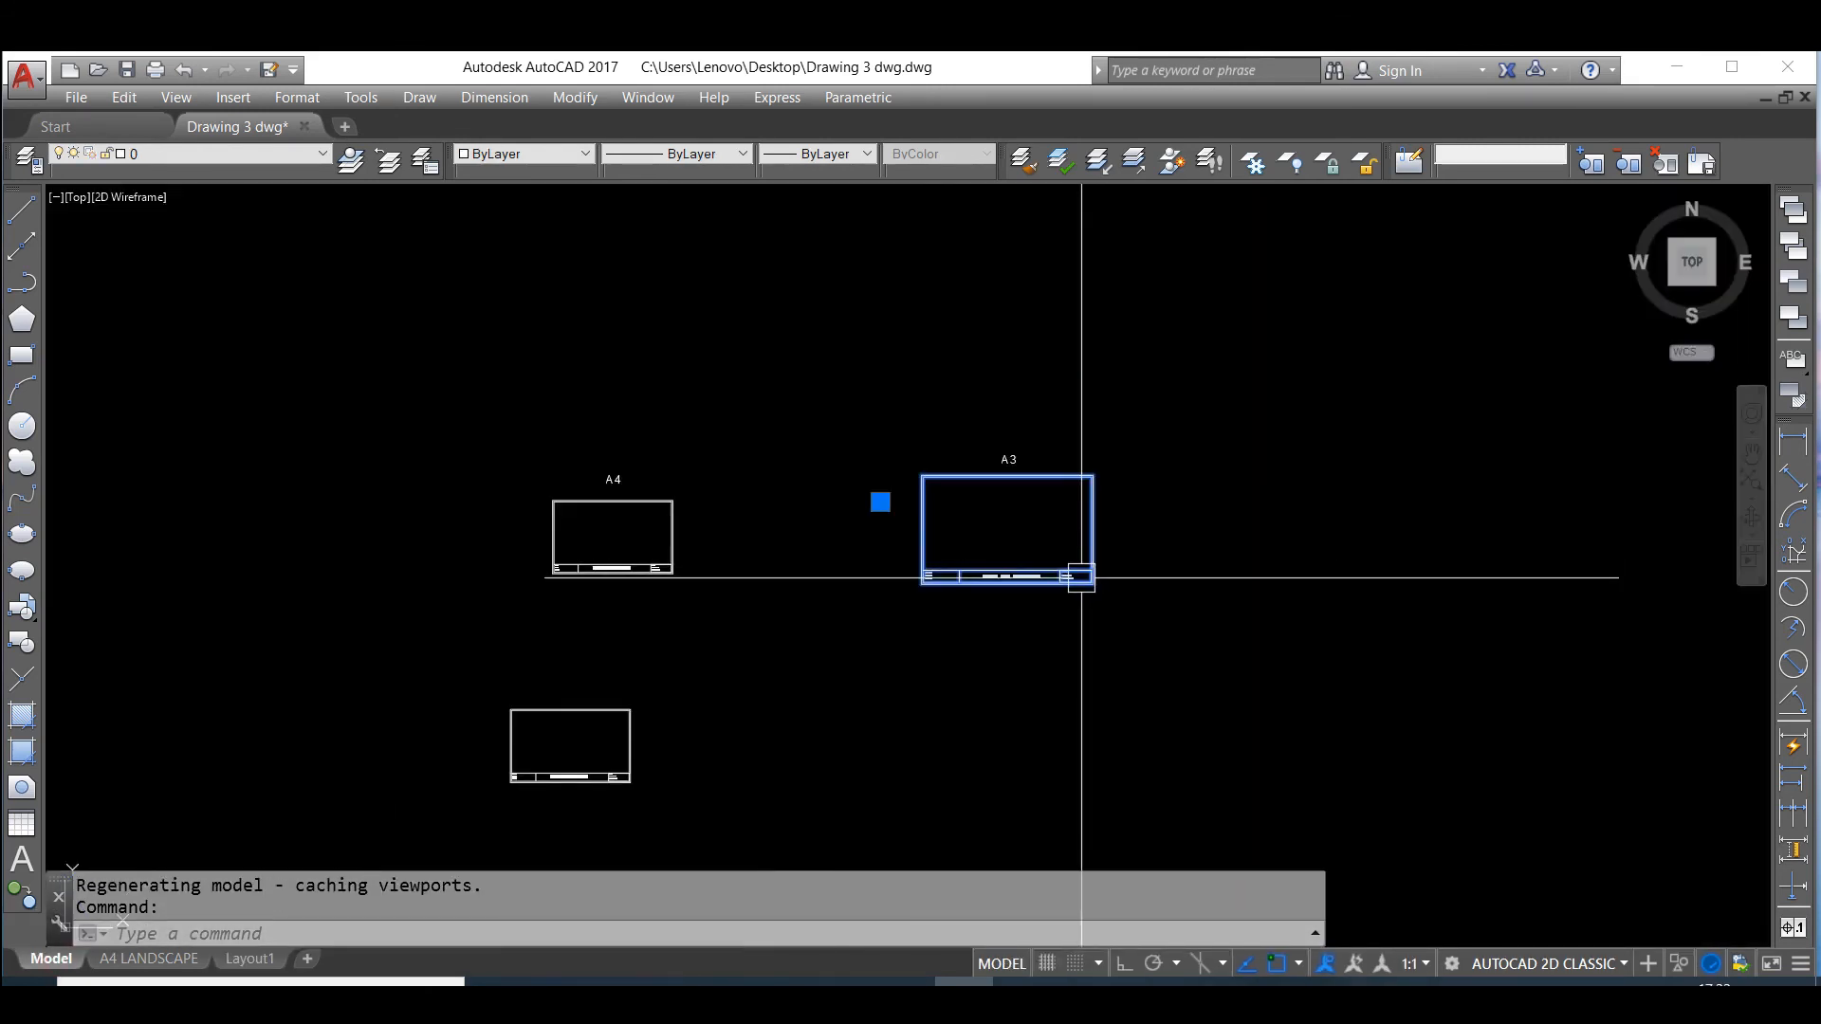
{"action": "key", "text": "ctrl+c"}
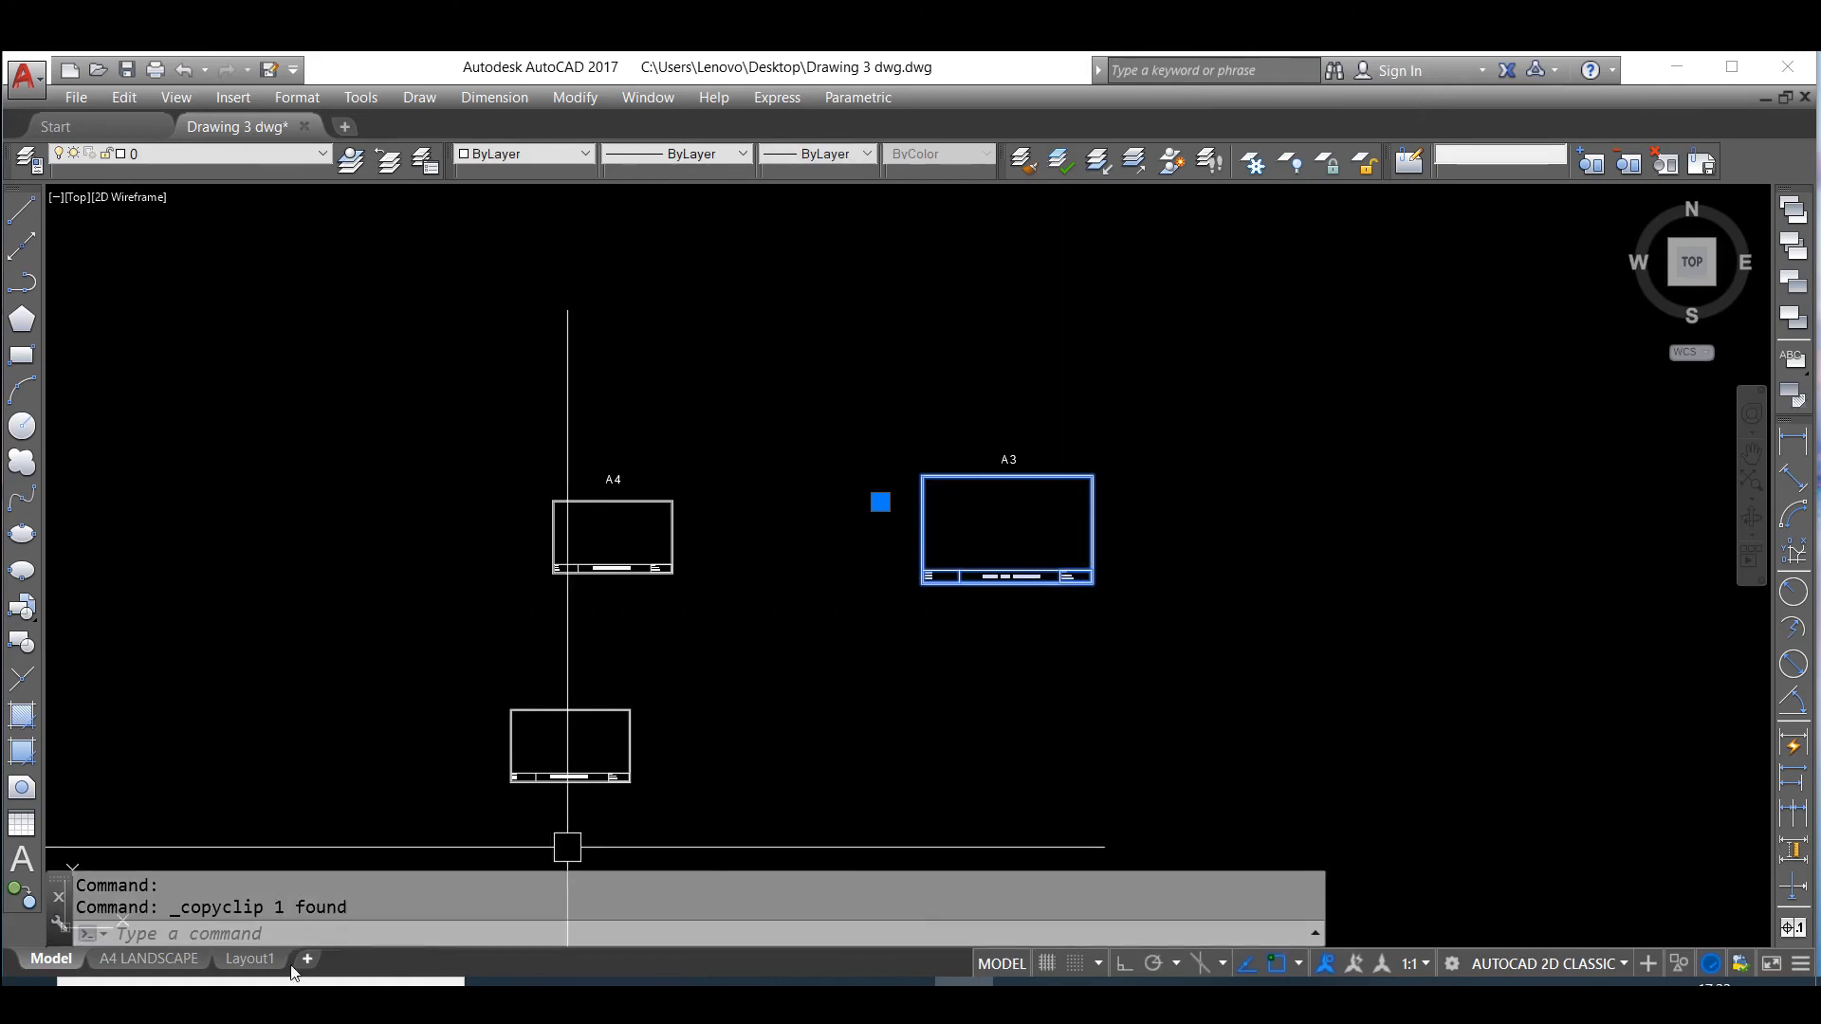
{"action": "left_click", "coordinate": [261, 959]}
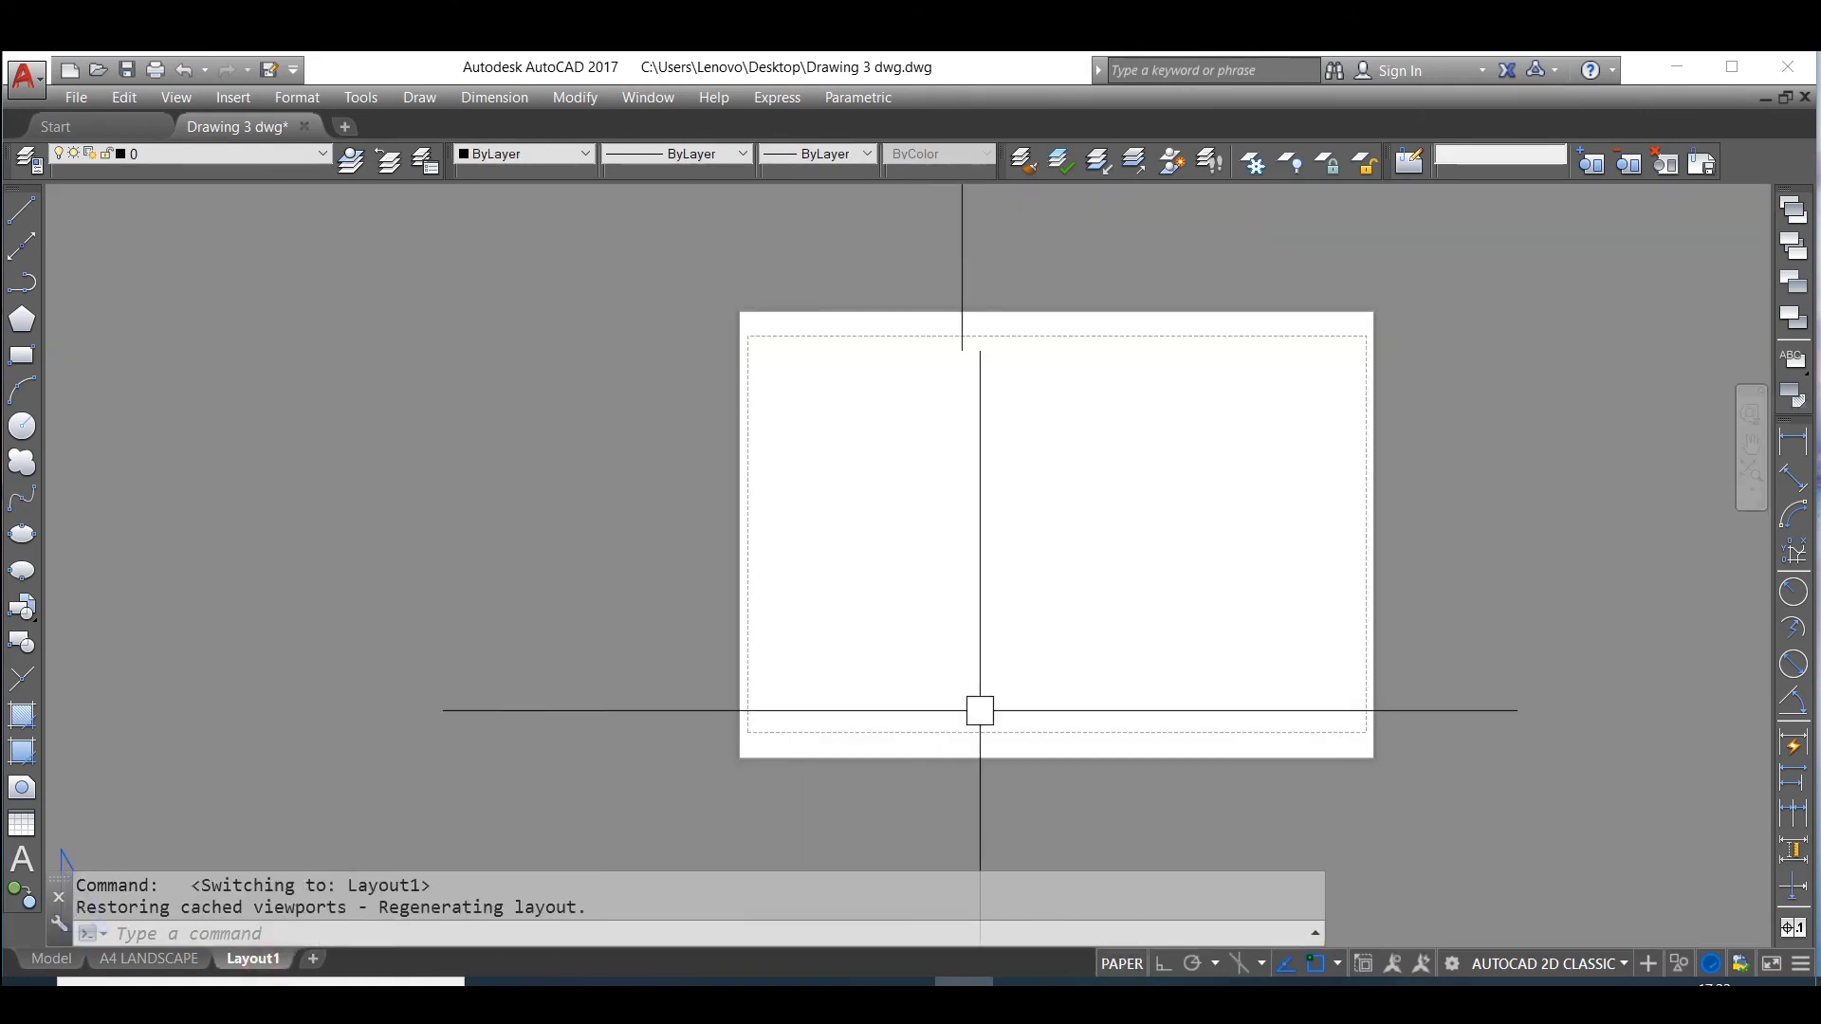
{"action": "key", "text": "ctrl+v"}
{"action": "scroll", "coordinate": [756, 749], "scroll_direction": "up", "scroll_amount": 5}
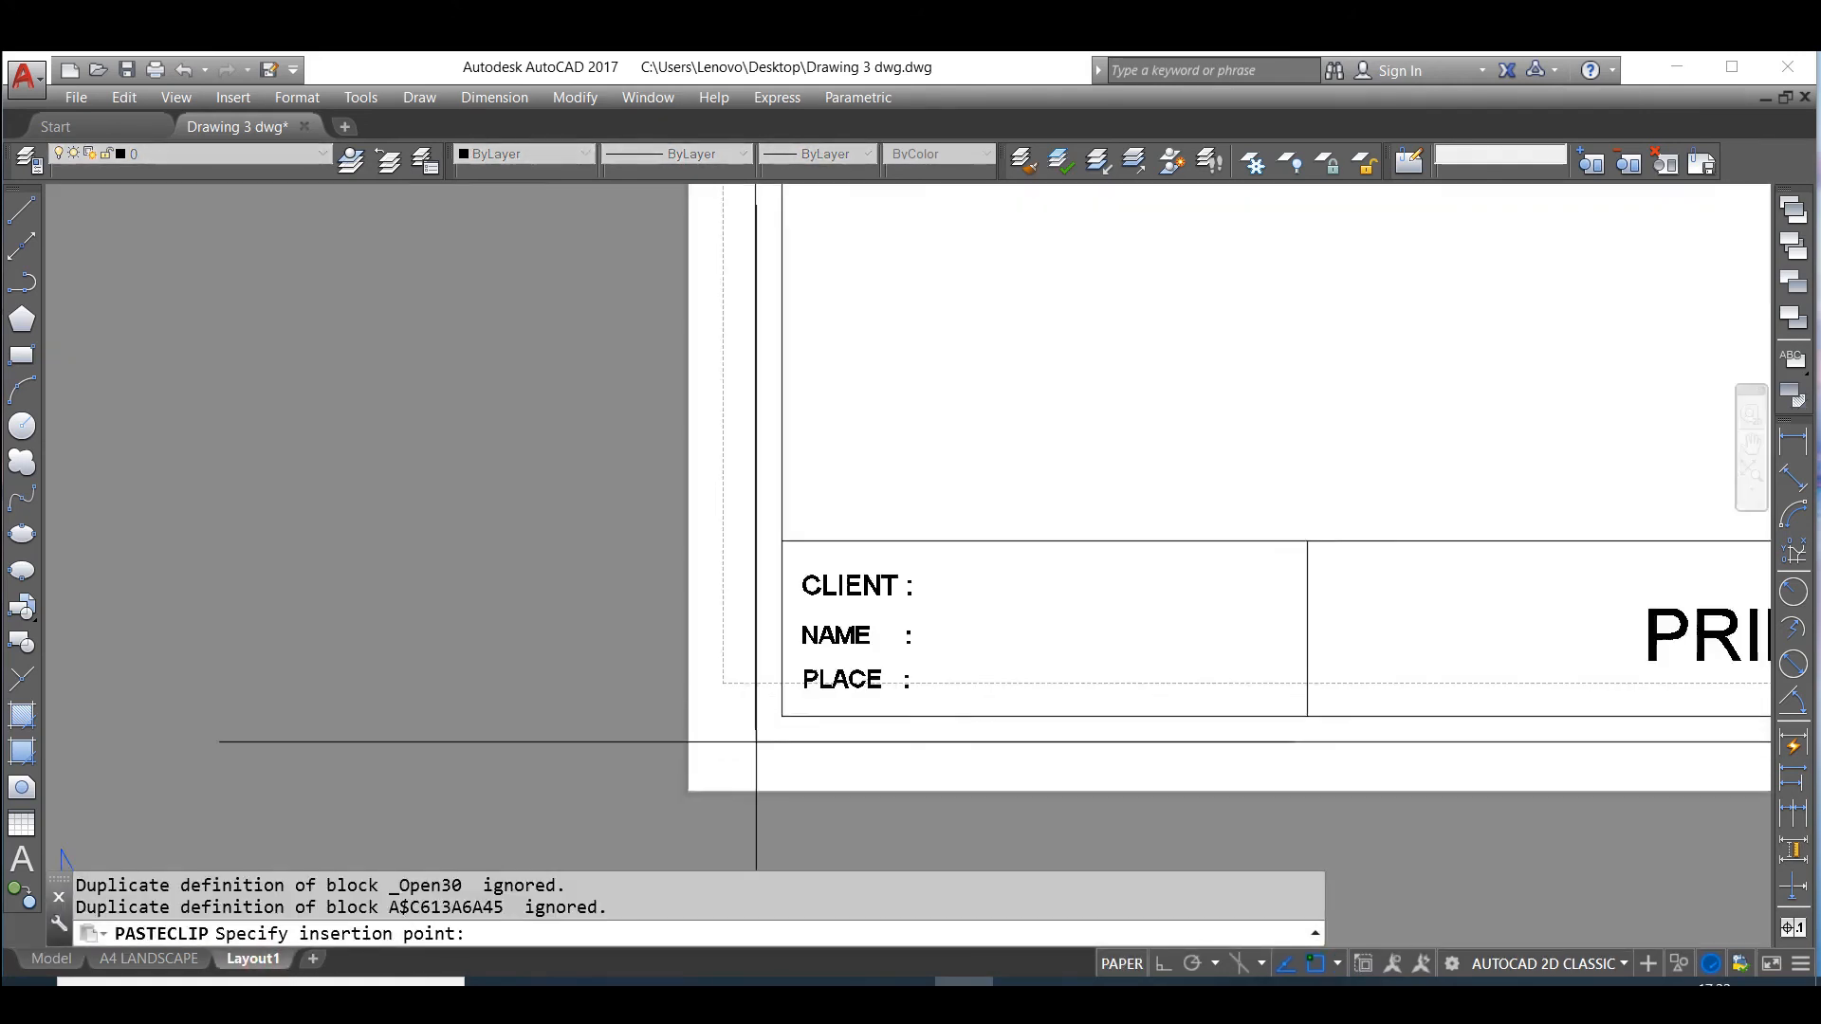
{"action": "left_click", "coordinate": [732, 674]}
{"action": "scroll", "coordinate": [689, 732], "scroll_direction": "down", "scroll_amount": 5}
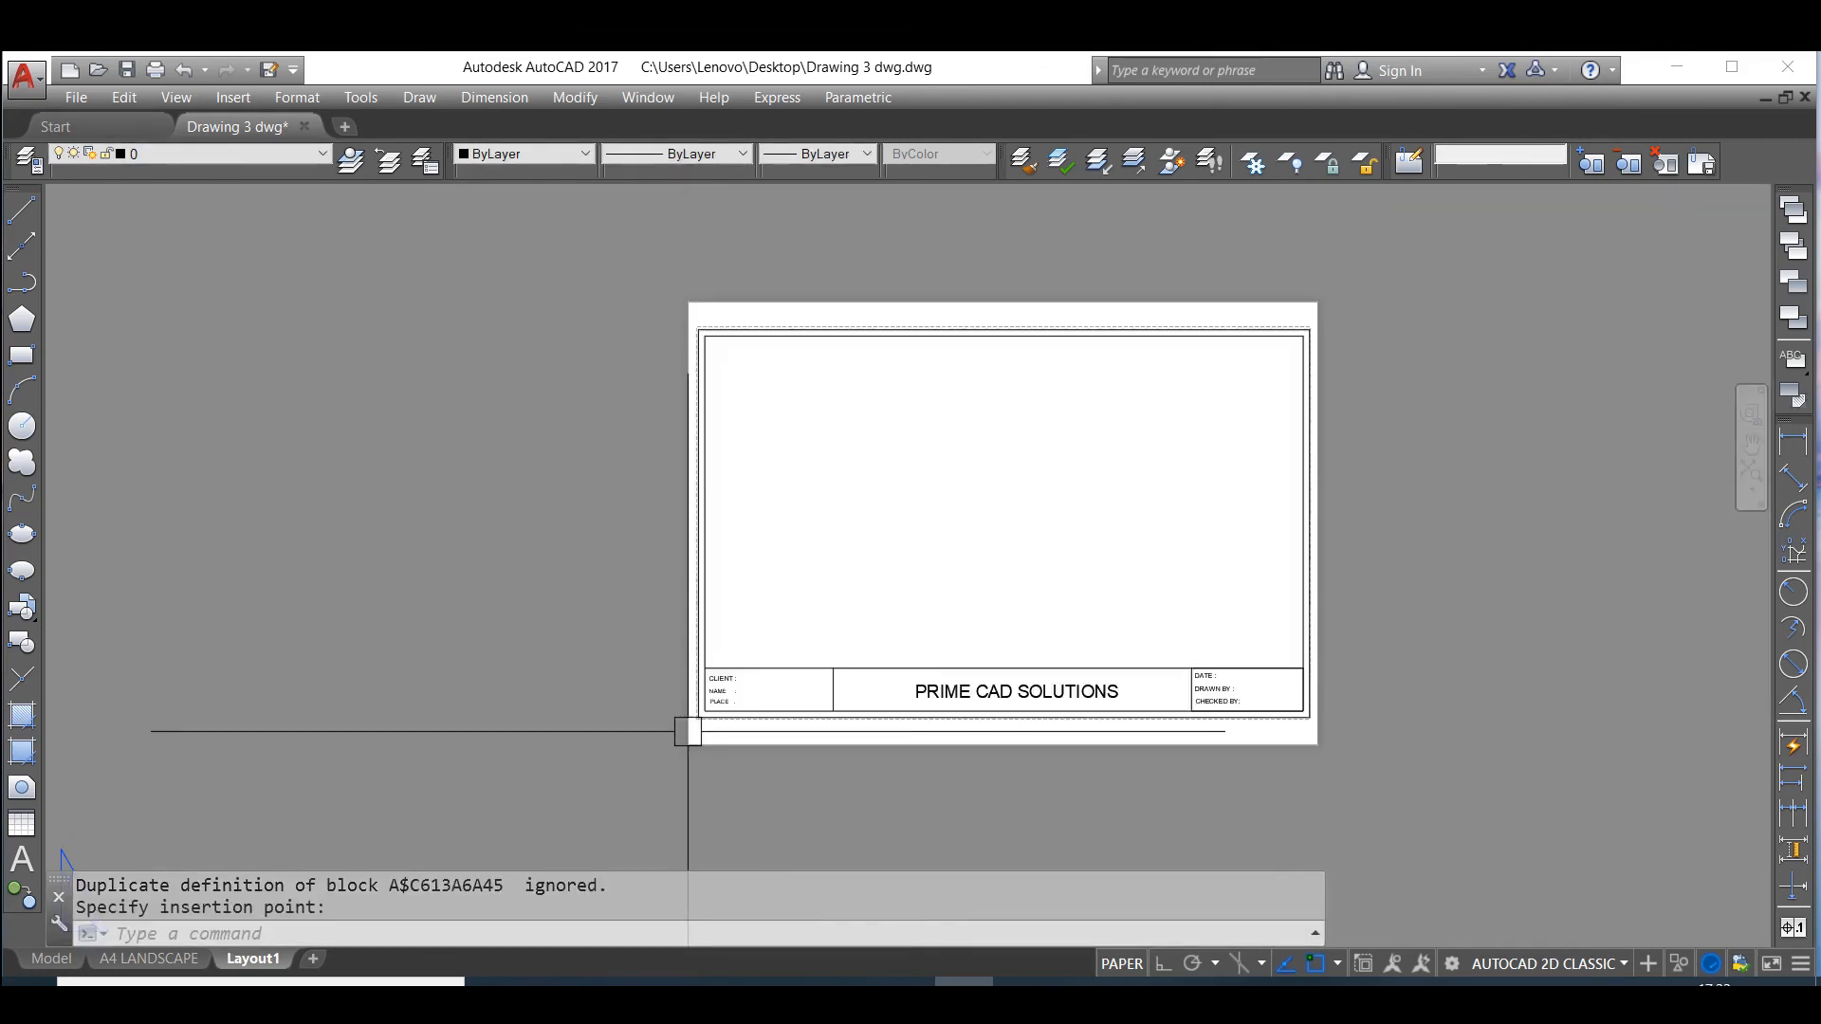
- Move the A3 title block slightly so its outer frame sits inside the sheet's dashed printable area
{"action": "scroll", "coordinate": [693, 729], "scroll_direction": "down", "scroll_amount": 2}
{"action": "scroll", "coordinate": [772, 724], "scroll_direction": "up", "scroll_amount": 2}
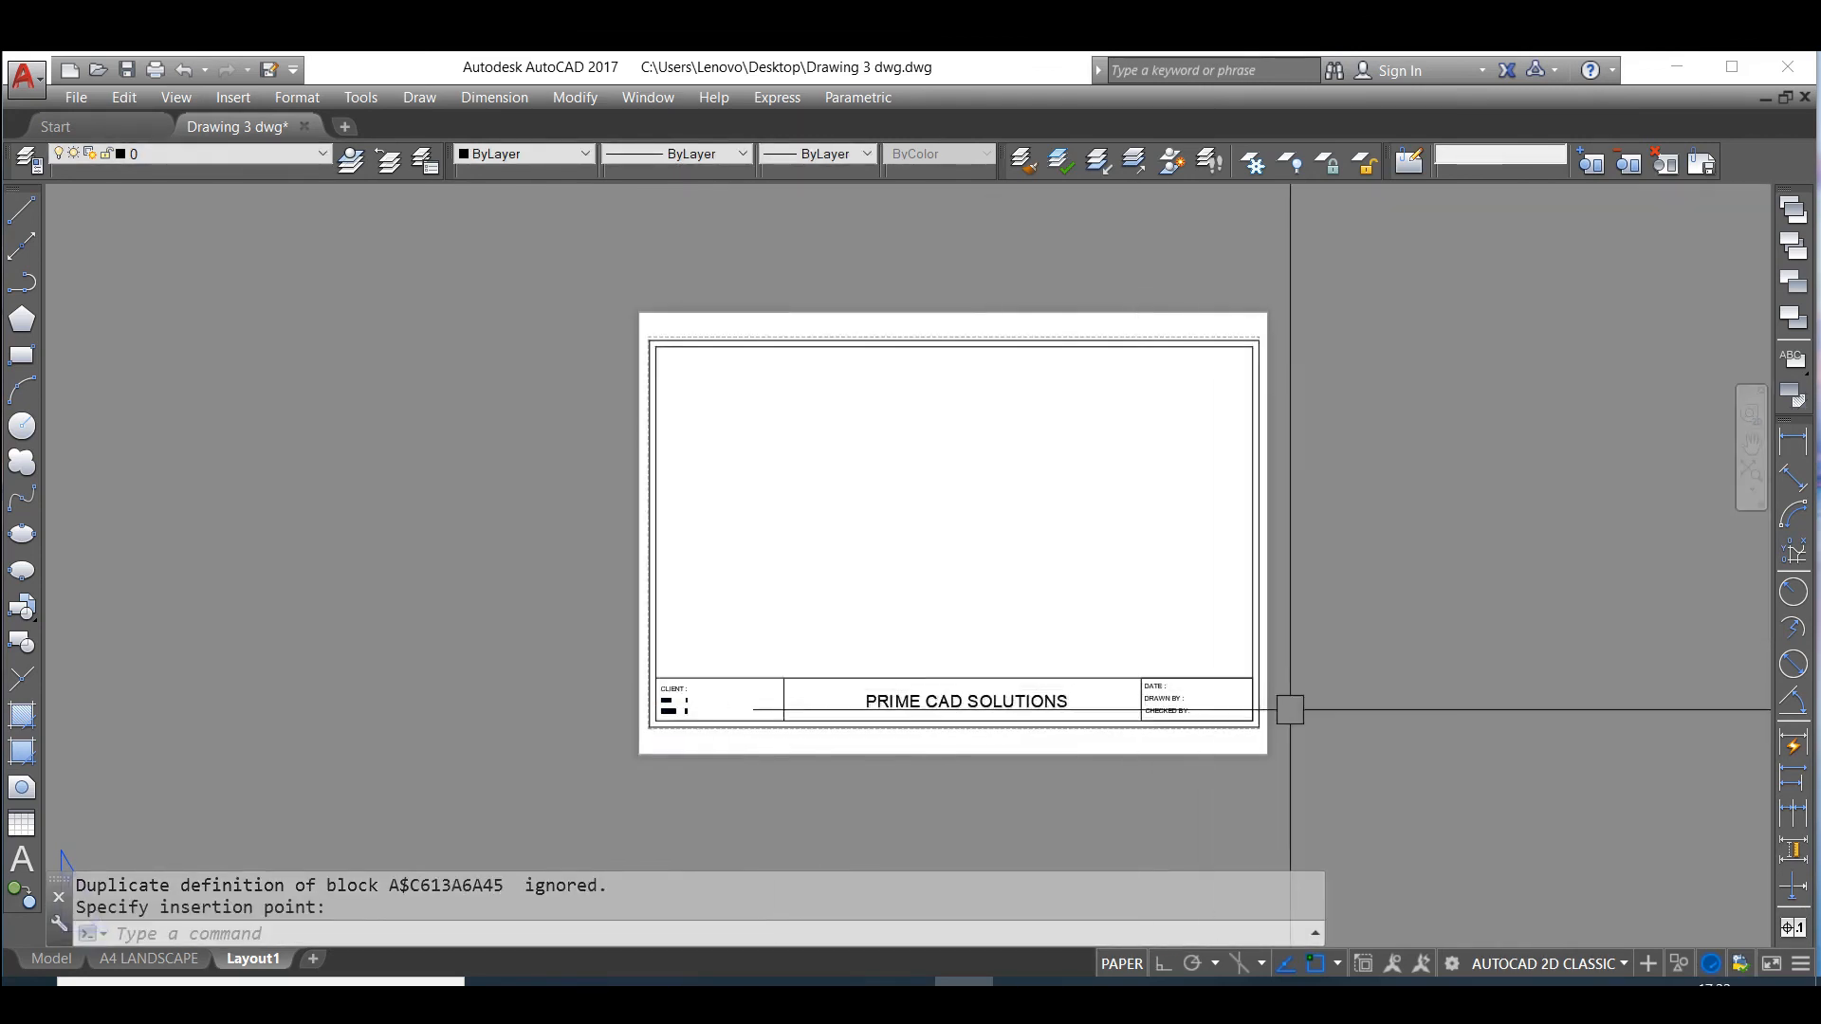
{"action": "scroll", "coordinate": [1290, 710], "scroll_direction": "up", "scroll_amount": 6}
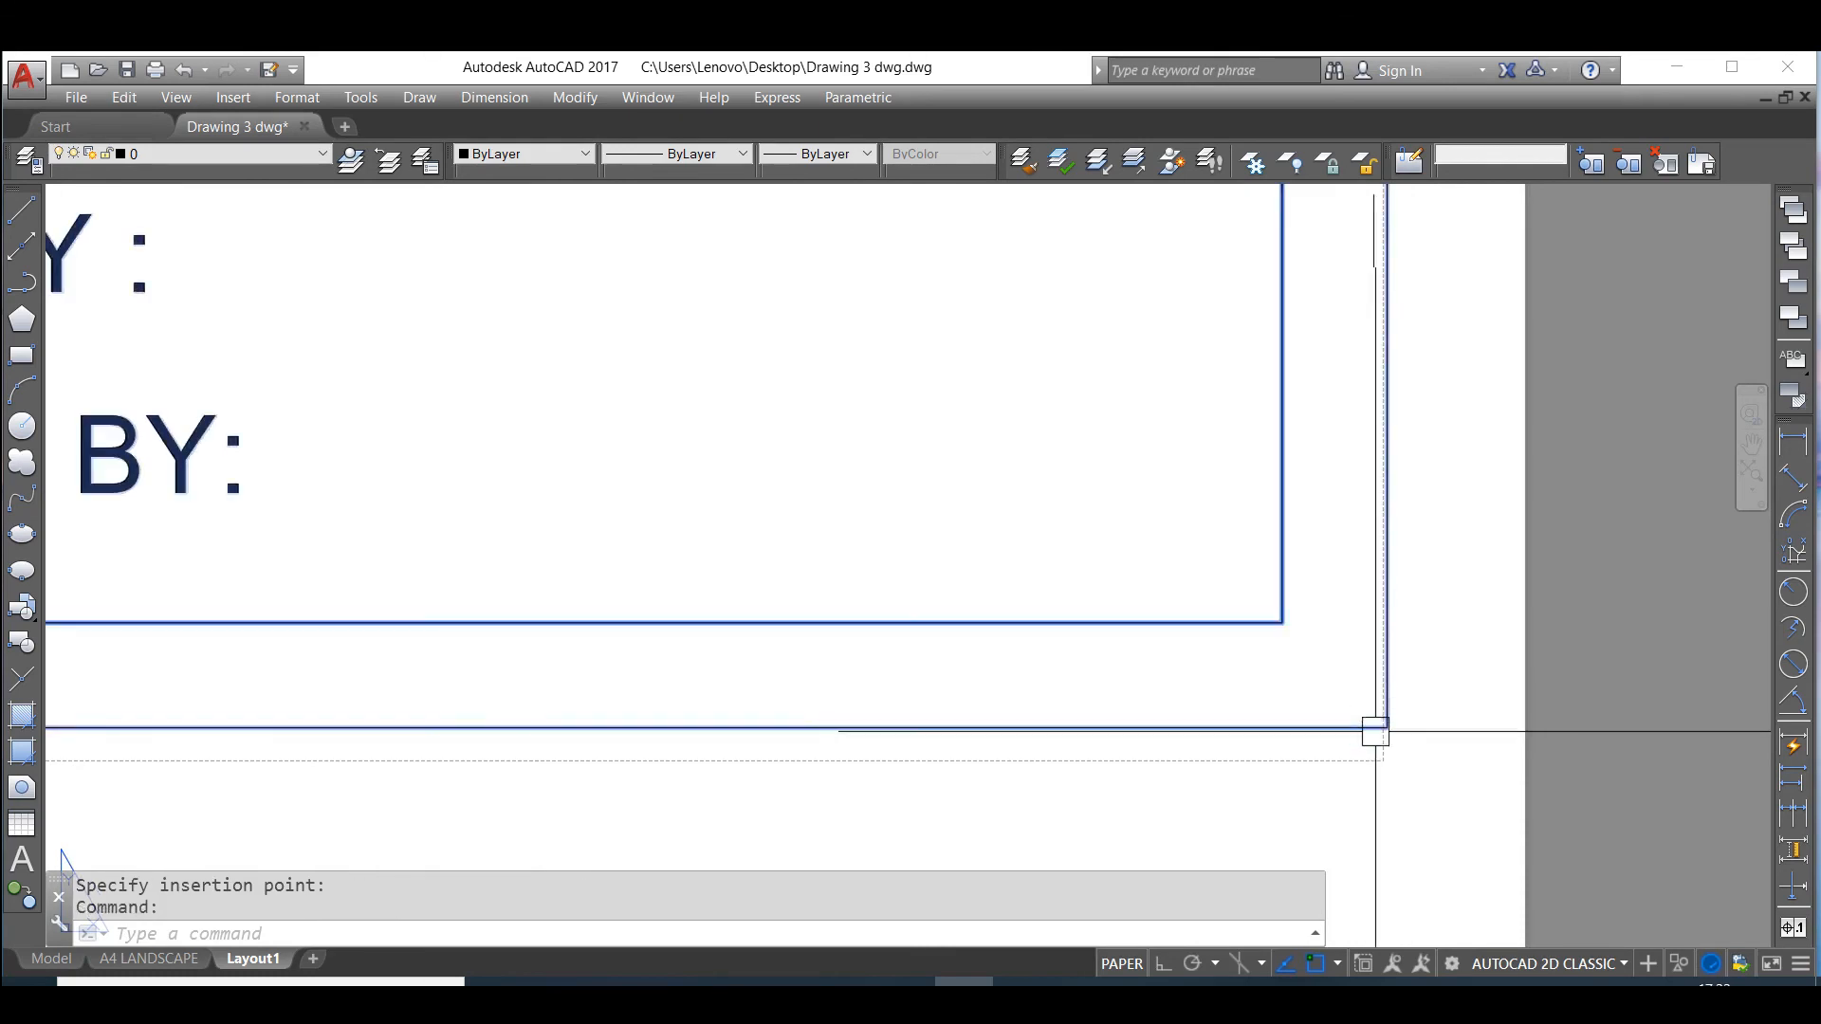
{"action": "type", "text": "m"}
{"action": "key", "text": "Return"}
{"action": "left_click", "coordinate": [1472, 708]}
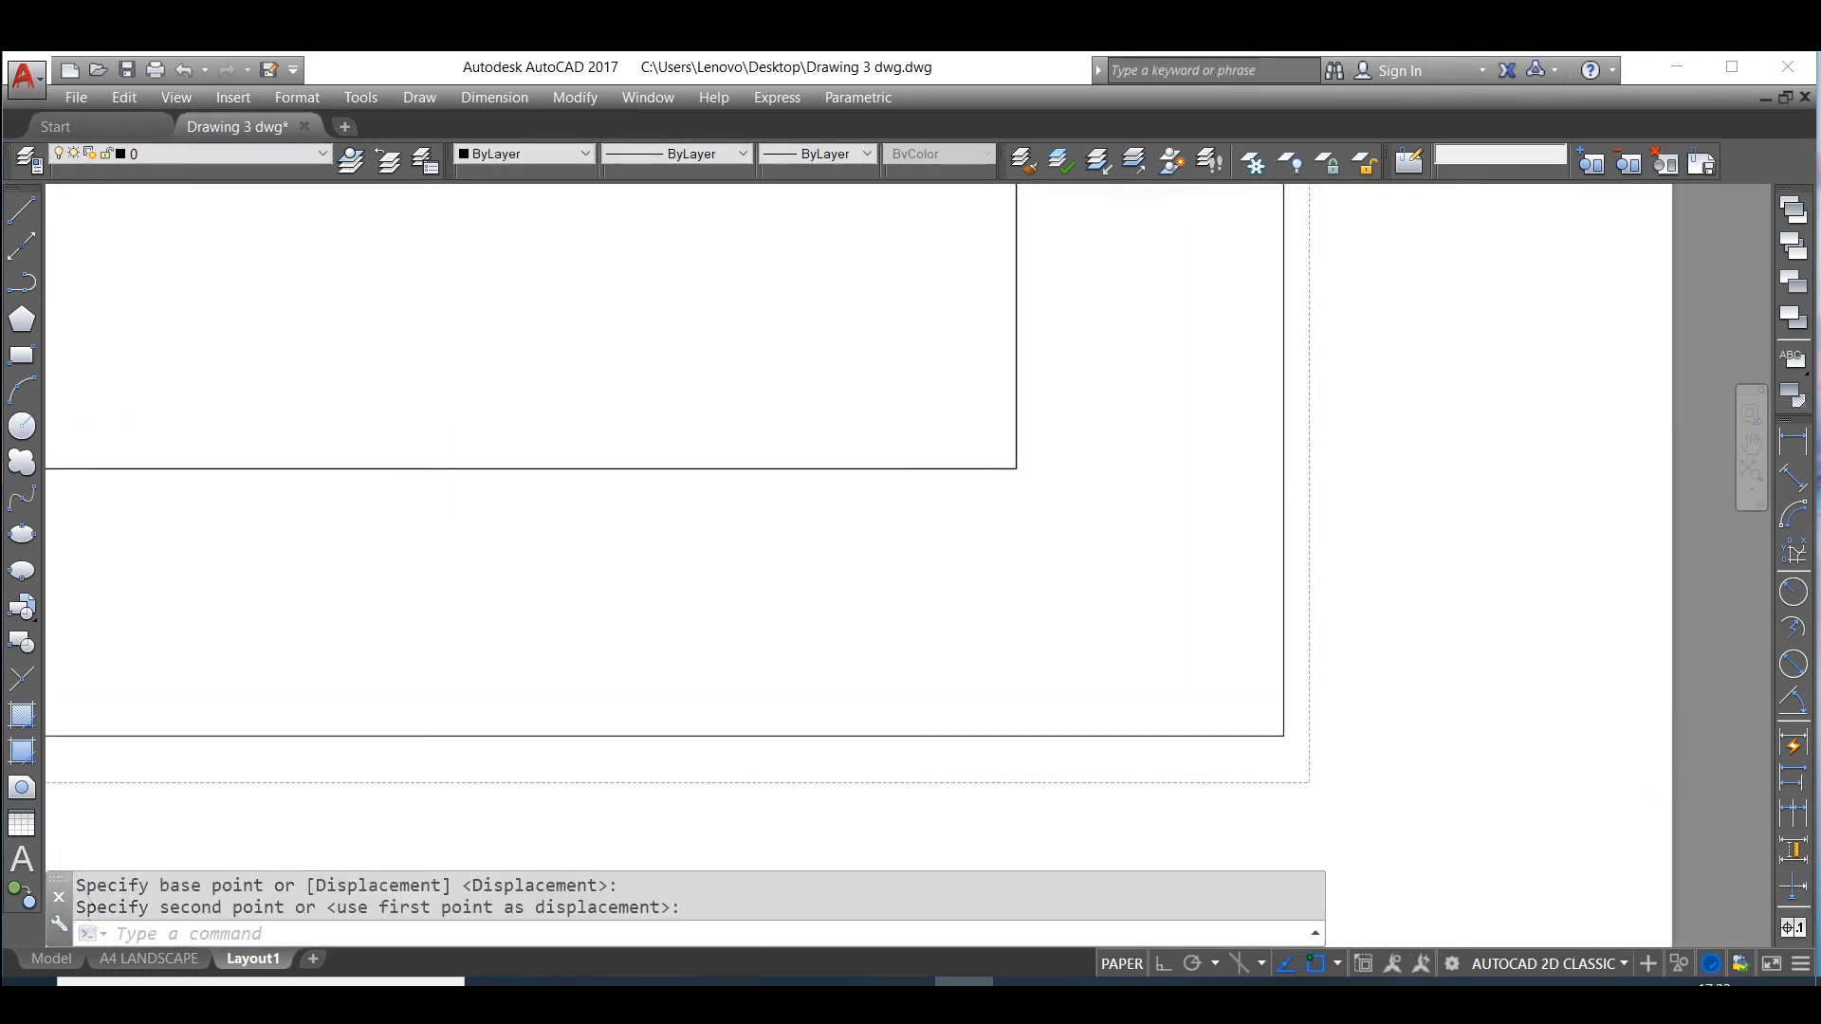
- Create a viewport filling the inner frame above the title strip with MVIEW, activate it and enlarge the floor plan inside it
{"action": "scroll", "coordinate": [1323, 789], "scroll_direction": "down", "scroll_amount": 8}
{"action": "type", "text": "m"}
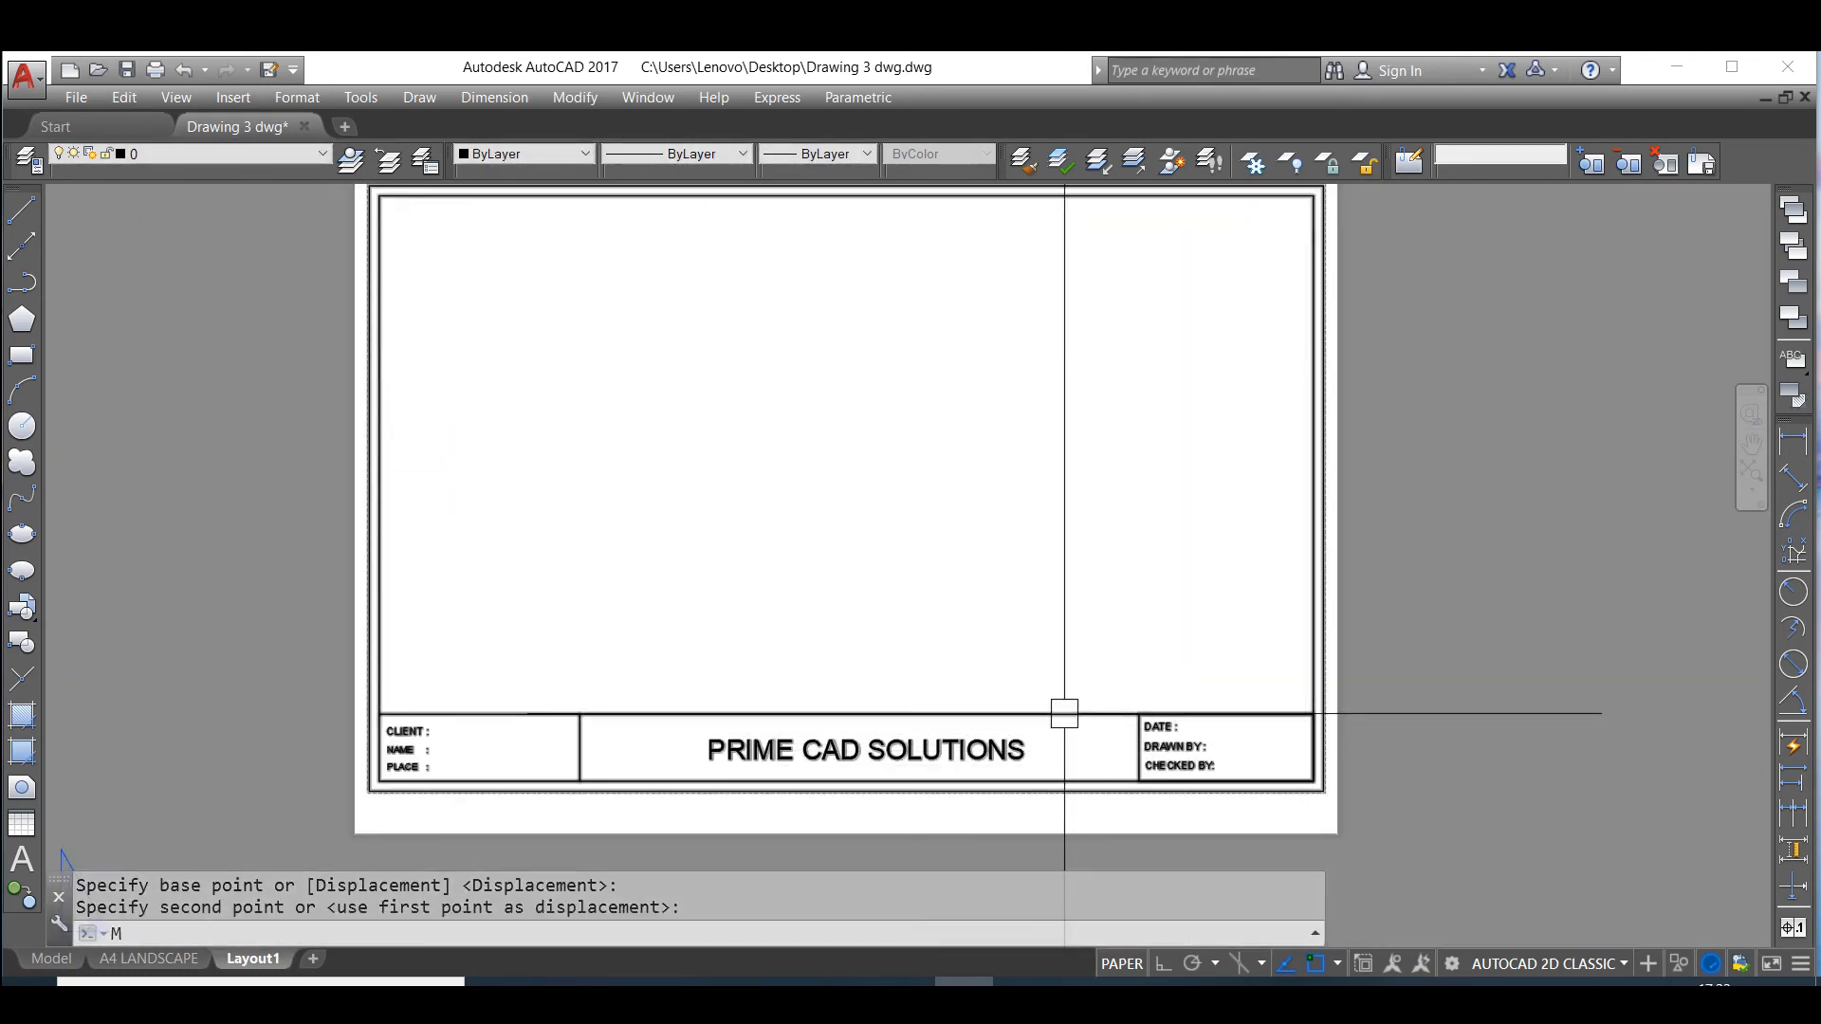
{"action": "type", "text": "v"}
{"action": "key", "text": "Return"}
{"action": "scroll", "coordinate": [467, 234], "scroll_direction": "up", "scroll_amount": 5}
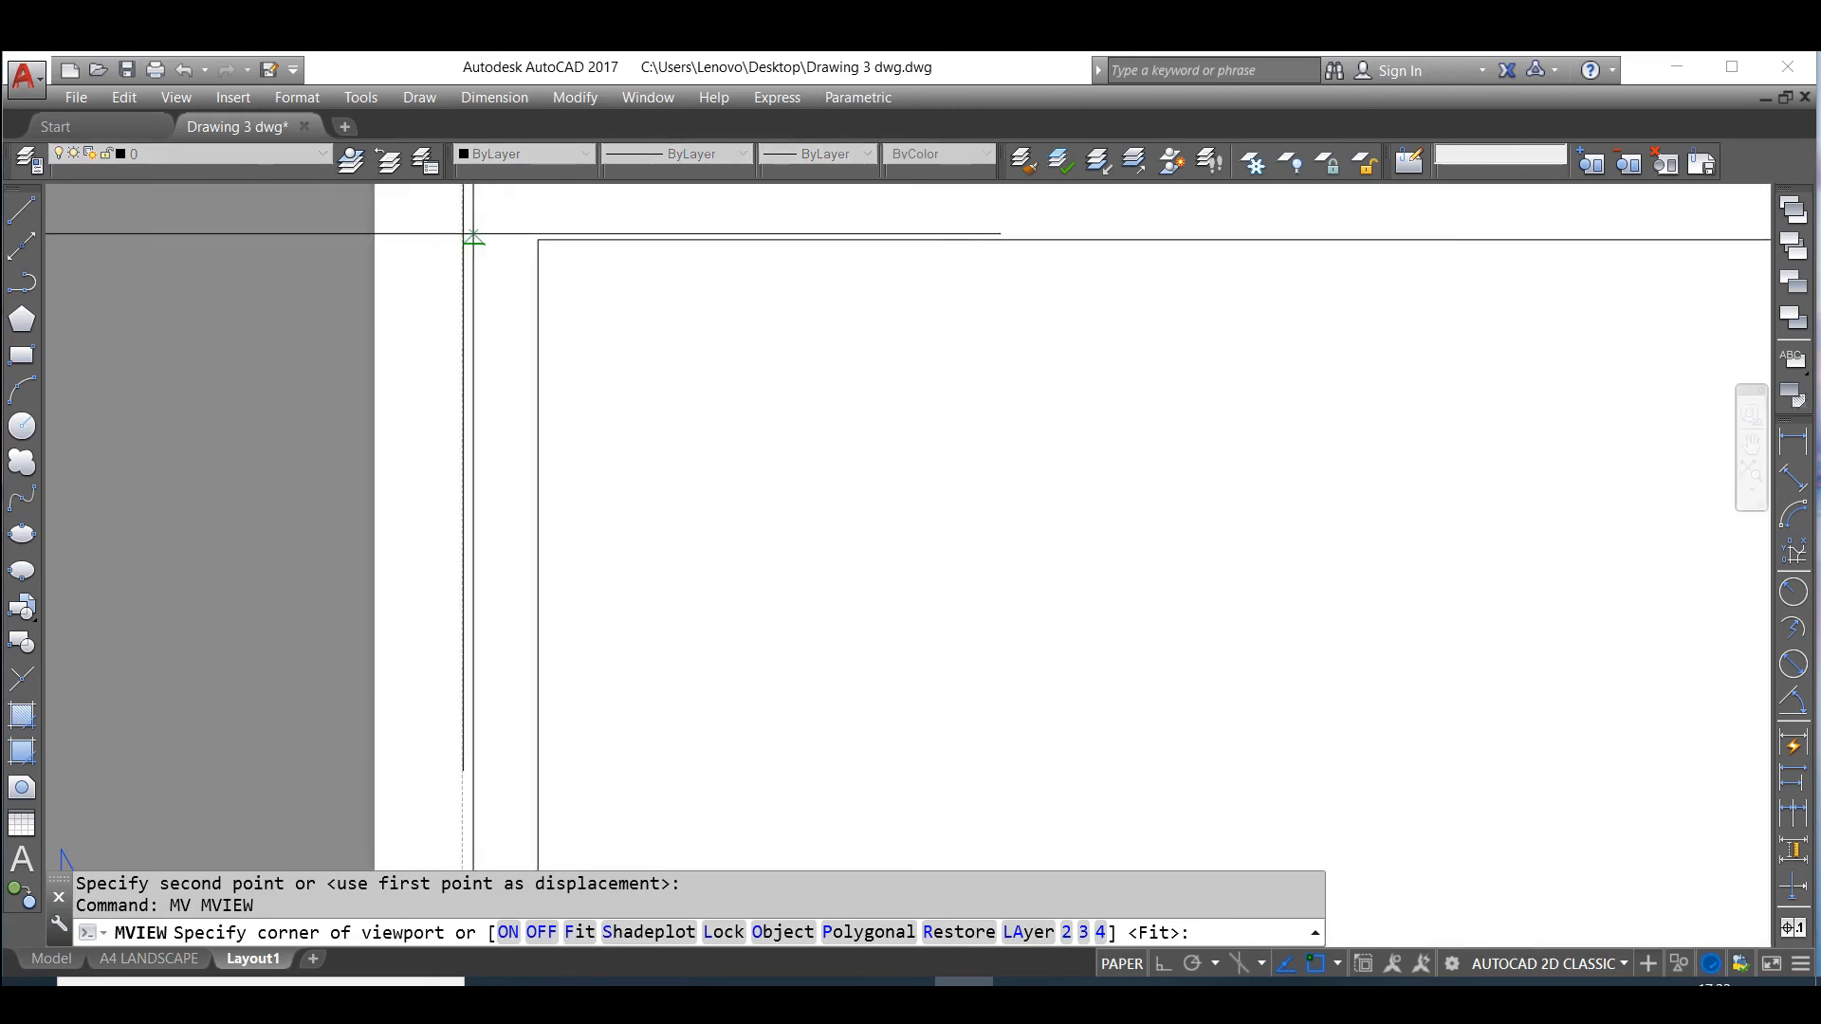
{"action": "left_click", "coordinate": [534, 234]}
{"action": "scroll", "coordinate": [597, 294], "scroll_direction": "down", "scroll_amount": 5}
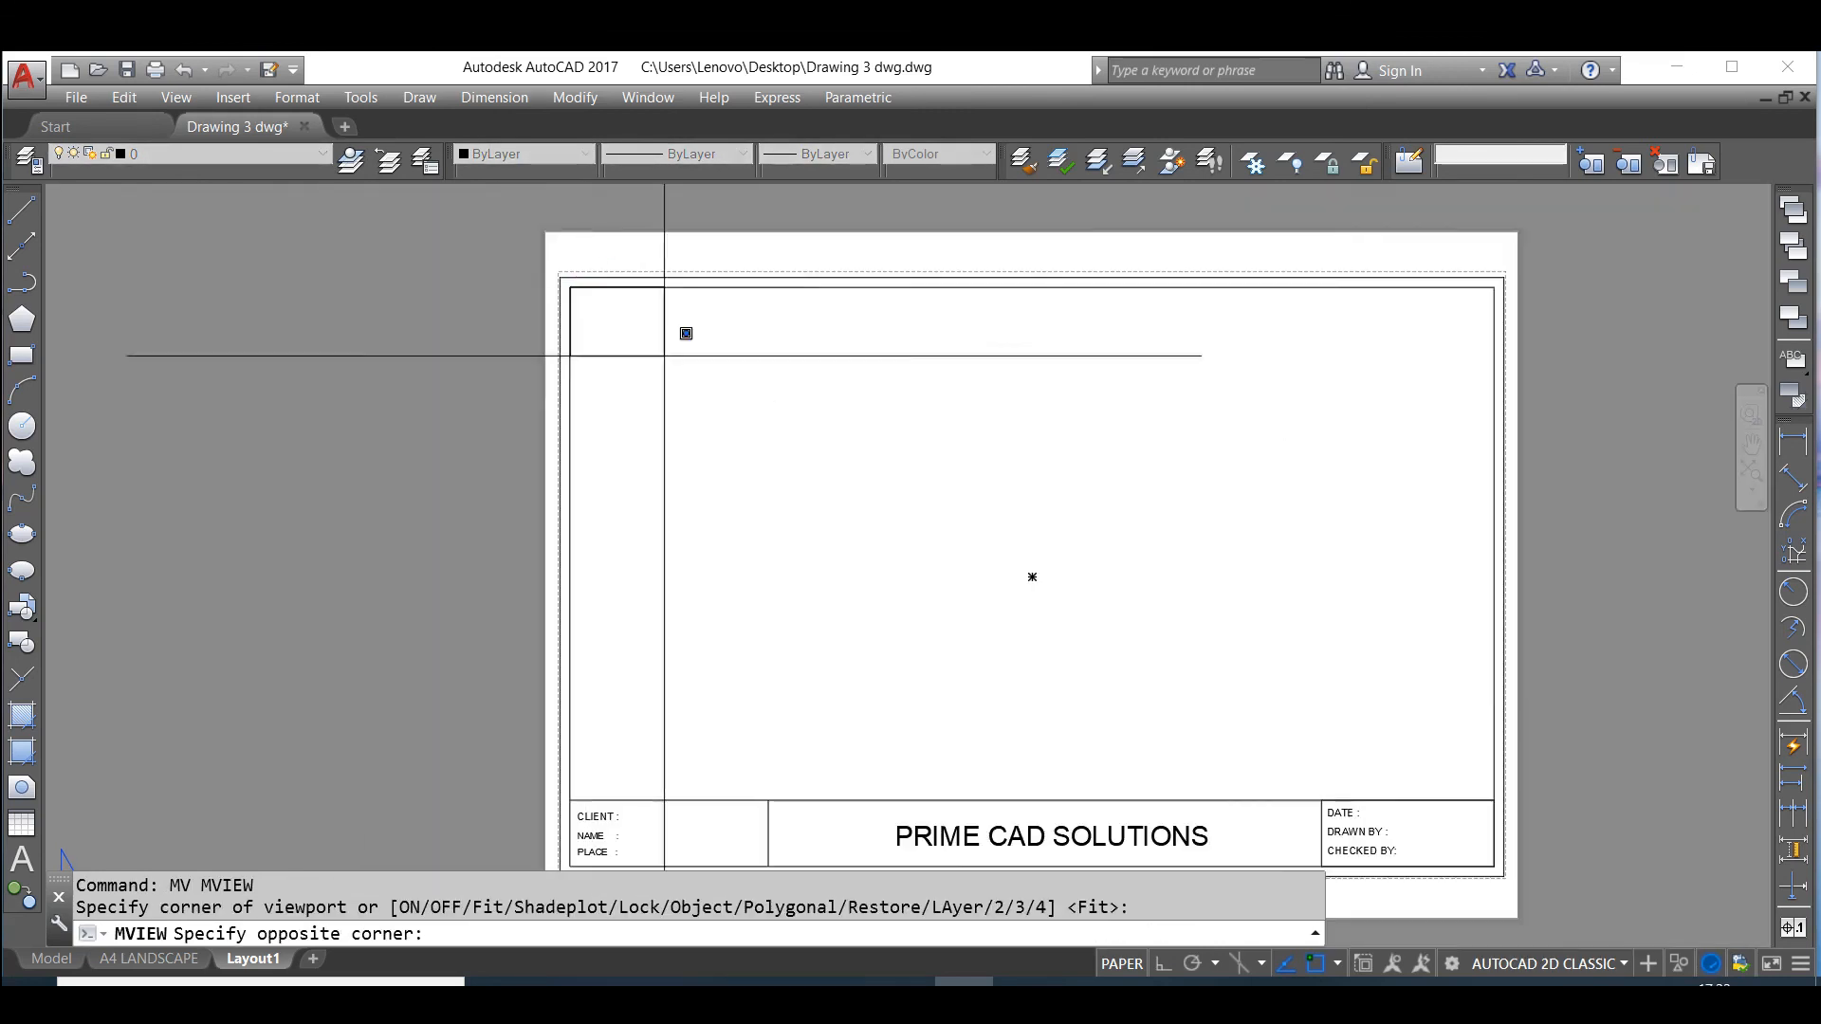
{"action": "scroll", "coordinate": [1518, 759], "scroll_direction": "up", "scroll_amount": 3}
{"action": "left_click", "coordinate": [1484, 773]}
{"action": "scroll", "coordinate": [1396, 778], "scroll_direction": "down", "scroll_amount": 5}
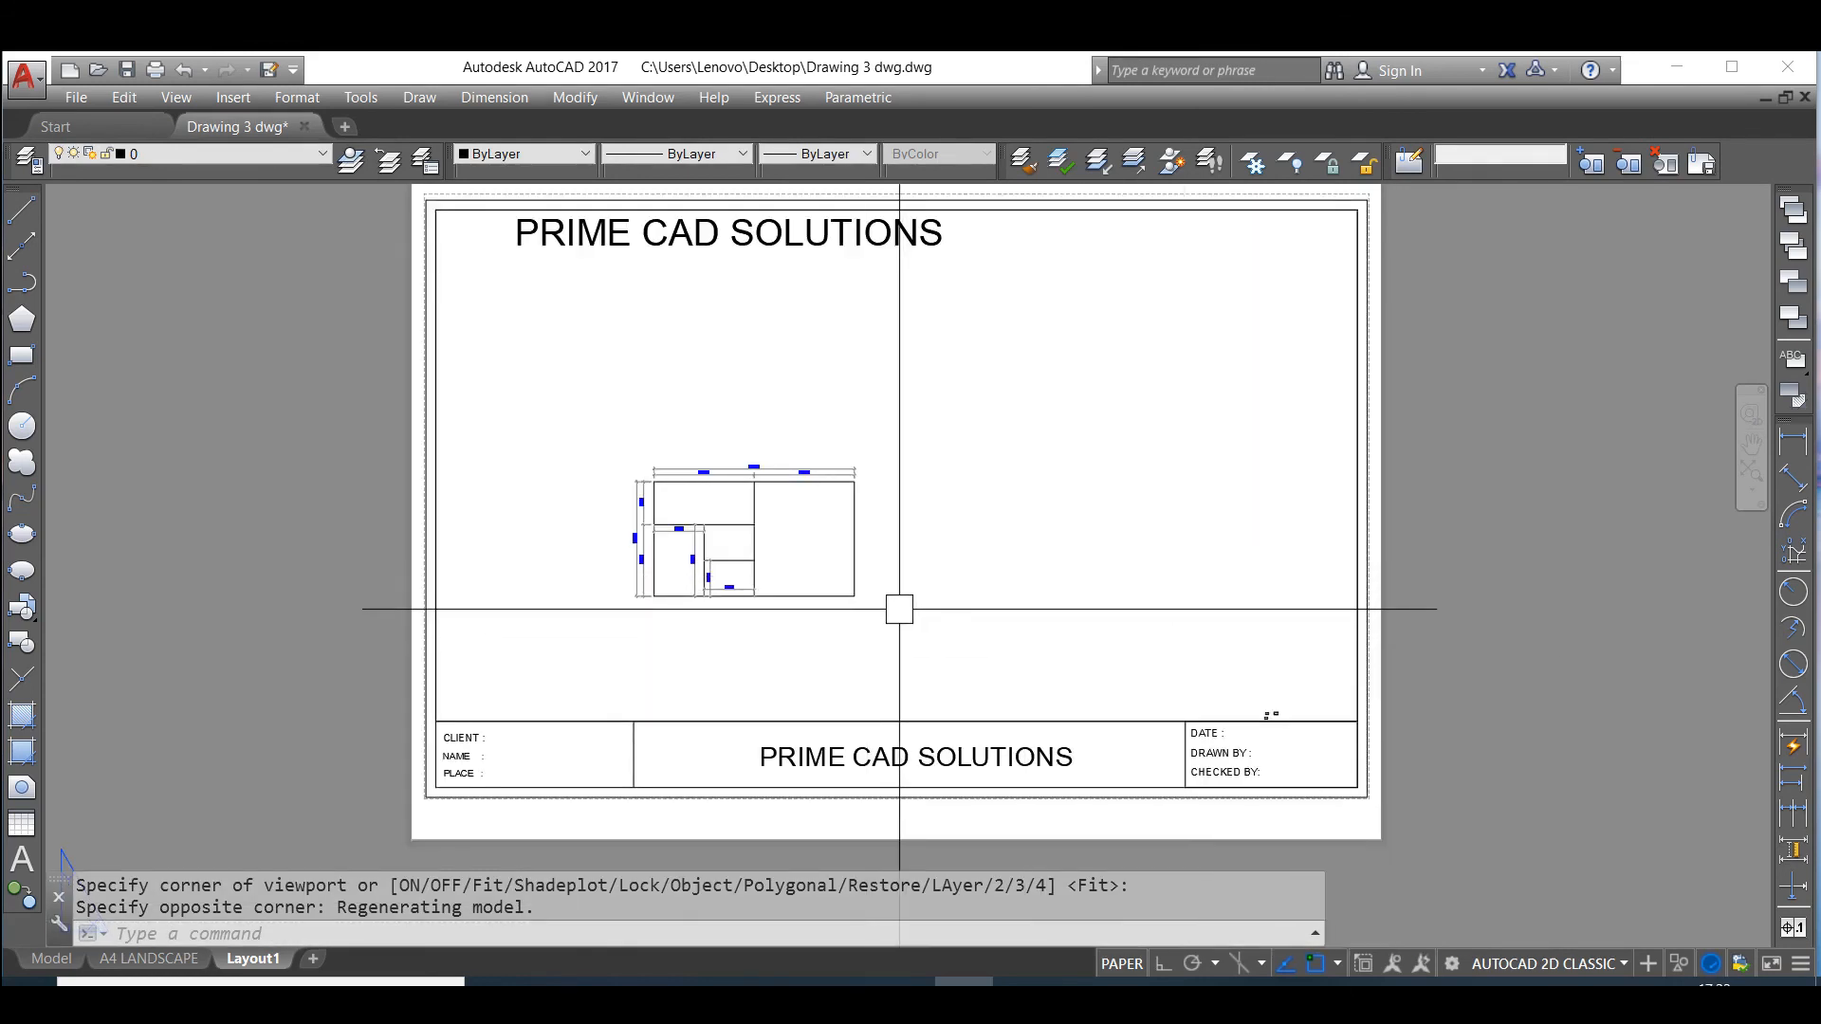
{"action": "double_click", "coordinate": [898, 607]}
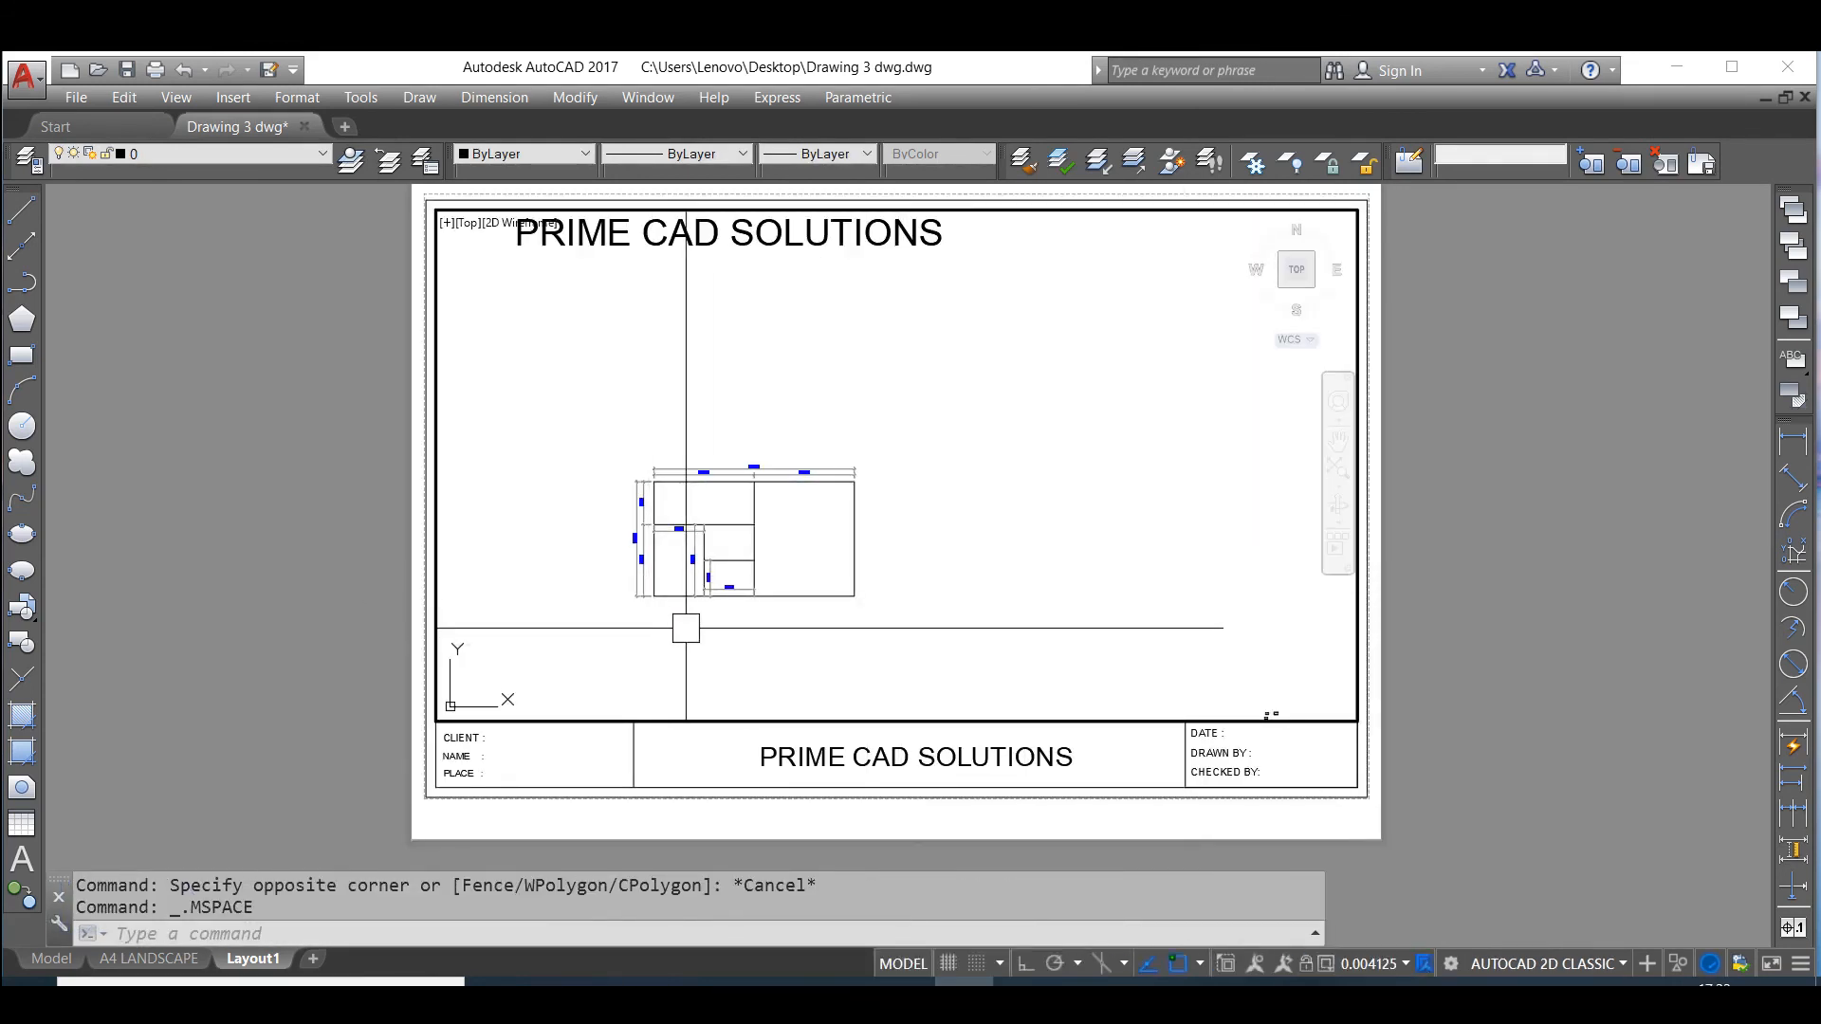
{"action": "scroll", "coordinate": [637, 580], "scroll_direction": "up", "scroll_amount": 4}
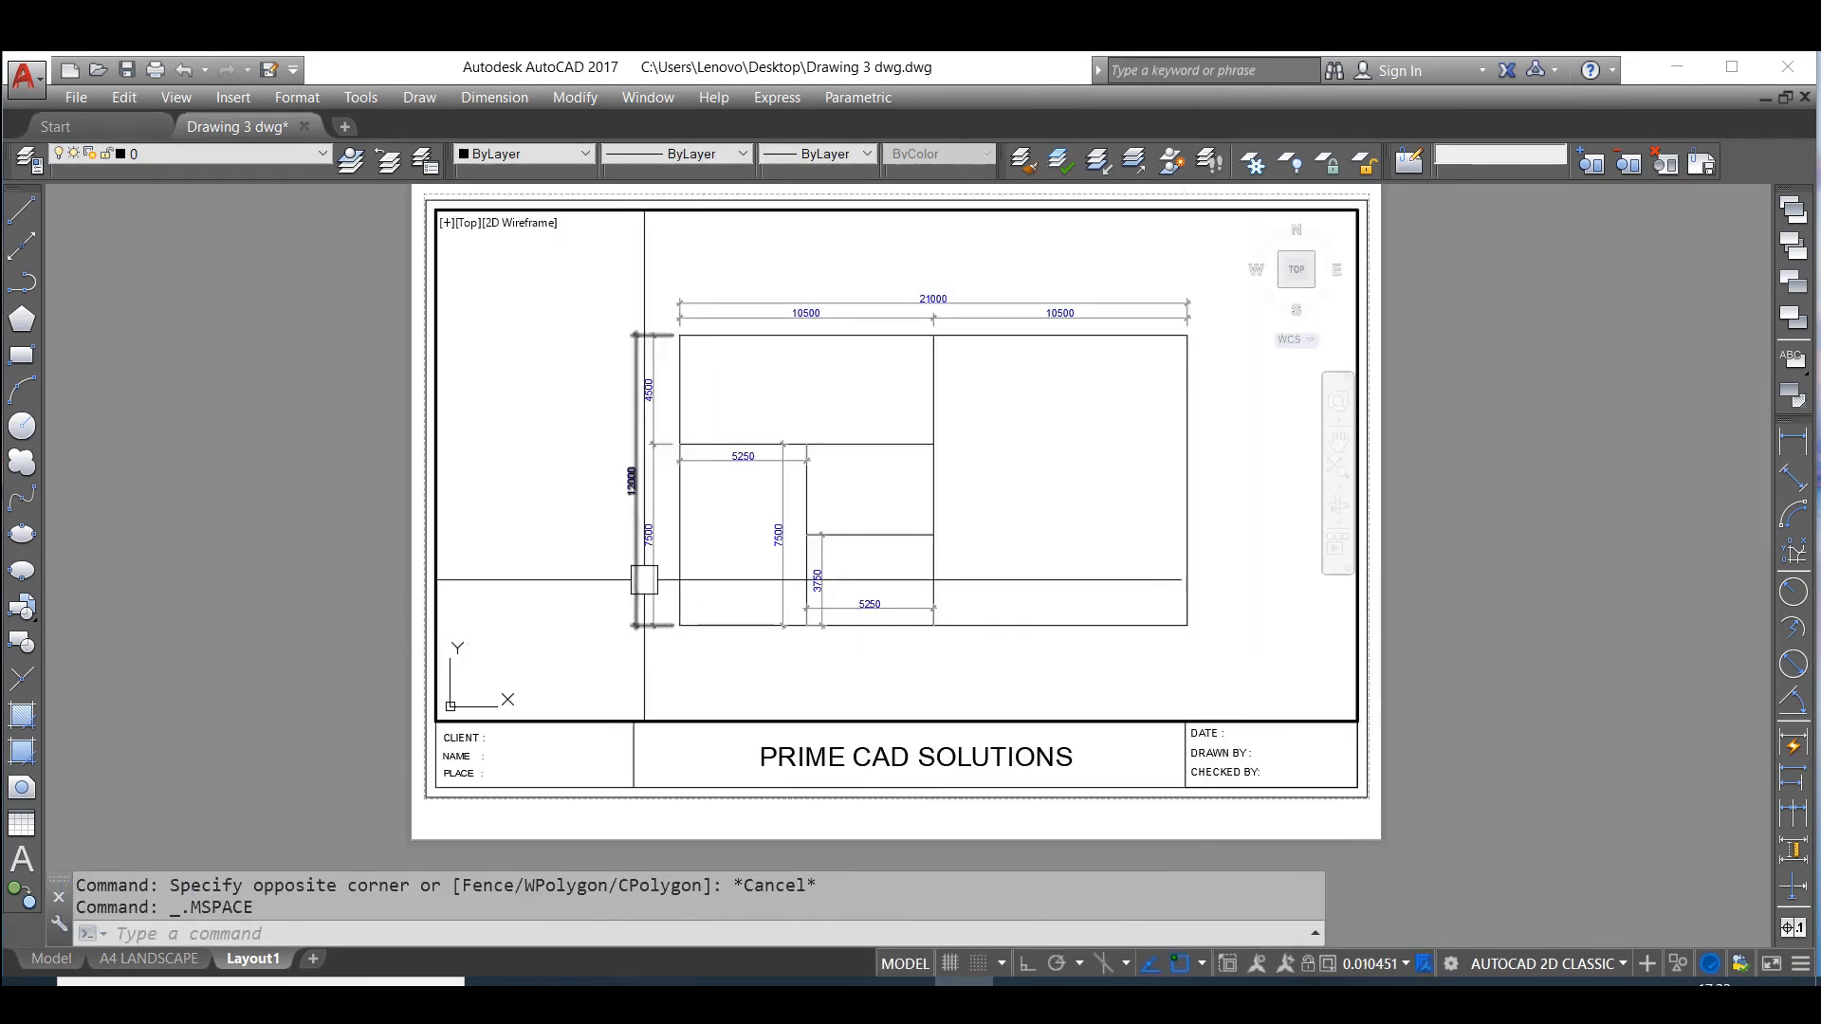
{"action": "left_click", "coordinate": [1406, 963]}
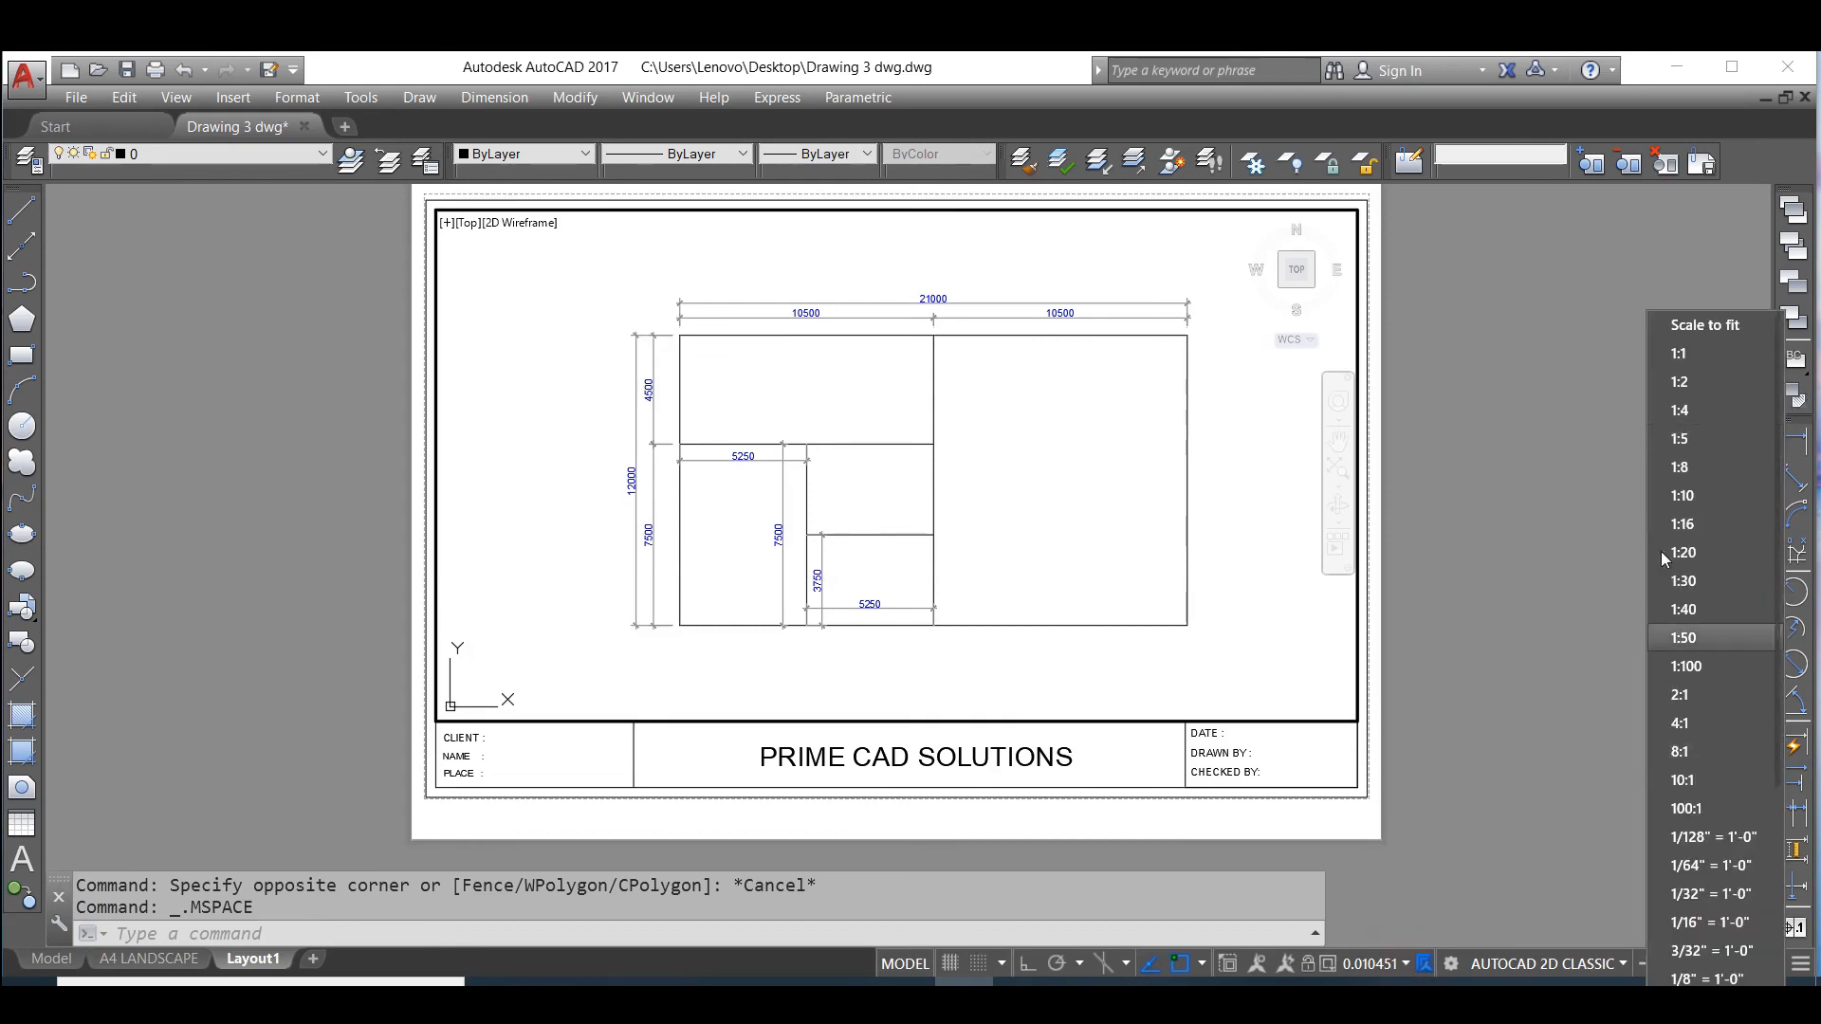
{"action": "left_click", "coordinate": [1545, 786]}
{"action": "double_click", "coordinate": [1501, 799]}
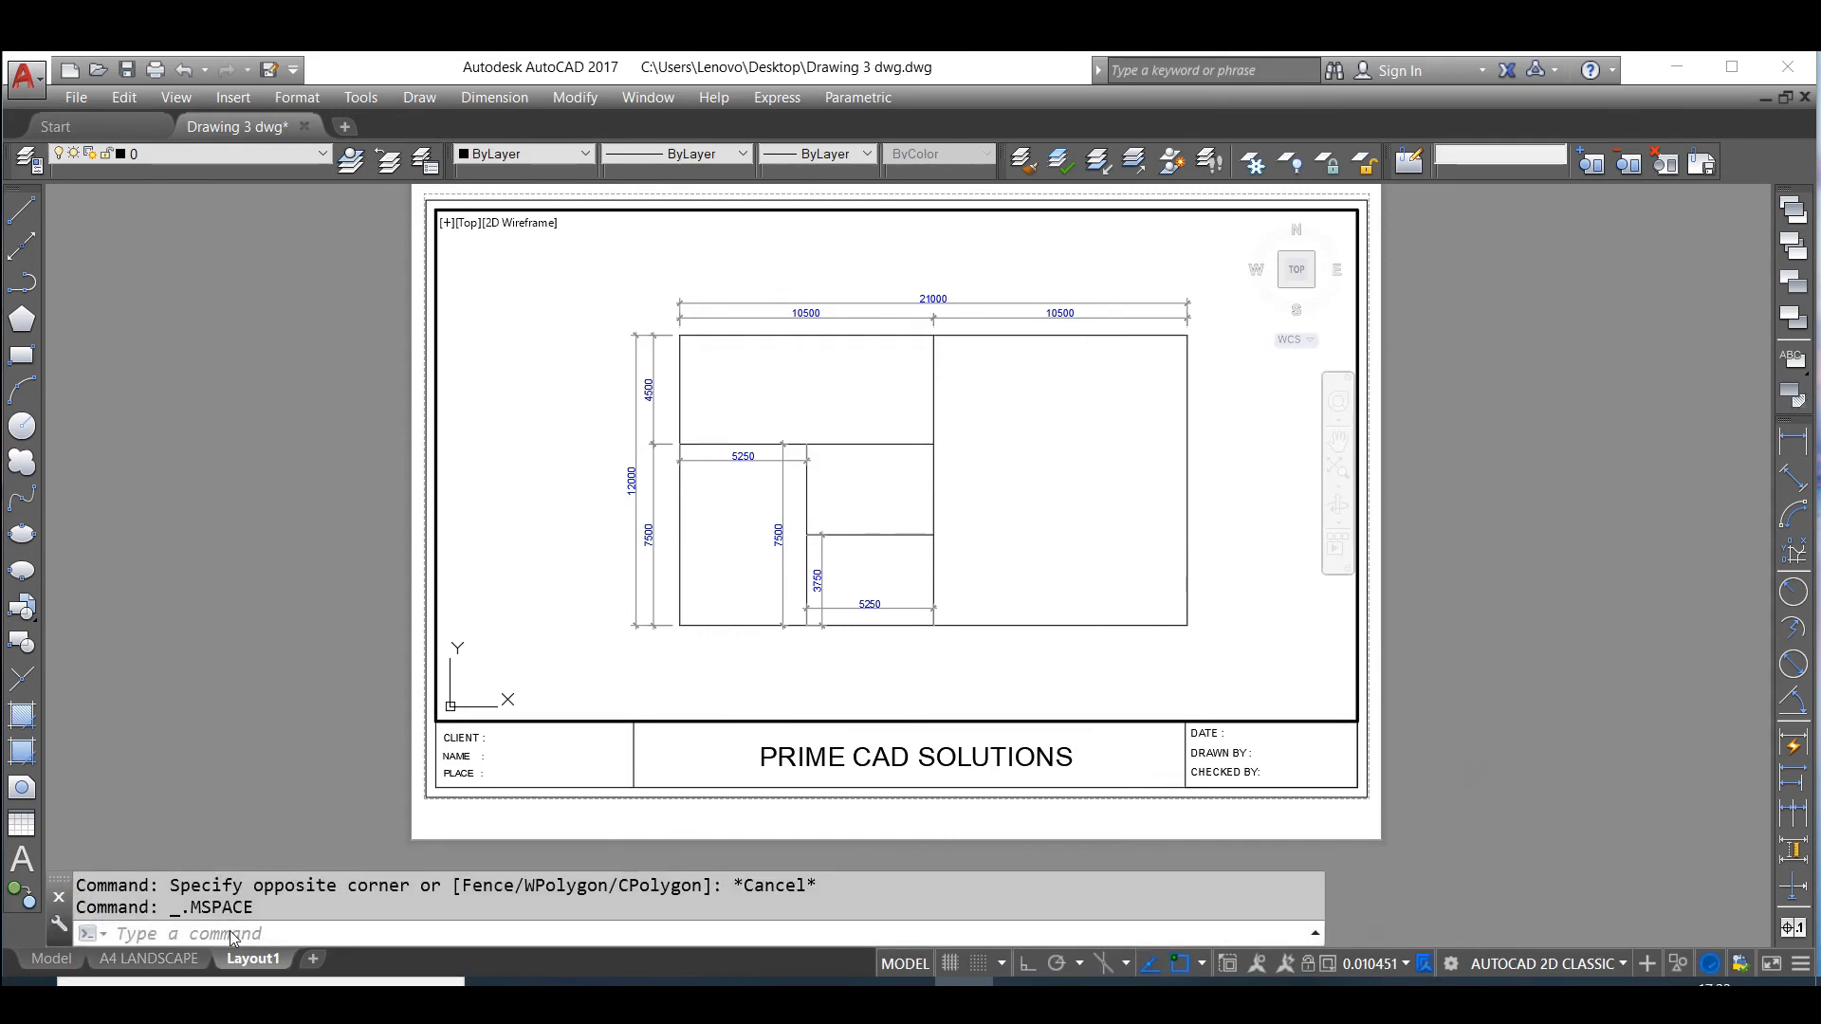
- Scale the active viewport to 1:75 using the Zoom Scale option with a factor of 1/75XP
{"action": "type", "text": "Z"}
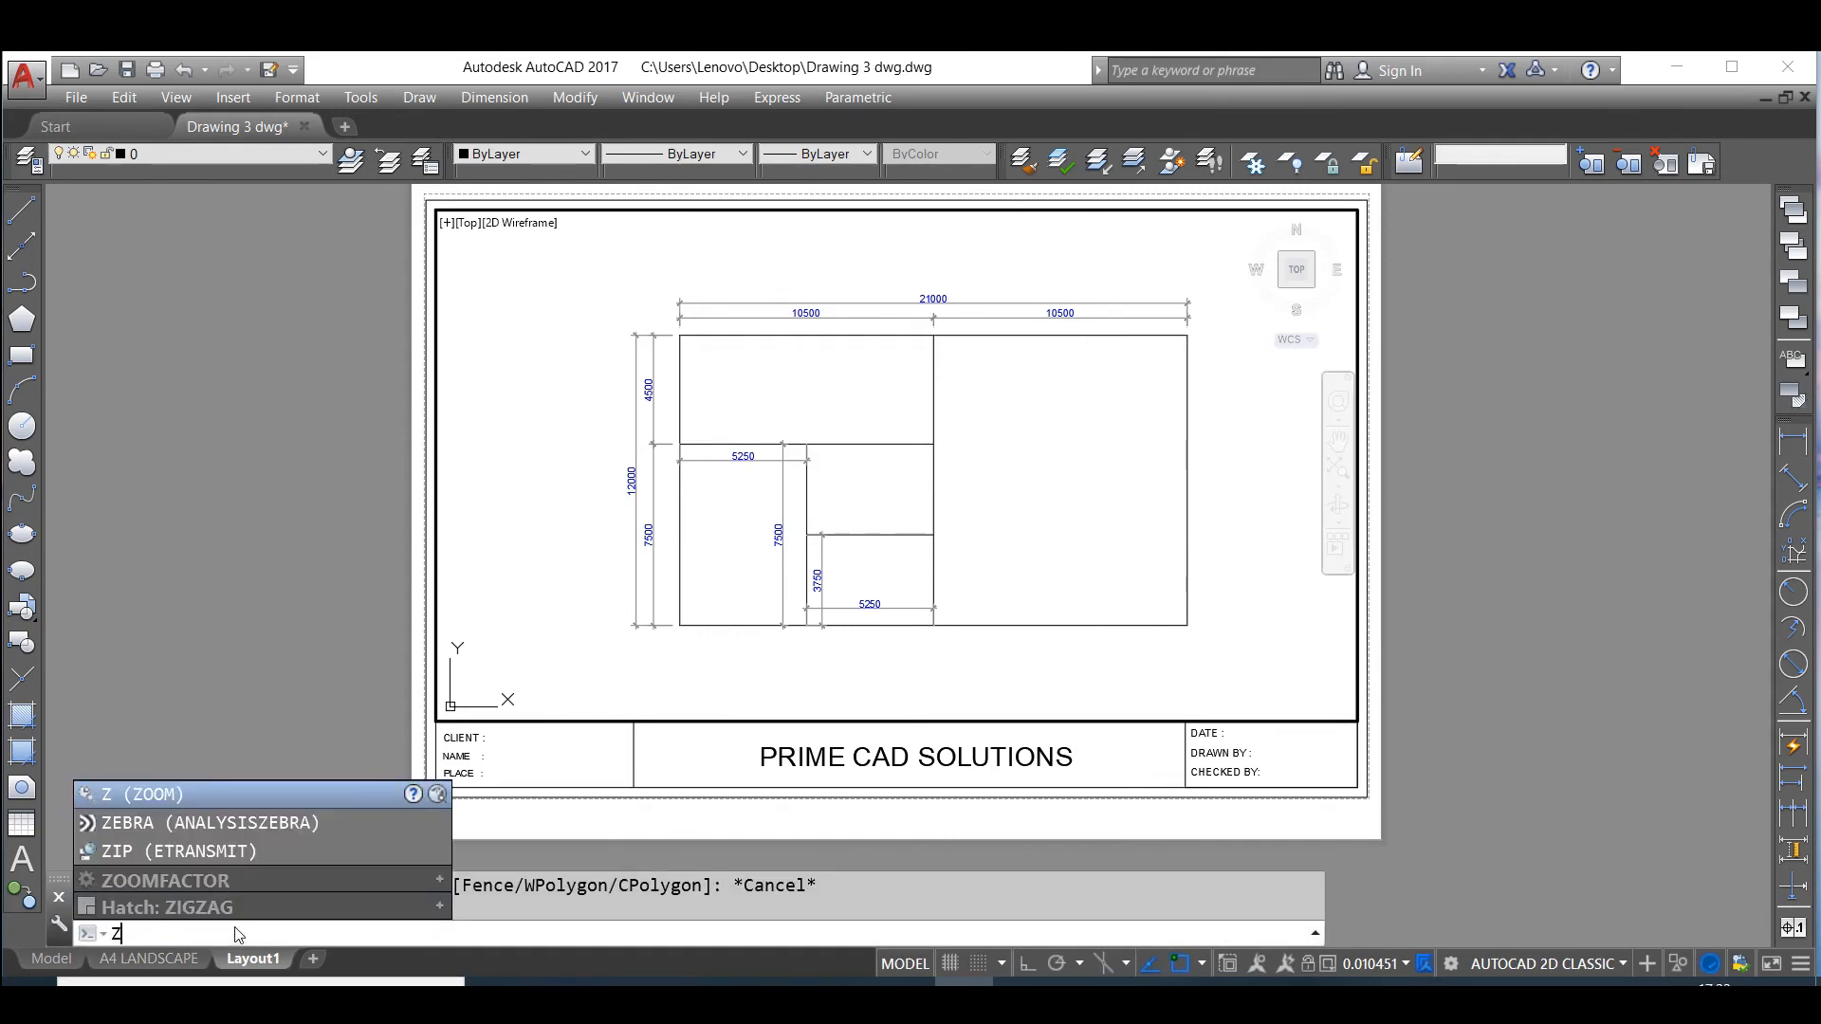
{"action": "key", "text": "Return"}
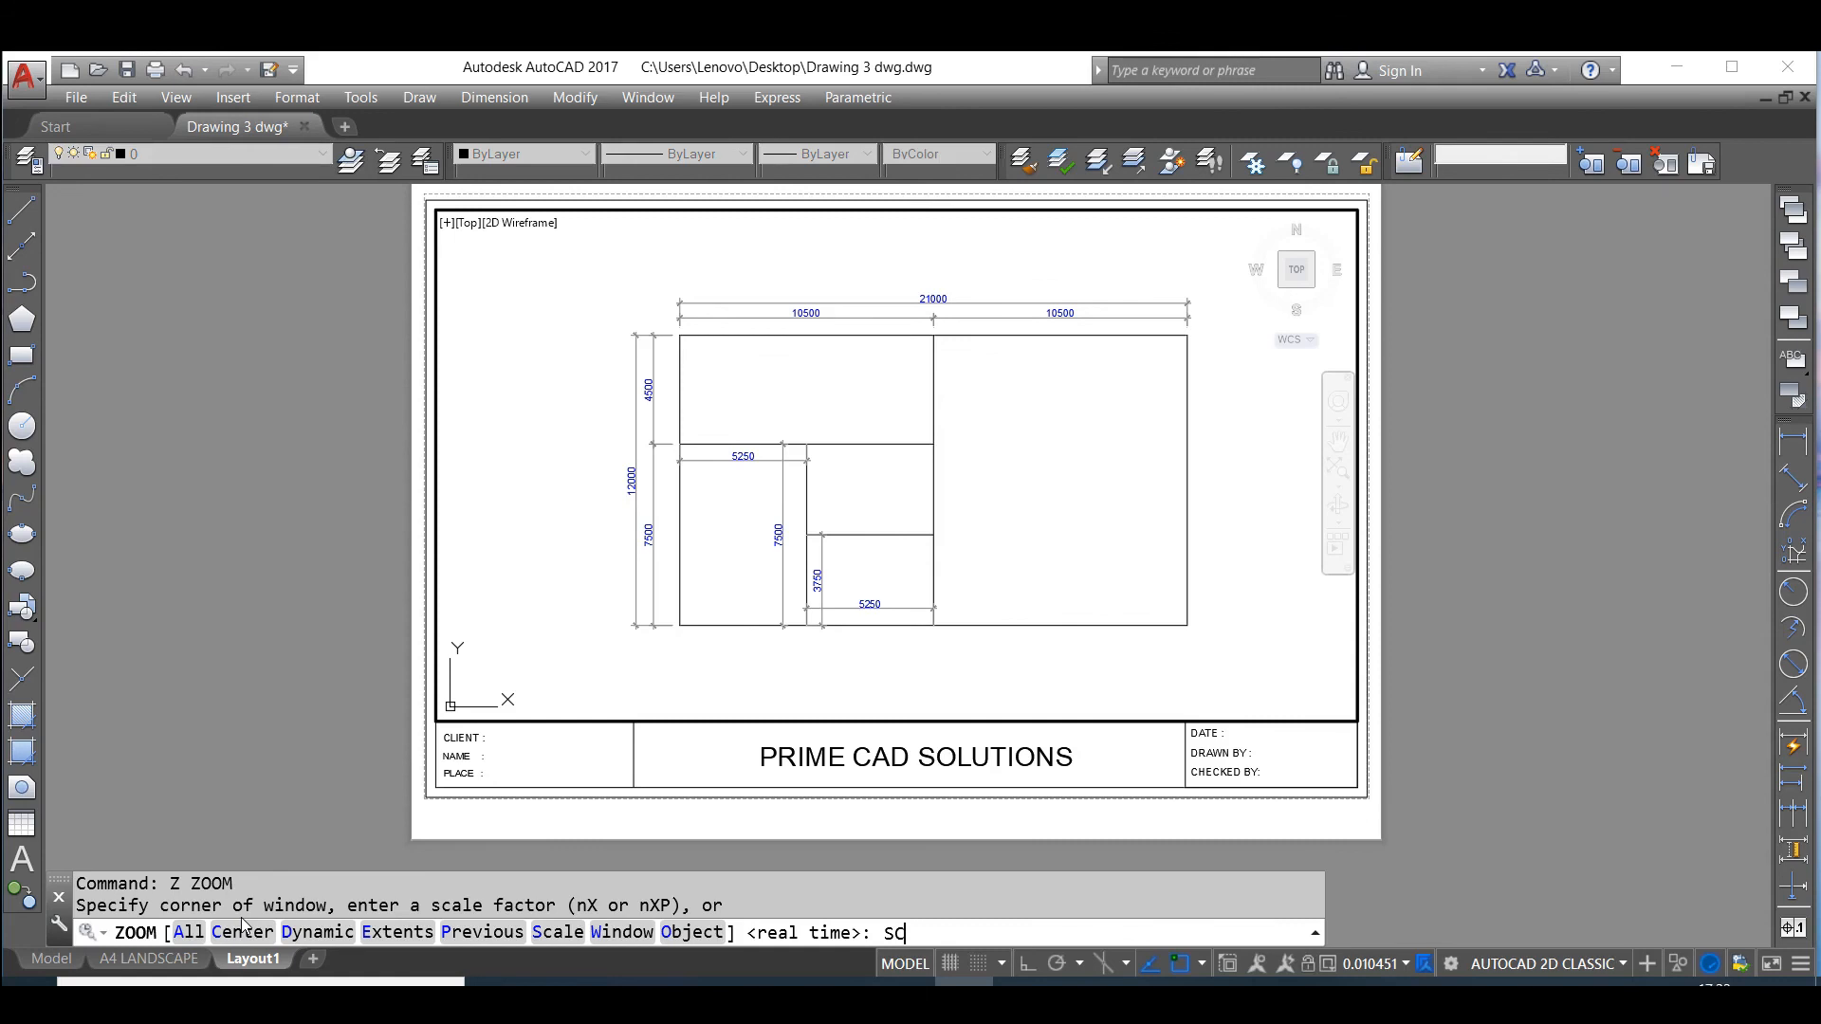
{"action": "key", "text": "Return"}
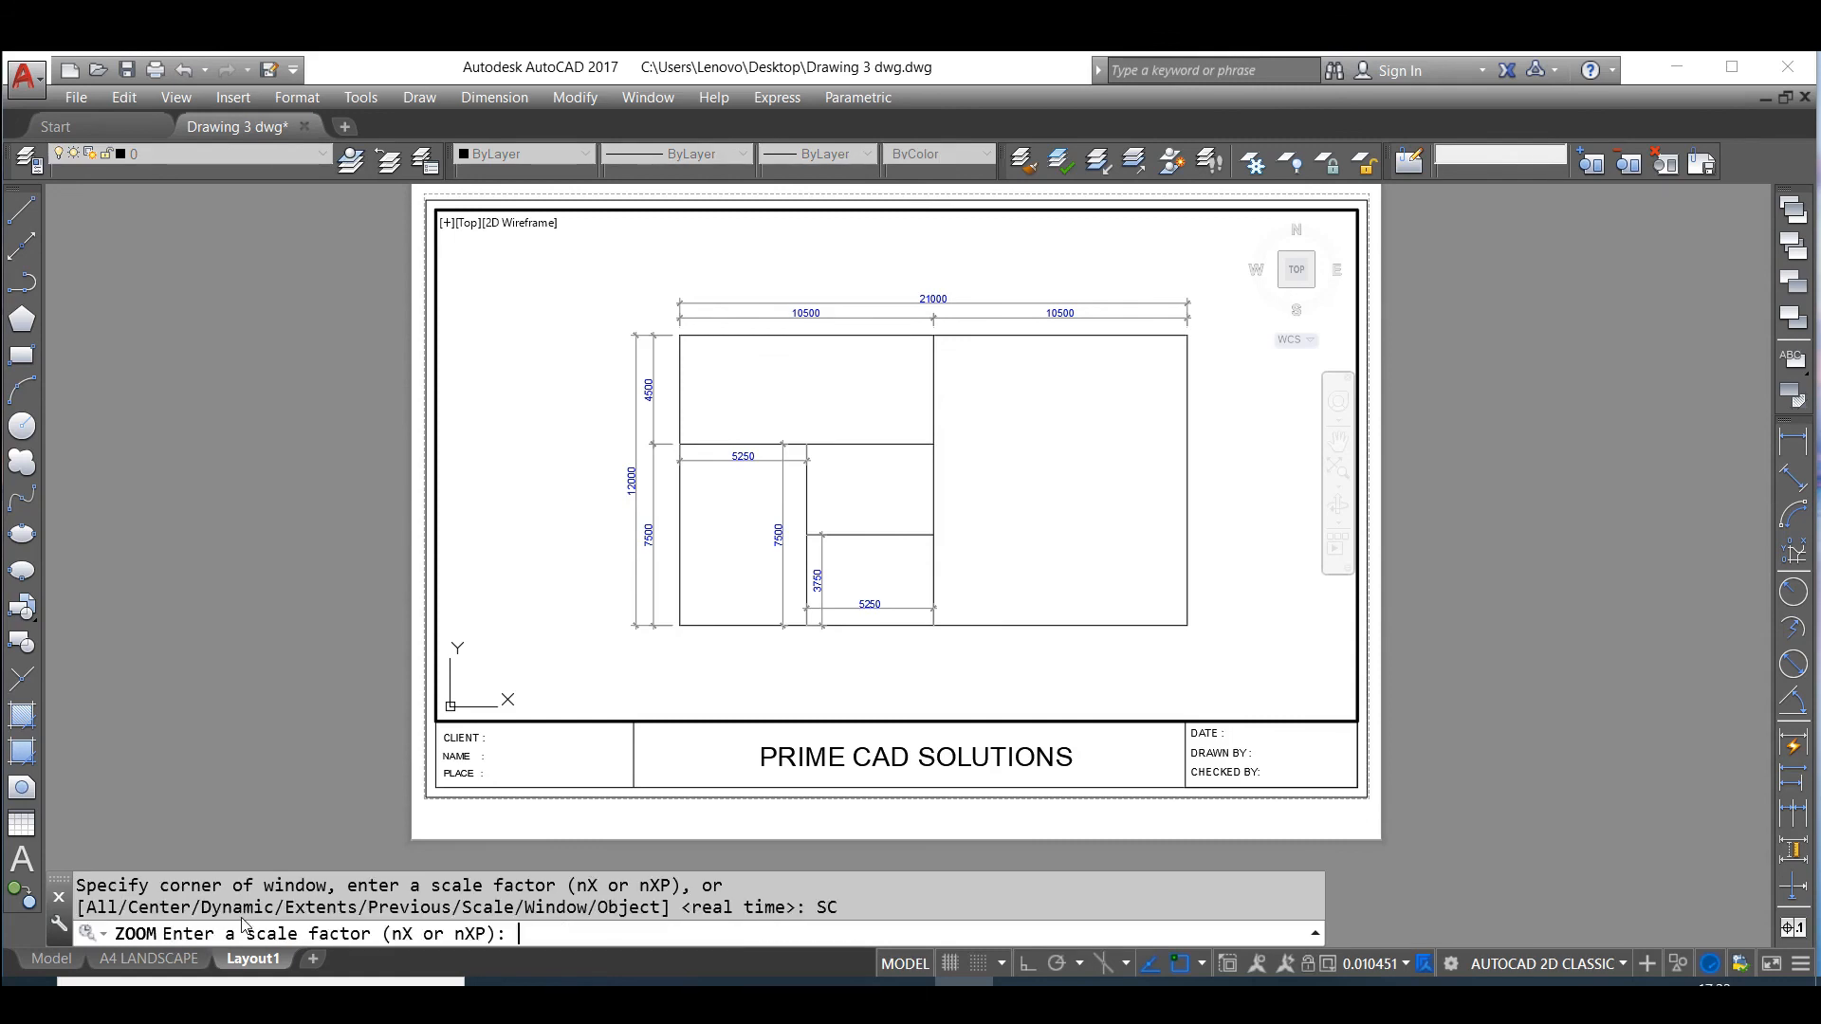
{"action": "type", "text": "1/75XP"}
{"action": "key", "text": "Return"}
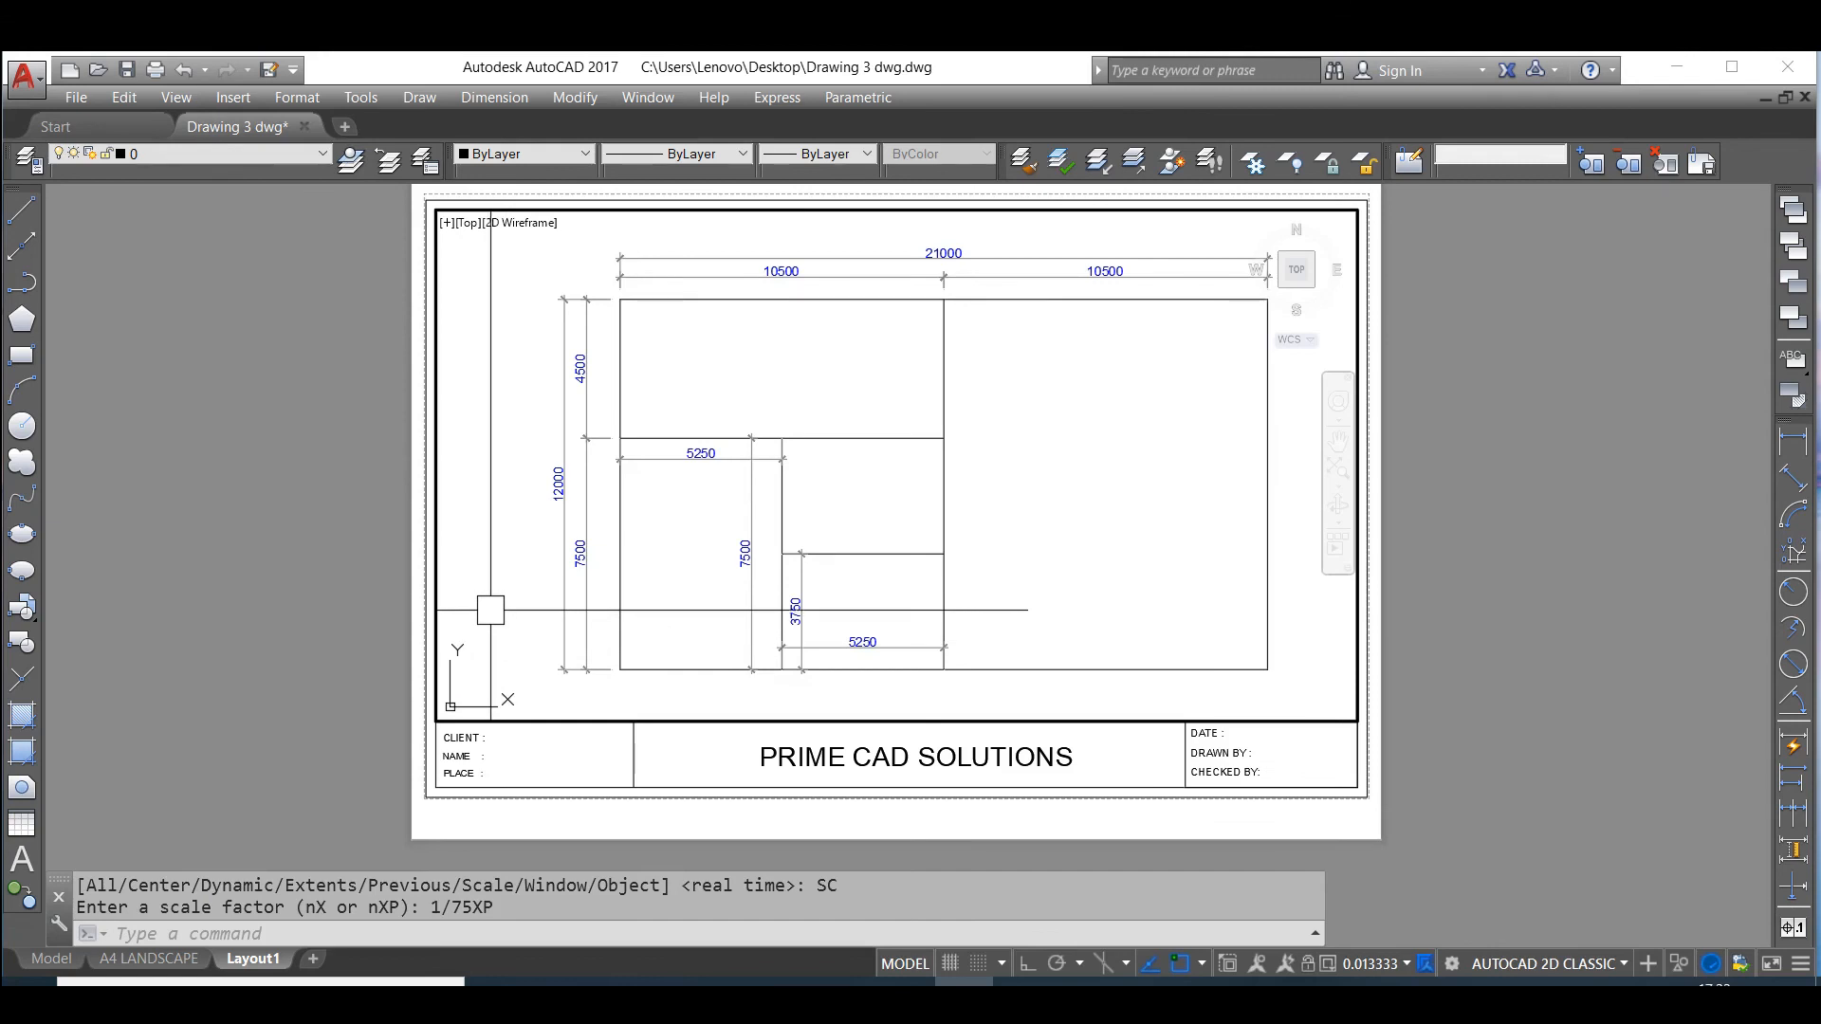
- Pan the floor plan to the centre of the viewport and return to paper space
{"action": "type", "text": "P"}
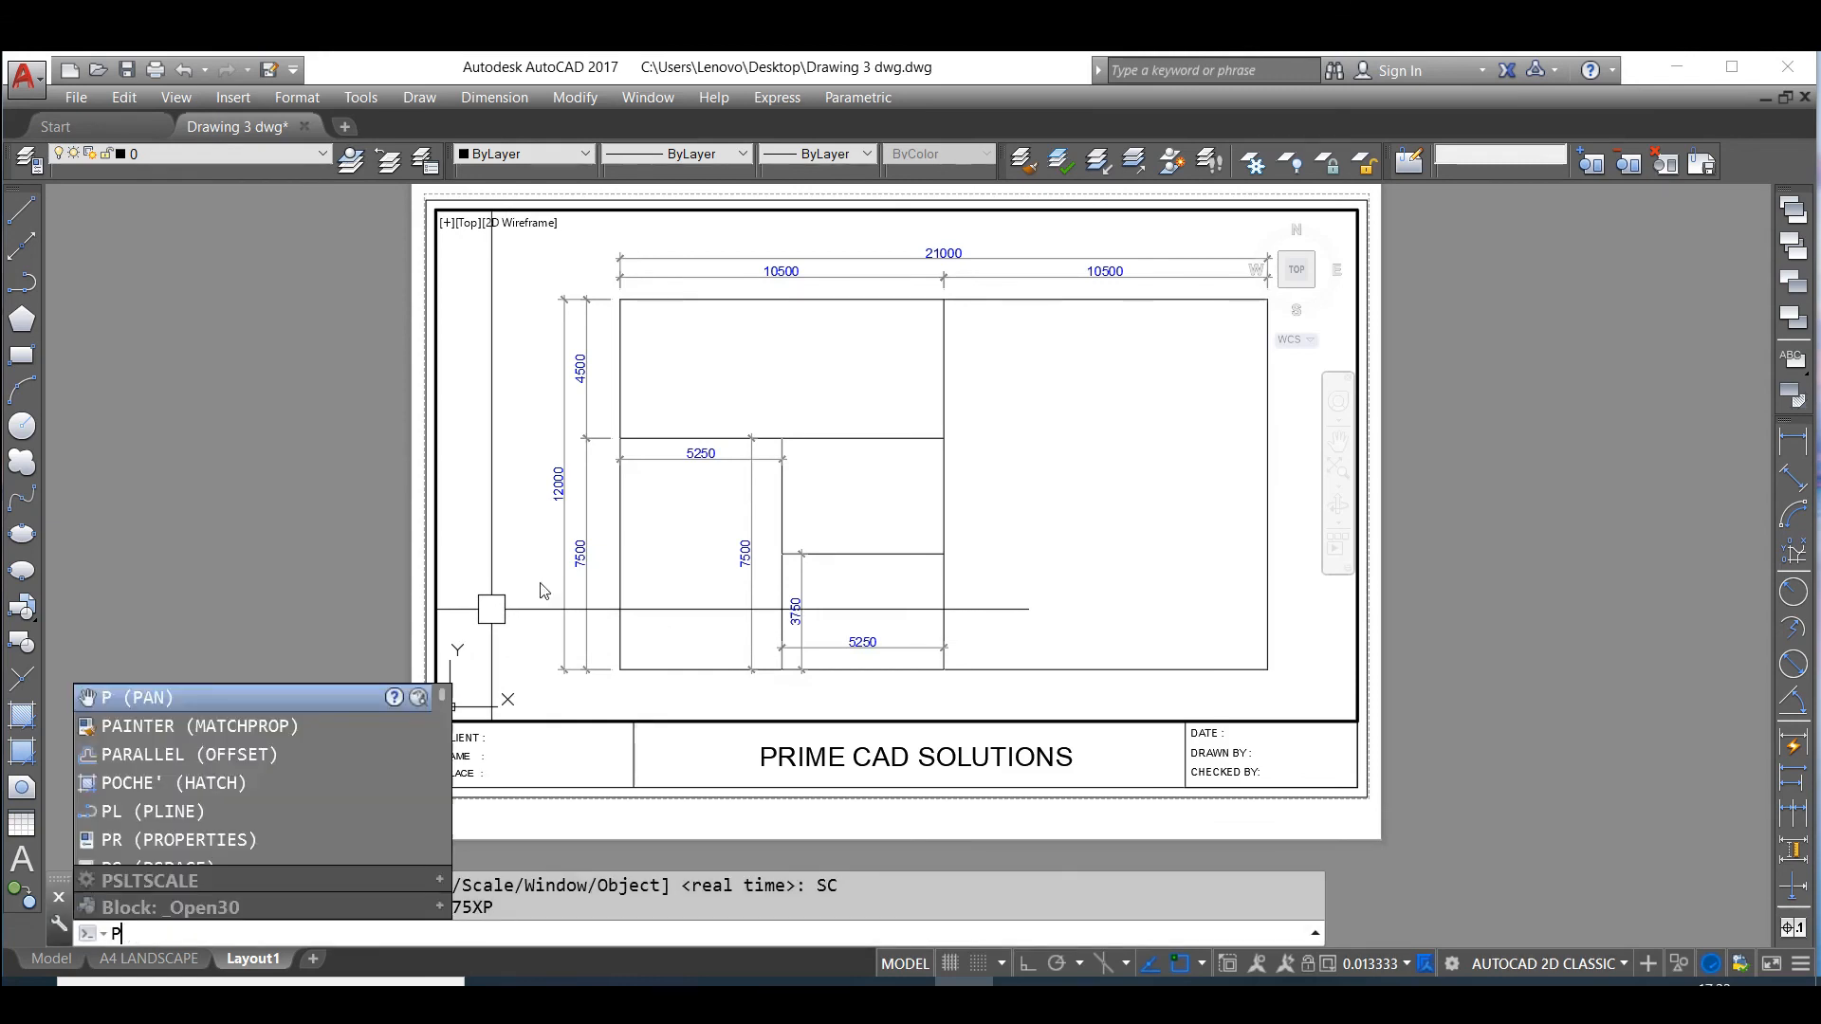
{"action": "key", "text": "Return"}
{"action": "left_click_drag", "start_coordinate": [541, 569], "coordinate": [513, 580]}
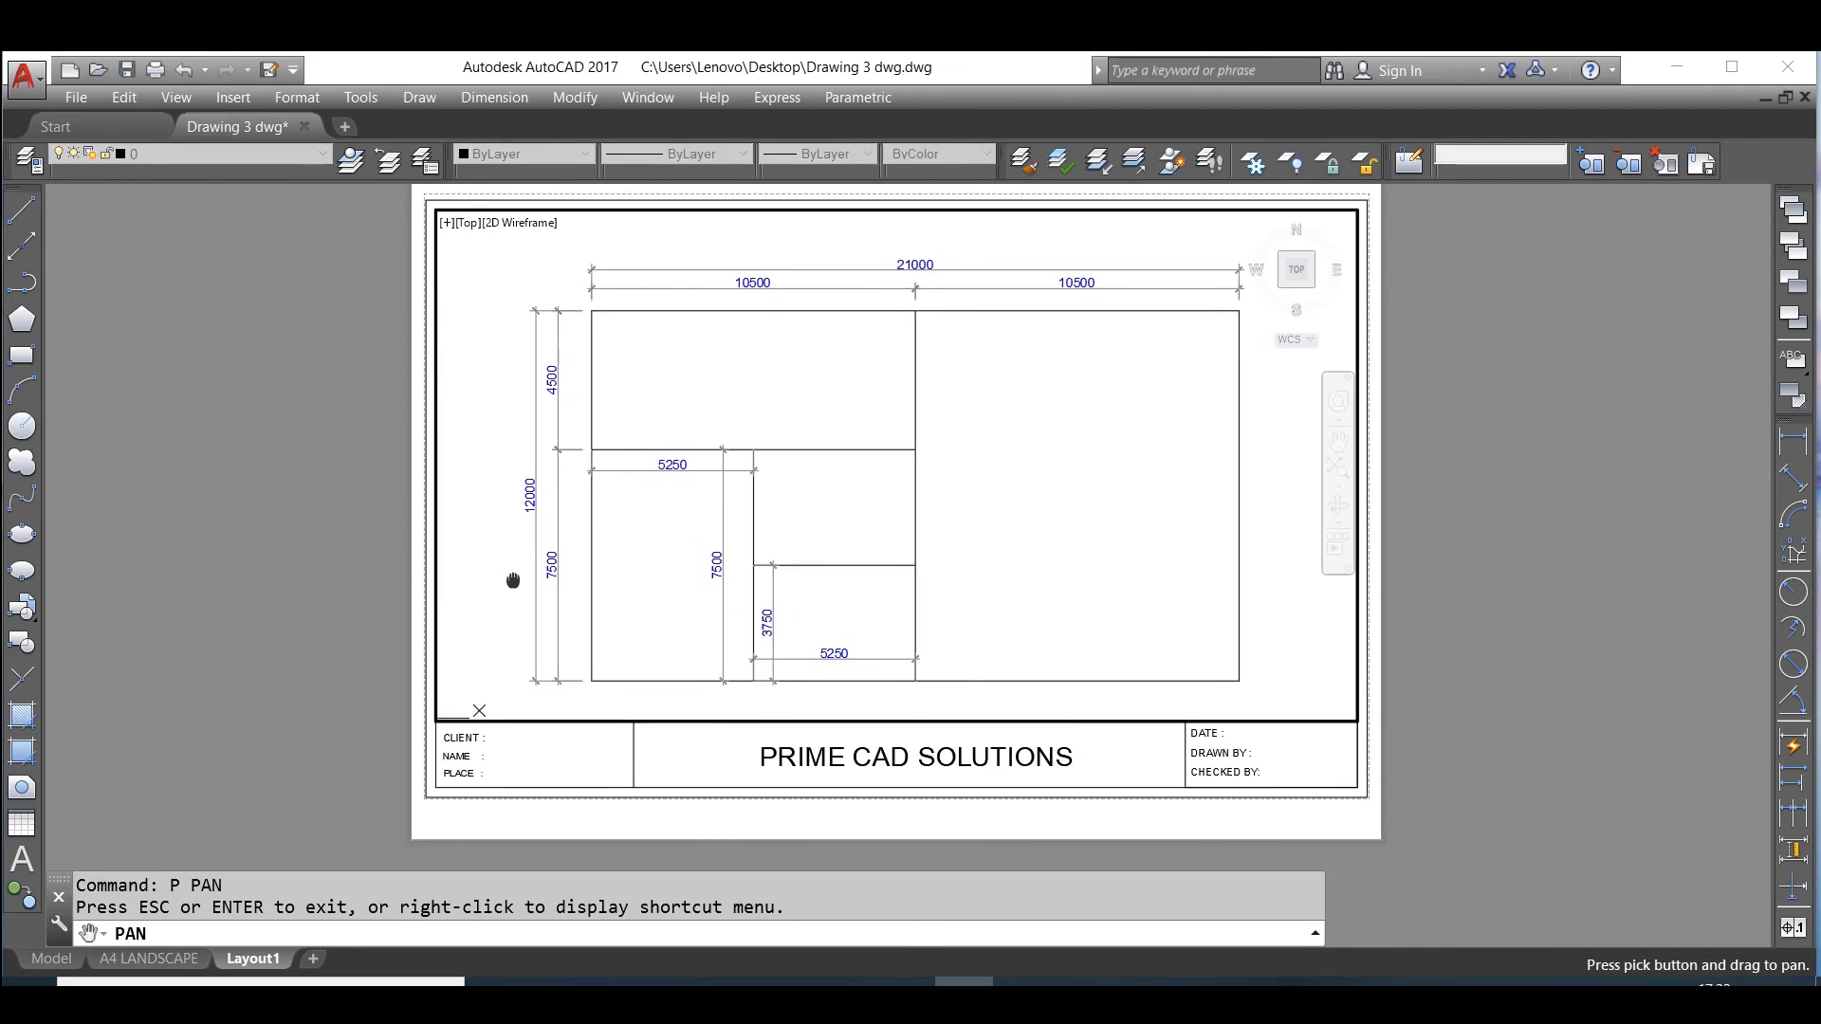
{"action": "right_click", "coordinate": [513, 580]}
{"action": "left_click", "coordinate": [555, 594]}
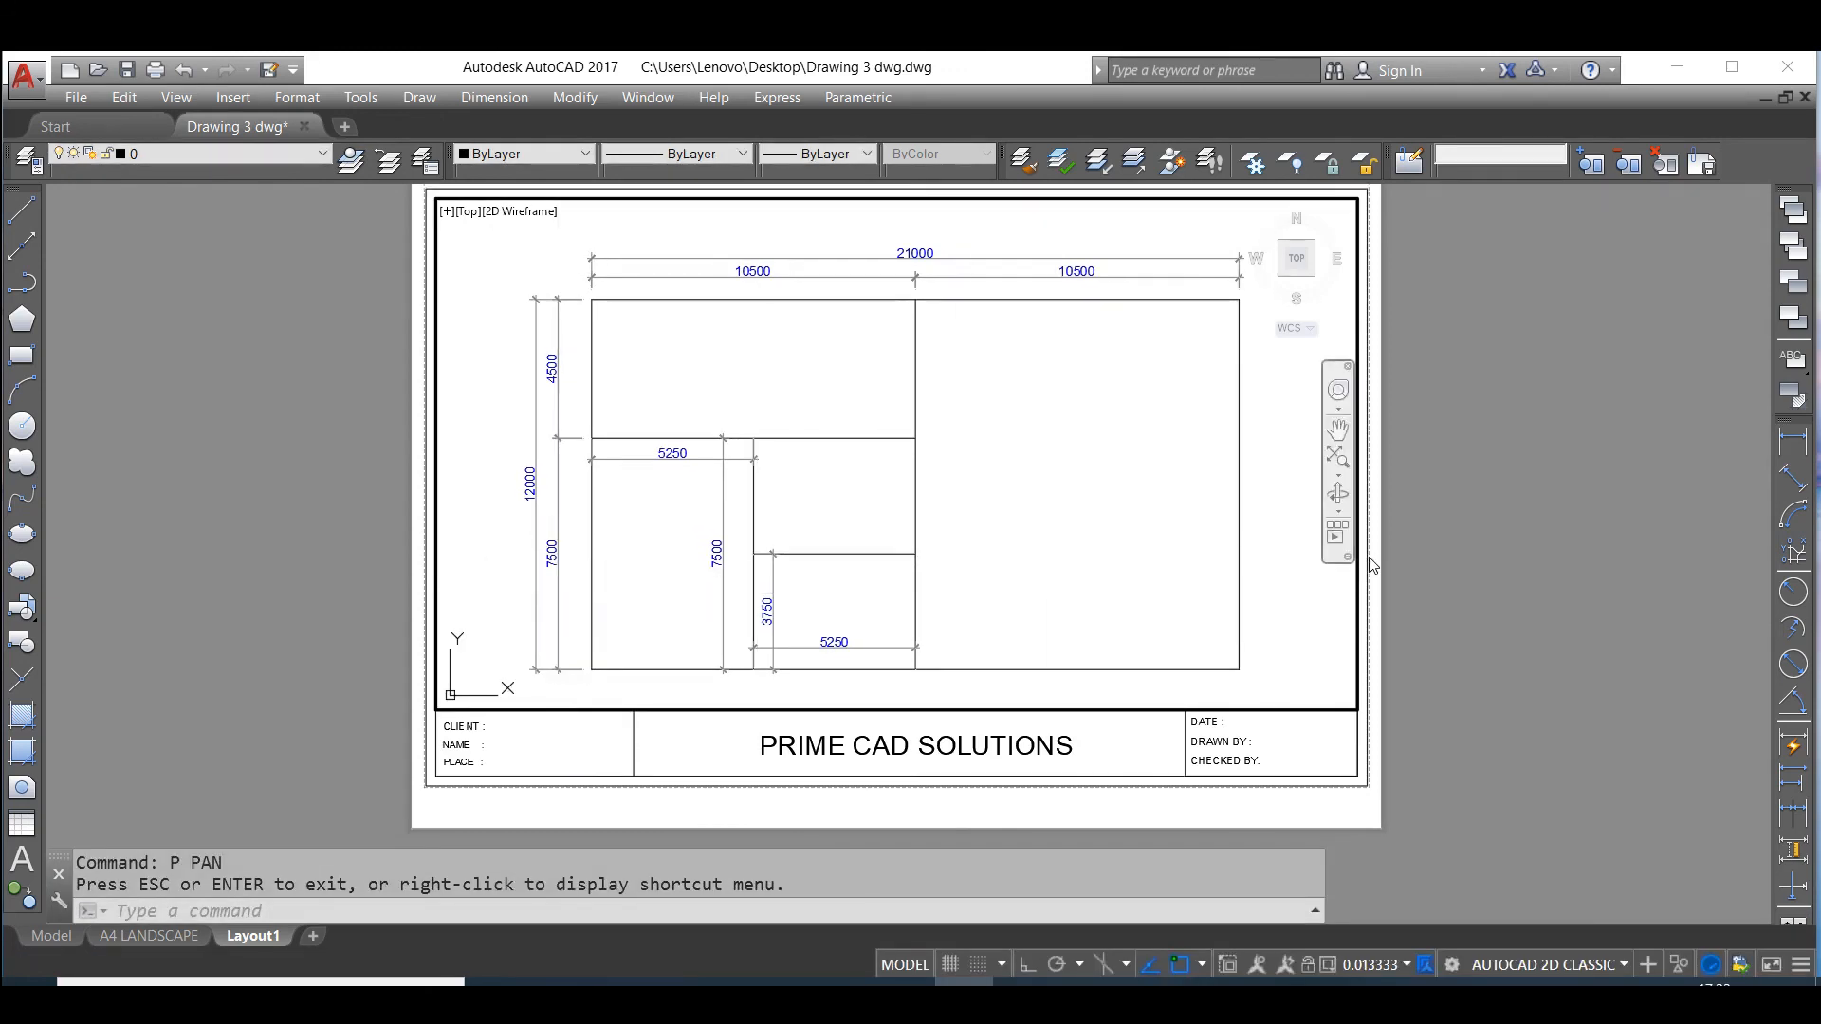
{"action": "double_click", "coordinate": [1422, 620]}
{"action": "scroll", "coordinate": [963, 651], "scroll_direction": "down", "scroll_amount": 2}
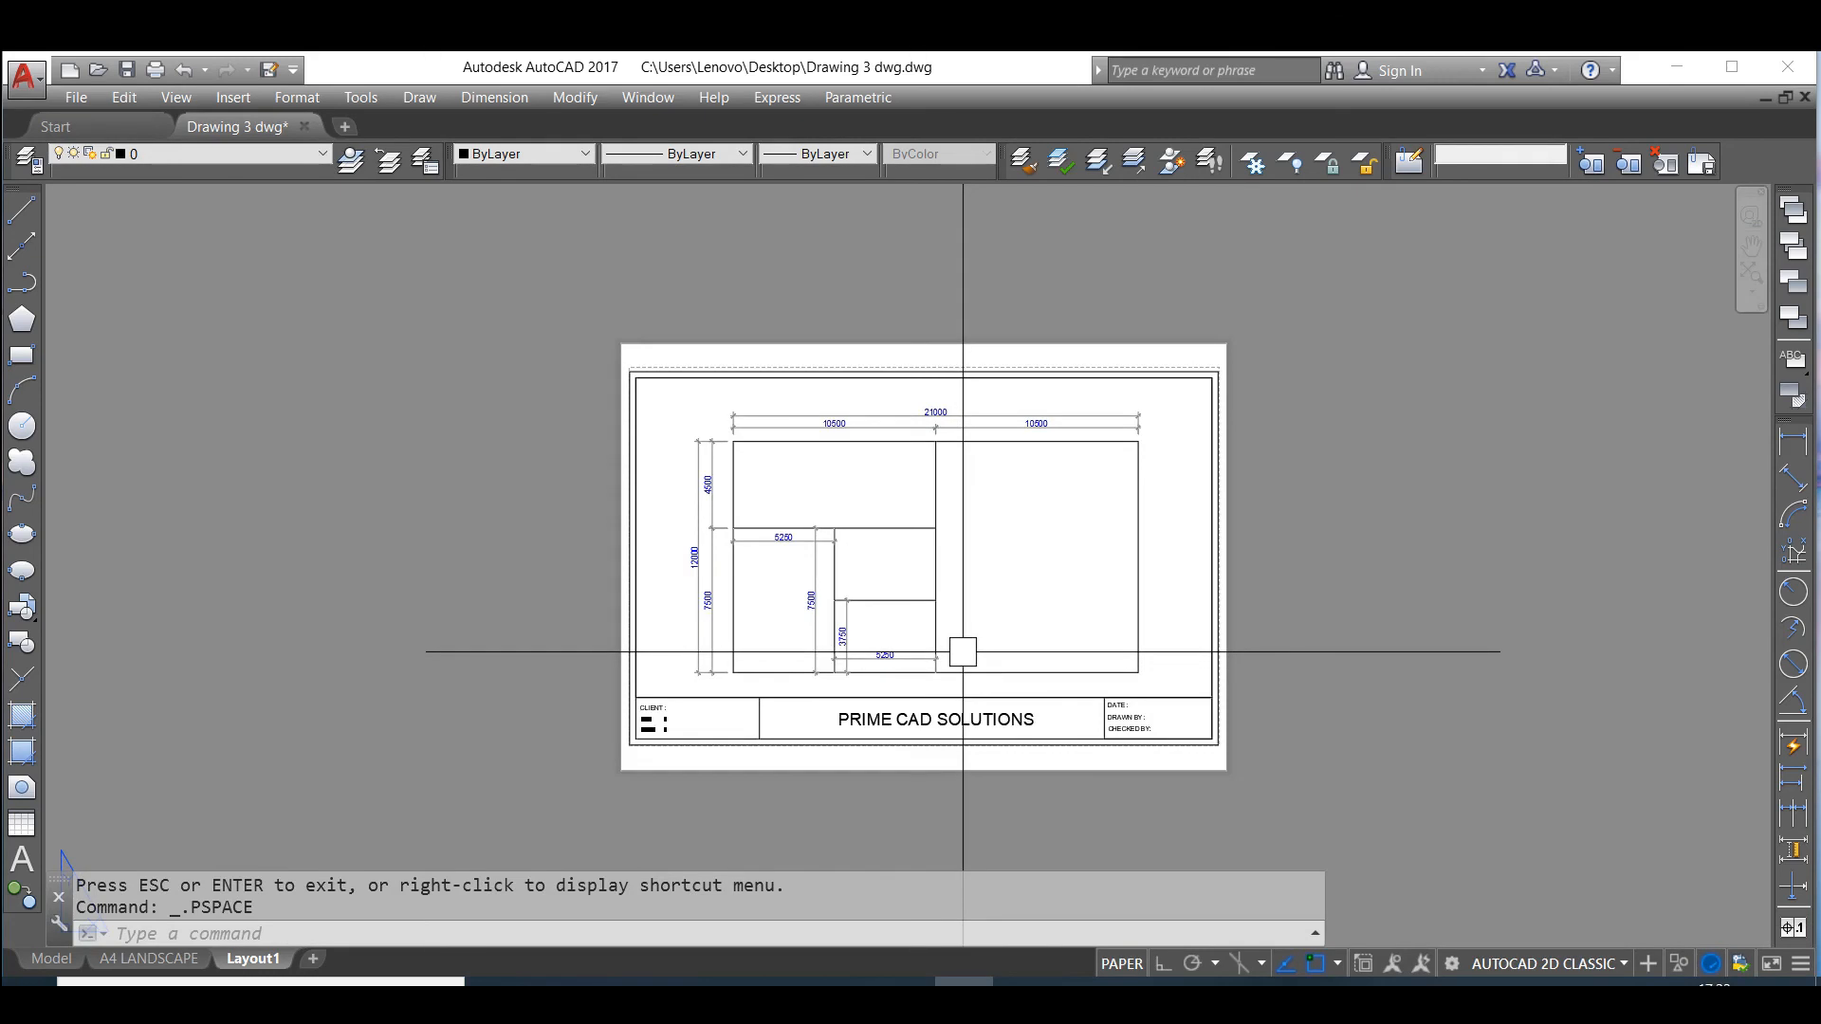
{"action": "scroll", "coordinate": [963, 652], "scroll_direction": "up", "scroll_amount": 2}
- Rename the Layout1 sheet as A3 LANDSCAPE
{"action": "left_click", "coordinate": [169, 935]}
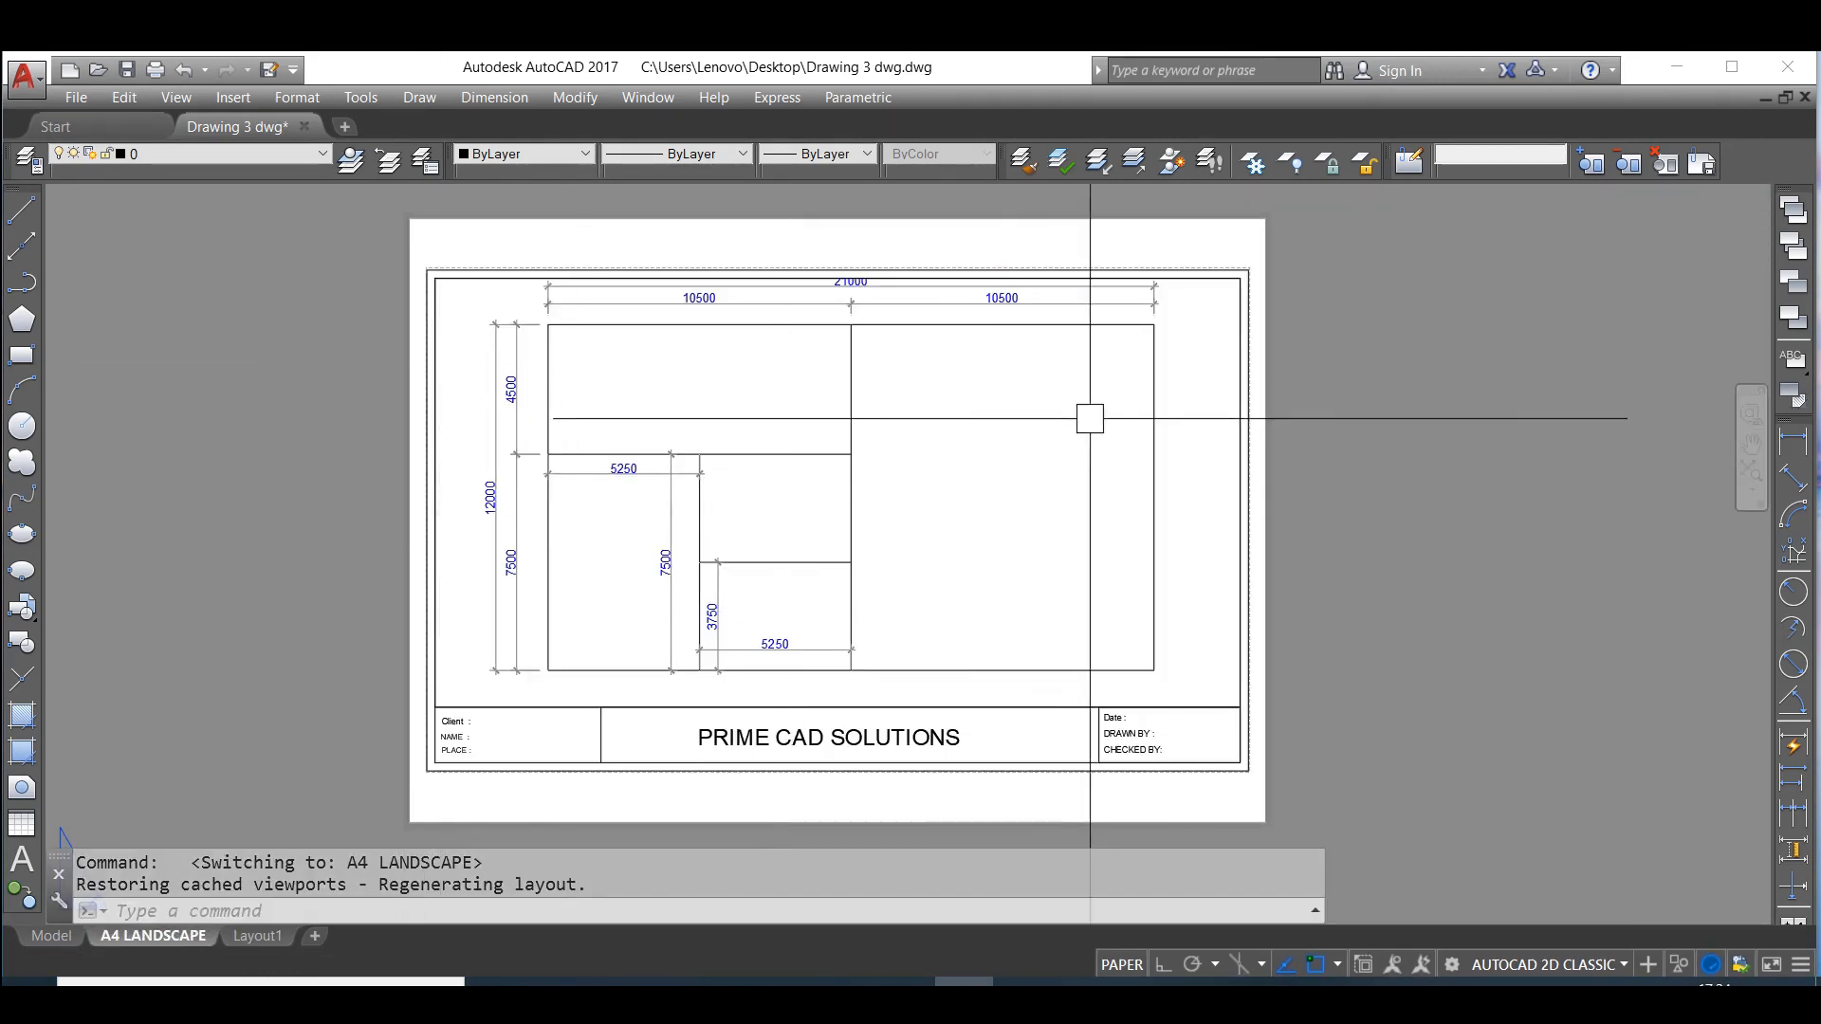
{"action": "left_click", "coordinate": [264, 937]}
{"action": "right_click", "coordinate": [265, 939]}
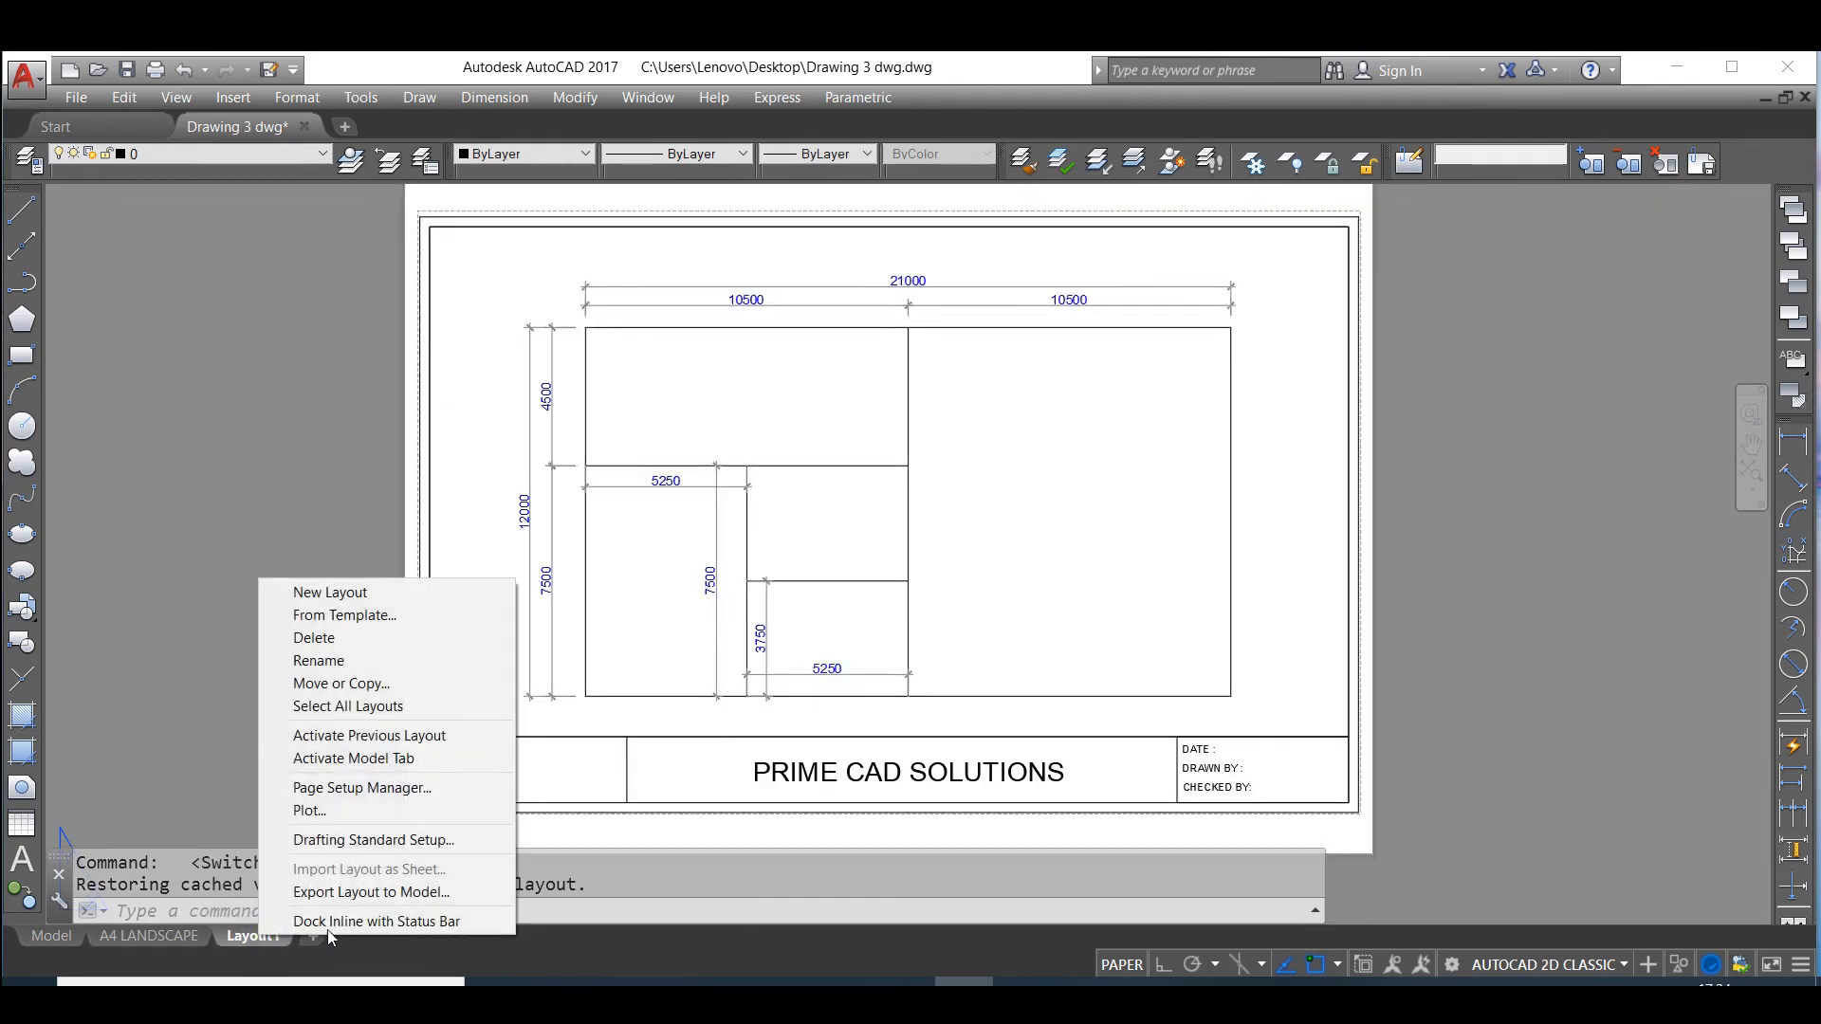
{"action": "left_click", "coordinate": [322, 661]}
{"action": "type", "text": "A"}
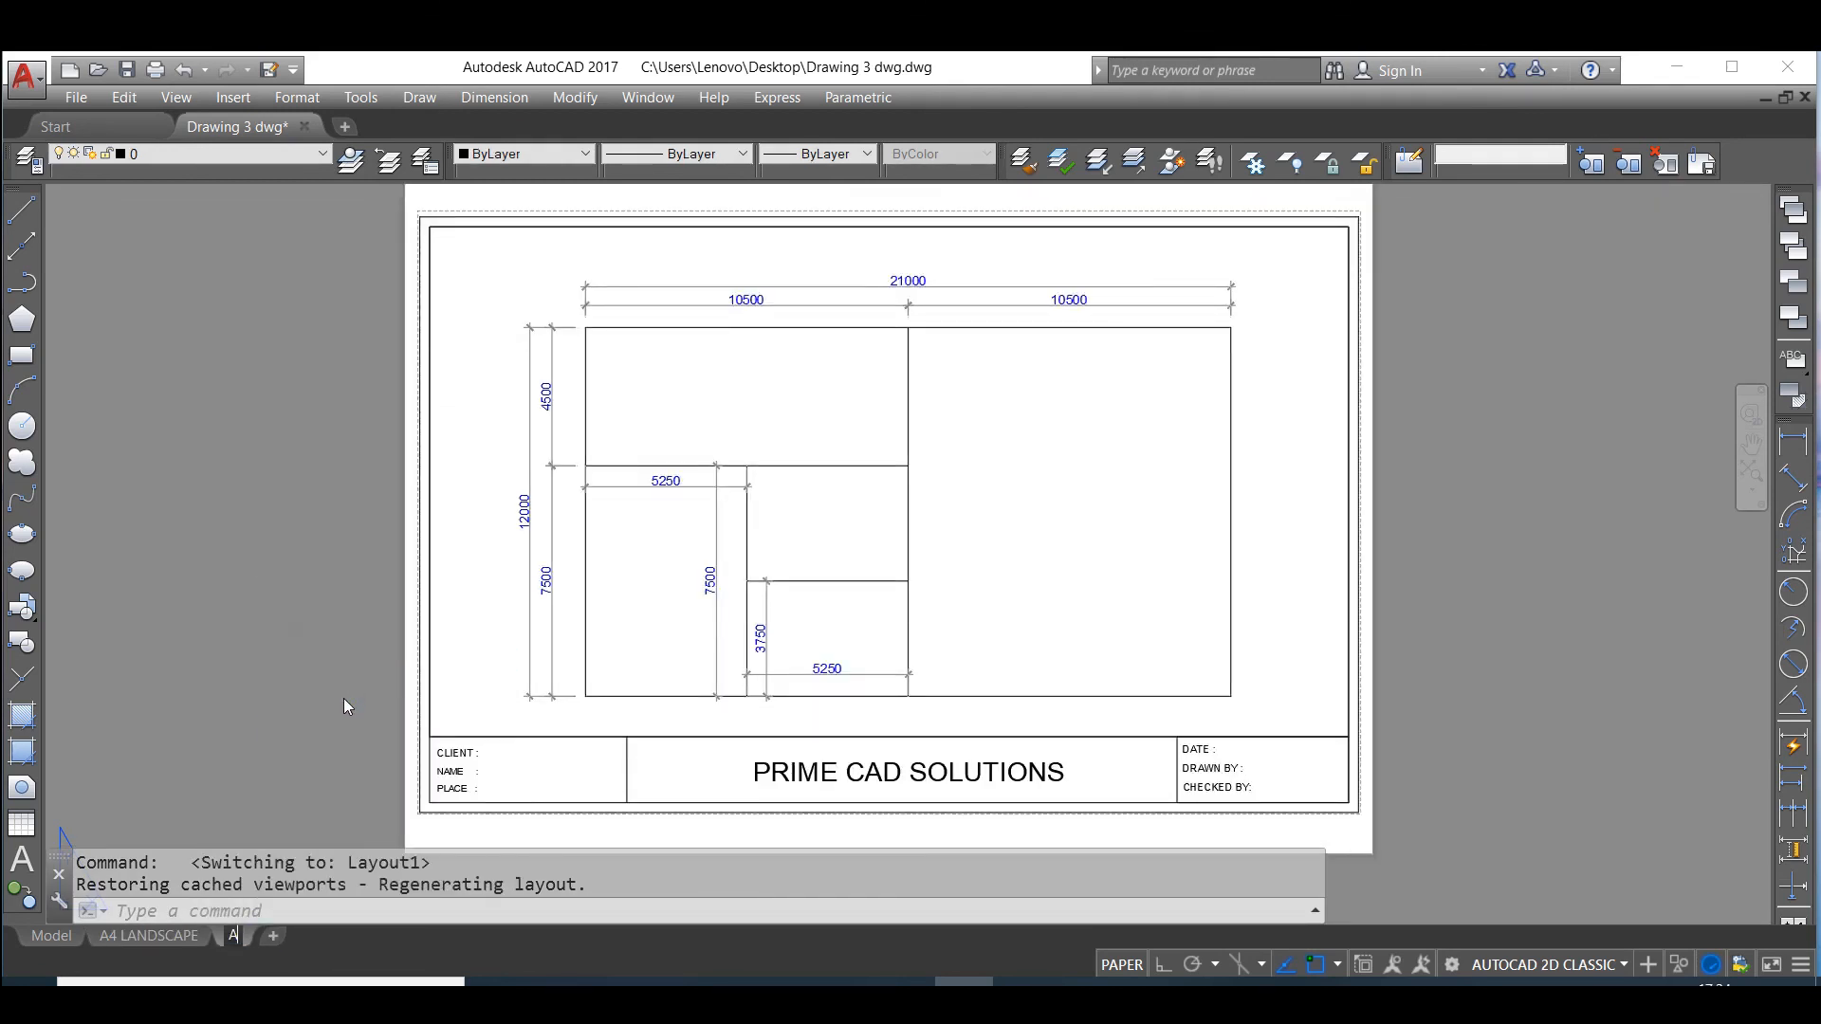
{"action": "type", "text": "3 LANDSCAPE"}
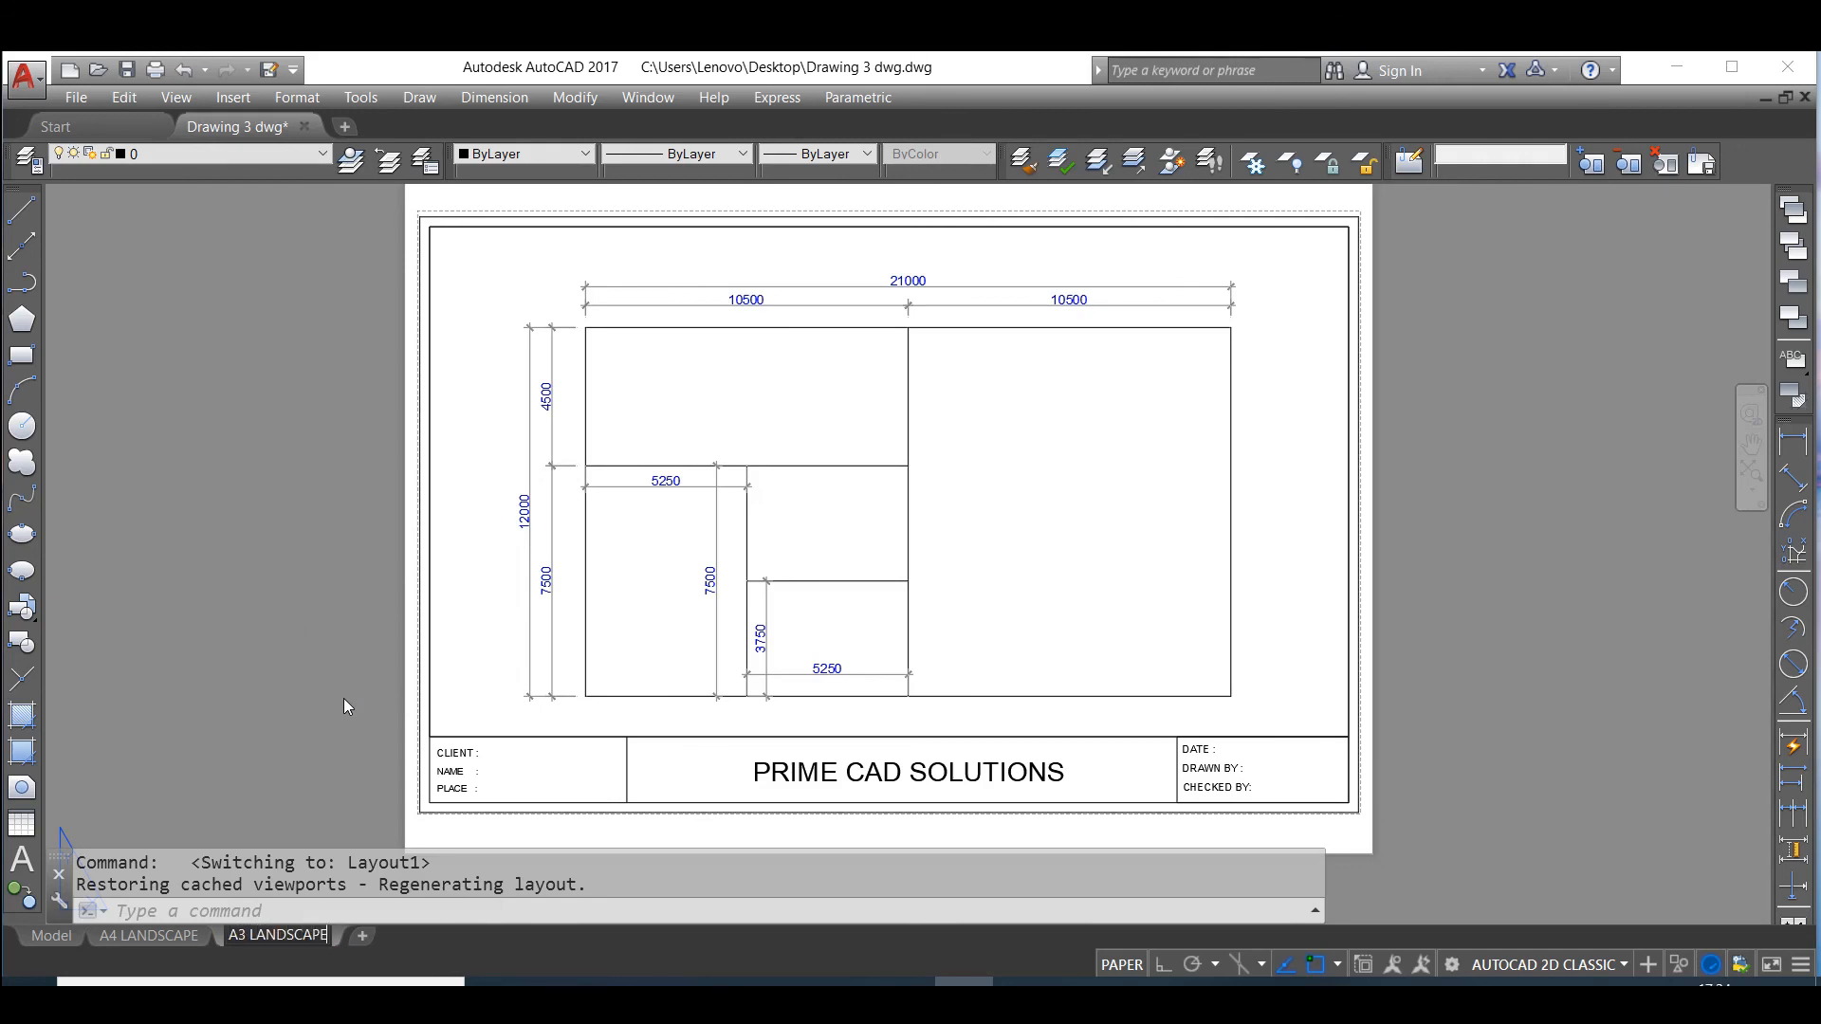
{"action": "left_click", "coordinate": [389, 667]}
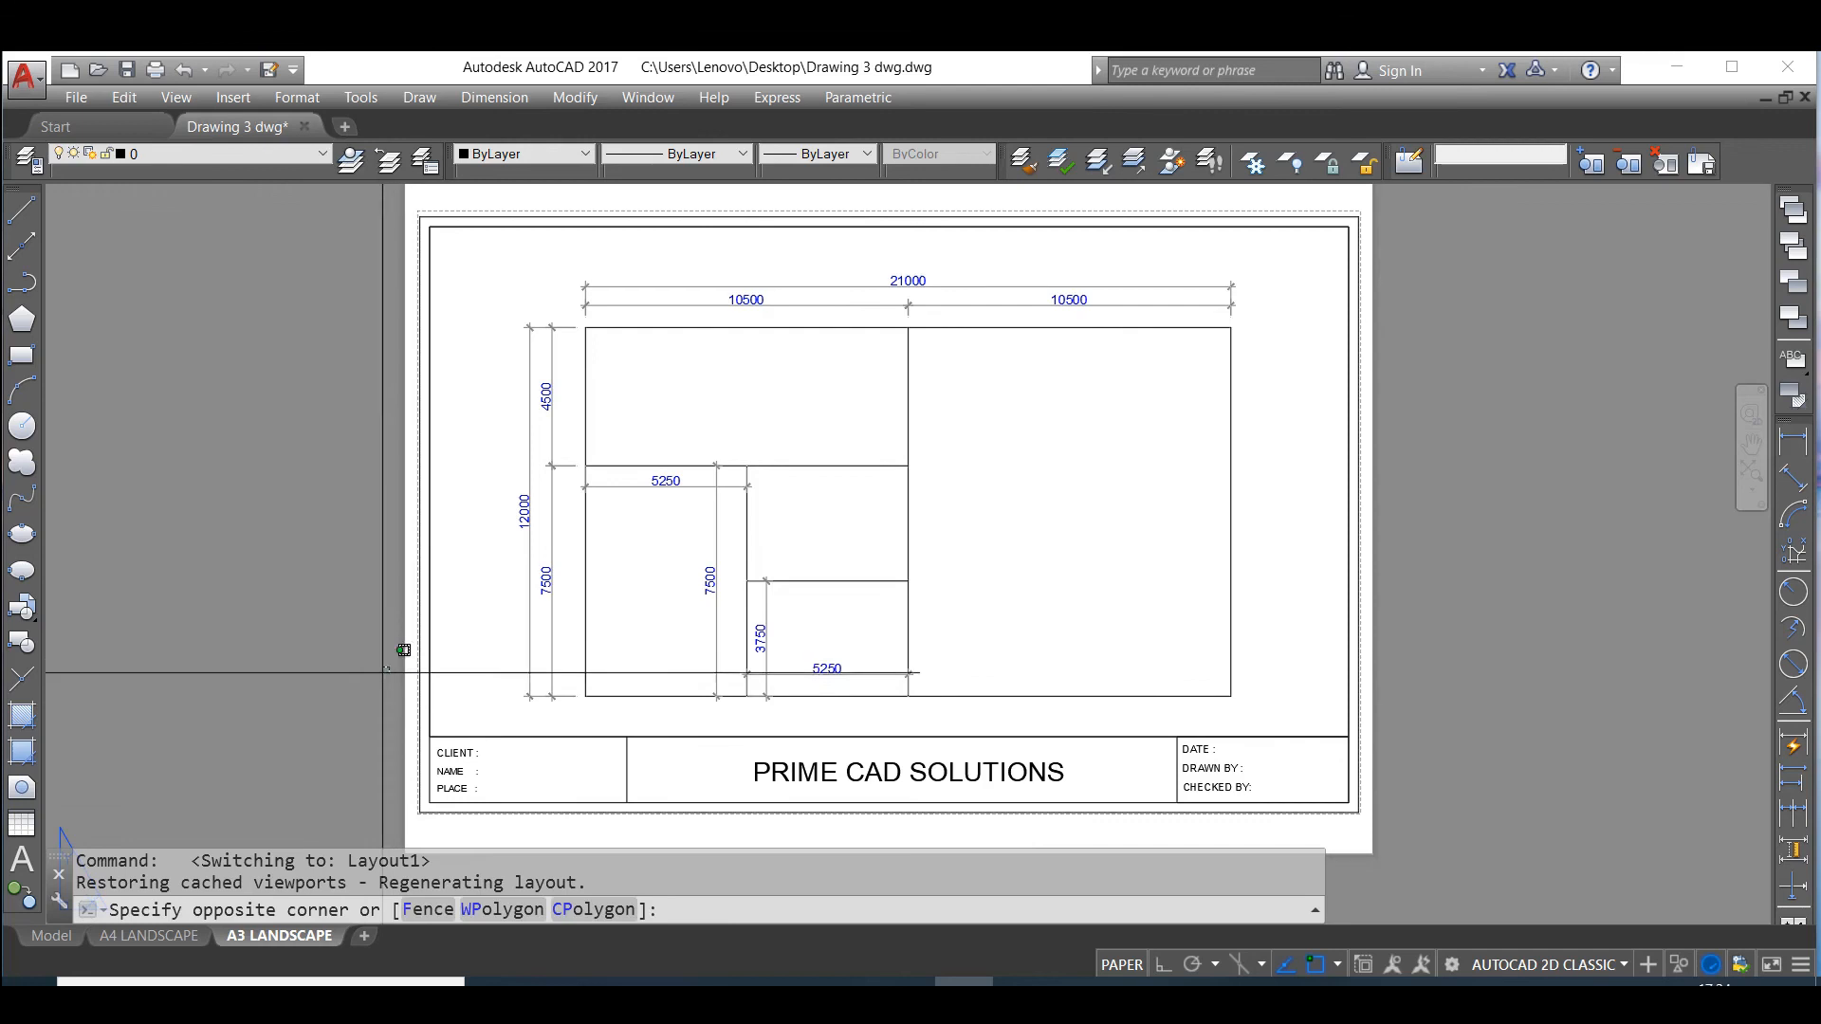
{"action": "left_click", "coordinate": [285, 735]}
- Switch to the A4 LANDSCAPE layout and examine the floor plan's dimensions up close
{"action": "left_click", "coordinate": [152, 935]}
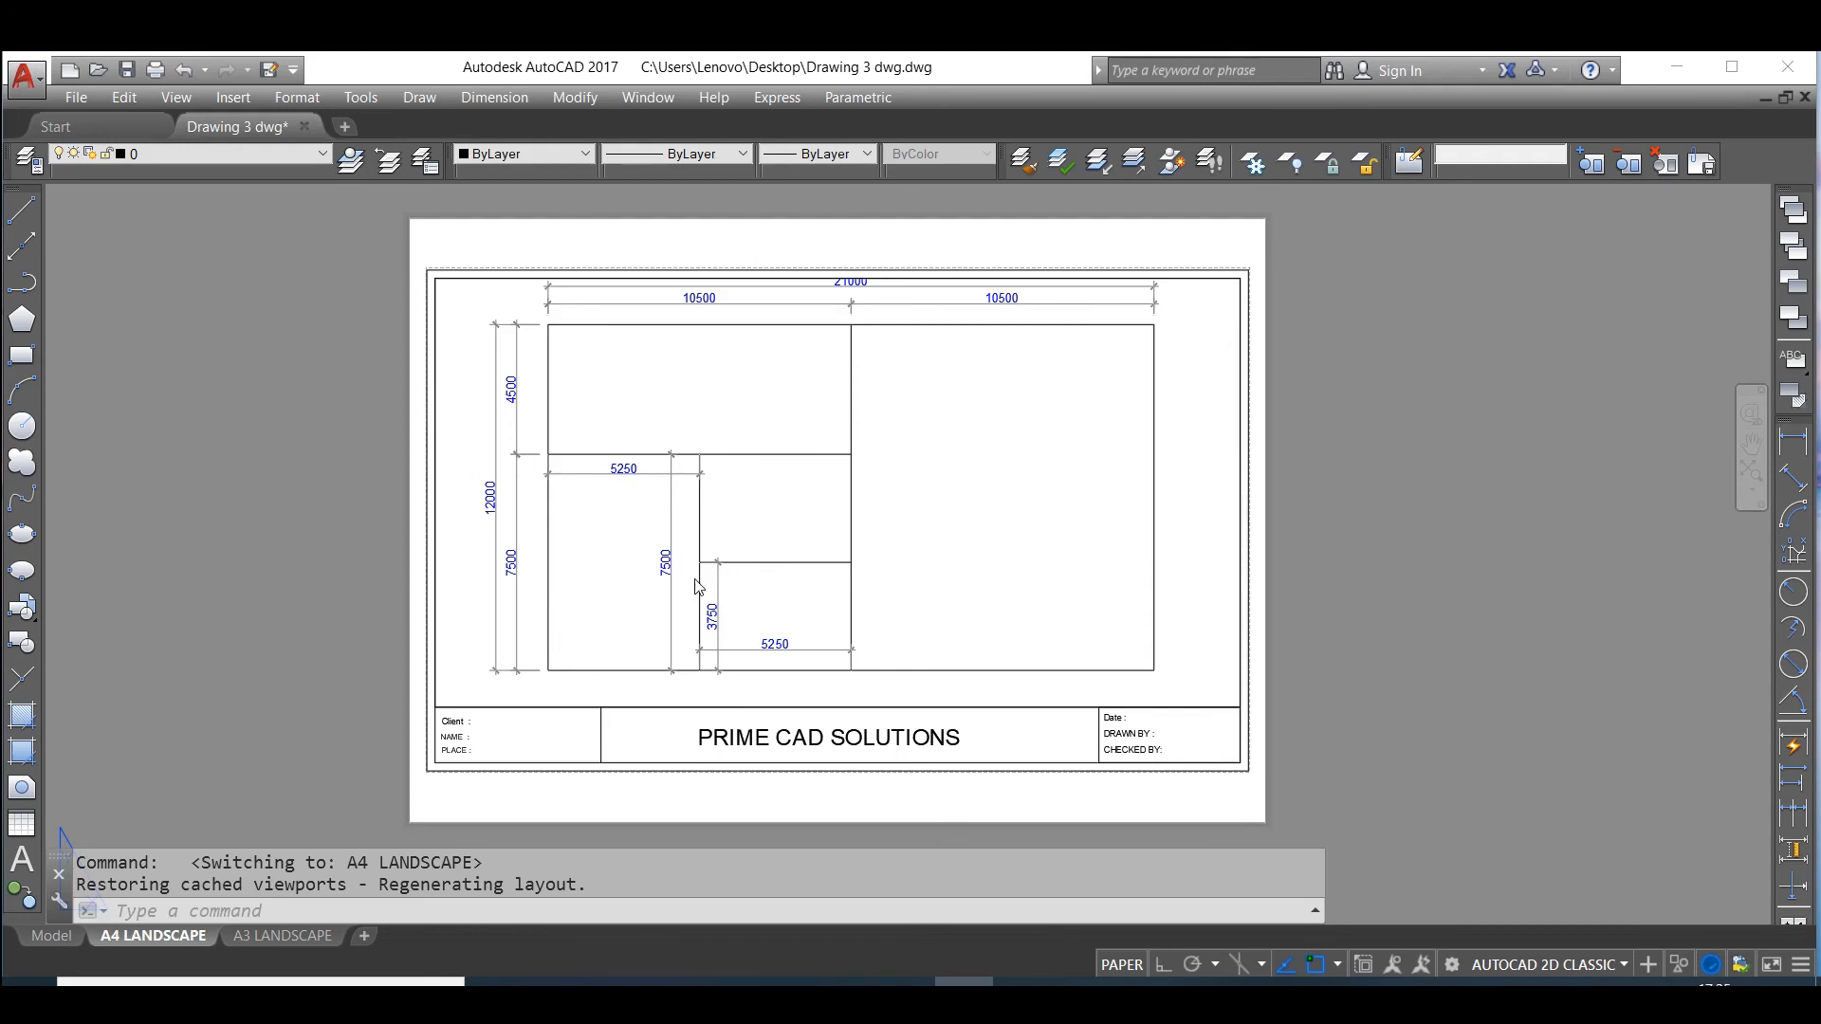
{"action": "scroll", "coordinate": [698, 587], "scroll_direction": "up", "scroll_amount": 4}
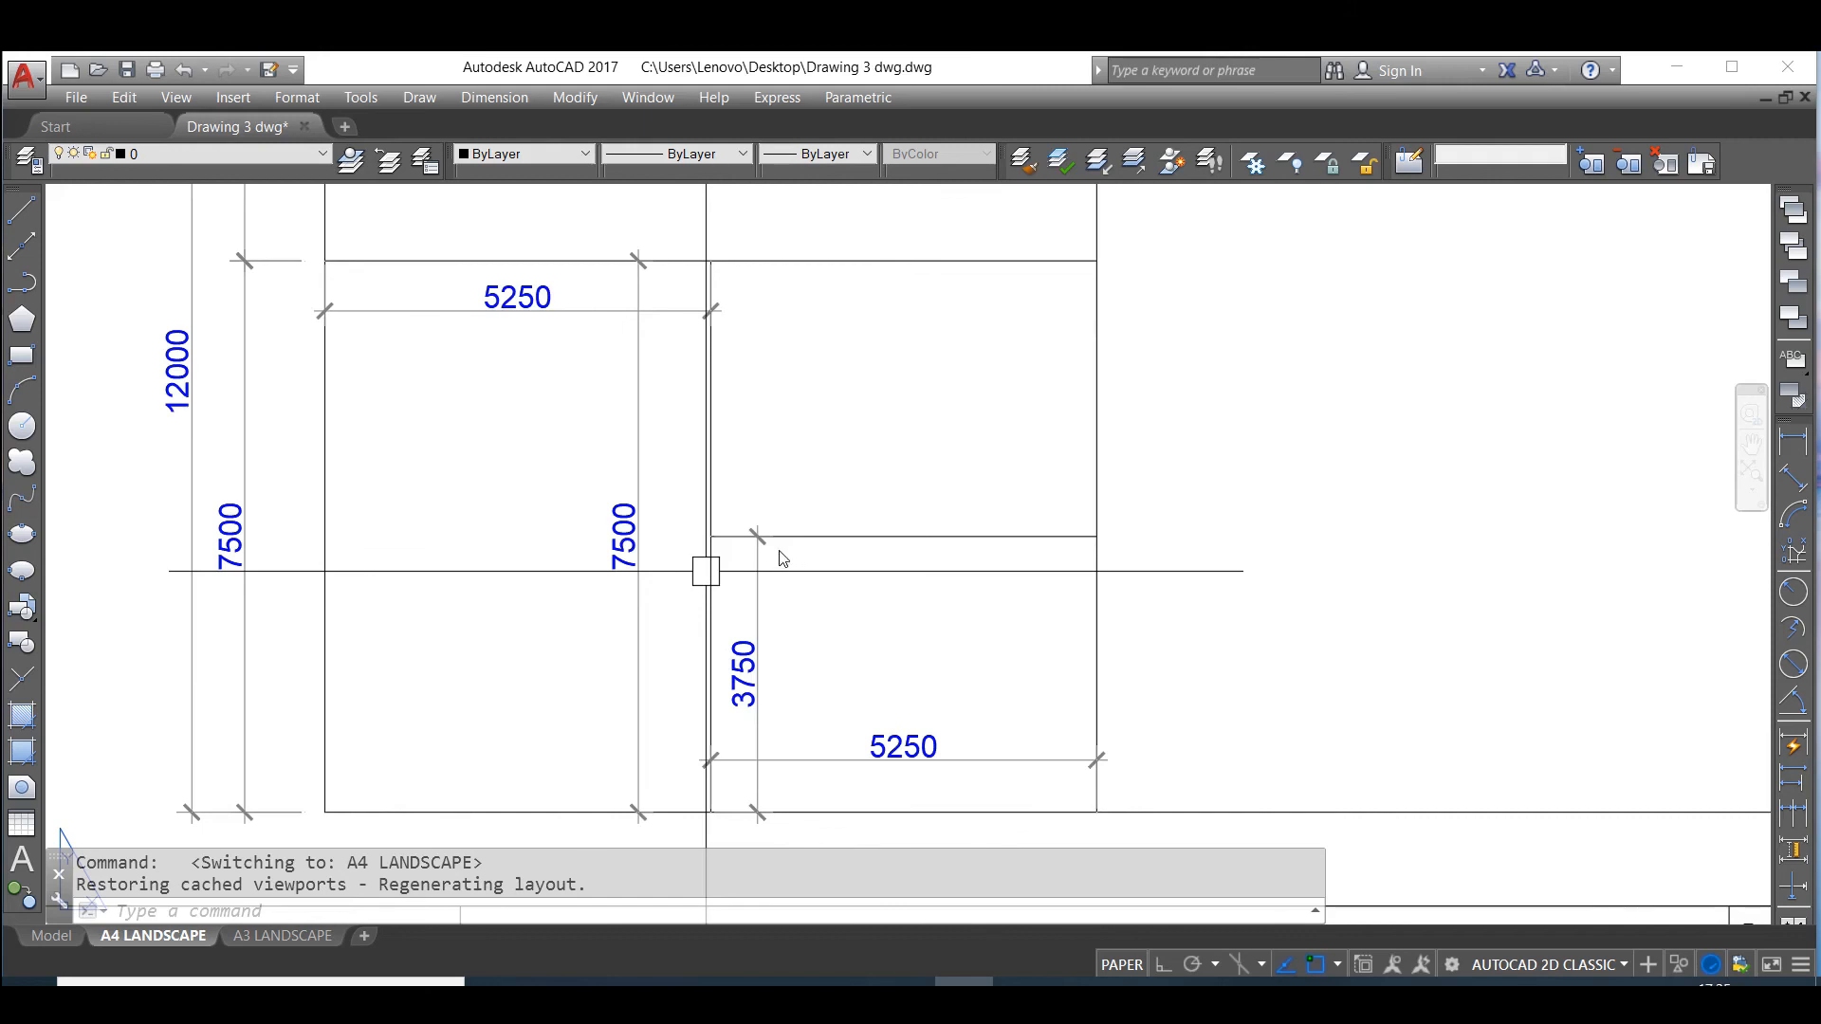